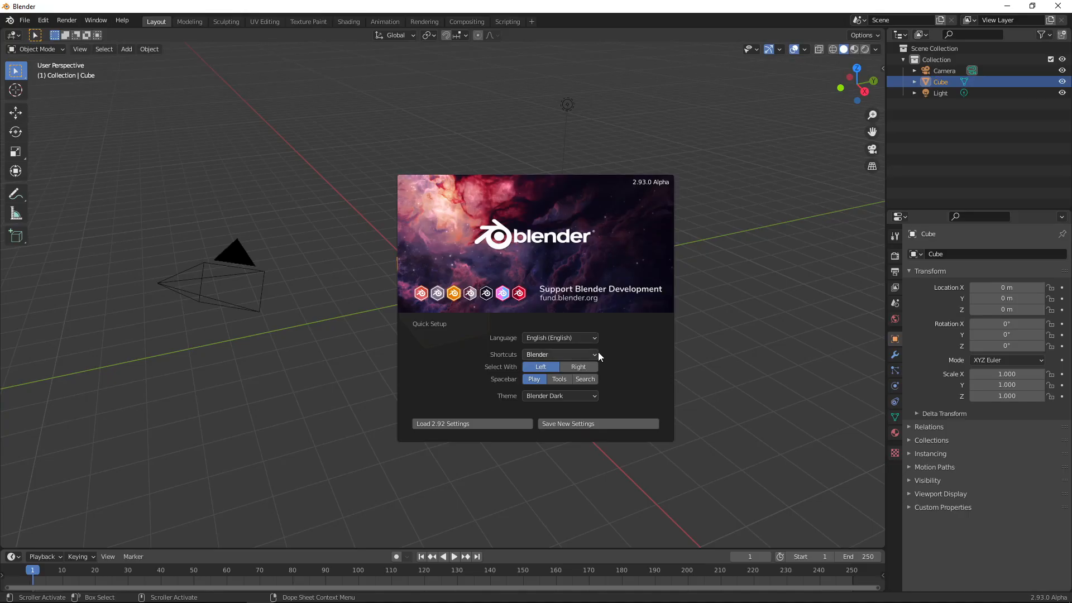
Save the quick setup settings with the Blender shortcuts preset kept, and dismiss the splash screen
left_click(595, 354)
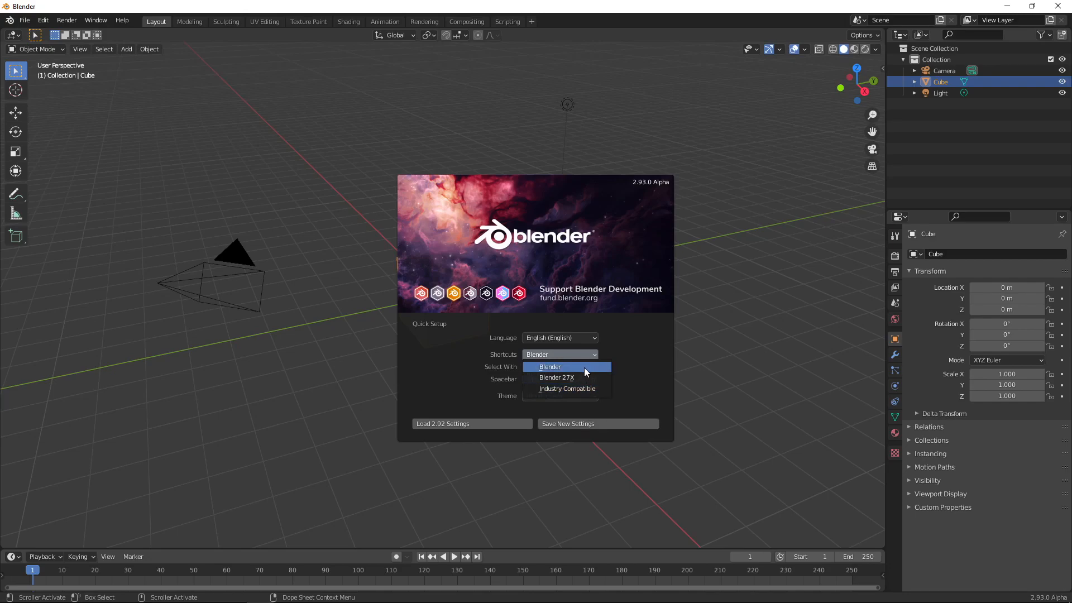
left_click(601, 424)
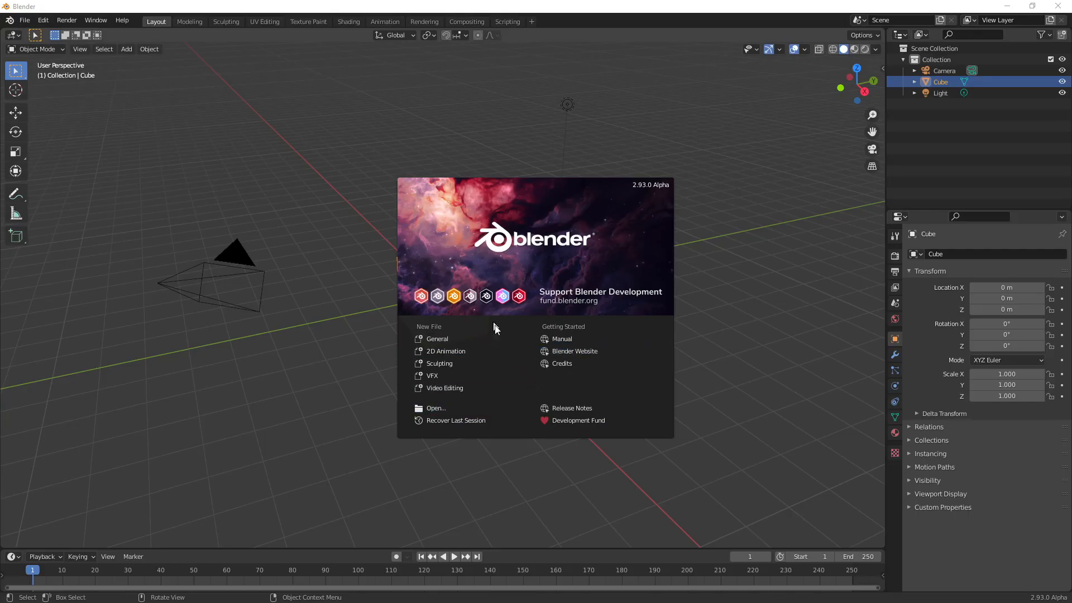
left_click(517, 299)
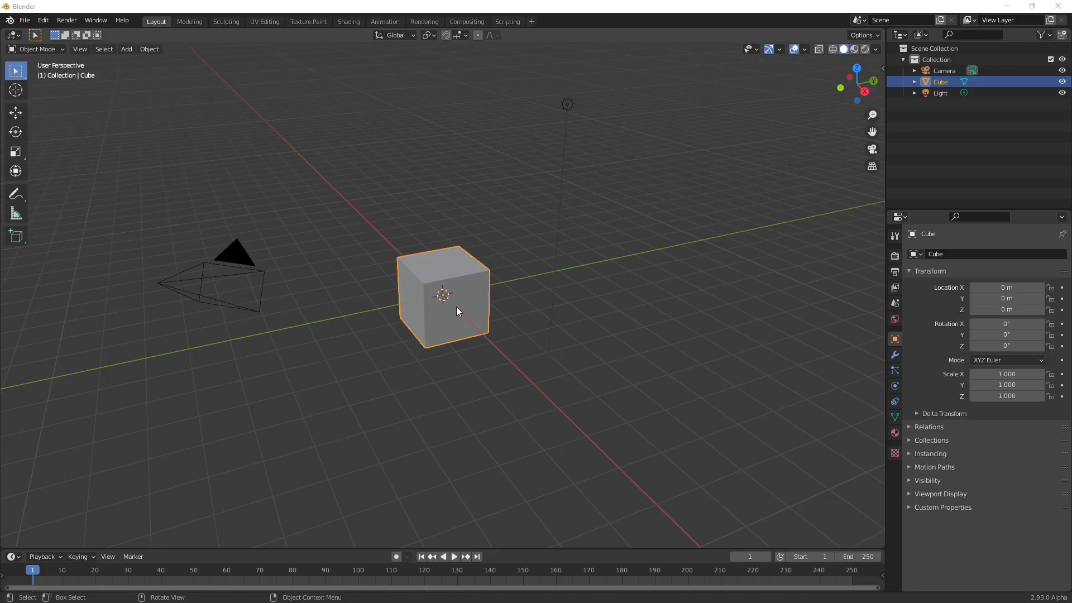
Move the default cube freely to about X -0.2 m, Y 0.08 m, Z 0.42 m
middle_click_drag(457, 307, 436, 292)
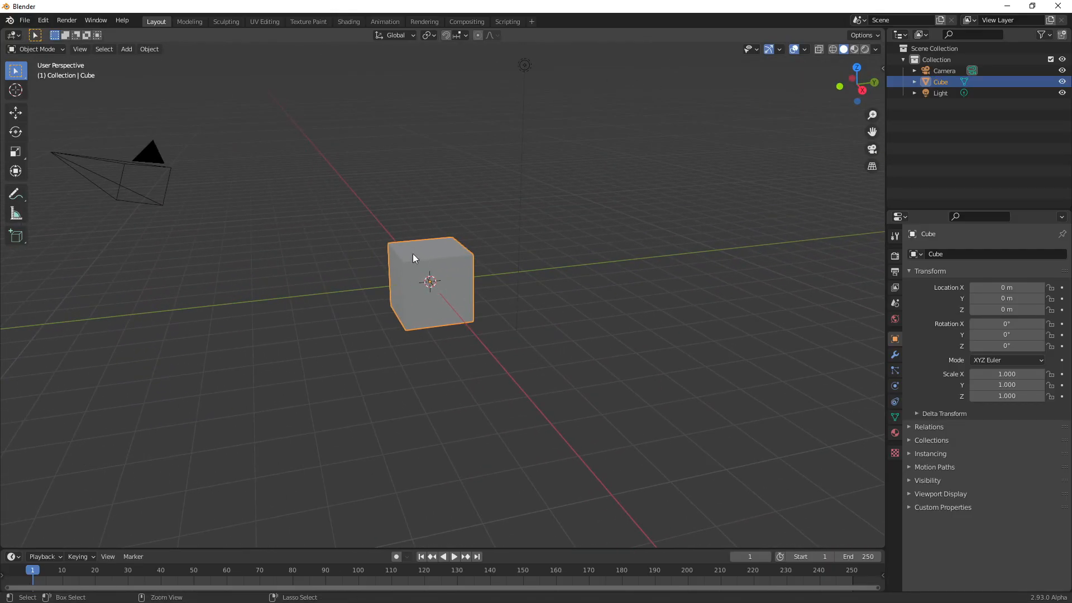
middle_click_drag(414, 253, 484, 352, "ctrl")
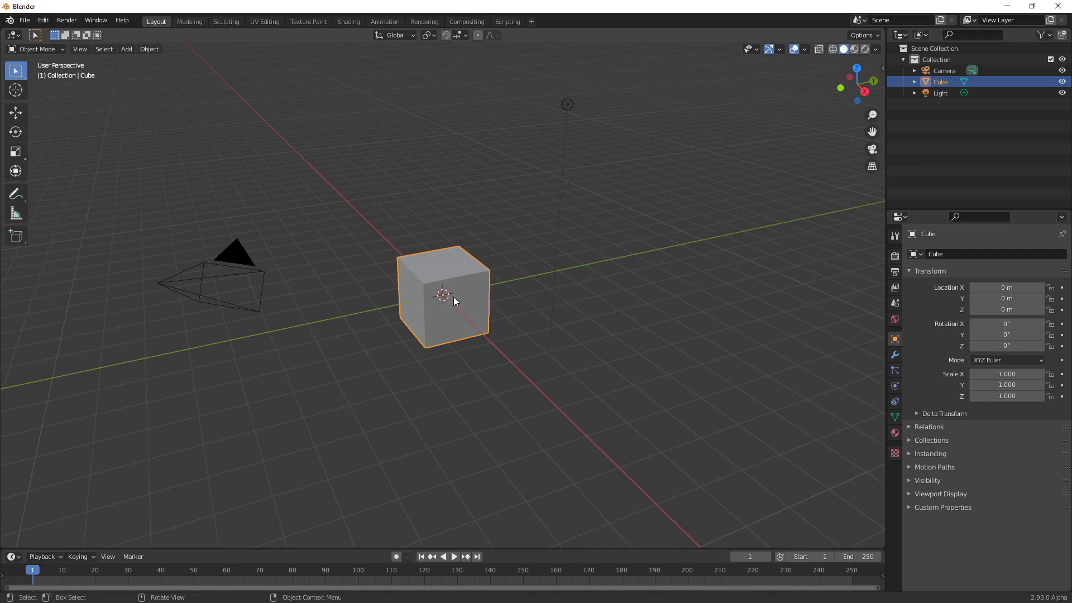
key("g")
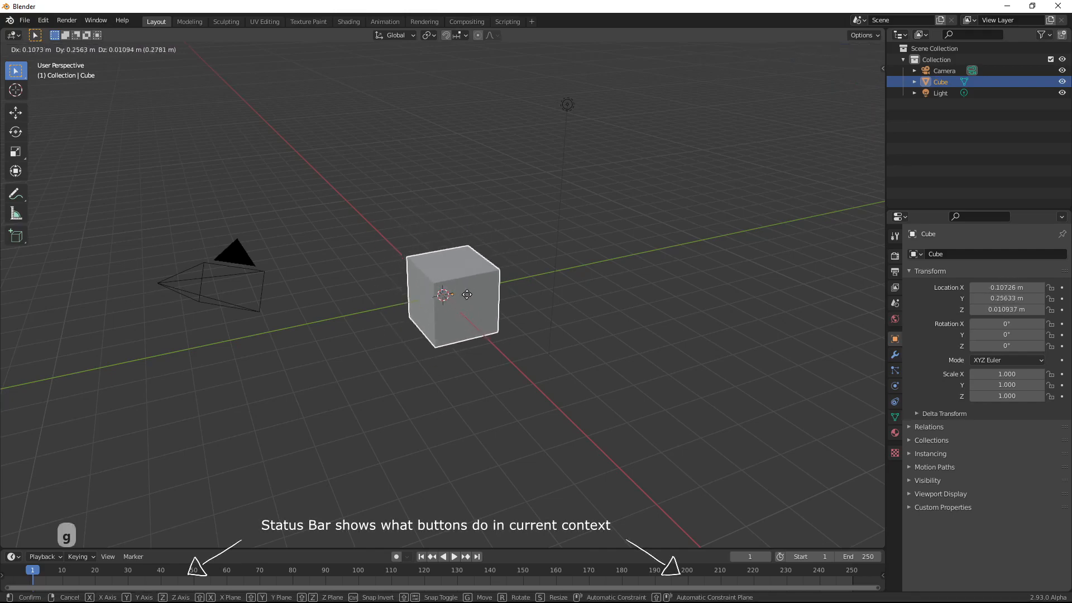
left_click(468, 305)
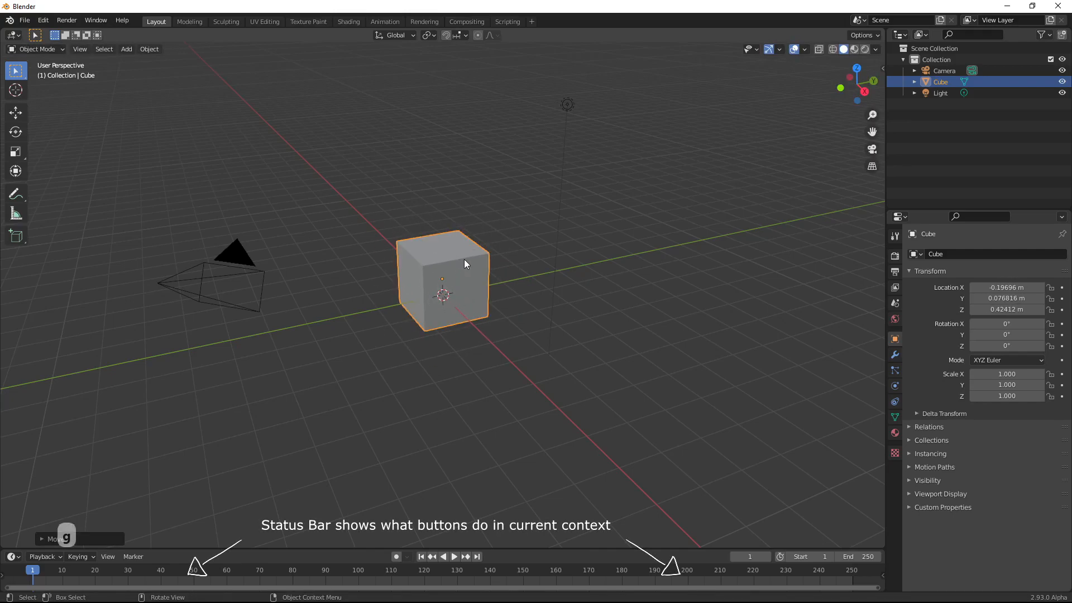
Rotate the cube by less than one degree and scale it uniformly to about 1.02
key("r")
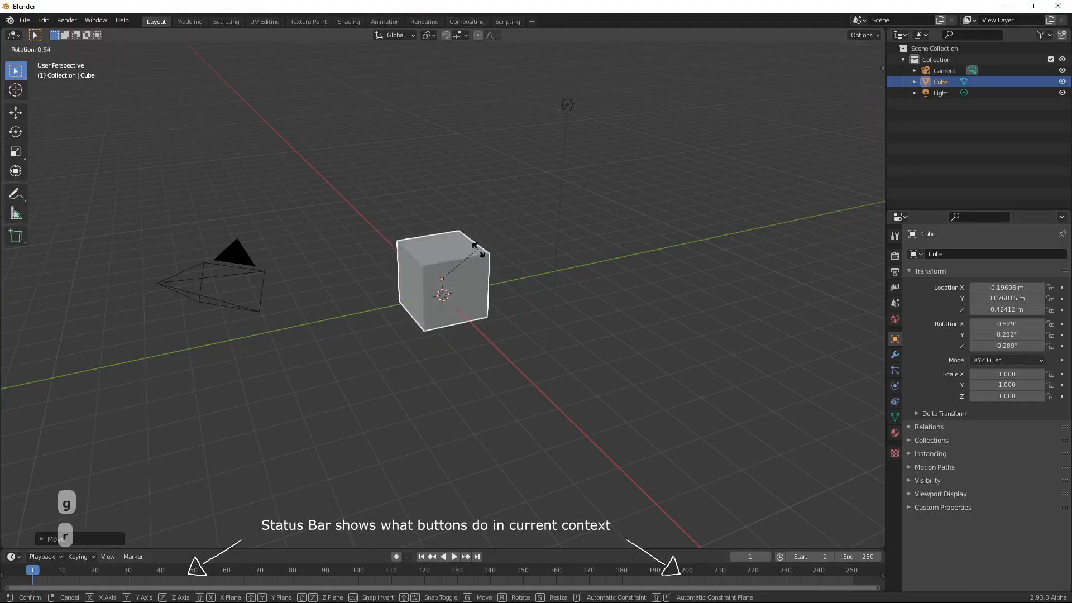
left_click(473, 252)
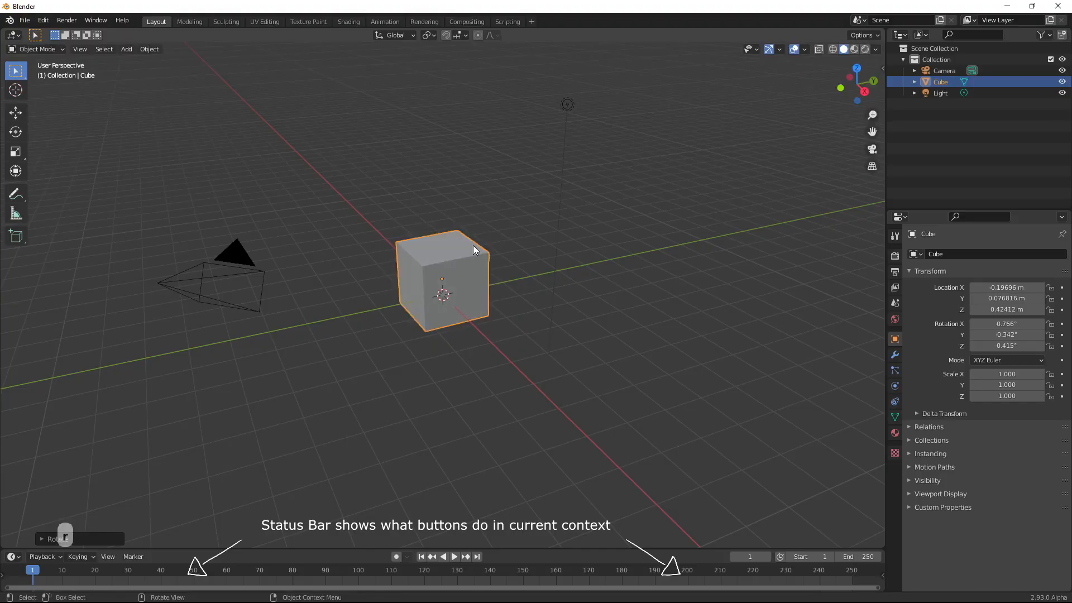
key("s")
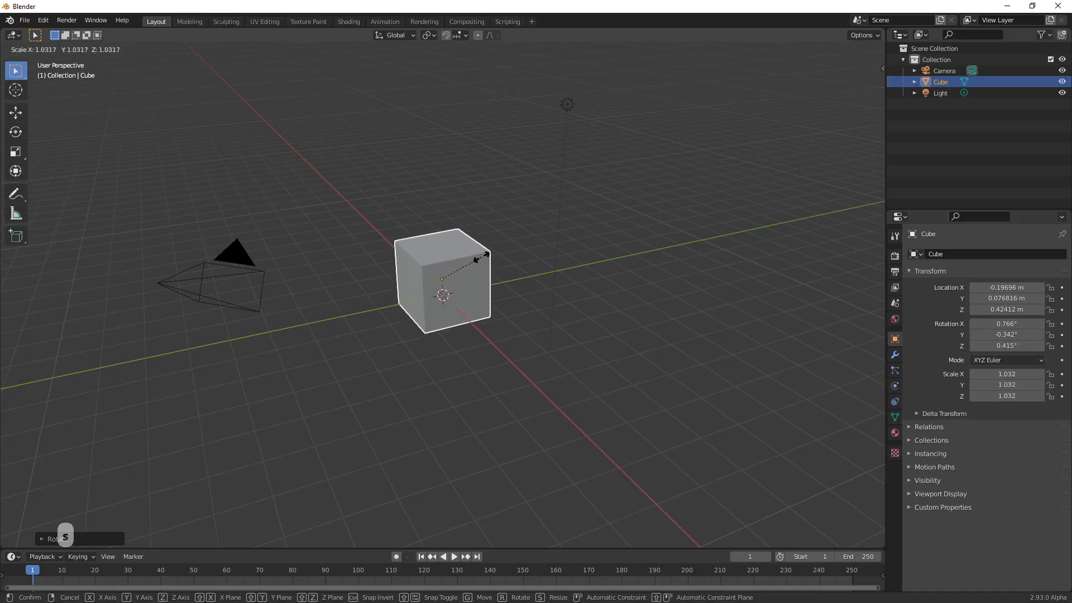
left_click(485, 270)
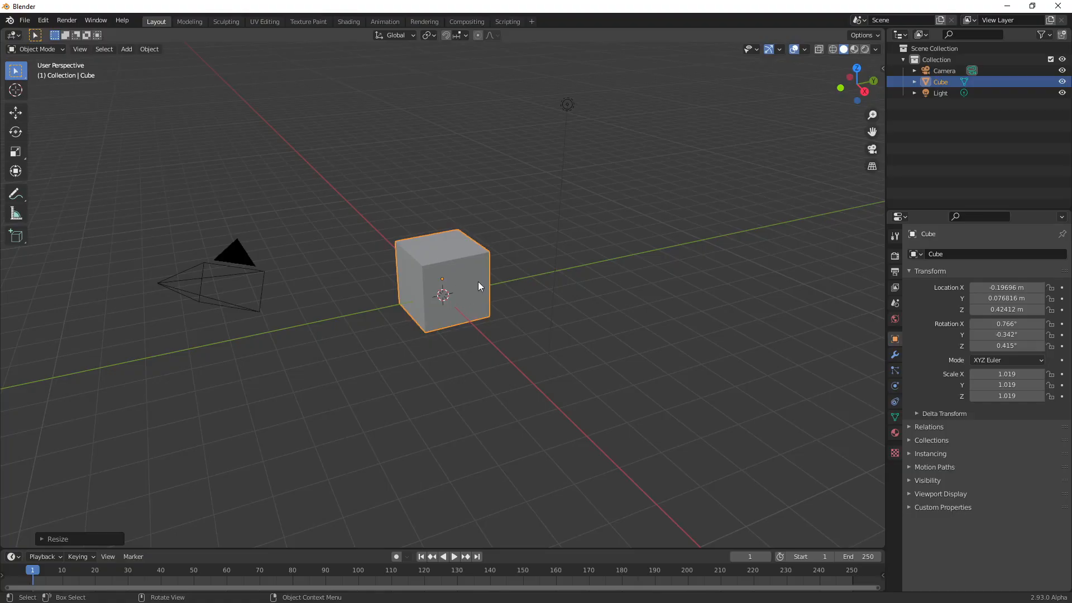
Try moving the cube constrained to the global X, Y and Z axes in turn
key("g")
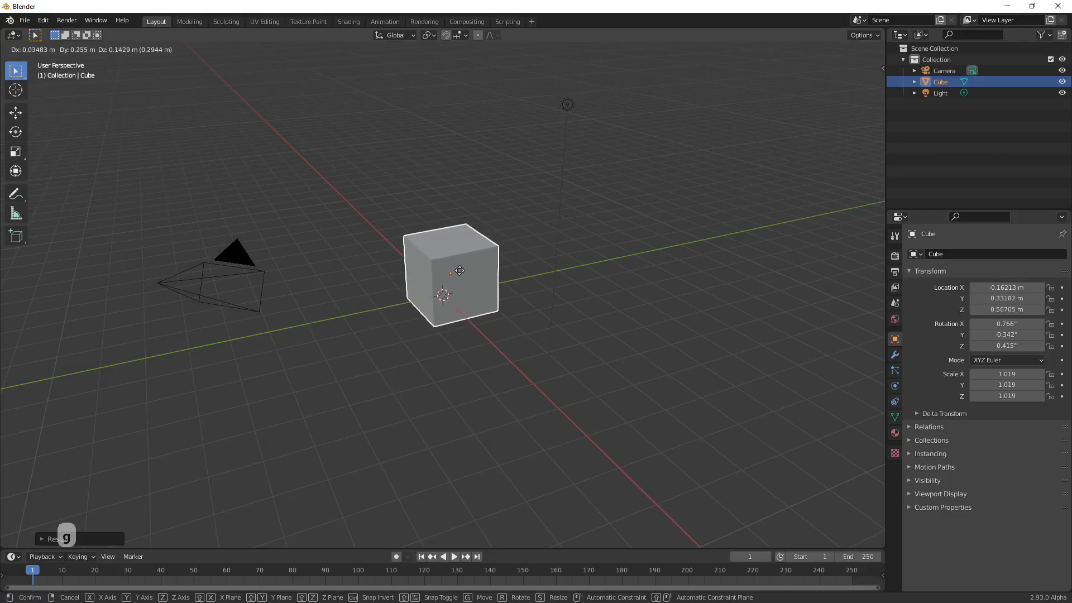
key("x")
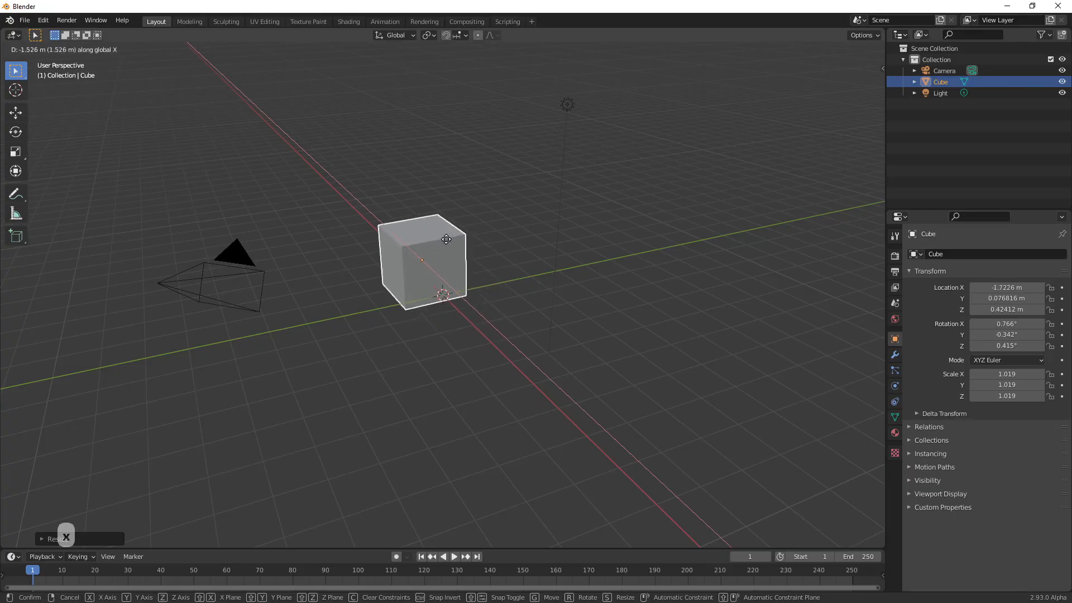
key("y")
key("z")
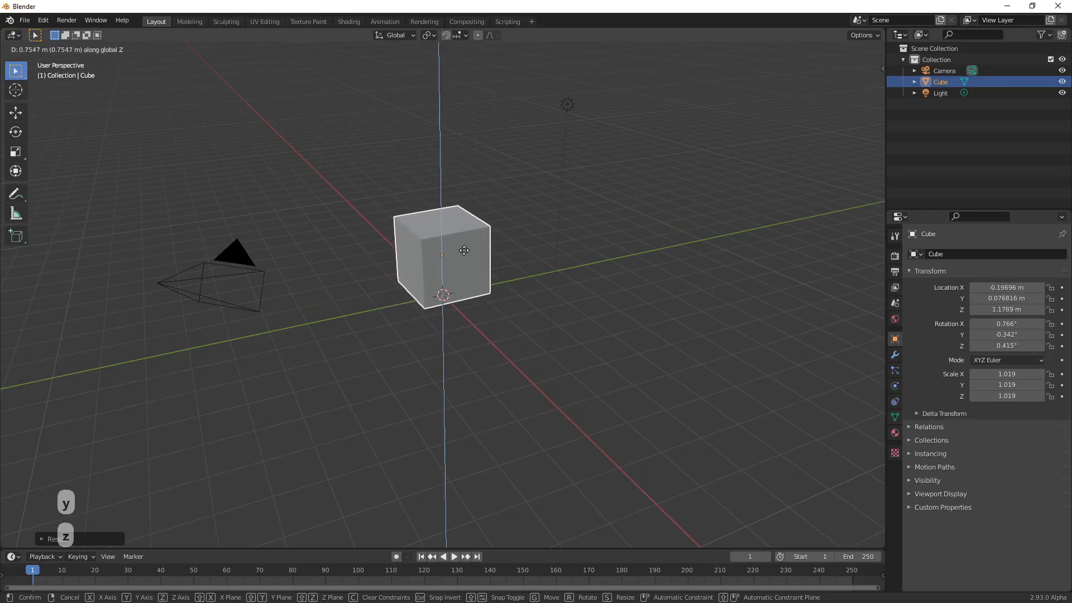
key("1")
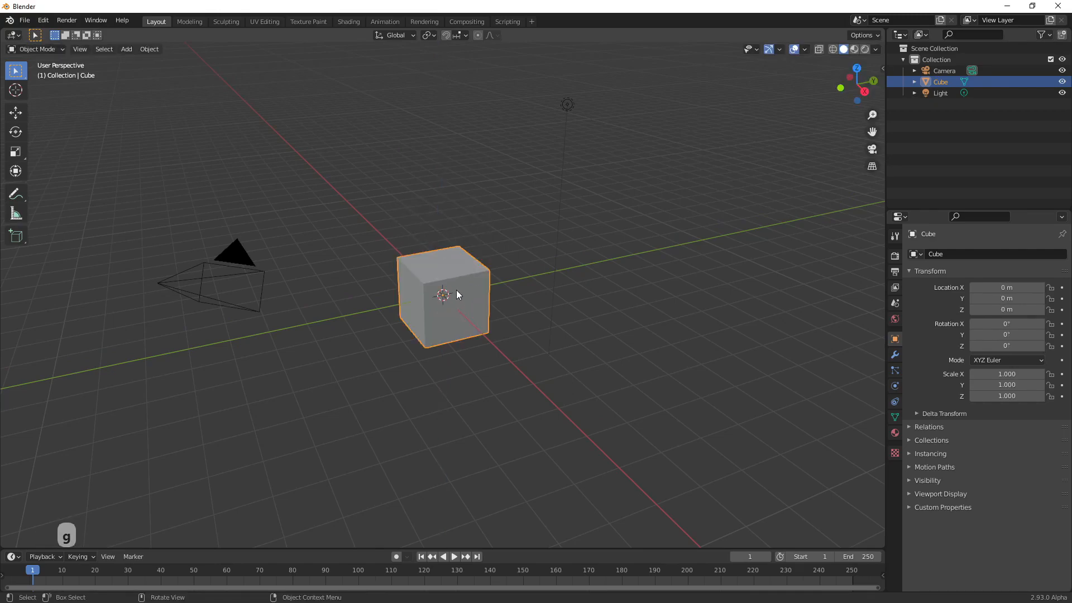
Move the cube freely up from the origin, and undo that move
key("g")
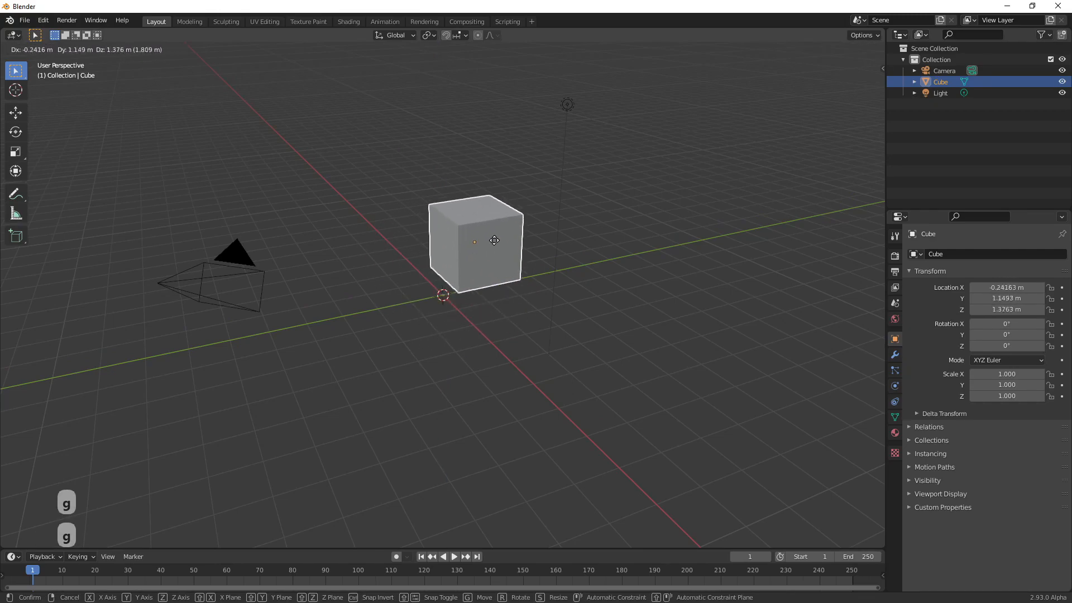
left_click(469, 277)
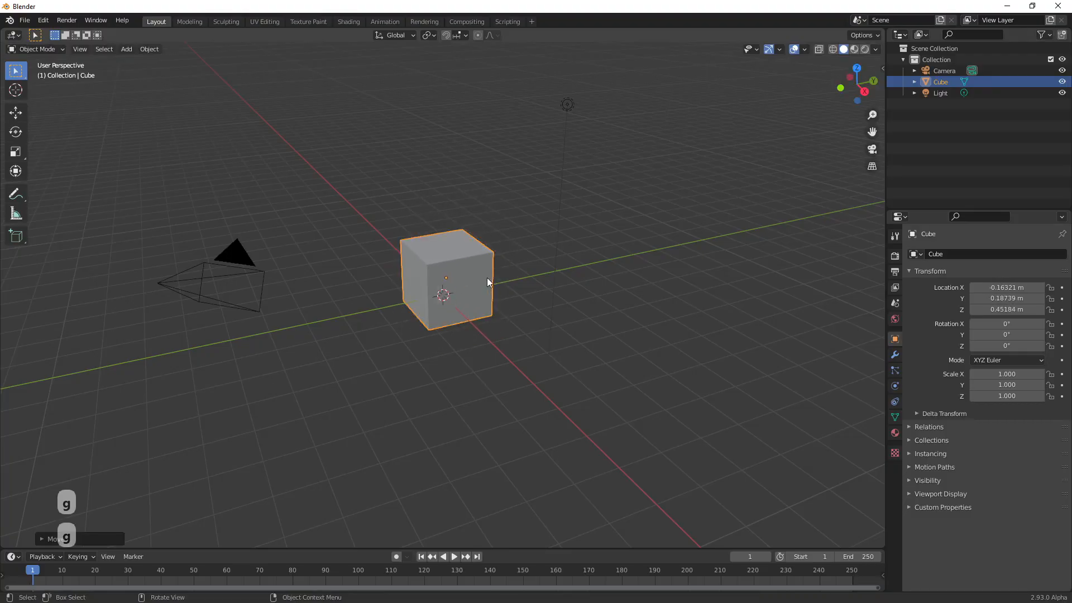
key("ctrl+z")
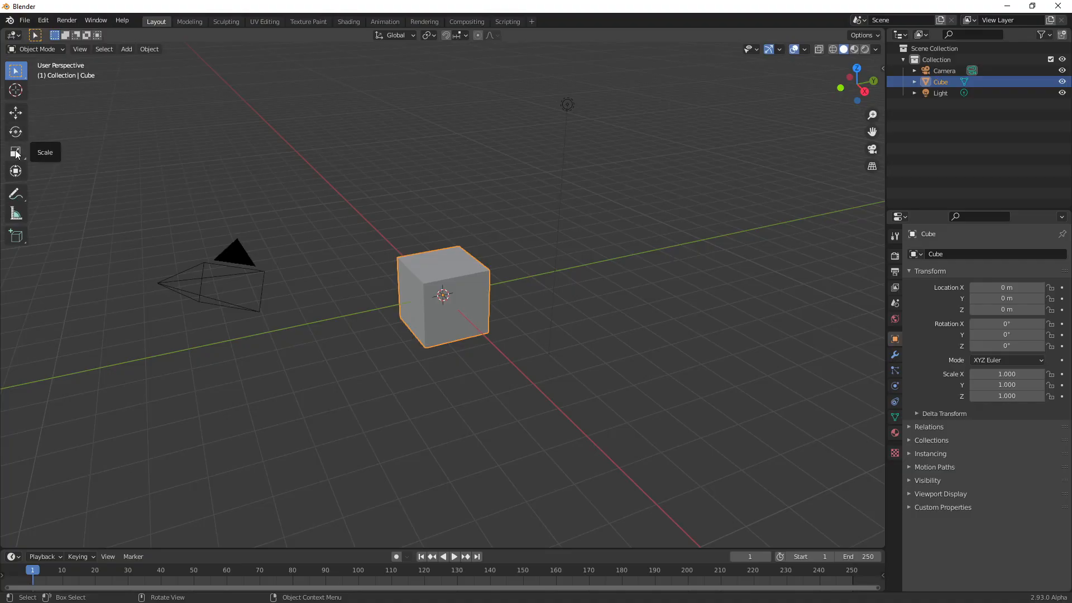
Use the Move tool's gizmo to move the cube to about X 1.57 m, Y 0.12 m, Z 0.99 m
left_click(17, 115)
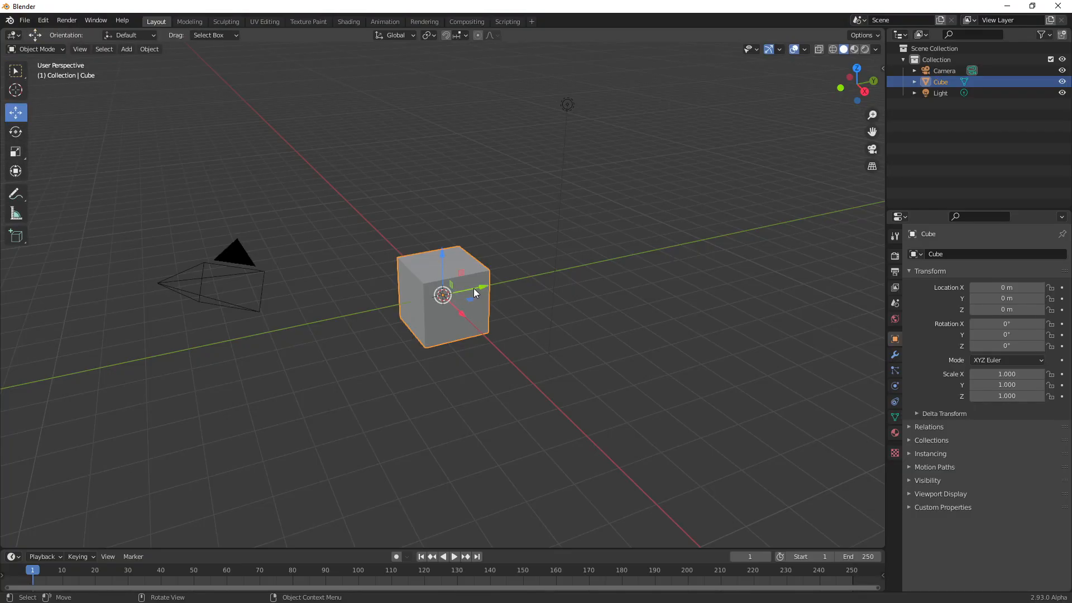
left_click_drag(474, 288, 440, 216)
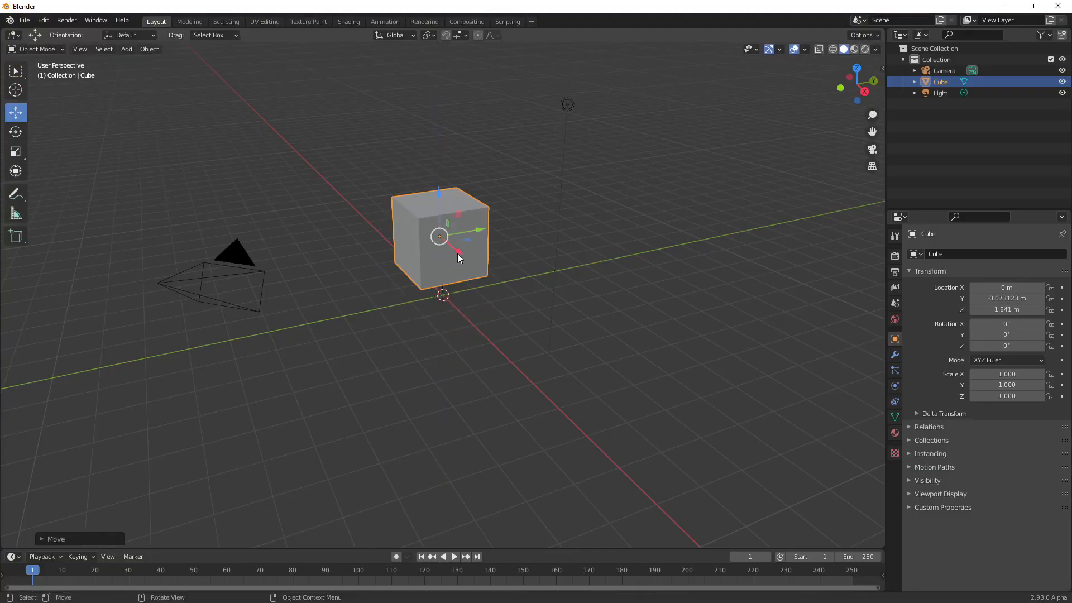
mouse_move(458, 254)
left_mouse_down()
mouse_move(479, 277)
mouse_move(463, 216)
mouse_move(488, 195)
mouse_move(516, 253)
mouse_move(498, 229)
mouse_move(453, 244)
mouse_move(463, 256)
mouse_move(439, 212)
mouse_move(469, 232)
mouse_move(440, 263)
left_mouse_up()
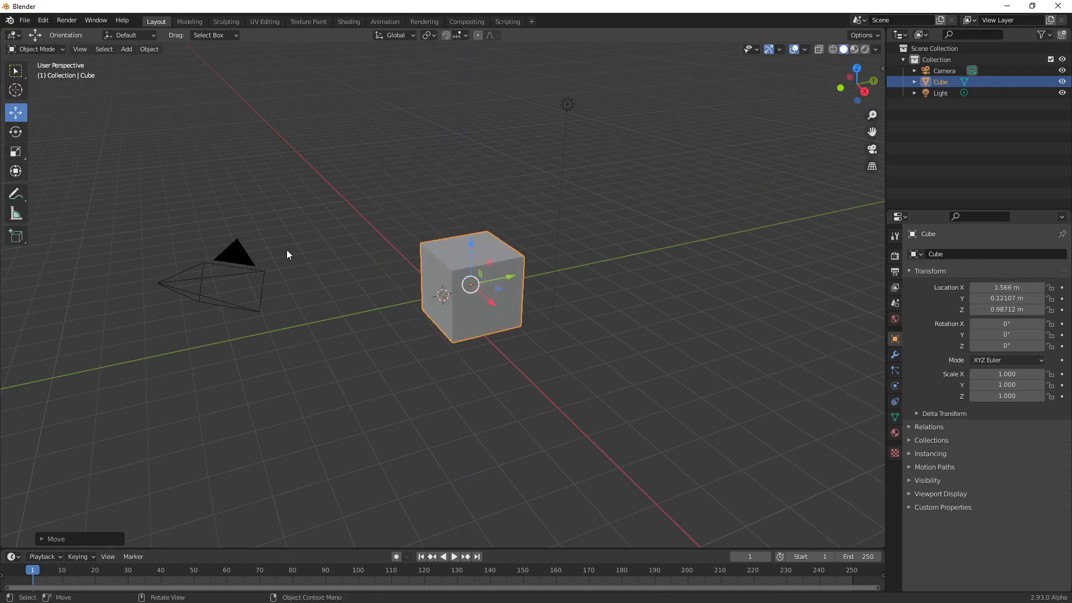
Use the Rotate tool's gizmo to turn the cube to about X -2.6°, Y -11.2°, Z 12.8°
left_click(15, 133)
left_click_drag(482, 265, 477, 306)
left_click_drag(513, 260, 522, 305)
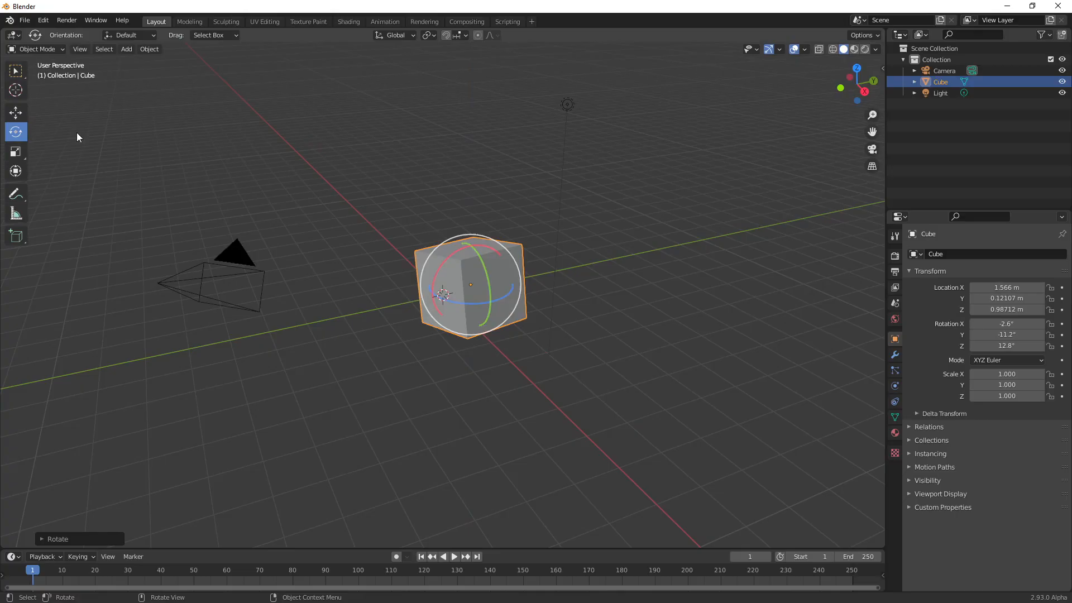
Use the Scale tool's gizmo to stretch the cube to about 1.22 along Z, and drag-scale it along X
left_click(22, 150)
mouse_move(472, 244)
left_mouse_down()
mouse_move(472, 259)
mouse_move(472, 235)
left_mouse_up()
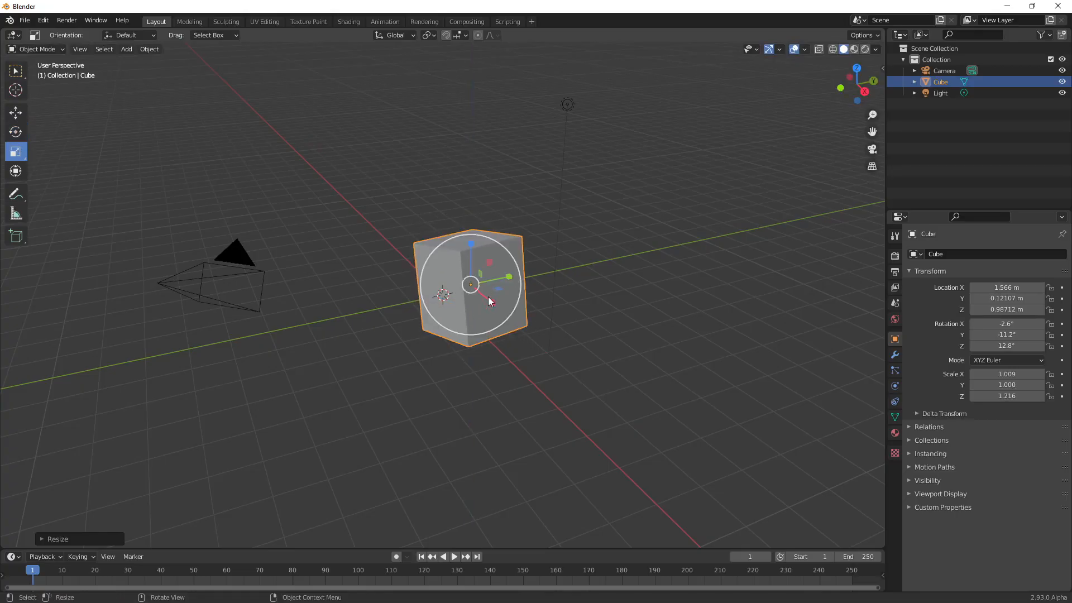
left_click_drag(488, 299, 495, 275)
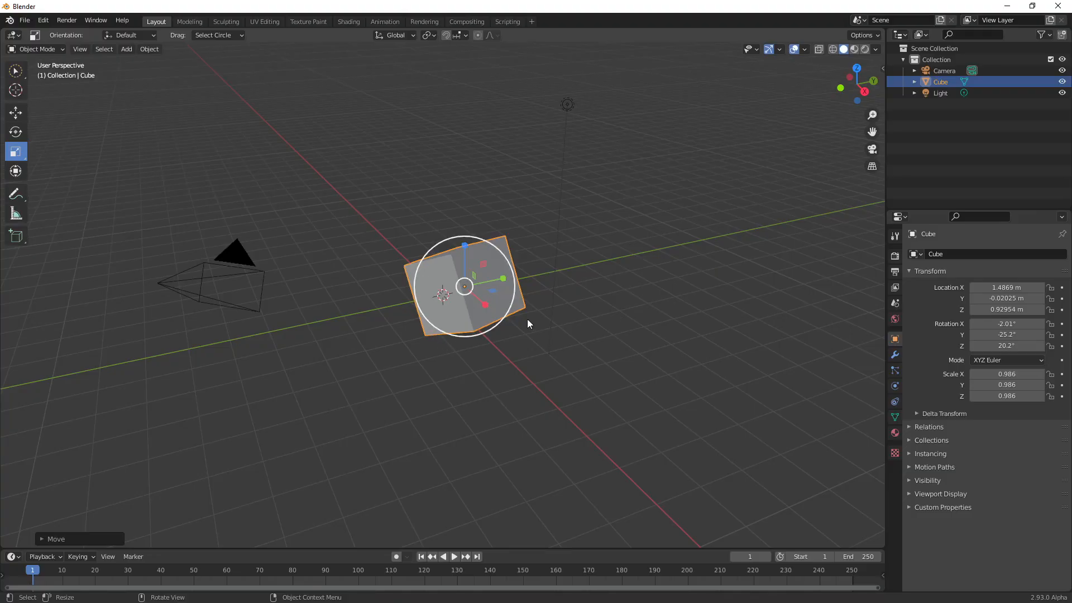
Activate the Move tool and scale the cube down uniformly to about 0.7
left_click(15, 113)
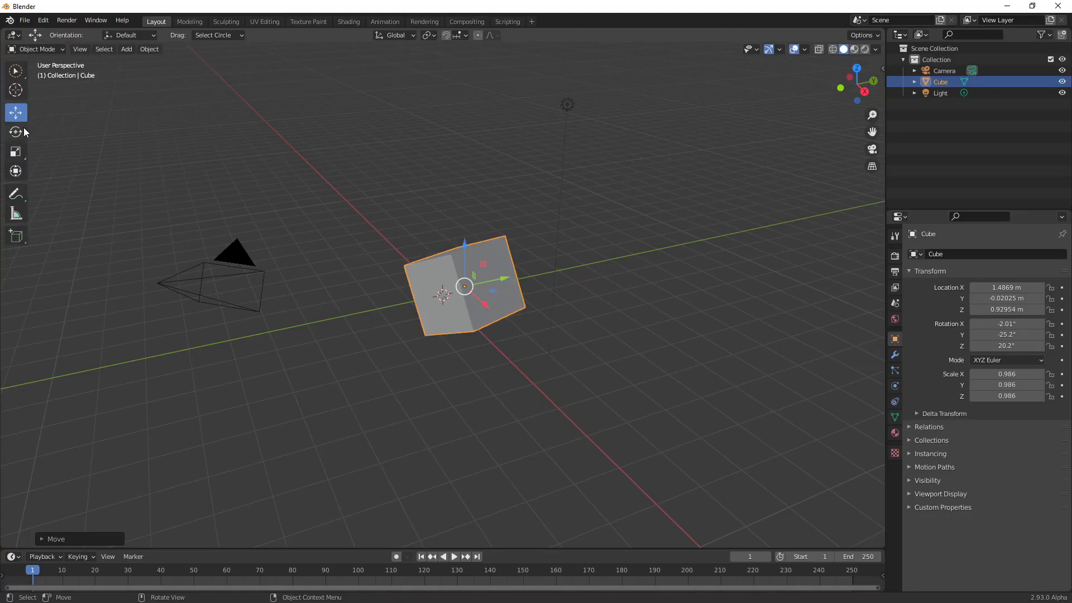
left_click(16, 131)
left_click(16, 112)
key("g")
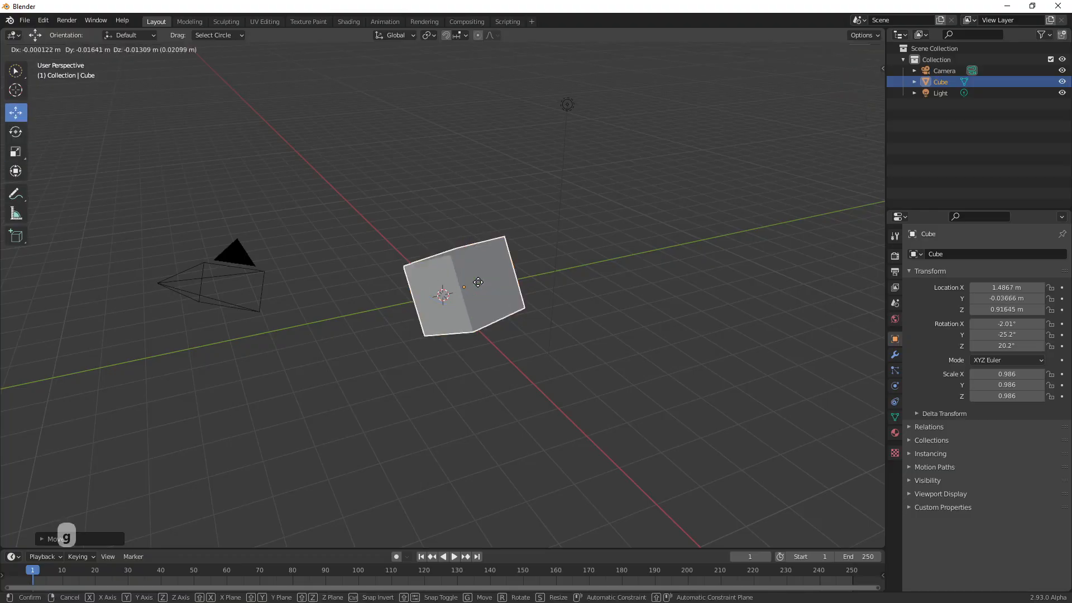
key("r")
key("s")
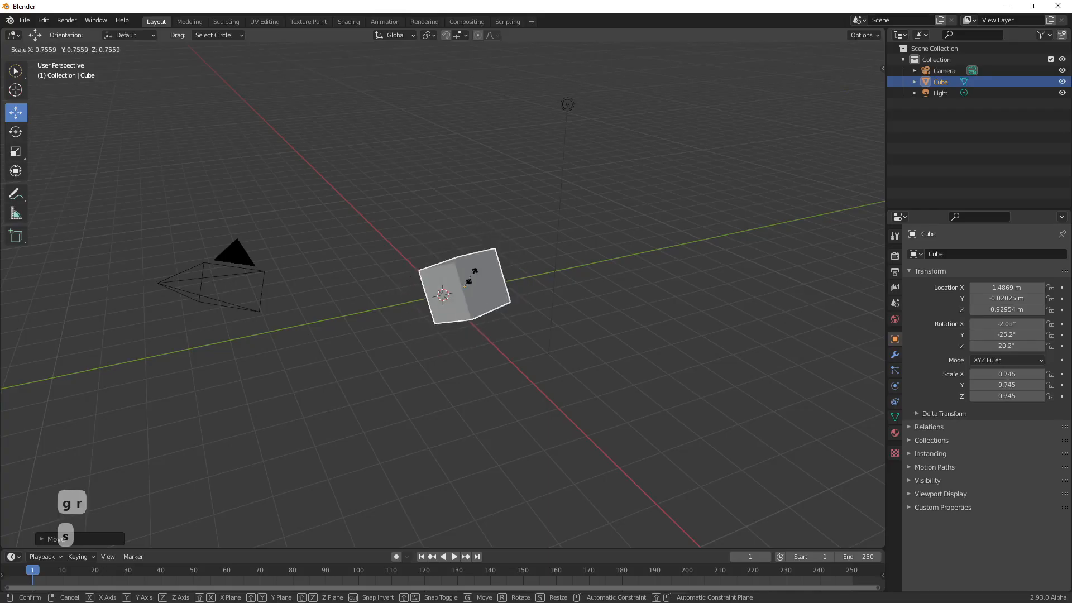
left_click(474, 285)
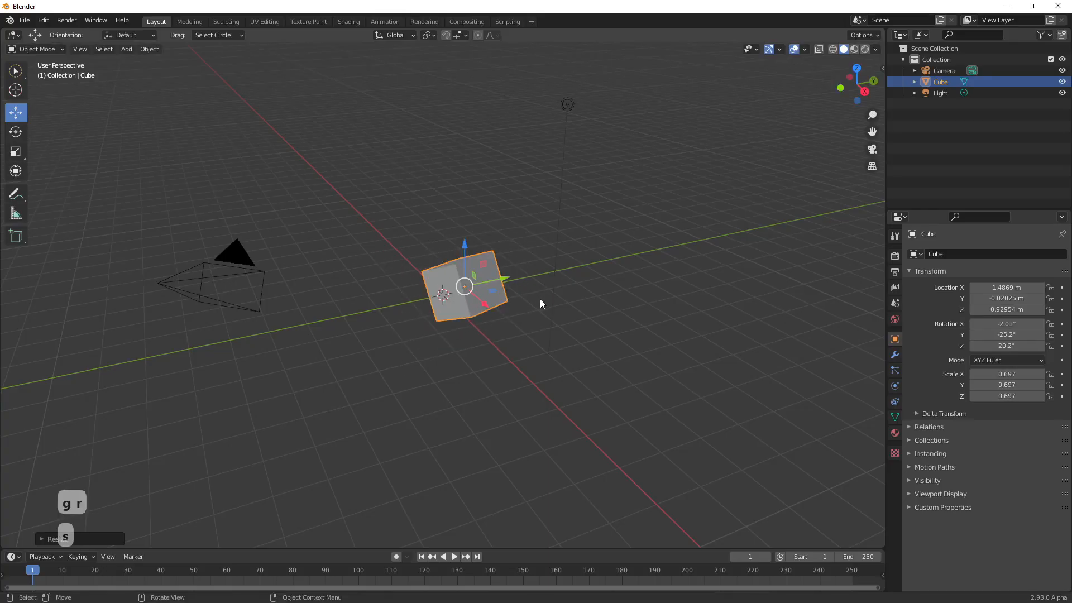
Open the Keymap section of the Blender preferences and collapse its general Preferences group
left_click(43, 20)
left_click(74, 179)
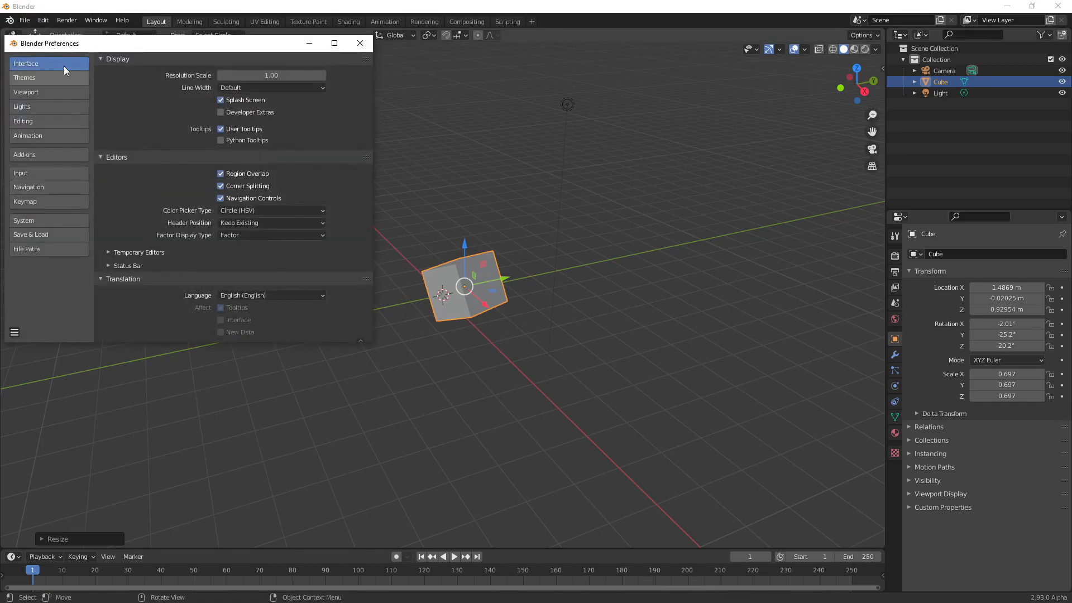
left_click(56, 202)
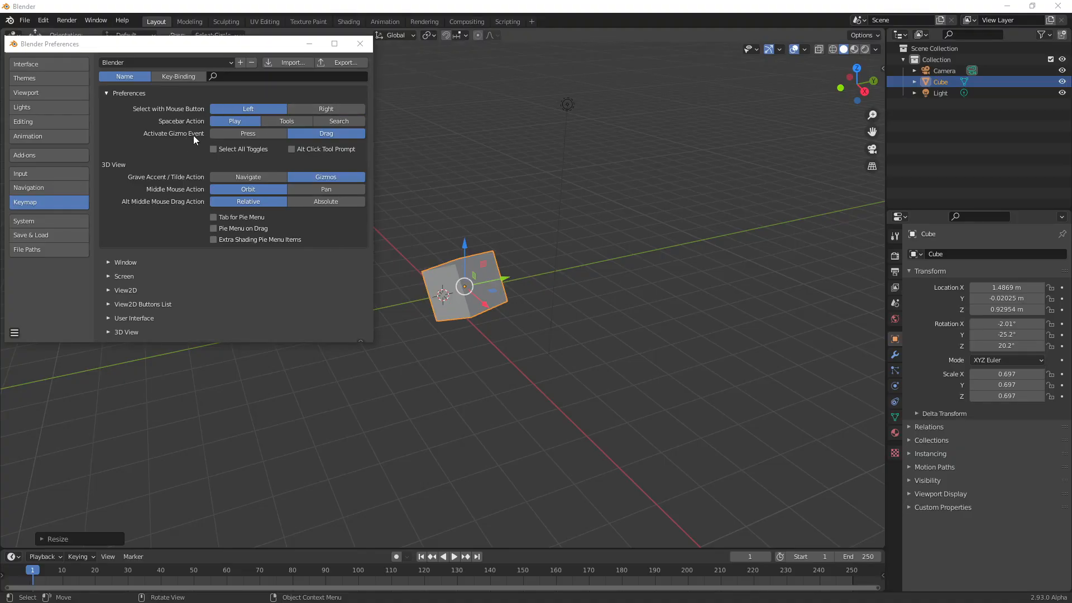
left_click(106, 94)
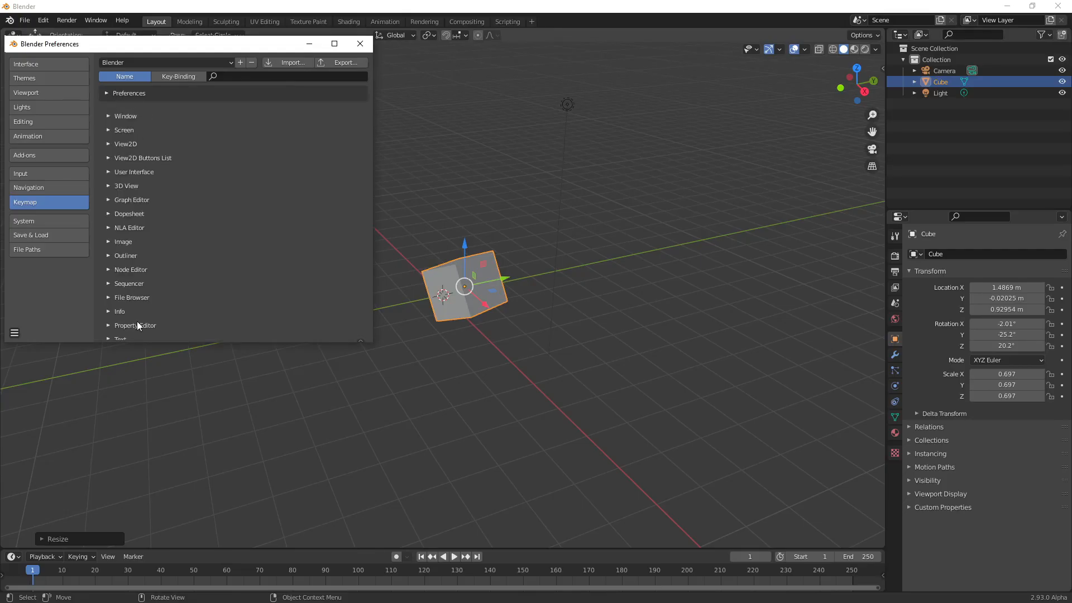
Examine the shortcuts listed under the Window and Screen (Global) keymap categories, collapsing each category again
left_click(108, 116)
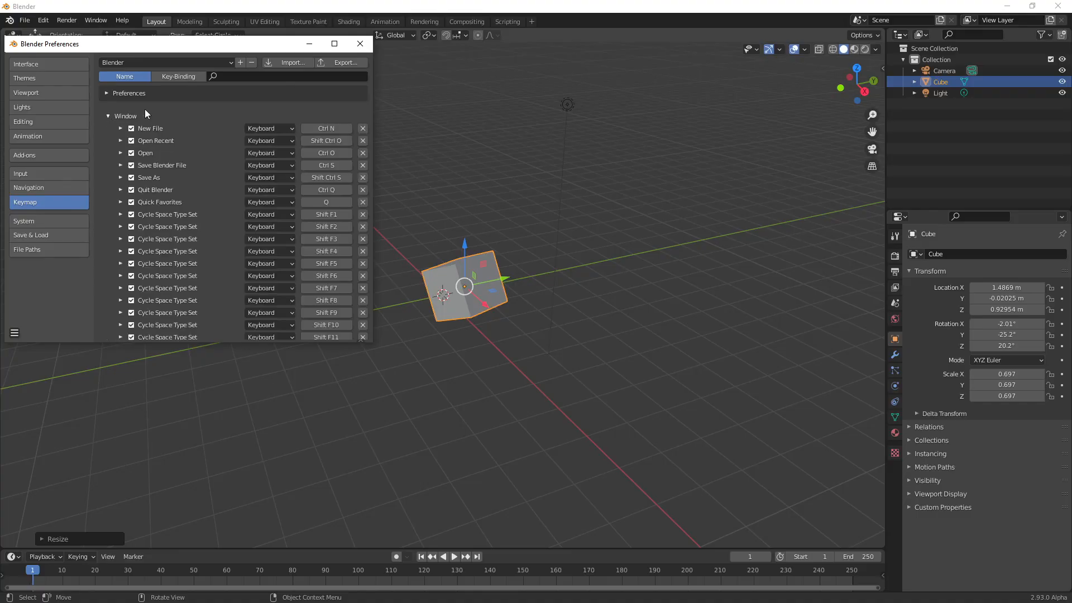
left_click(109, 115)
left_click(109, 129)
left_click(121, 143)
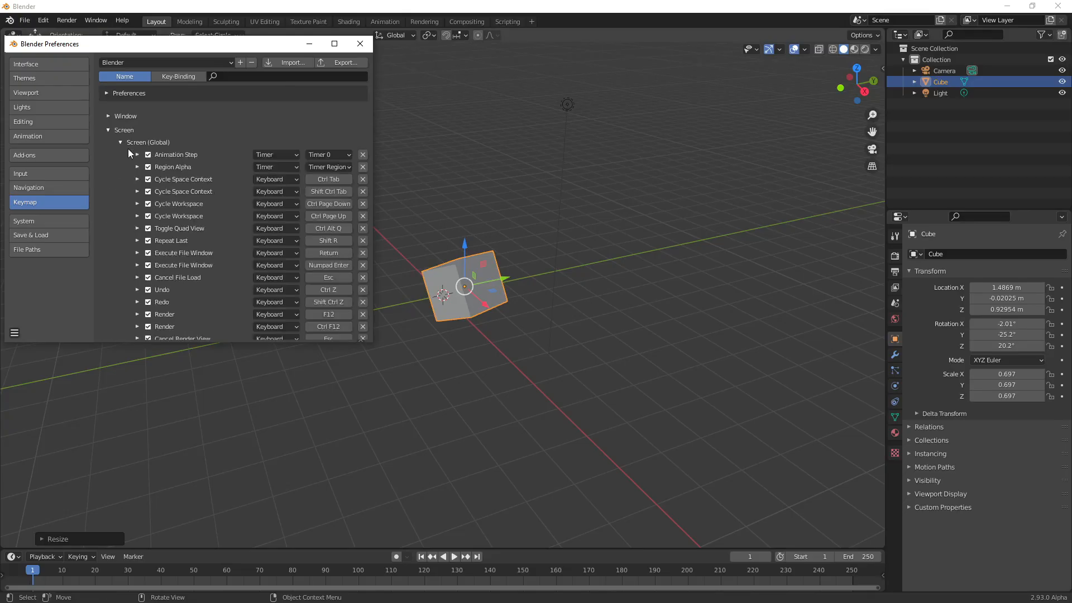
left_click(121, 142)
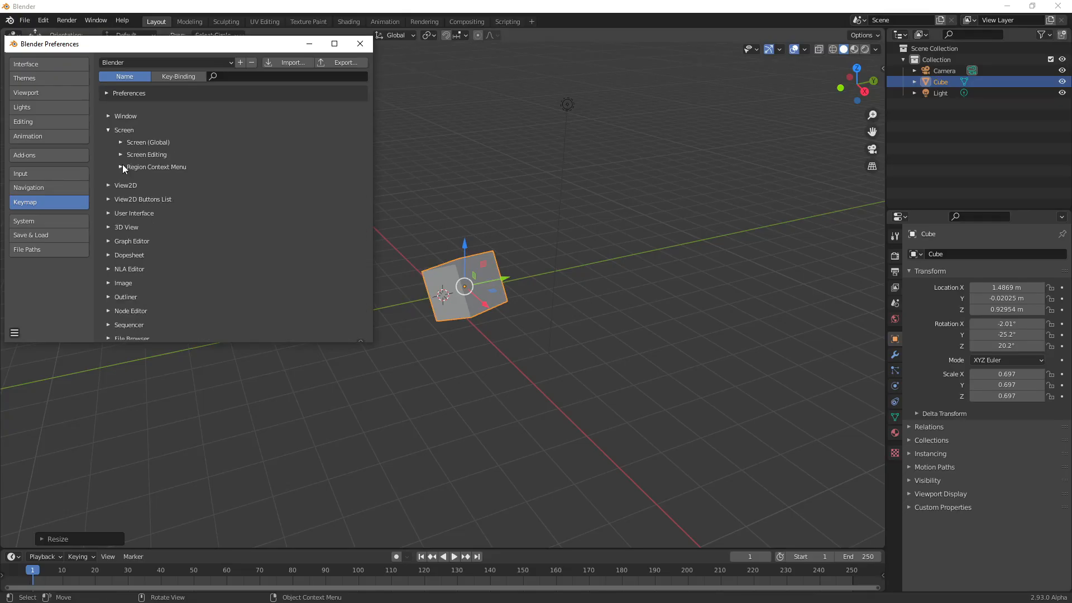
left_click(109, 130)
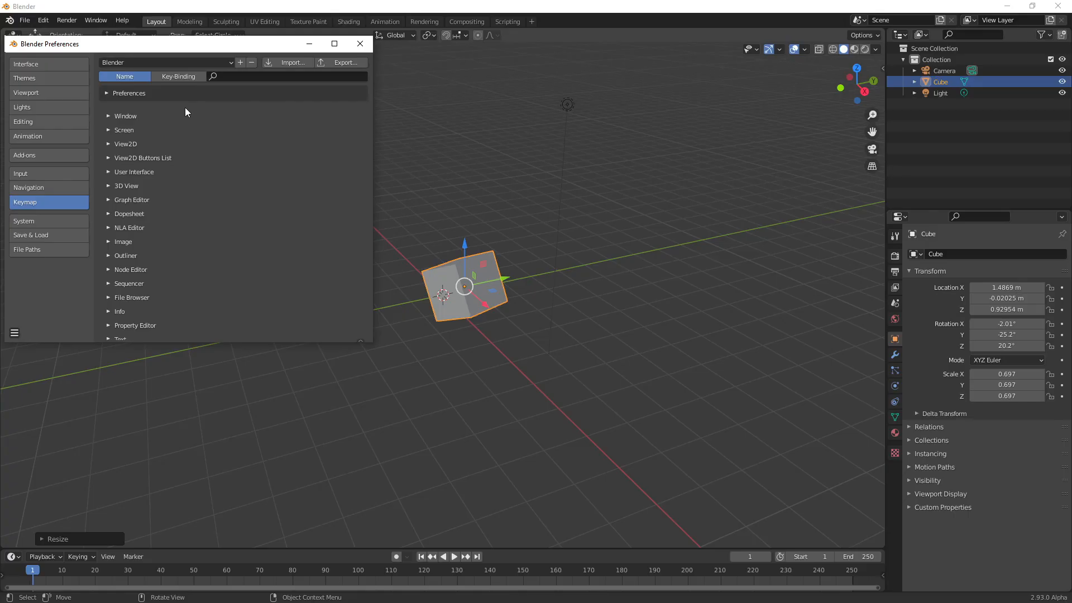
Switch the keymap preset to Industry Compatible and examine its 3D View (Global) shortcuts, collapsing the categories again
left_click(207, 63)
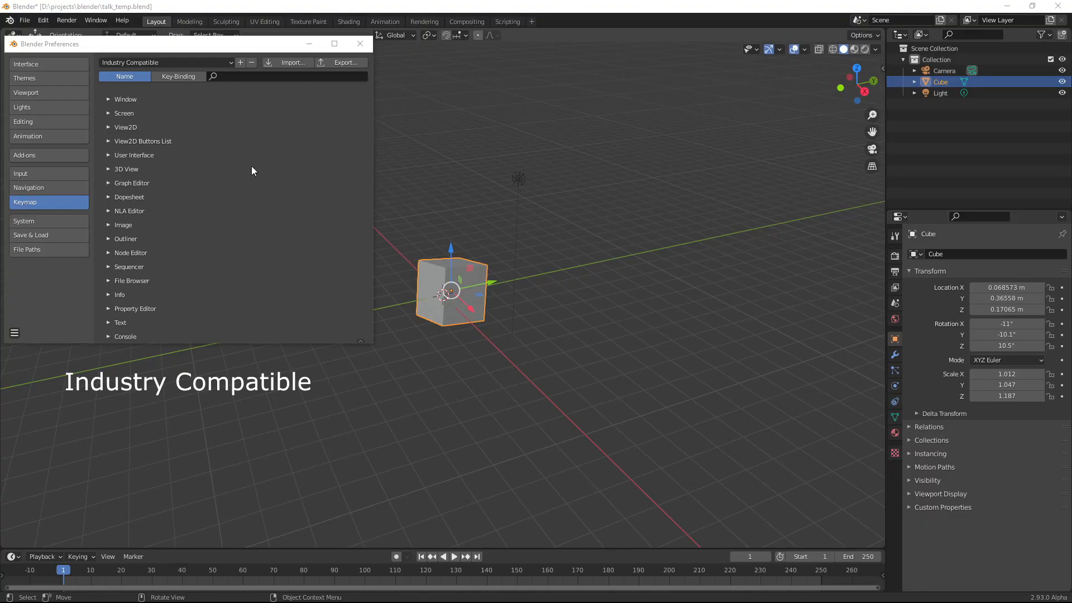
left_click(108, 127)
left_click(109, 126)
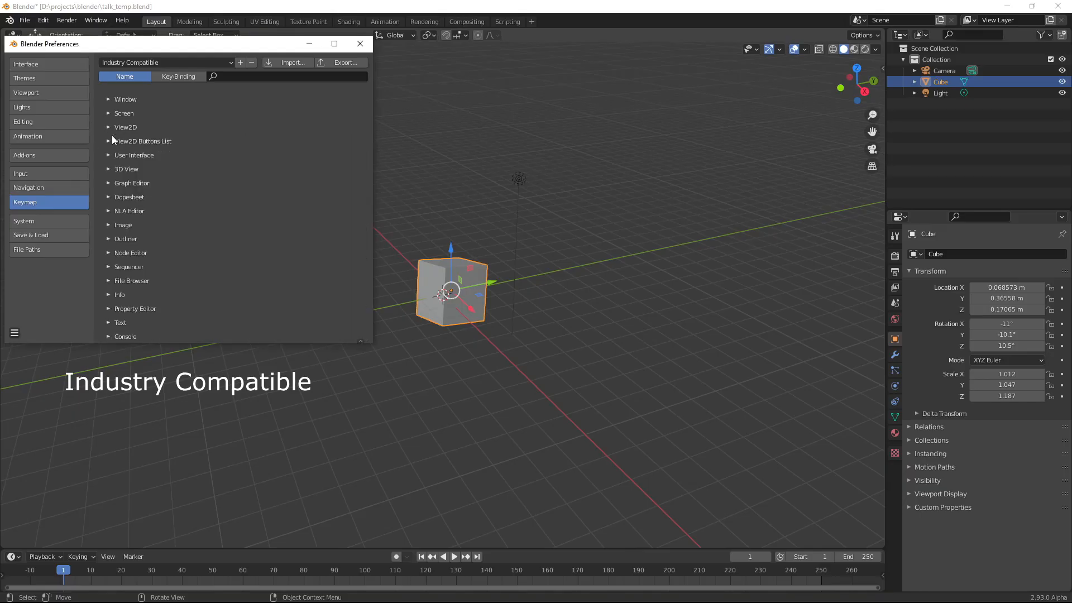
left_click(108, 170)
left_click(121, 182)
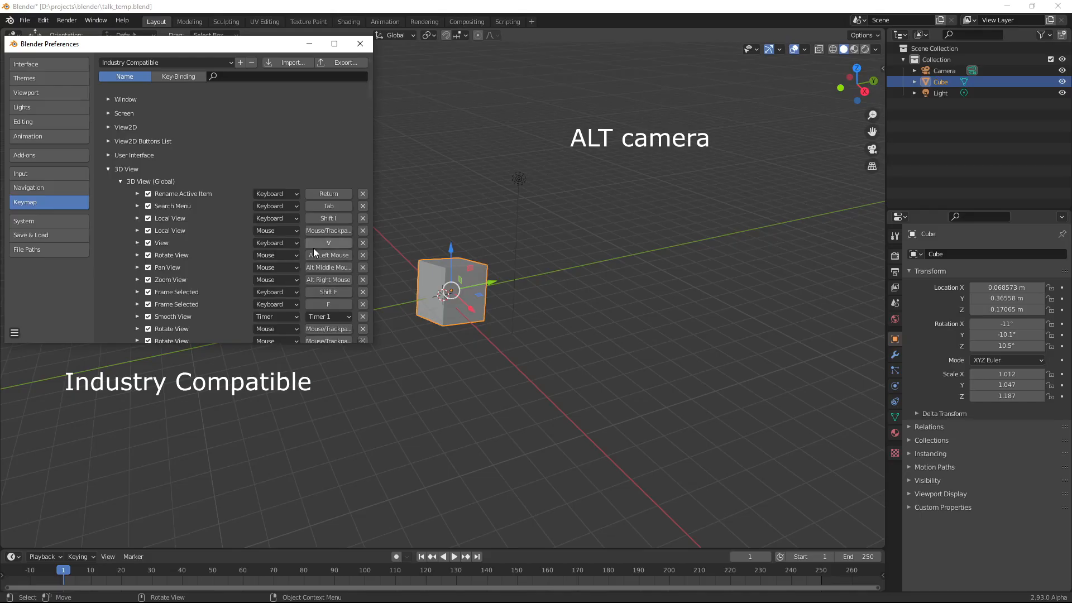
left_click(118, 180)
left_click(116, 173)
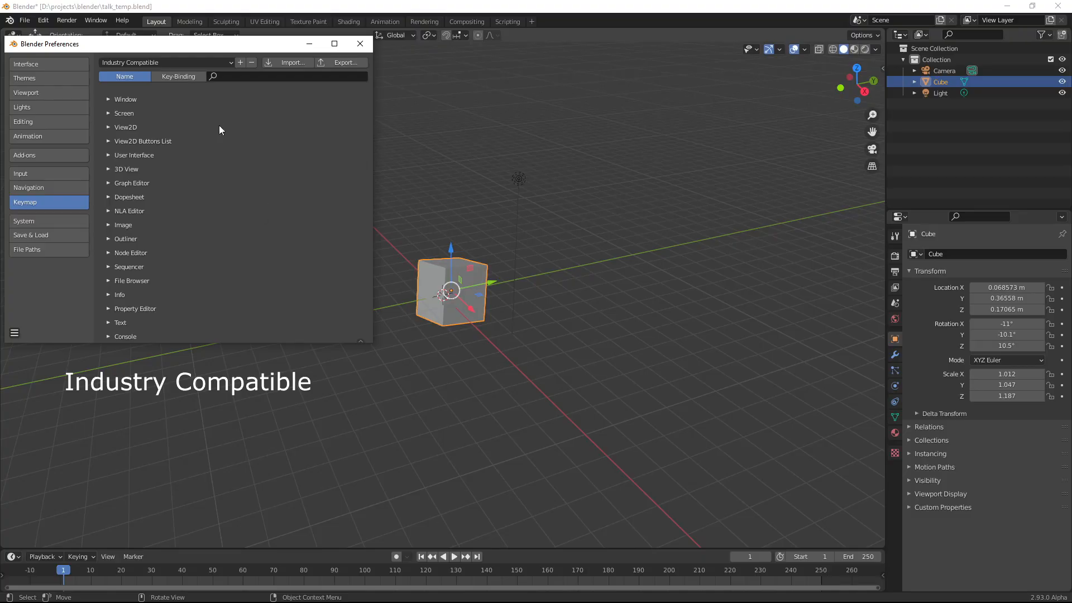
Import the hybridkeys.py key configuration from the hybridkeys folder in Downloads and choose Hybridkeys as the keymap preset
left_click(206, 62)
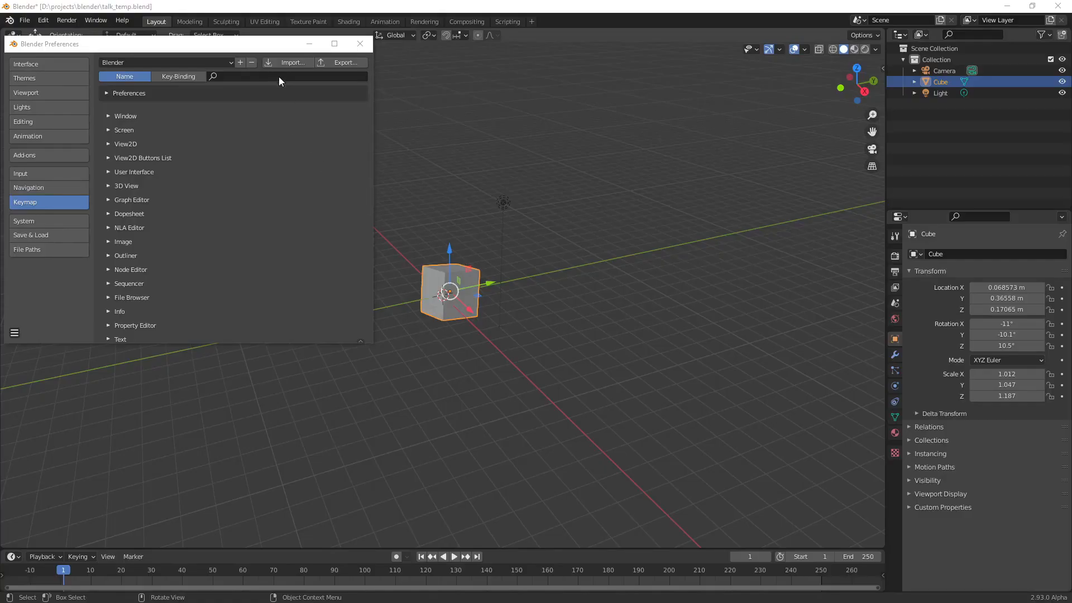
left_click(285, 62)
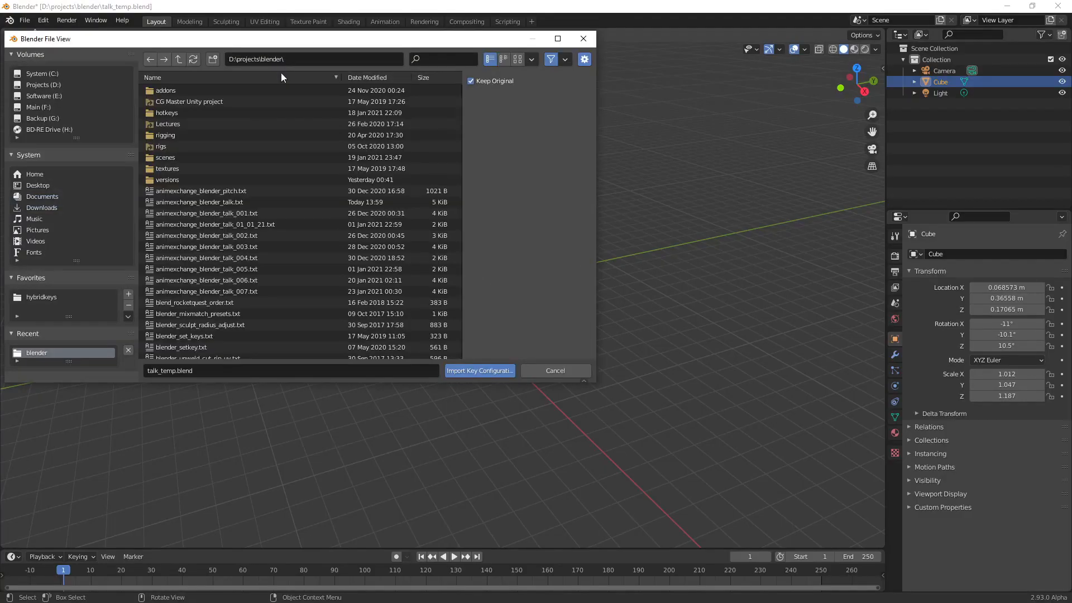
left_click(52, 207)
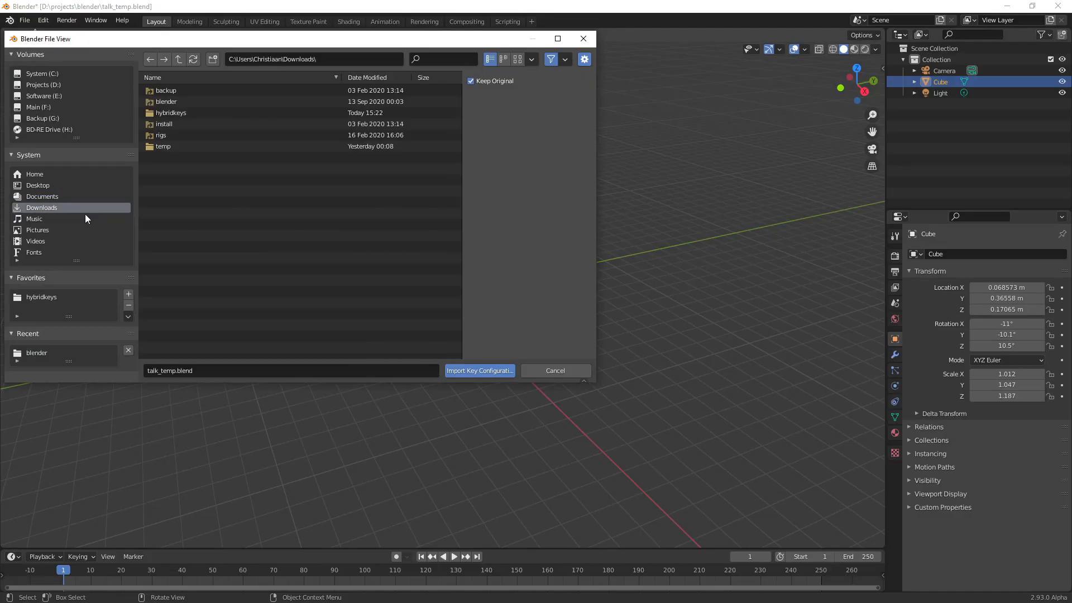
left_click(169, 114)
double_click(180, 112)
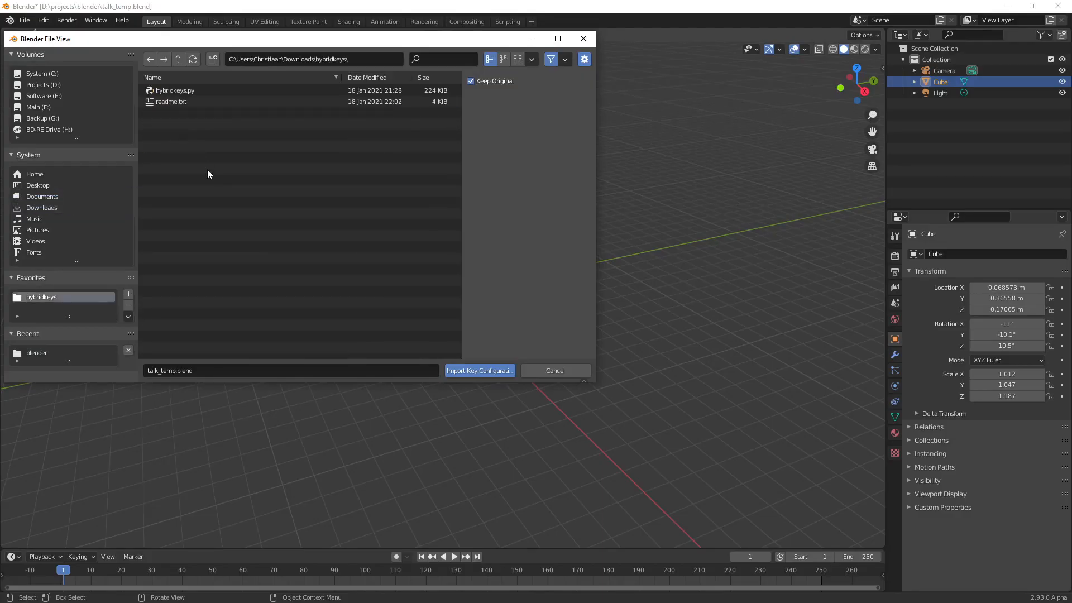
left_click(188, 90)
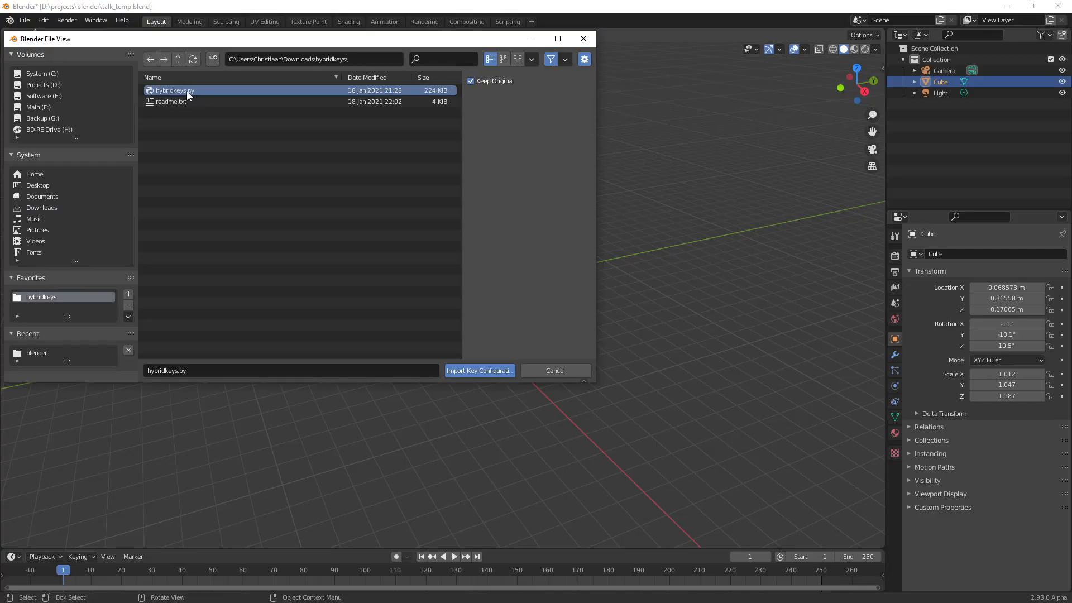
double_click(186, 91)
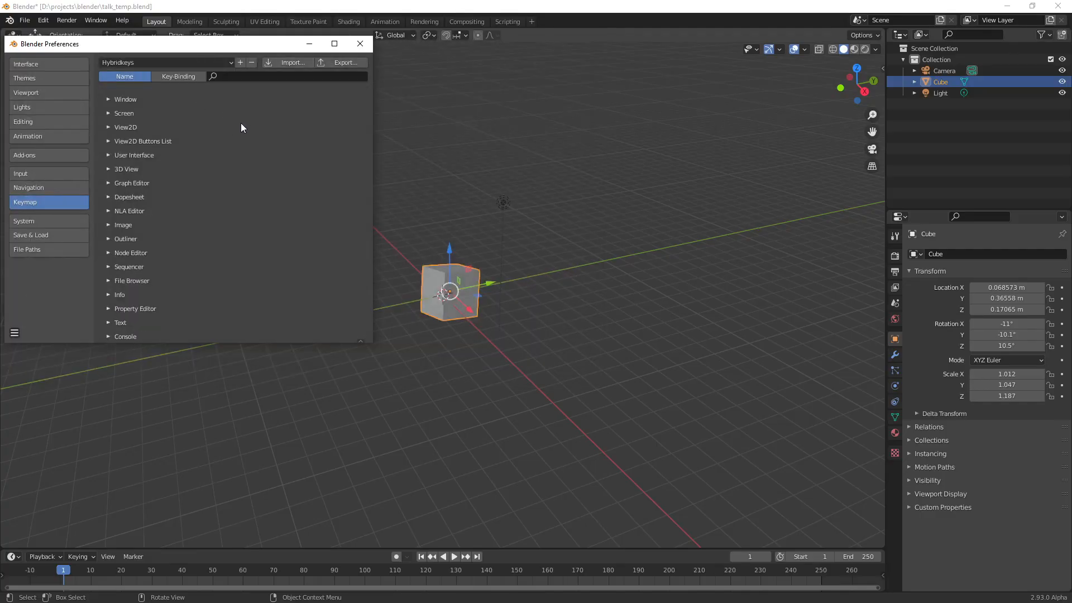
left_click(212, 63)
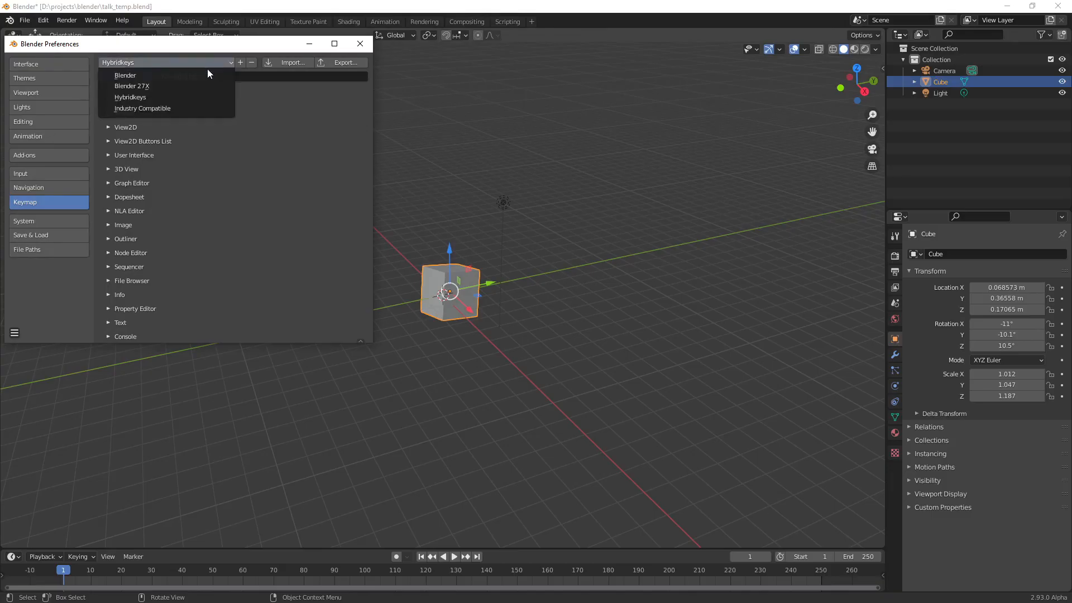
left_click(210, 98)
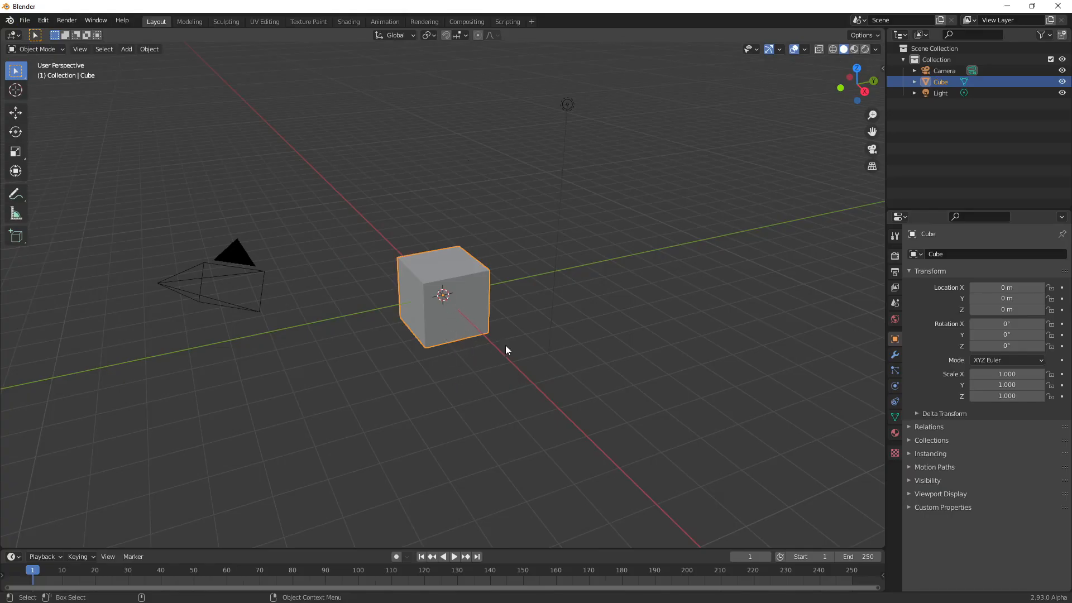
Activate the Move tool and shift the cube with its gizmo
mouse_move(506, 350)
middle_mouse_down()
mouse_move(441, 363)
mouse_move(500, 360)
mouse_move(395, 354)
mouse_move(435, 327)
mouse_move(461, 334)
mouse_move(378, 364)
mouse_move(418, 319)
mouse_move(468, 300)
mouse_move(433, 317)
mouse_move(535, 313)
mouse_move(449, 387)
mouse_move(453, 363)
mouse_move(459, 442)
mouse_move(458, 326)
mouse_move(472, 382)
mouse_move(475, 339)
mouse_move(448, 337)
mouse_move(504, 333)
middle_mouse_up()
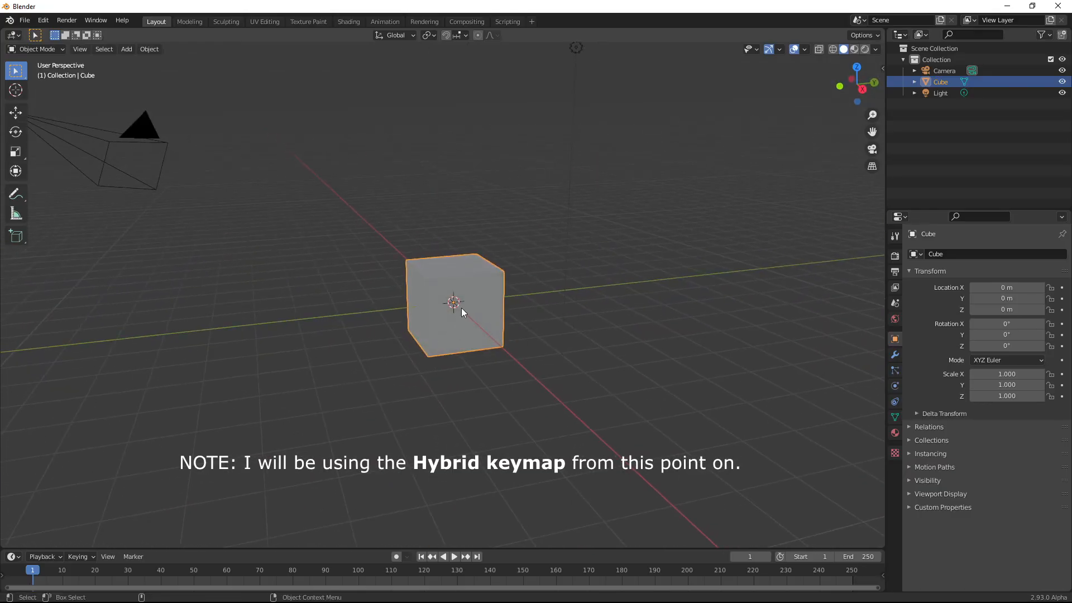
key("q")
key("w")
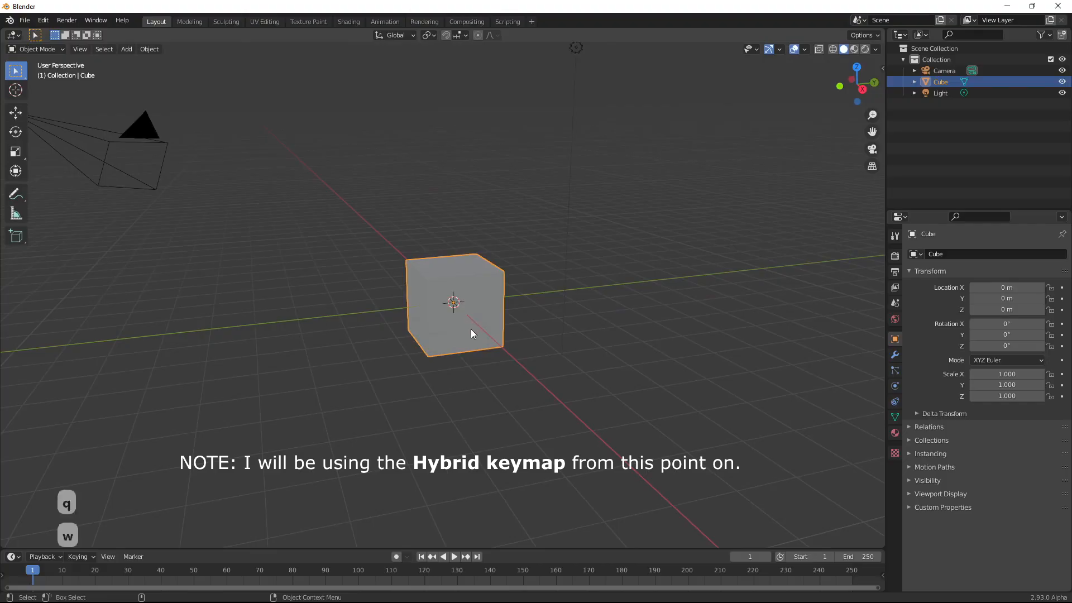
left_click_drag(455, 324, 450, 301)
Rotate the cube with the Rotate tool's gizmo, and try switching between the Scale and Move tools
key("e")
left_click_drag(454, 296, 450, 283)
left_click_drag(415, 285, 471, 281)
key("r")
key("w")
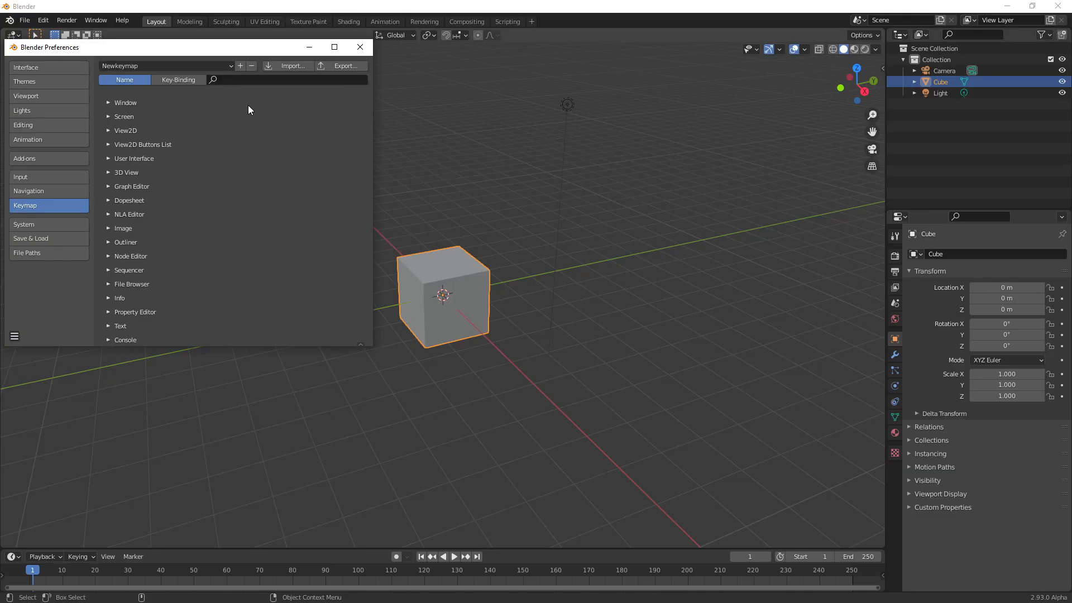
Search the keymap by name for "select all" and look through the matching shortcuts
left_click(251, 83)
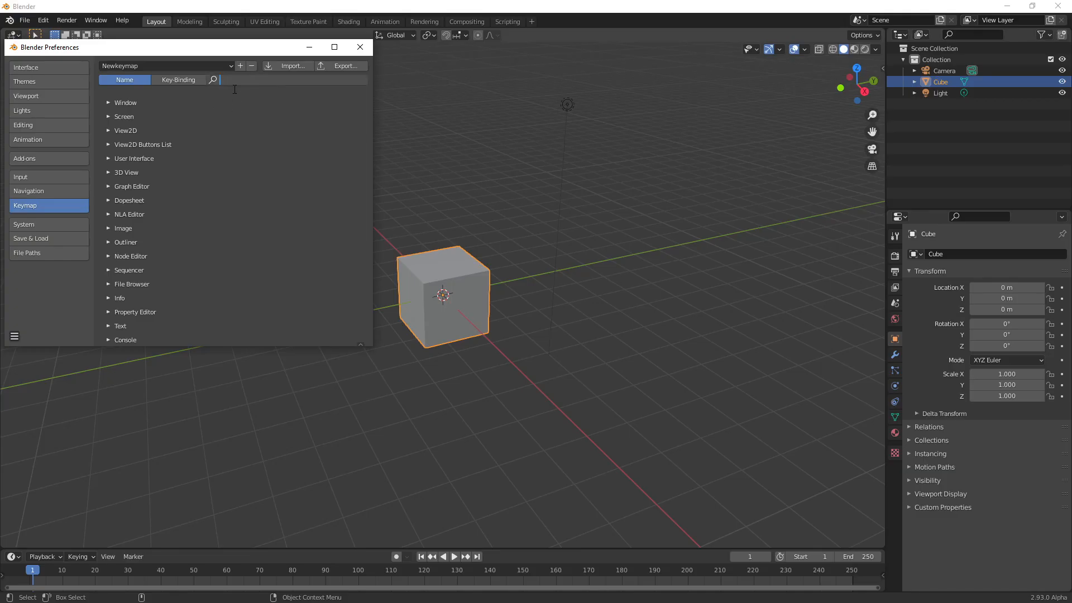
type("sele")
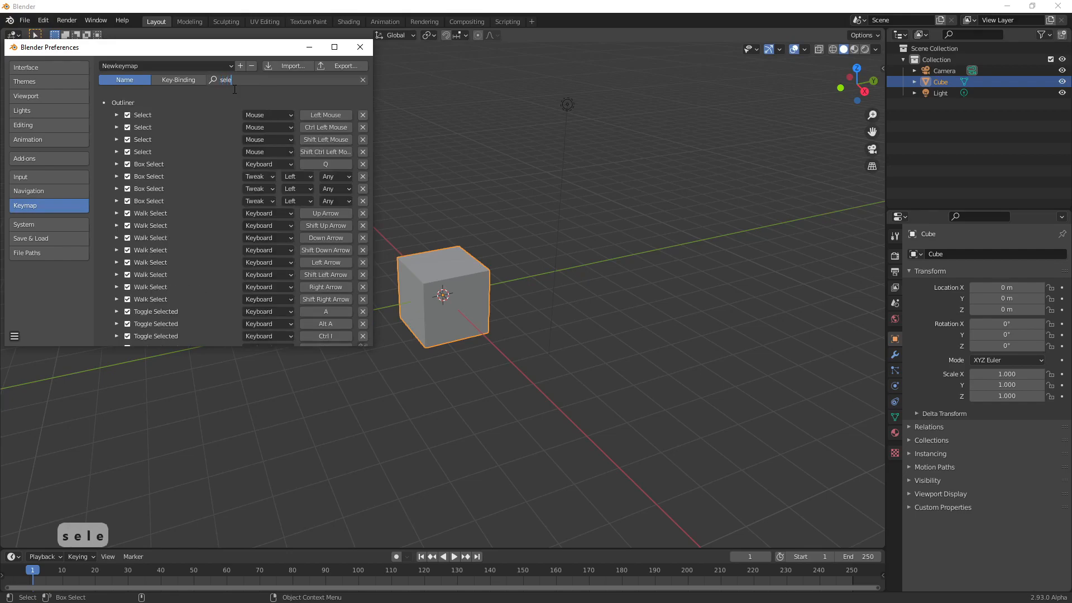
type("ct all")
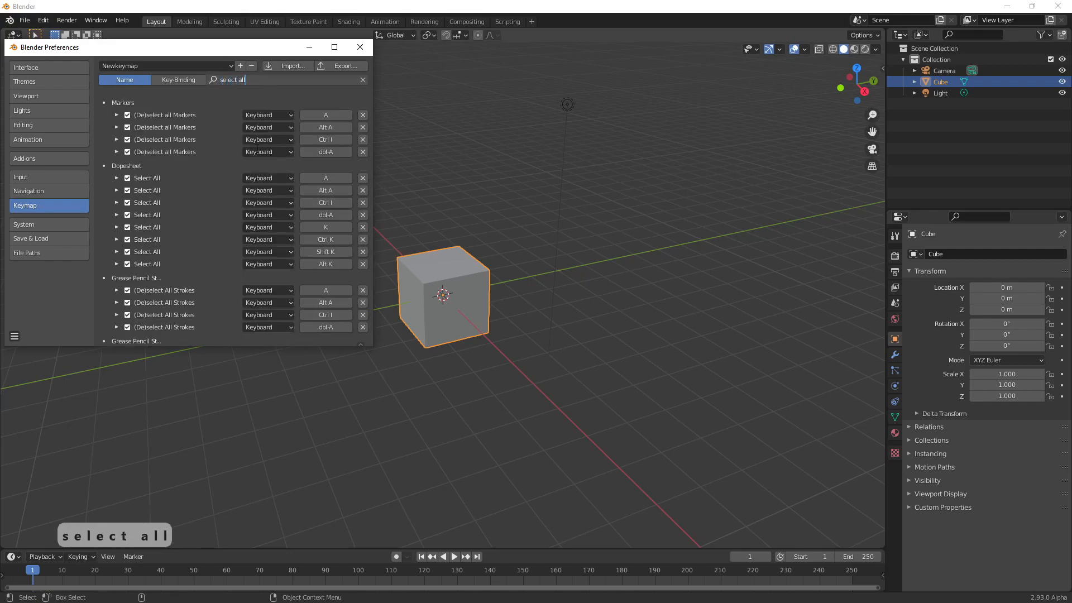
left_click(366, 90)
left_click_drag(370, 89, 386, 293)
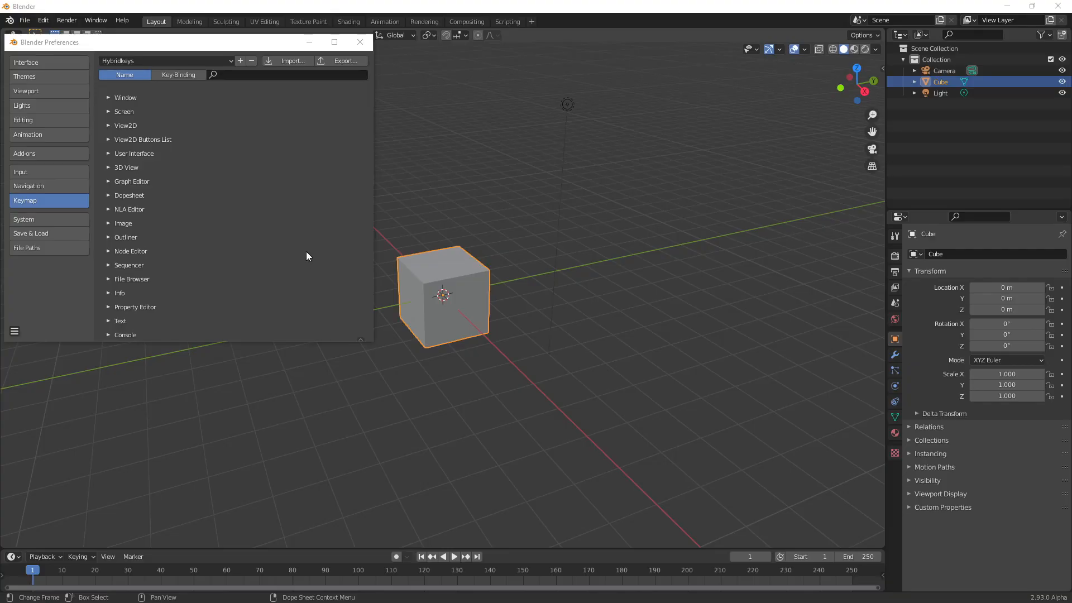
Choose the Blender keymap preset and add a new key configuration preset named "keymap"
left_click(225, 60)
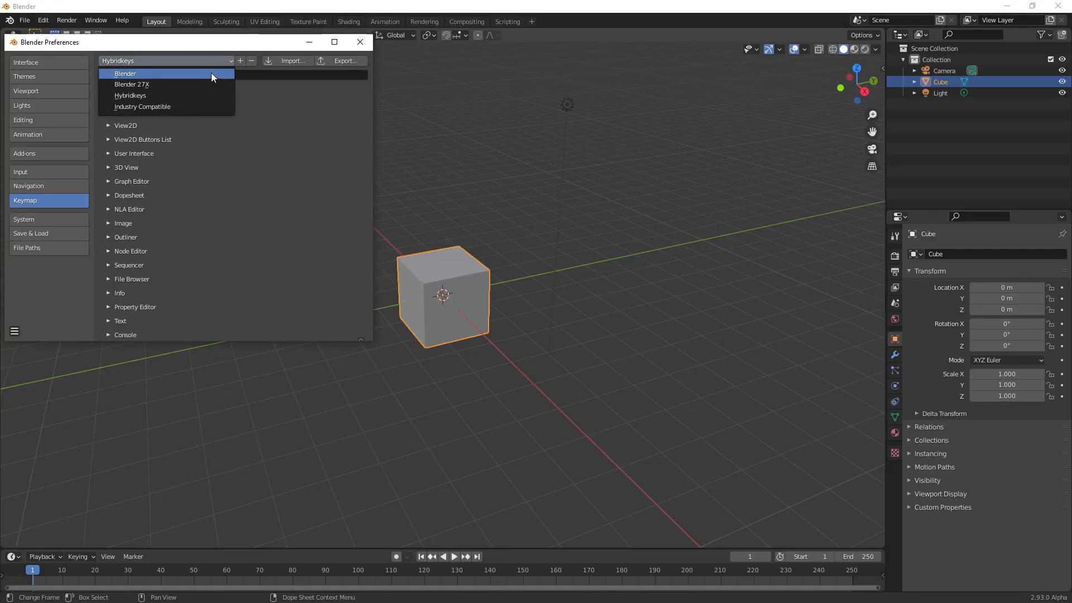
left_click(206, 75)
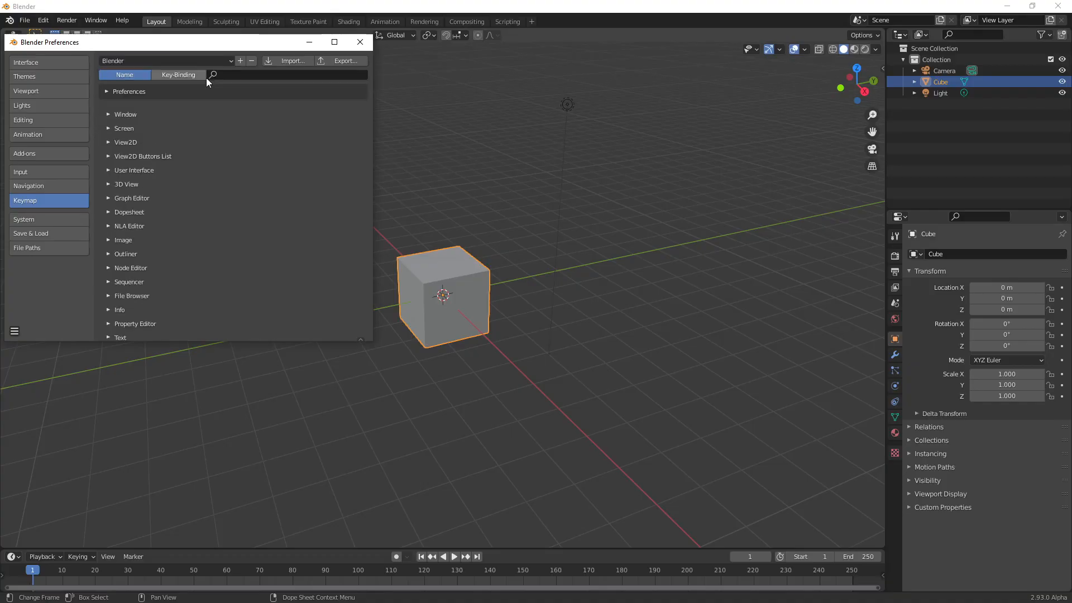
left_click(240, 61)
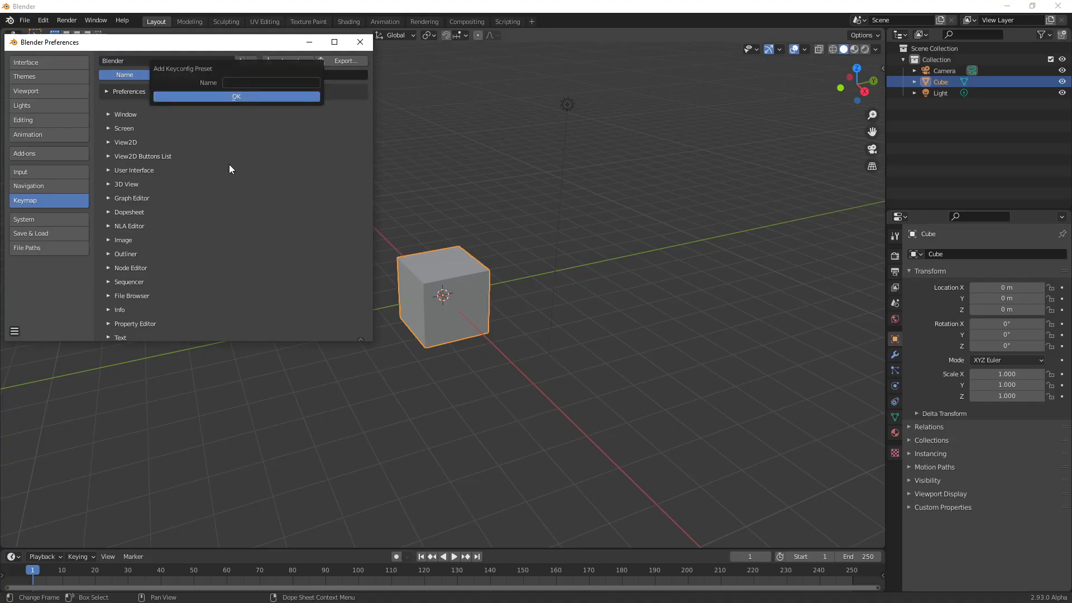
left_click(245, 86)
type("keymap")
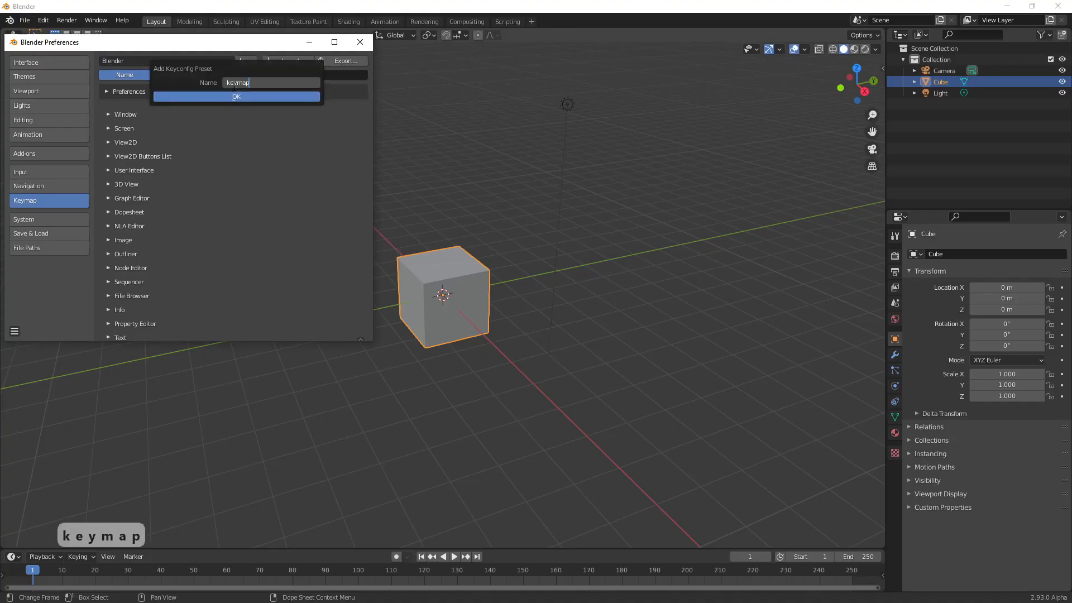
left_click(237, 97)
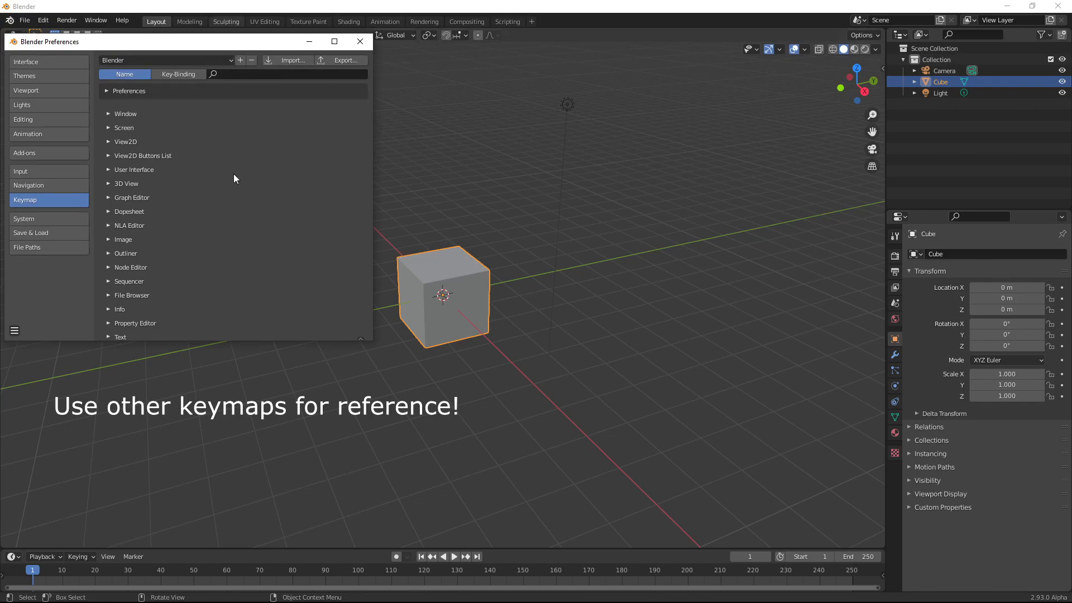
Switch the keymap preset to Industry Compatible and expand its 3D View (Global) shortcuts for reference
left_click(220, 58)
left_click(194, 108)
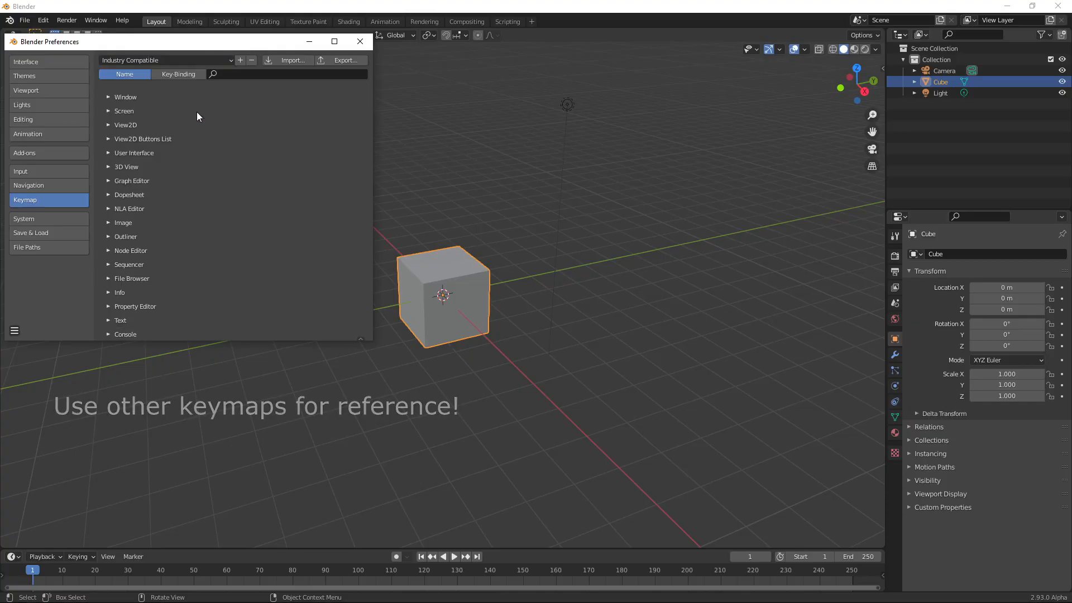
left_click(108, 167)
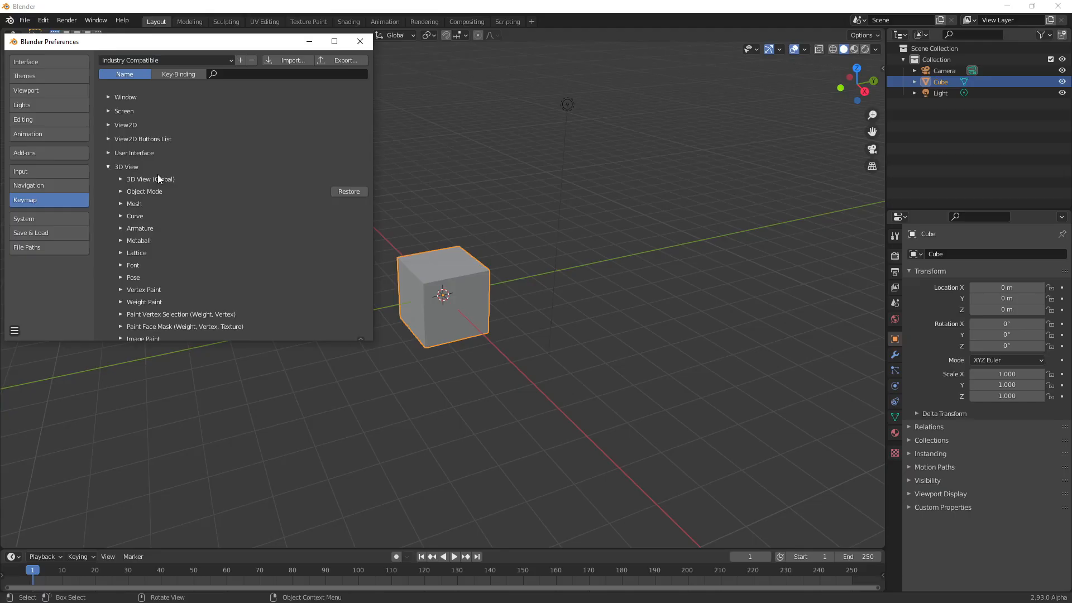
left_click(129, 179)
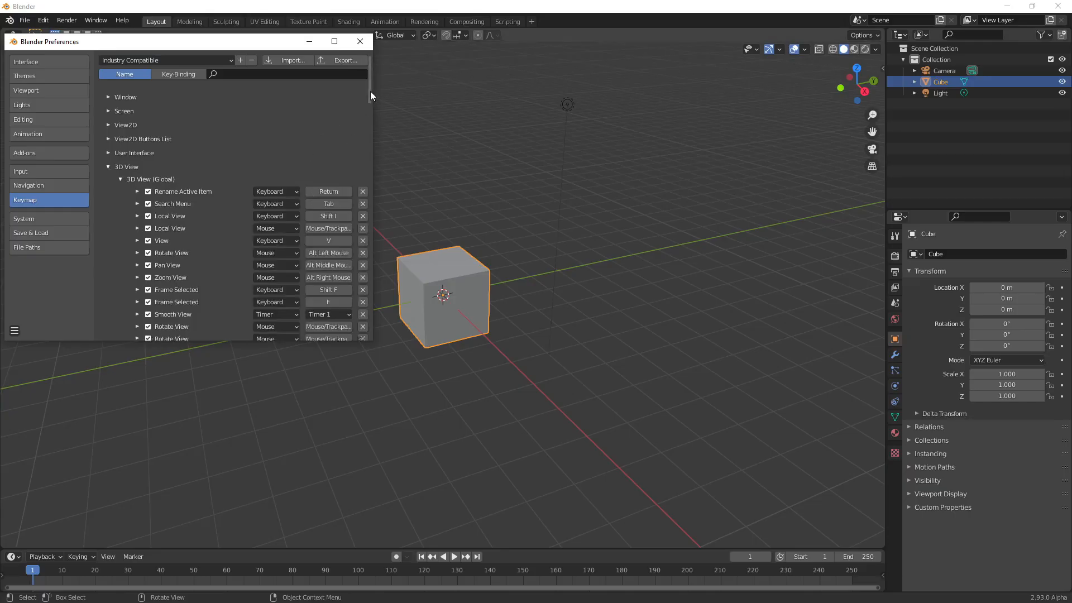
Add a new shortcut entry below the 3D View's Set Tool by Name shortcuts and expand its settings
left_click_drag(370, 92, 374, 212)
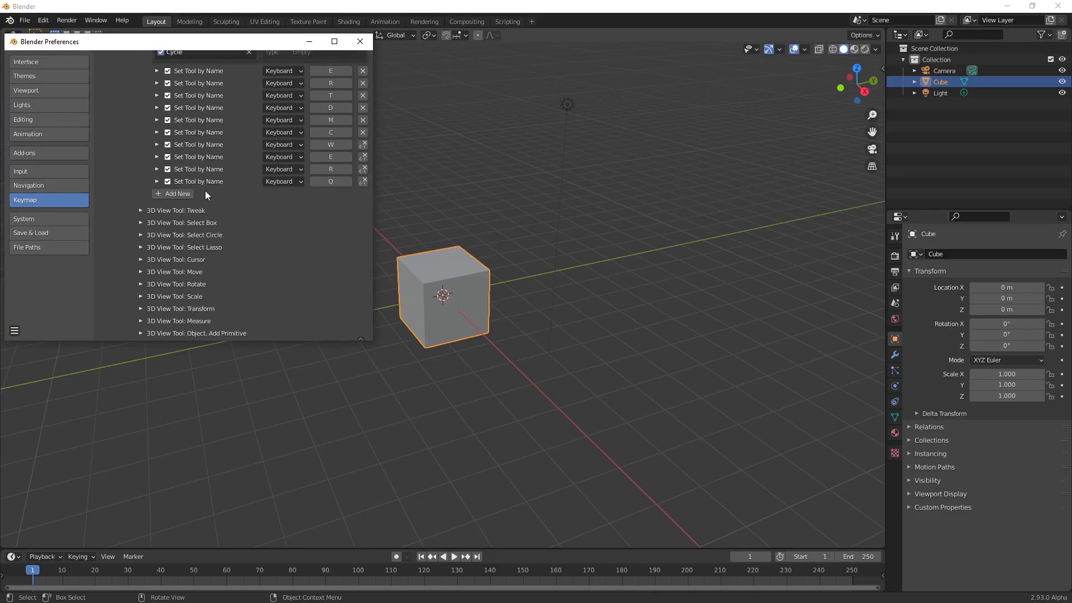
left_click(177, 194)
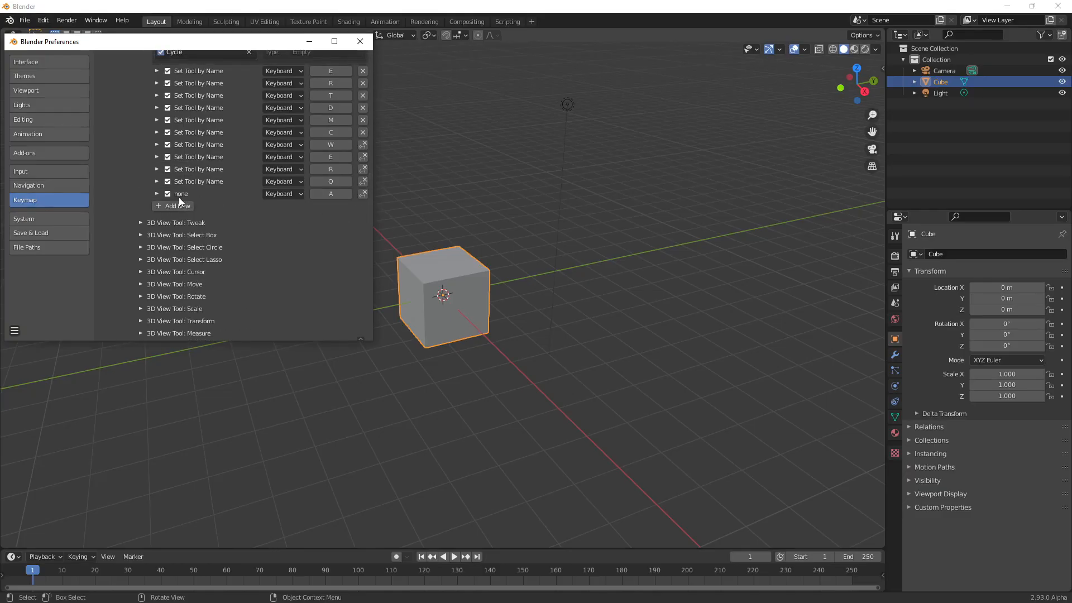
left_click(158, 194)
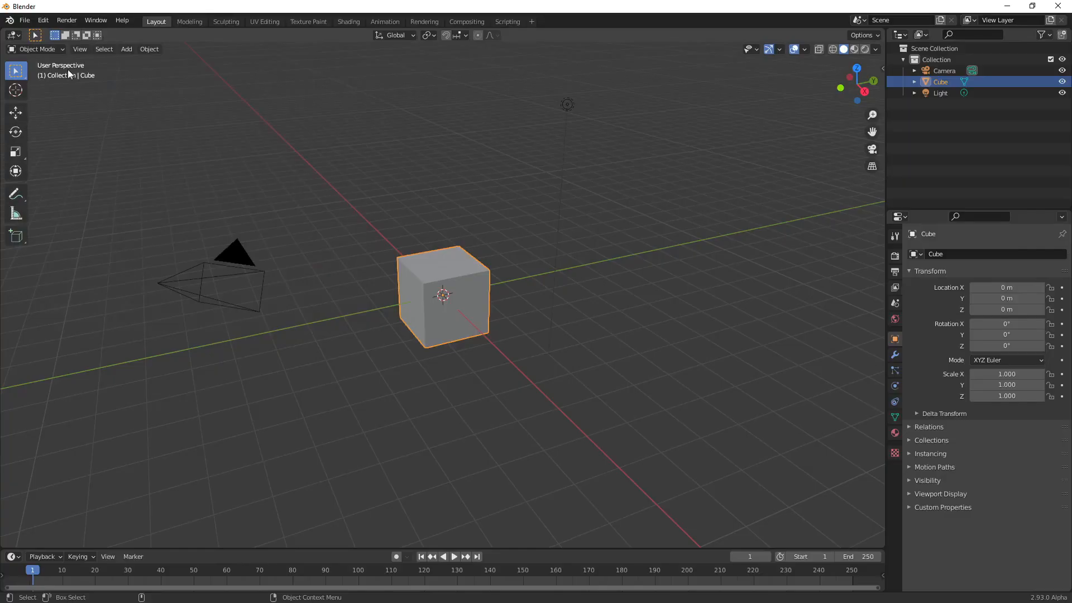
Create a new General file without saving the changes to the current one
left_click(26, 22)
mouse_move(41, 35)
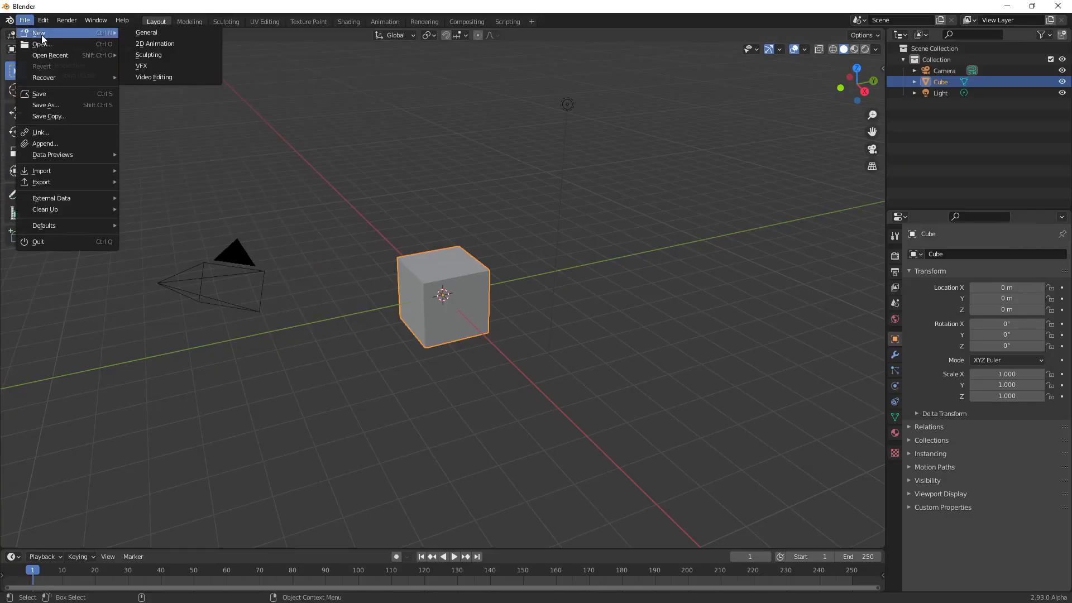
left_click(148, 32)
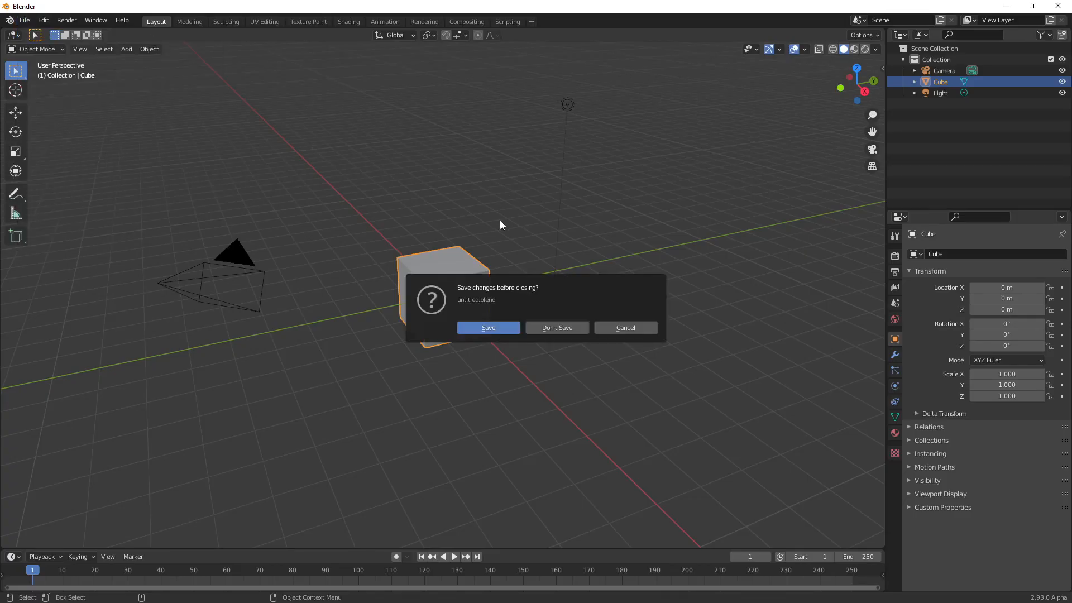
left_click(559, 328)
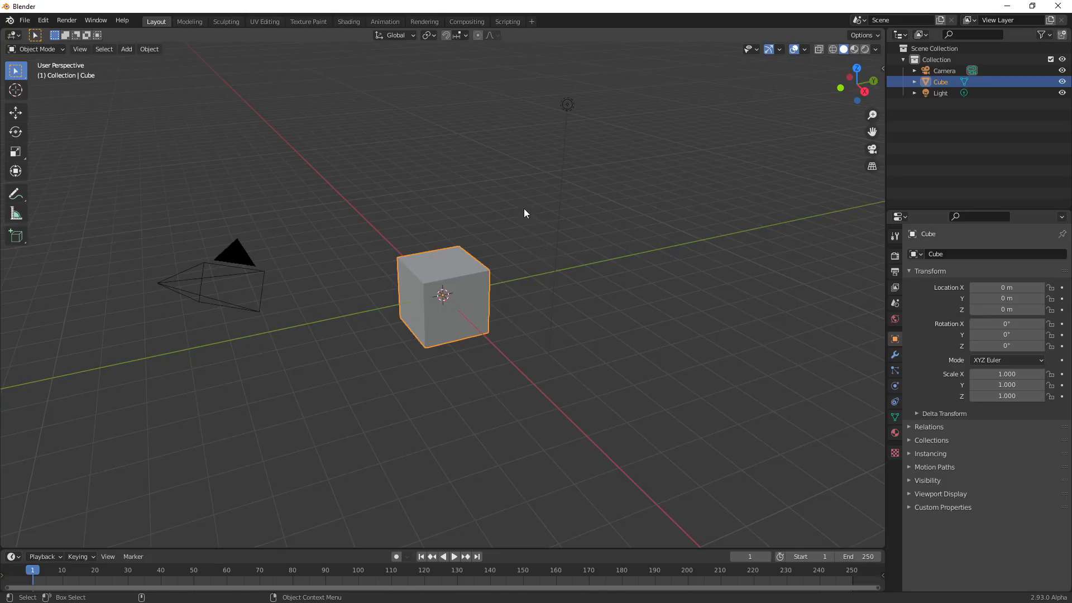
Select the camera, the light and the cube one after another in the viewport
left_click(237, 282)
left_click(568, 104)
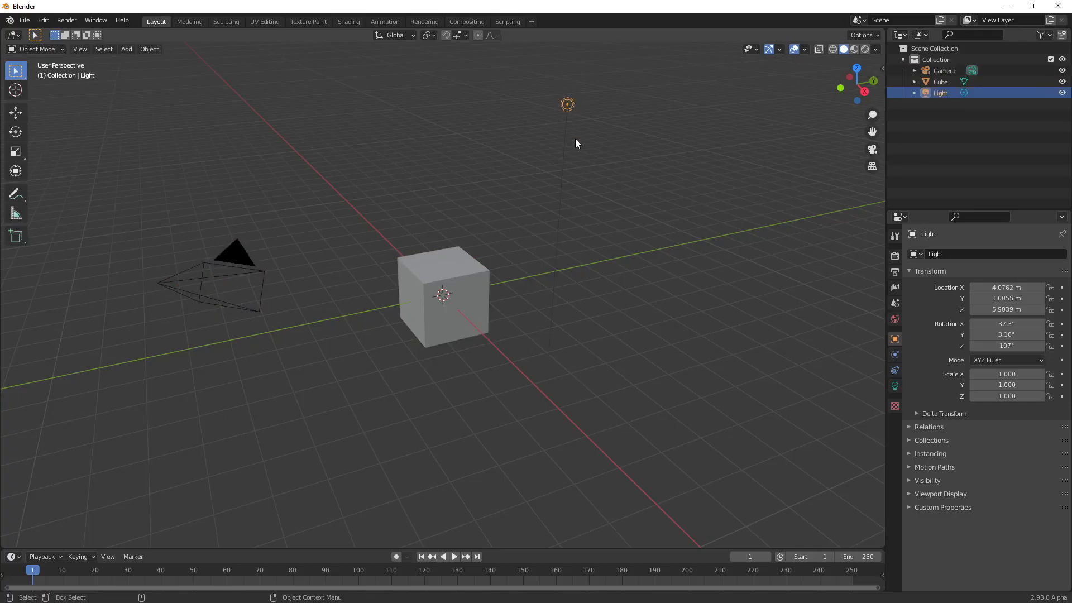
left_click(467, 315)
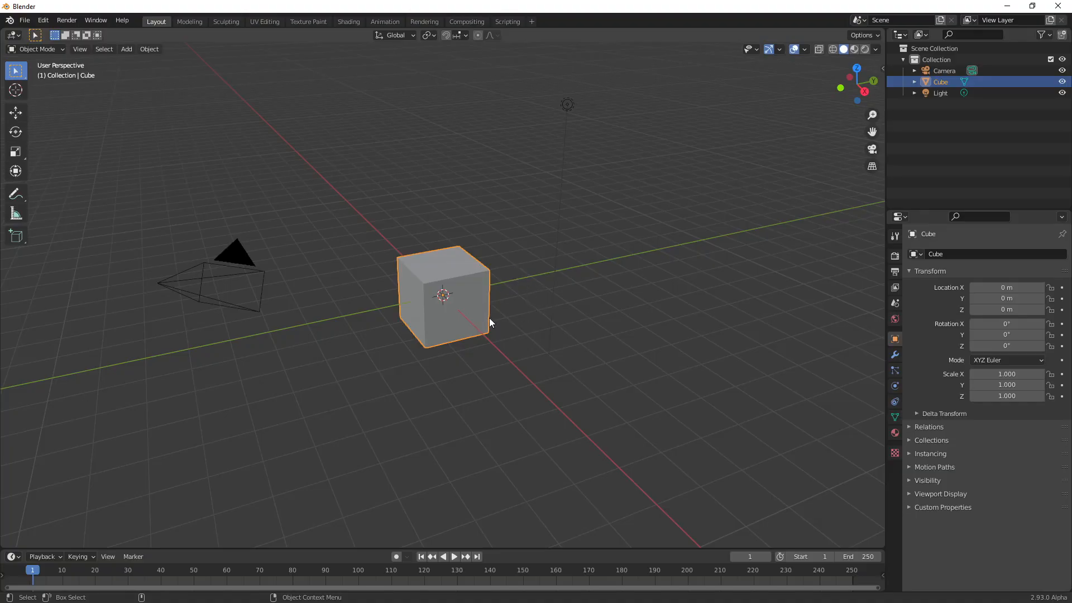
Delete the default cube, camera and light from the scene
key("Delete")
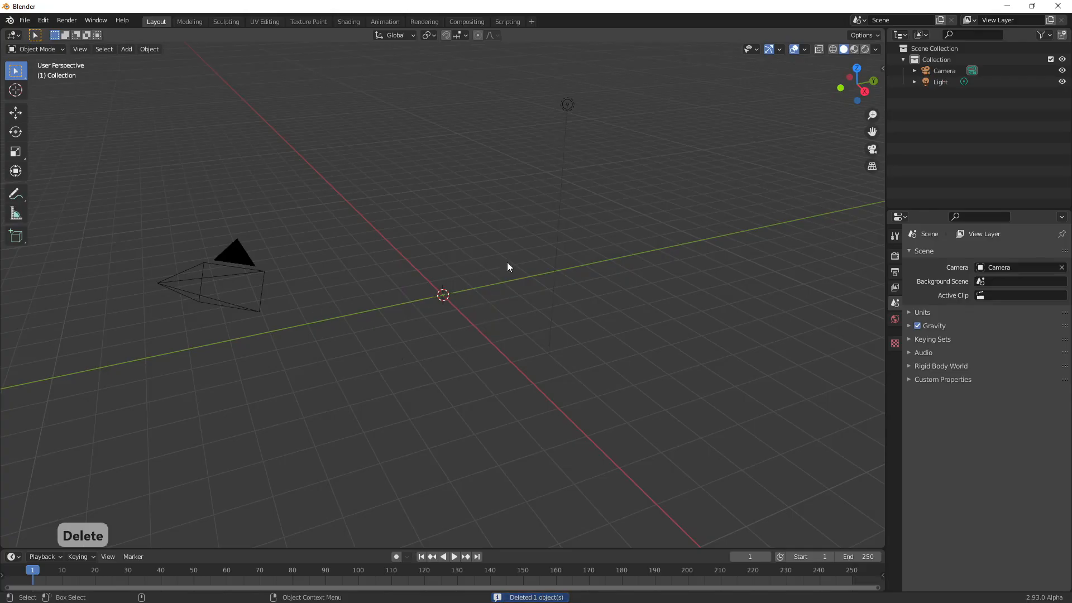
left_click(256, 277)
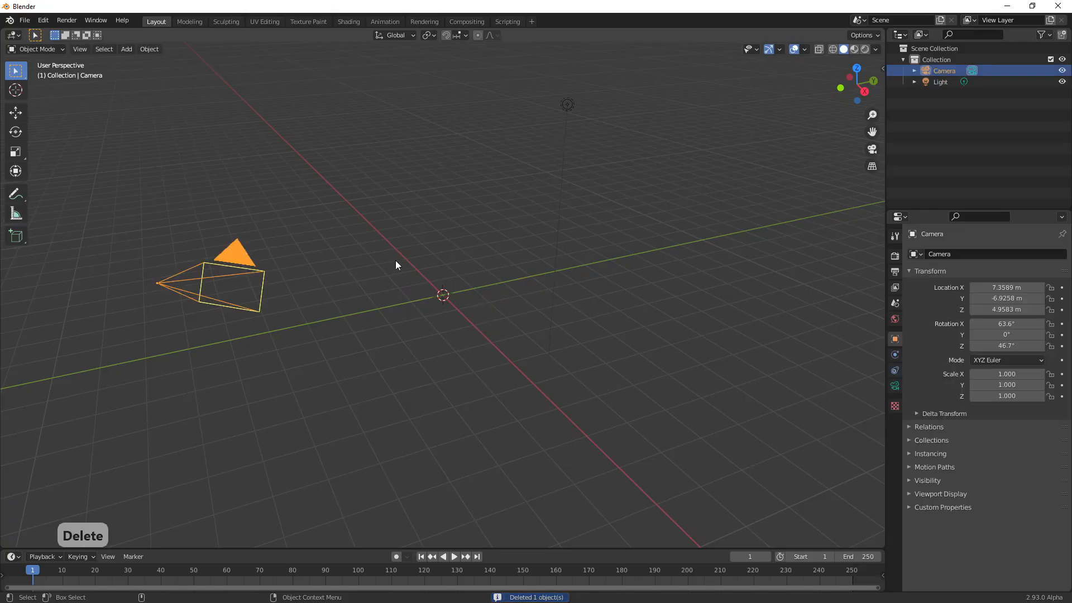
key("Delete")
left_click(565, 105)
key("Delete")
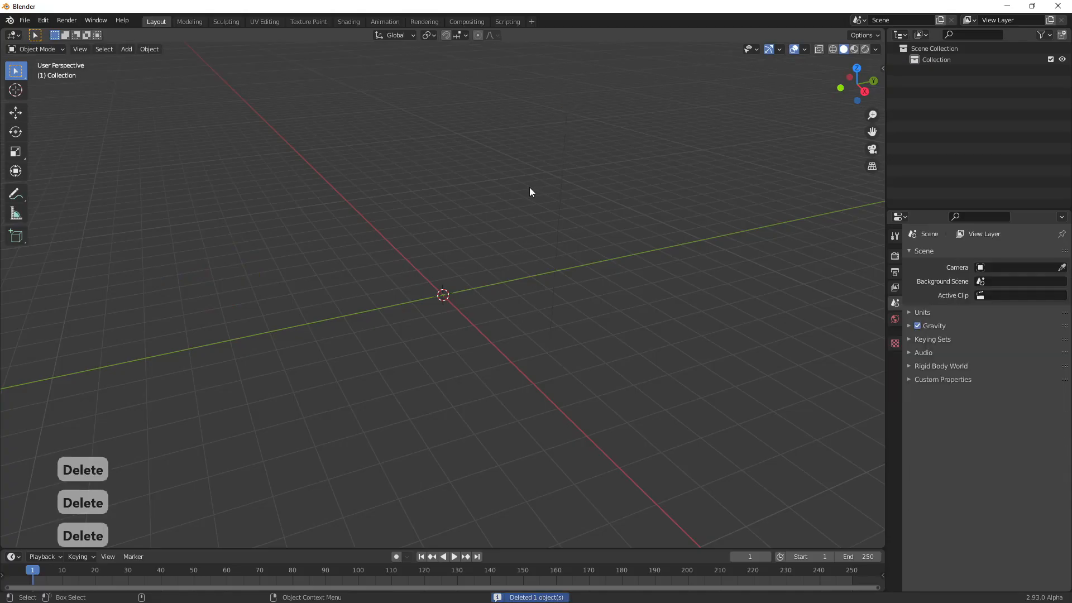
middle_click_drag(302, 325, 455, 307)
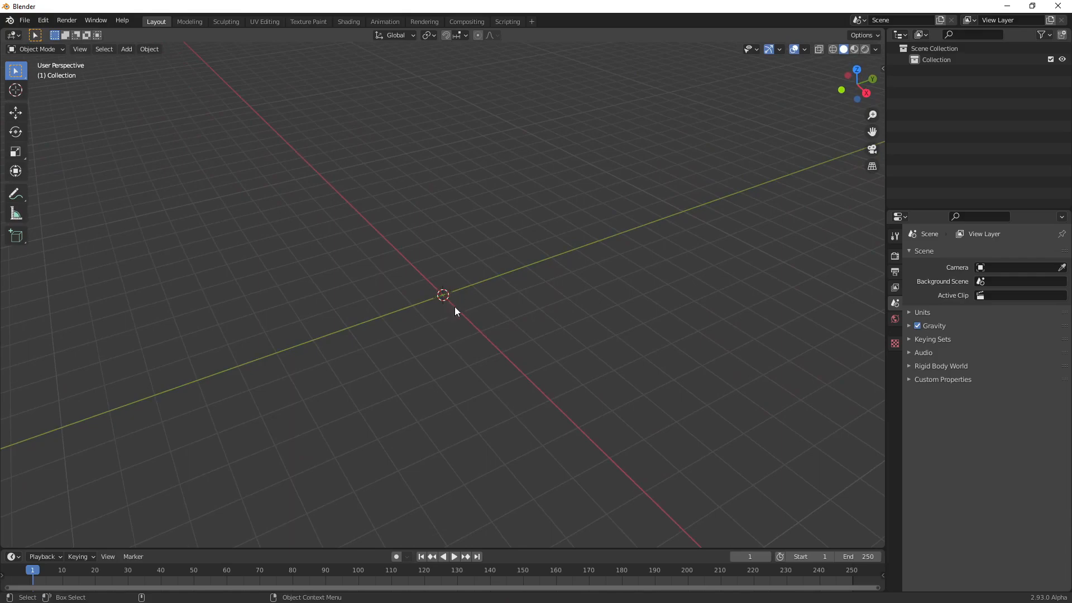
Create a new General file without saving the changes to the current one
left_click(26, 21)
mouse_move(36, 33)
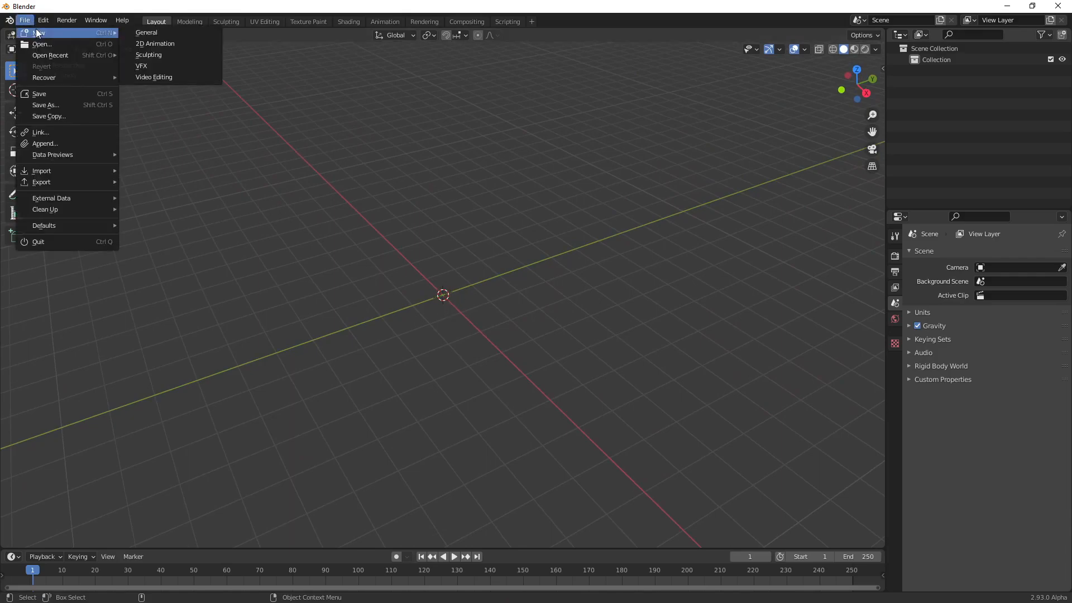
left_click(160, 34)
left_click(559, 328)
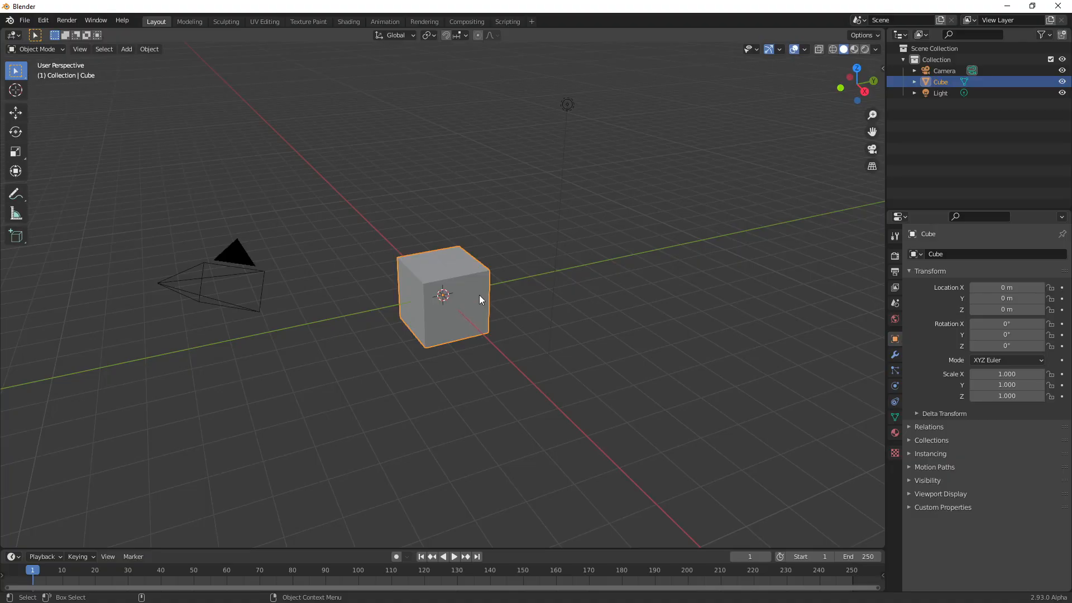
Clear the new scene by deleting its cube, camera and light
key("Delete")
left_click(242, 263)
key("Delete")
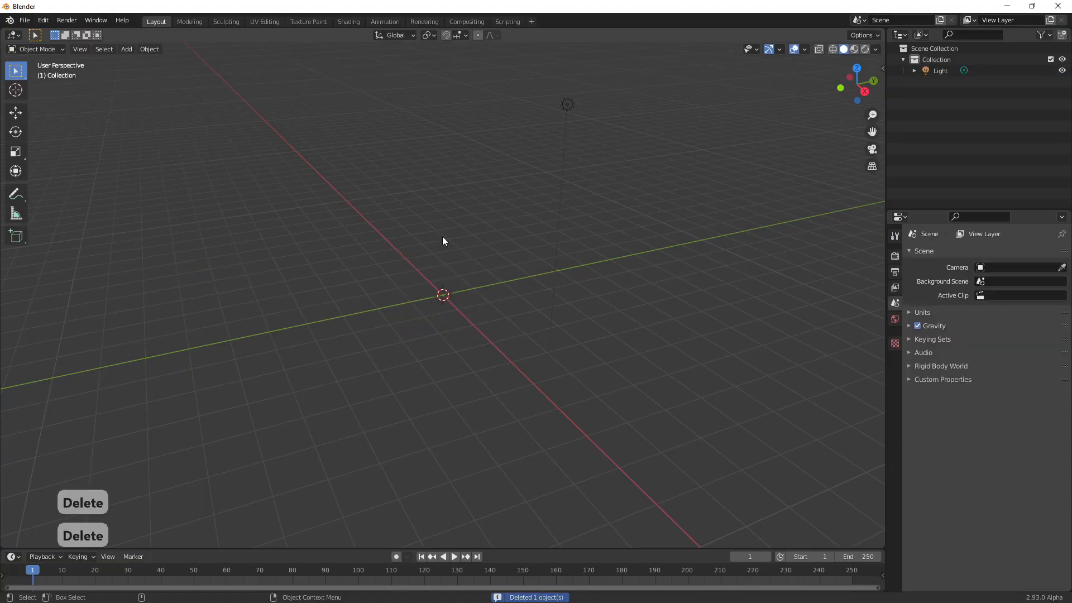
left_click(567, 105)
key("Delete")
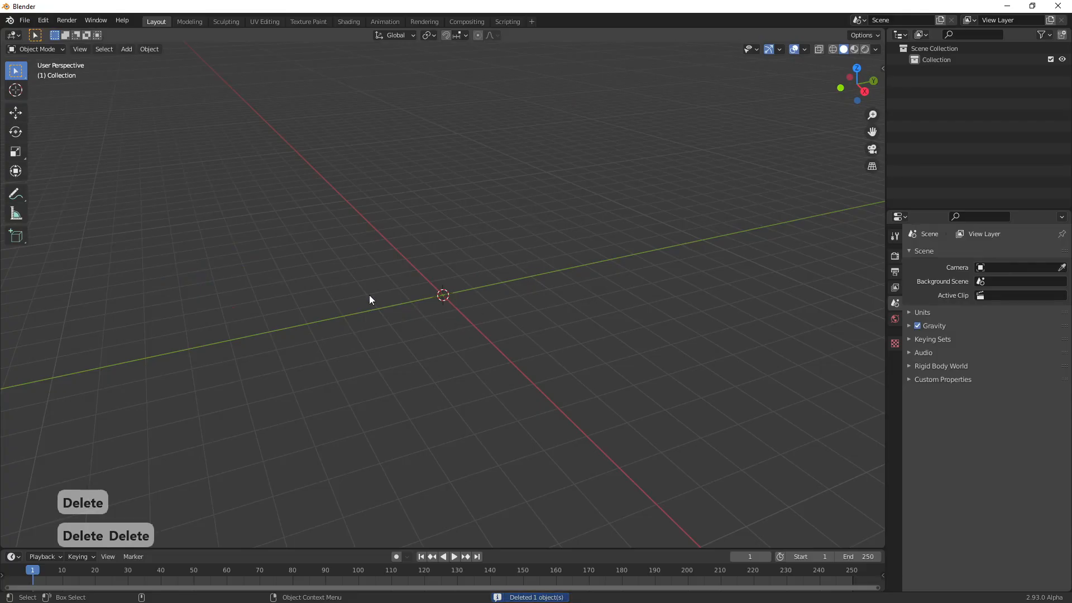
Try to save the emptied scene as the startup file
left_click(25, 21)
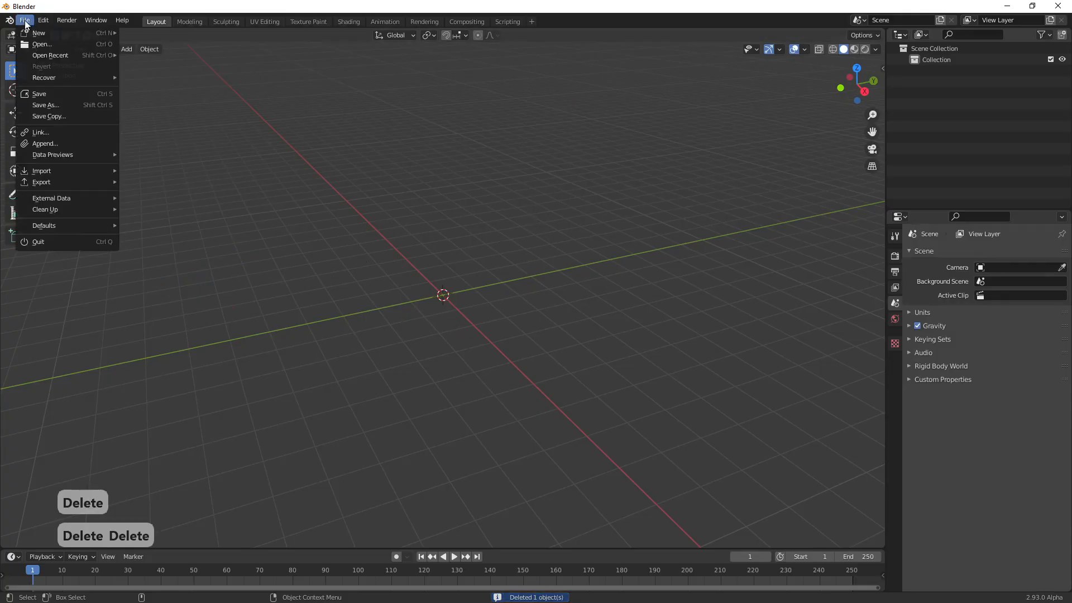
mouse_move(96, 225)
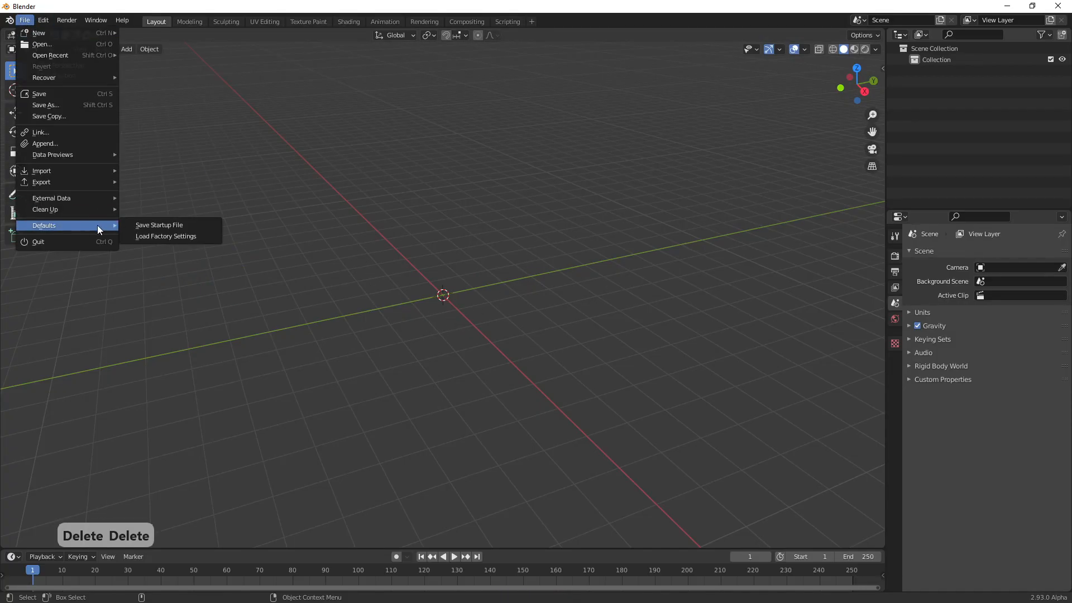
left_click(188, 225)
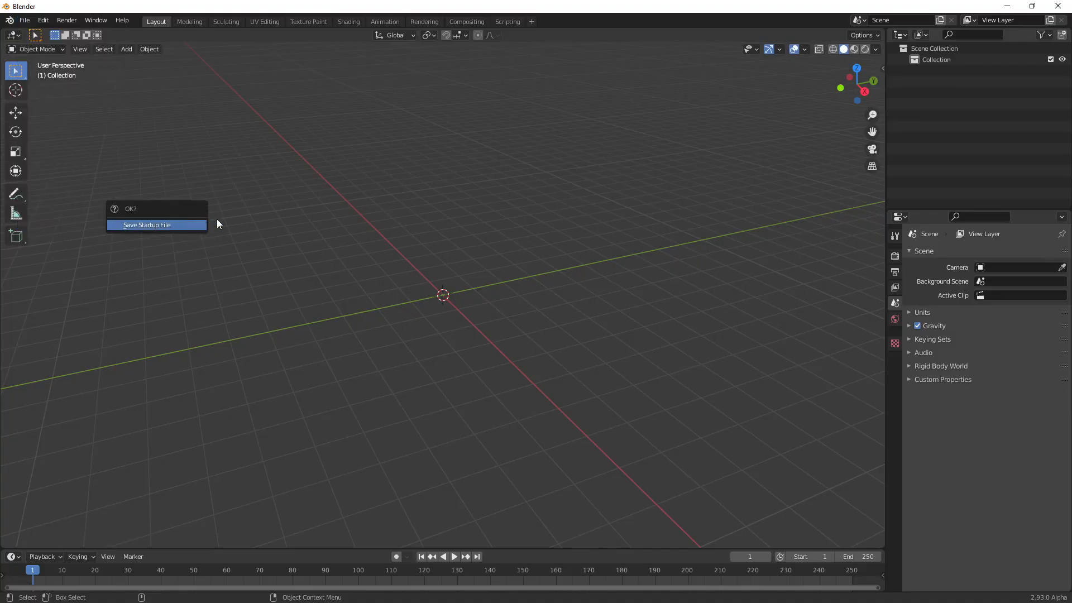
left_click(217, 220)
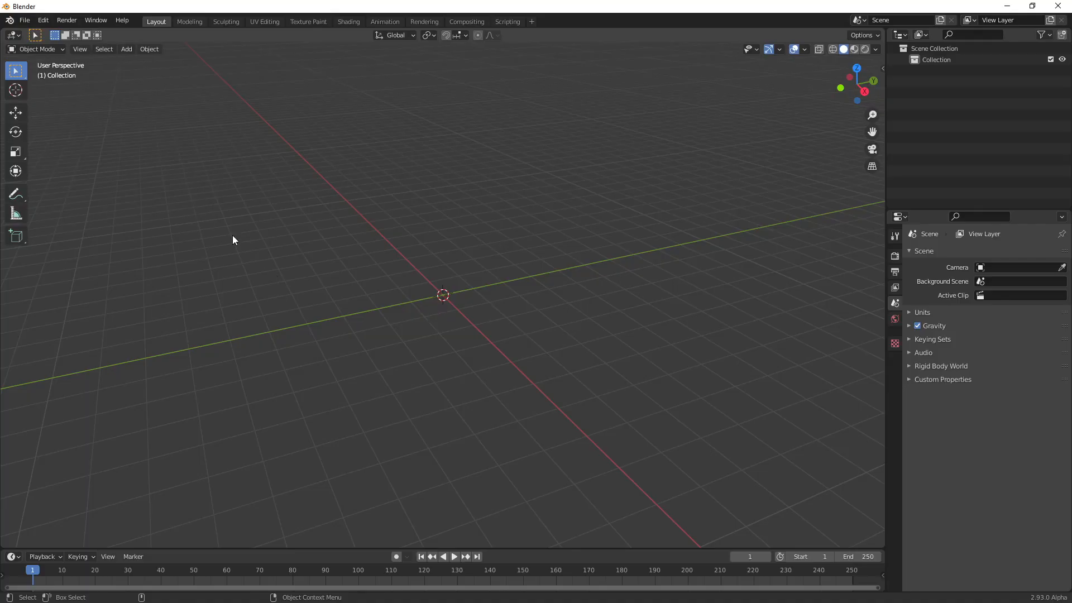
left_click(26, 22)
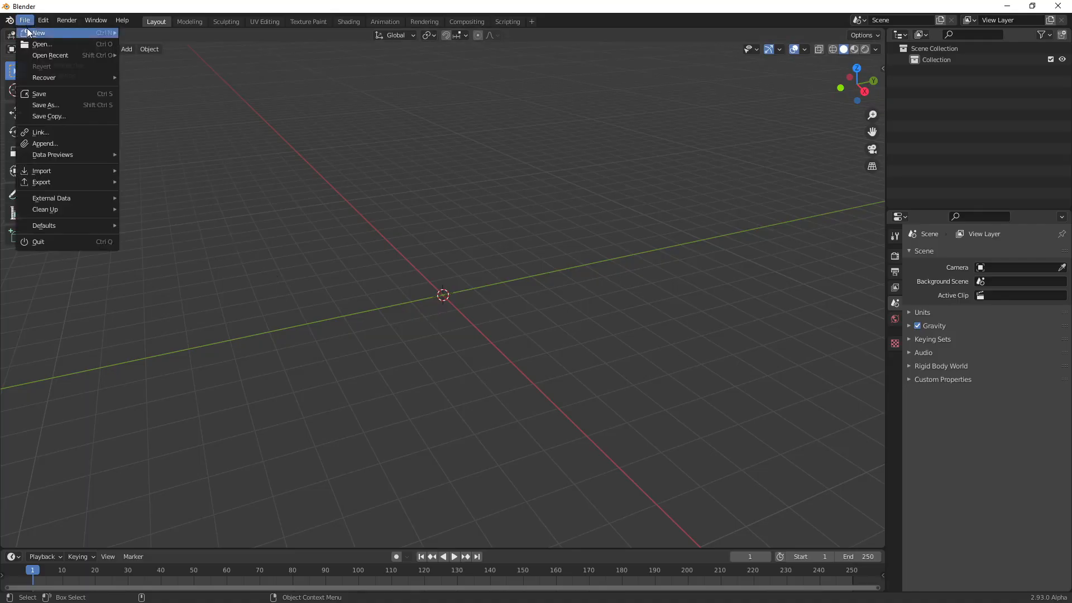
mouse_move(69, 226)
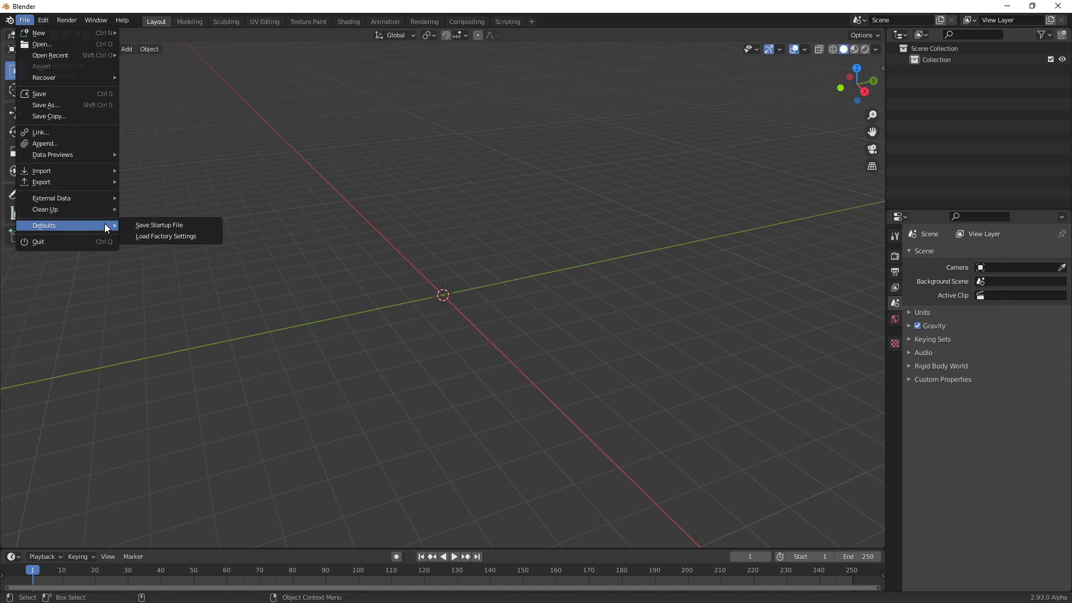
left_click(163, 225)
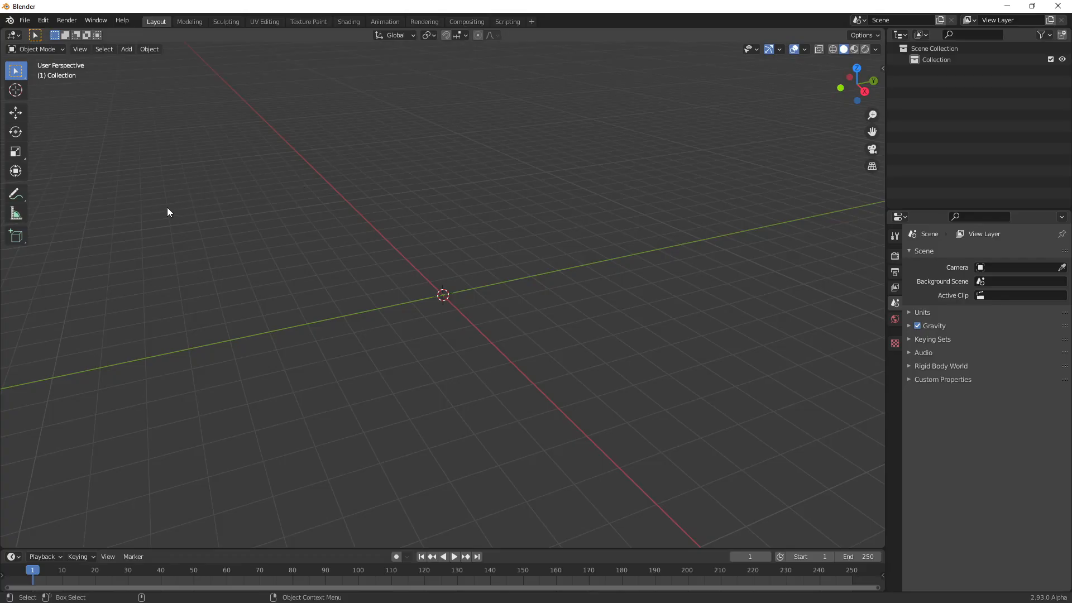
Save the emptied scene as the default startup file and confirm it
left_click(25, 20)
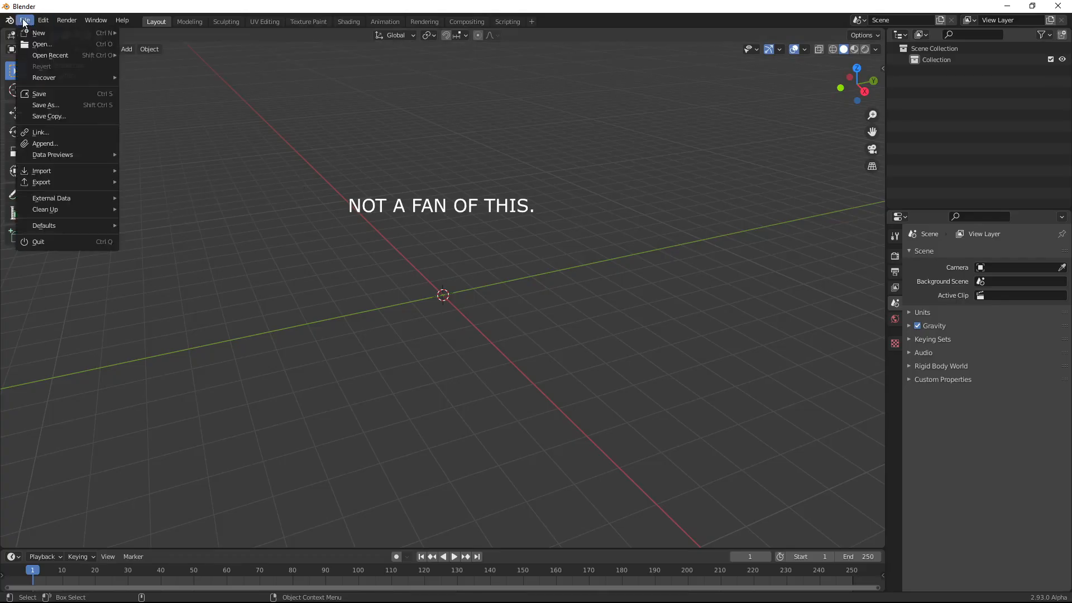
mouse_move(89, 225)
left_click(156, 225)
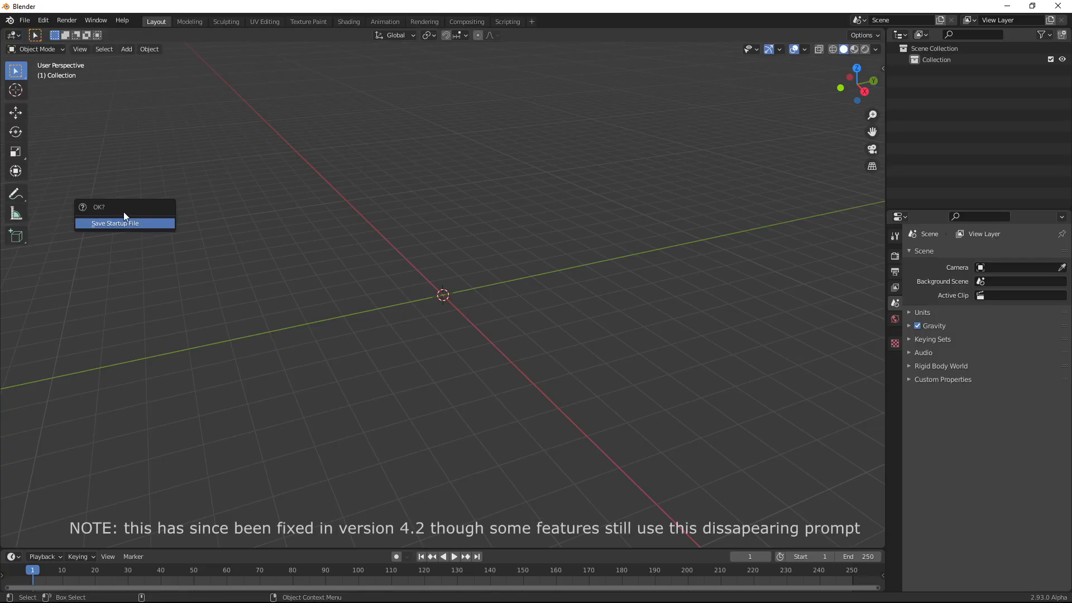
left_click(132, 224)
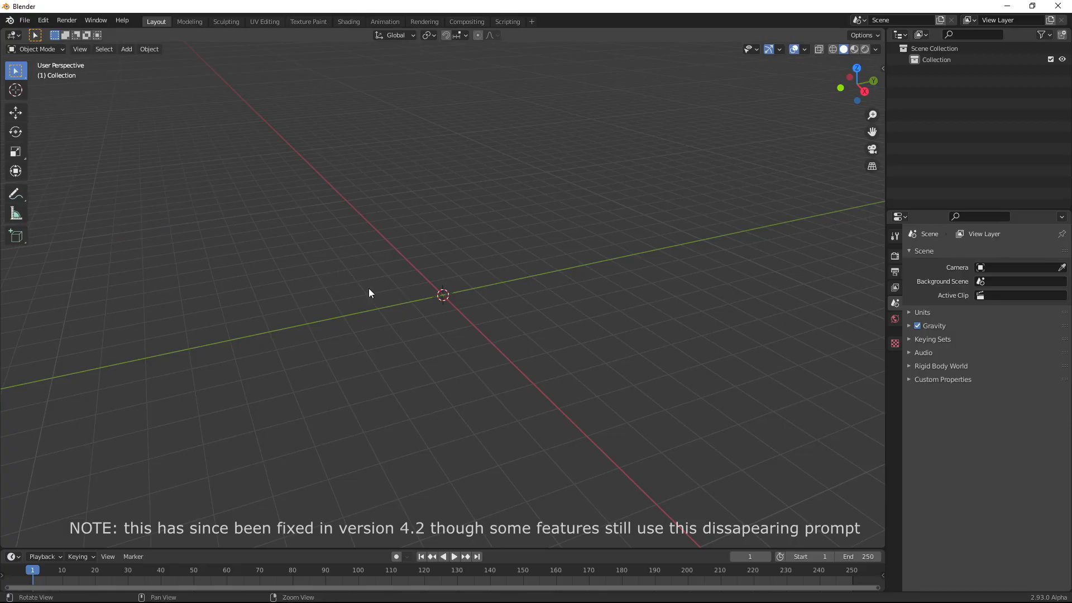
Start another new General file, discarding the current changes, to check the saved startup scene
middle_click_drag(369, 292, 392, 249)
left_click(24, 21)
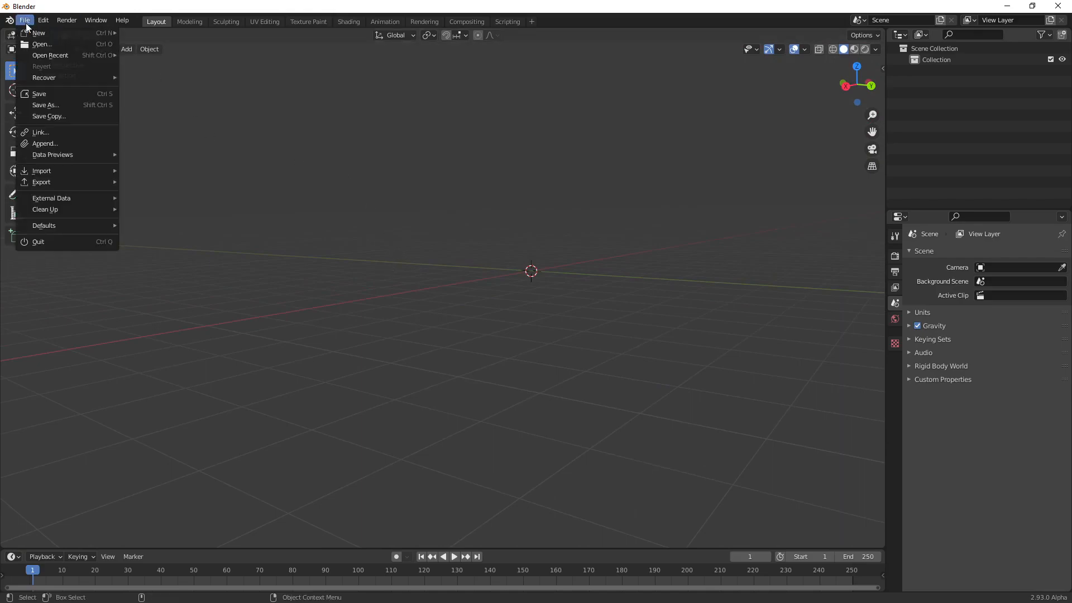
mouse_move(30, 31)
left_click(160, 32)
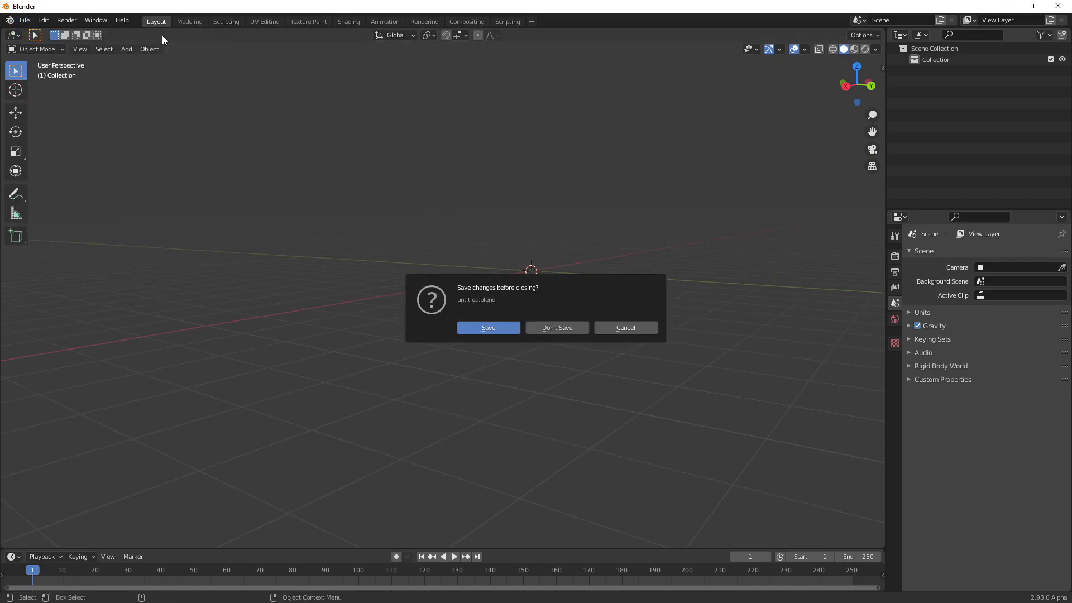
left_click(574, 332)
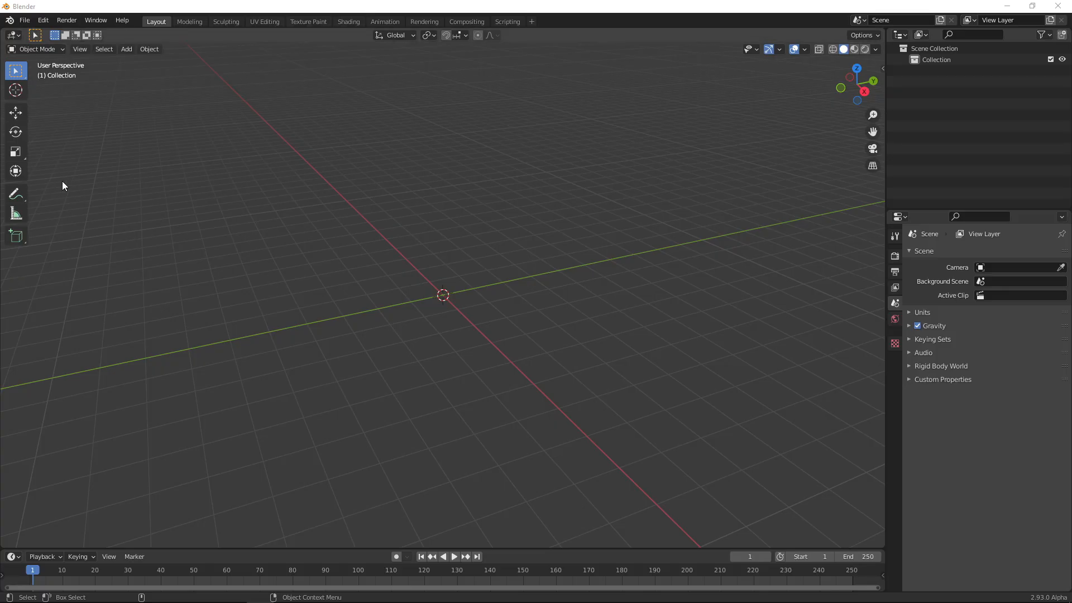
Switch through the Move, Rotate and Scale tools and return to the Select Box tool
left_click(14, 114)
left_click(16, 132)
left_click(16, 149)
left_click(15, 113)
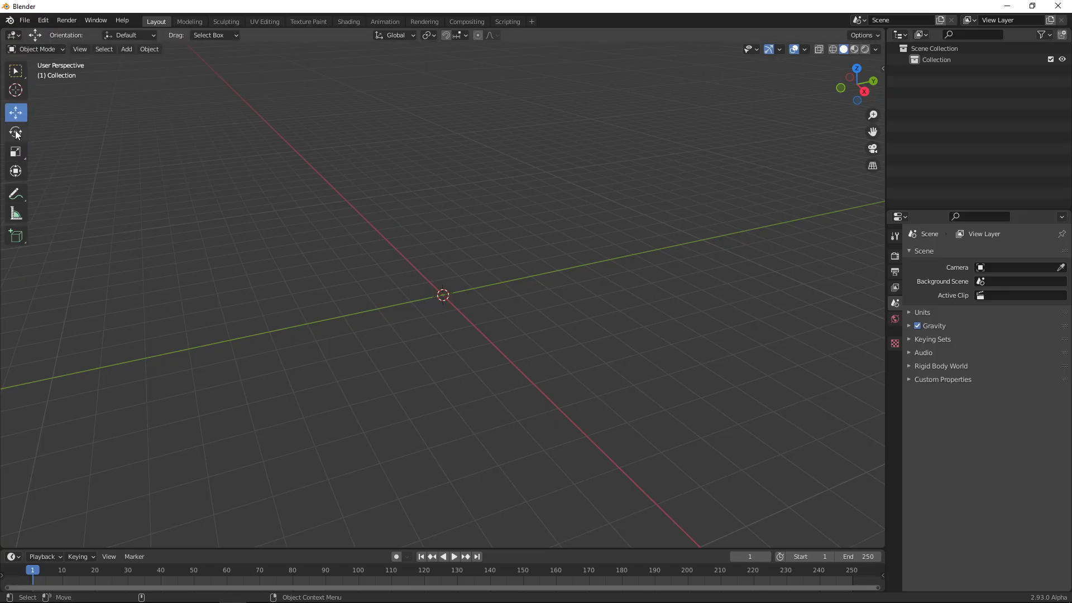
left_click(16, 71)
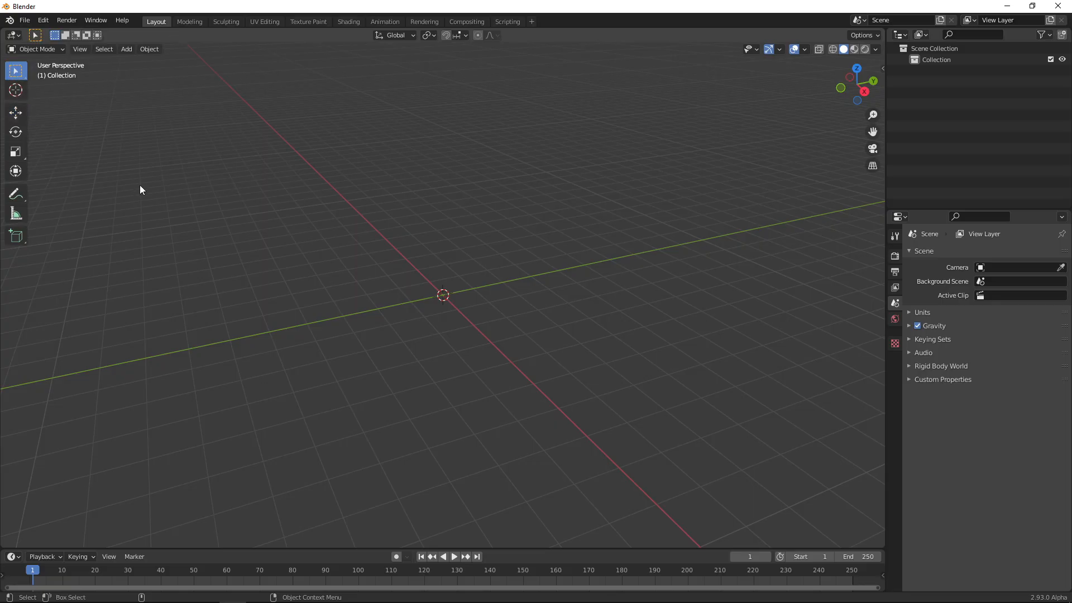
Toggle the viewport's toolbar off and on several times, leaving it shown
key("t")
key("t")
key("t")
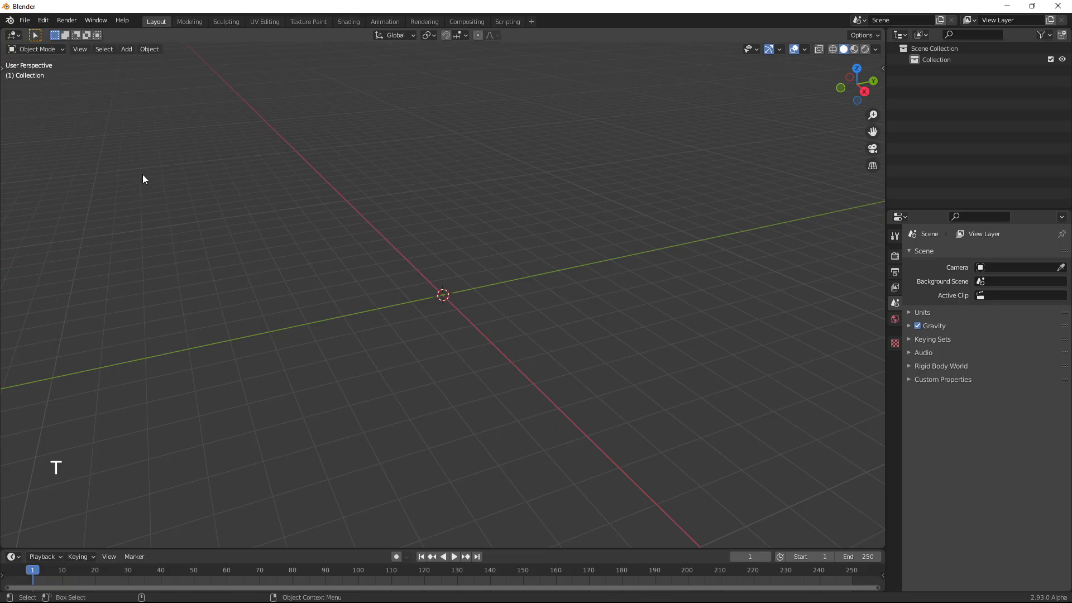
left_click(4, 69)
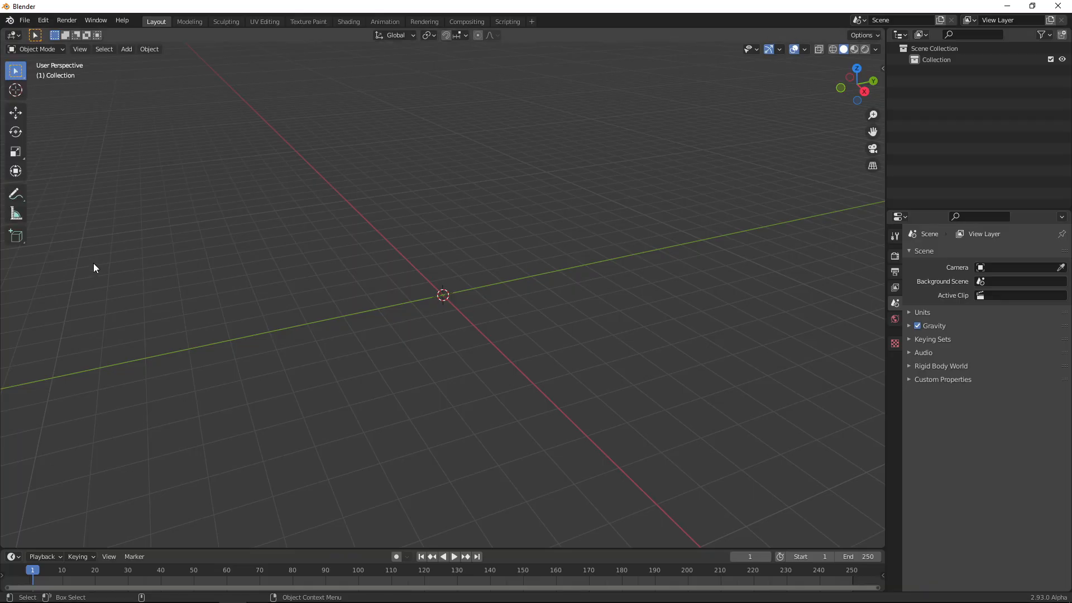
key("t")
key("t")
Add a UV sphere mesh at the scene origin
left_click(127, 49)
mouse_move(138, 61)
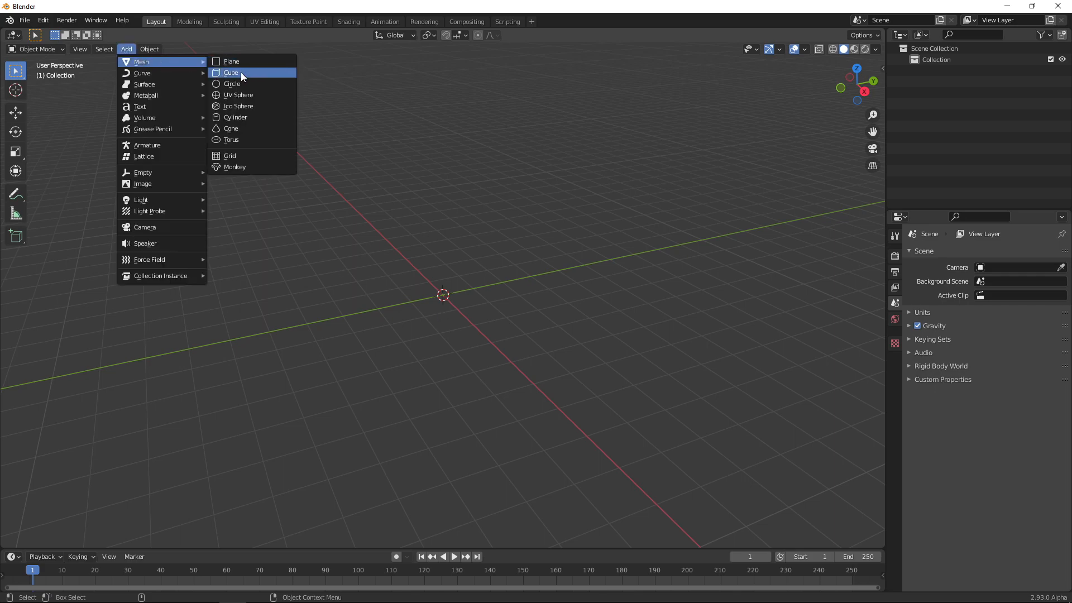
left_click(239, 95)
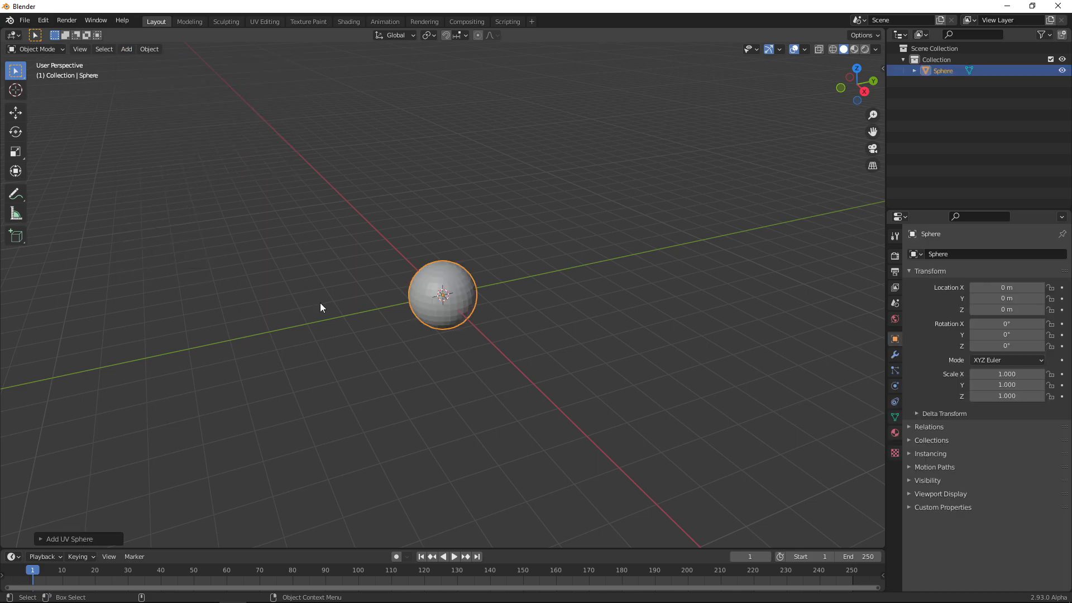
Add a cube mesh and move it beside the sphere to about Y -3.76 m and Z 1.4 m
left_click(127, 49)
mouse_move(140, 62)
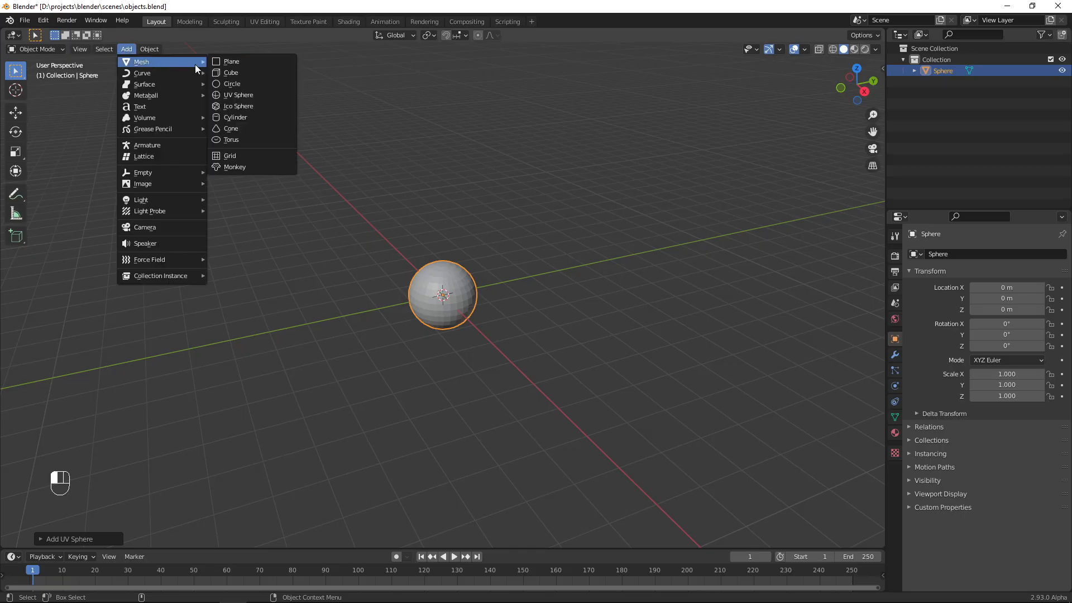
left_click(231, 75)
key("w")
left_click_drag(462, 273, 329, 252)
Add a cylinder mesh and move it to the opposite side of the sphere from the cube
left_click(128, 49)
mouse_move(147, 60)
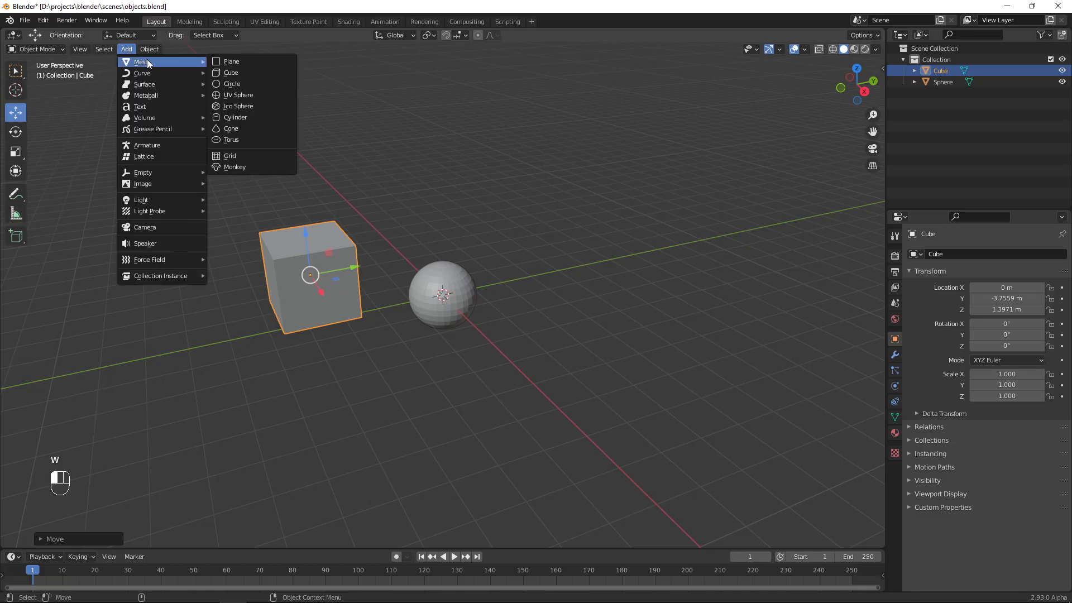
left_click(247, 122)
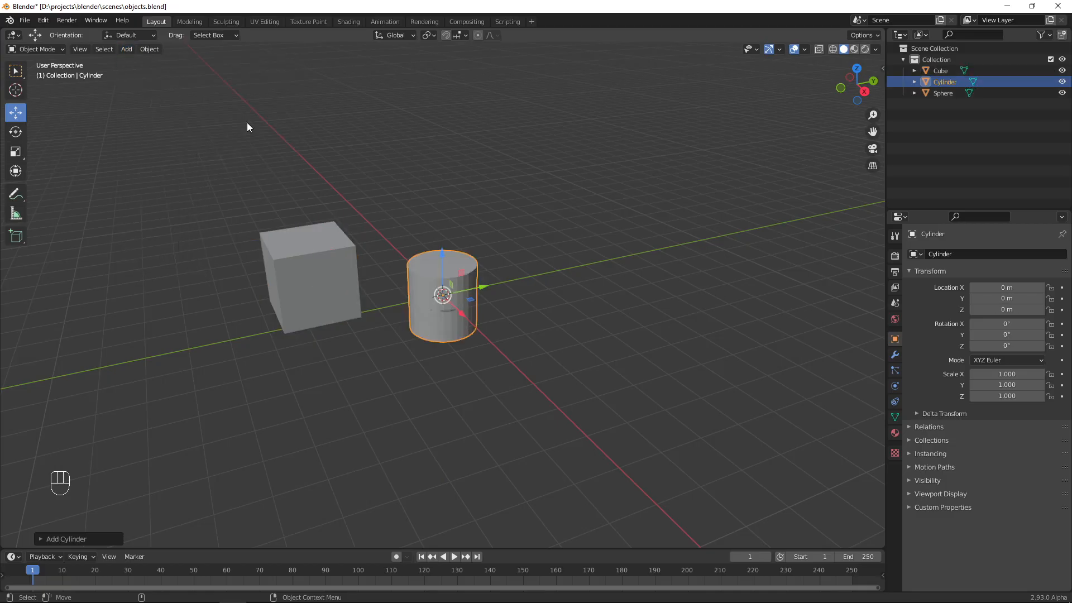
left_click_drag(443, 295, 594, 263)
Select the sphere and toggle the viewport sidebar, leaving its transform values shown
key("w")
left_click(447, 295)
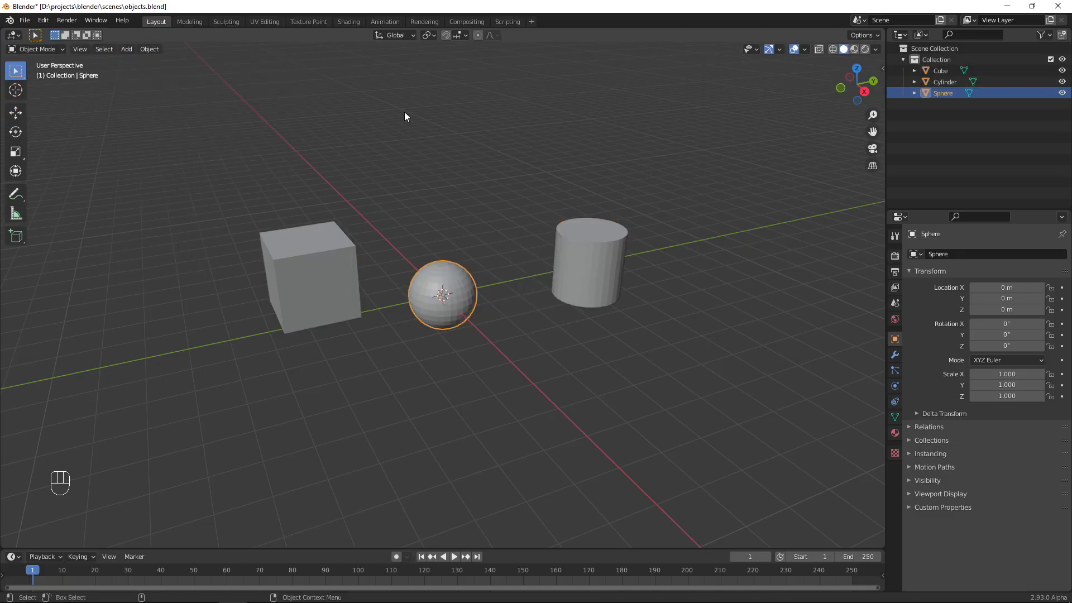
left_click(883, 68)
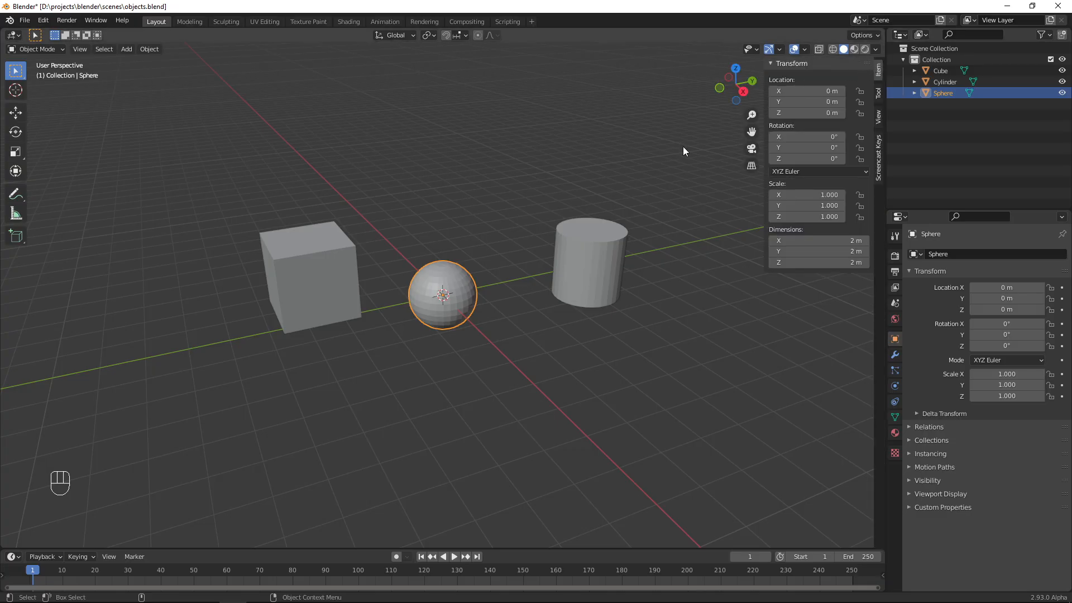
key("n")
key("n")
key("n")
key("n")
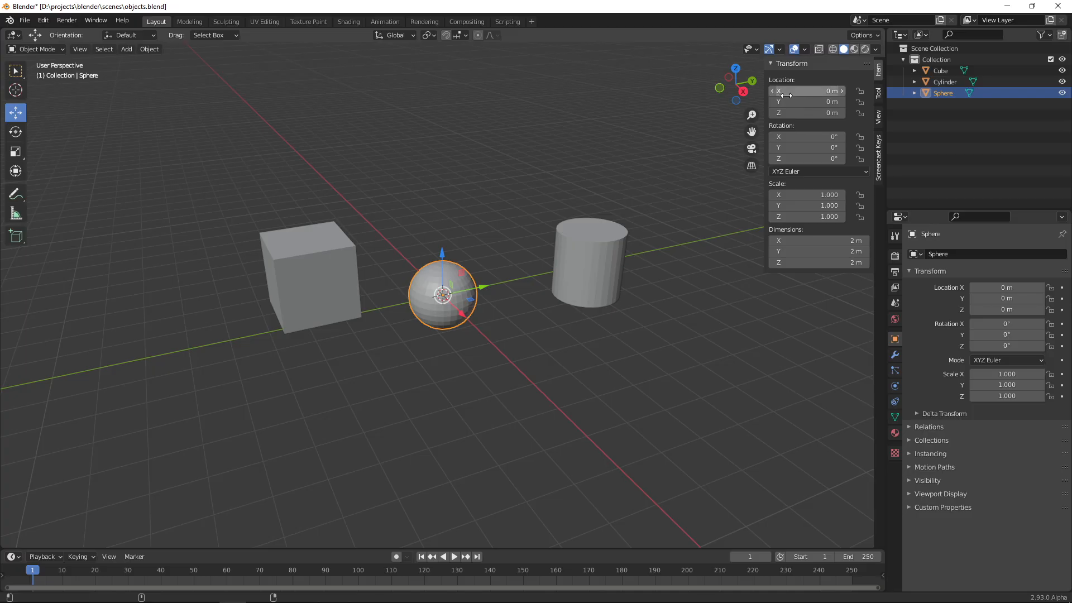
Set the sphere's location to X 0.19 m, Y -0.1 m, Z 0.2 m and its rotation to X -9.9°, Y -4.2°, Z -2.6°
left_click_drag(825, 91, 845, 90)
left_click_drag(831, 103, 806, 160)
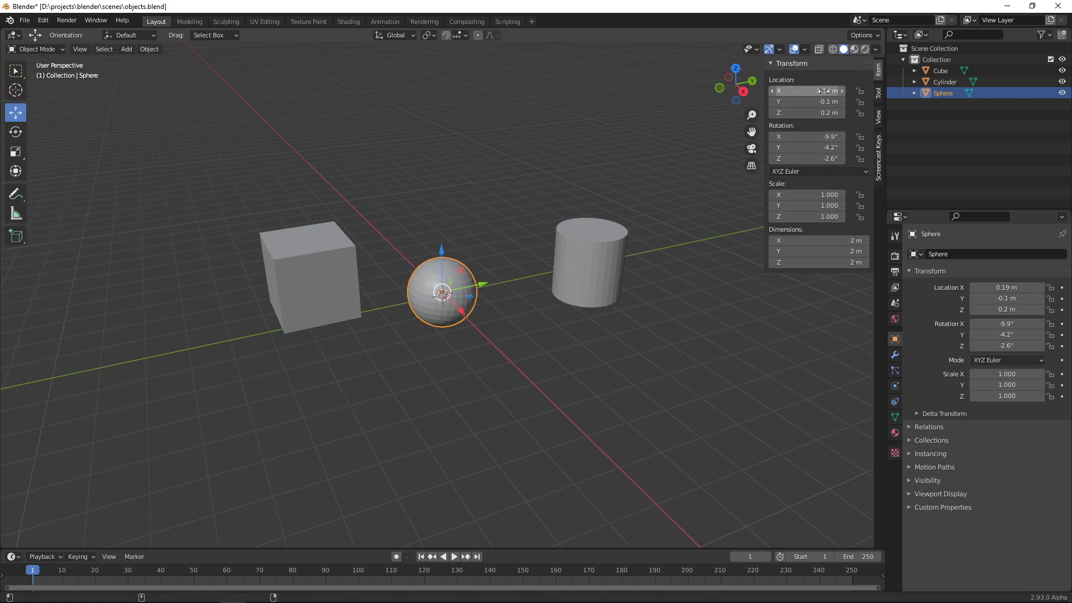
Reset the sphere's location to 0 m on all three axes and clear its rotation
left_click_drag(825, 91, 834, 123)
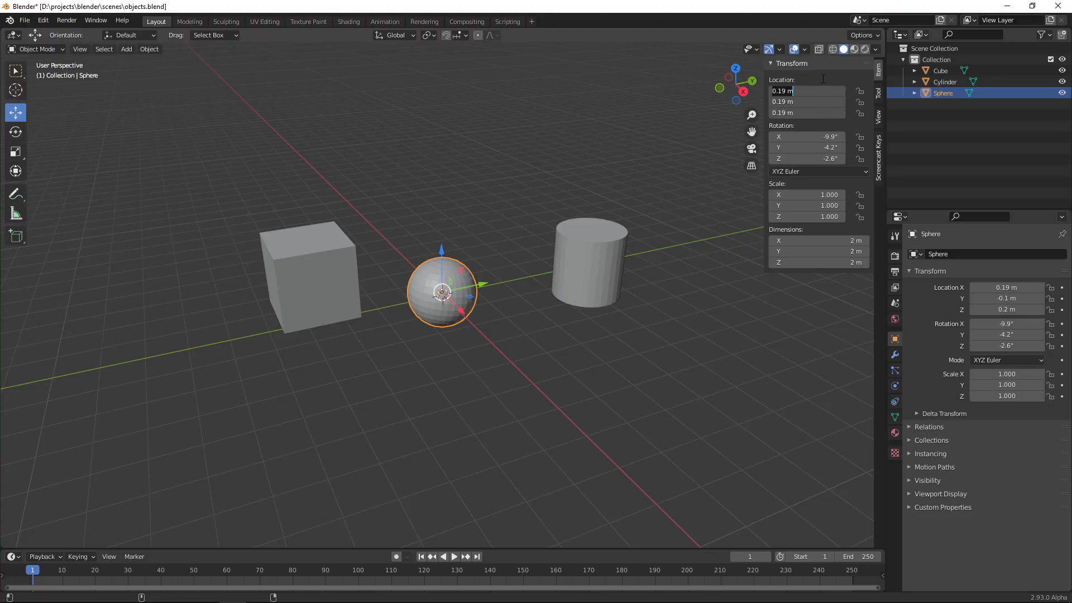
type("0")
key("Return")
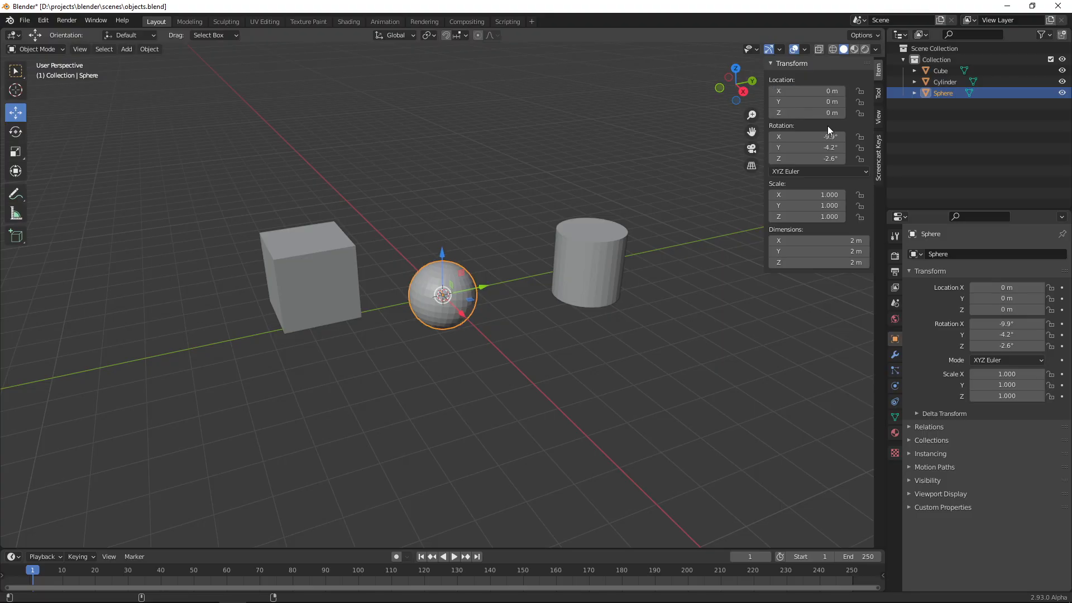
key("alt+r")
Lock the sphere's X and Z location and try moving the sphere freely before cancelling the move
left_click(861, 91)
left_click(860, 113)
key("g")
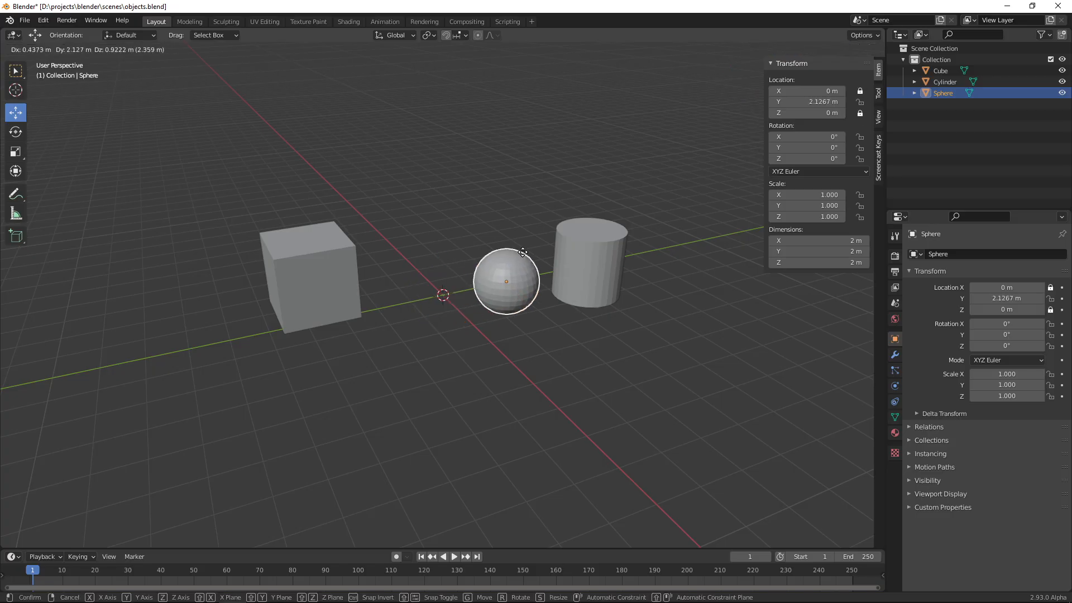
key("Escape")
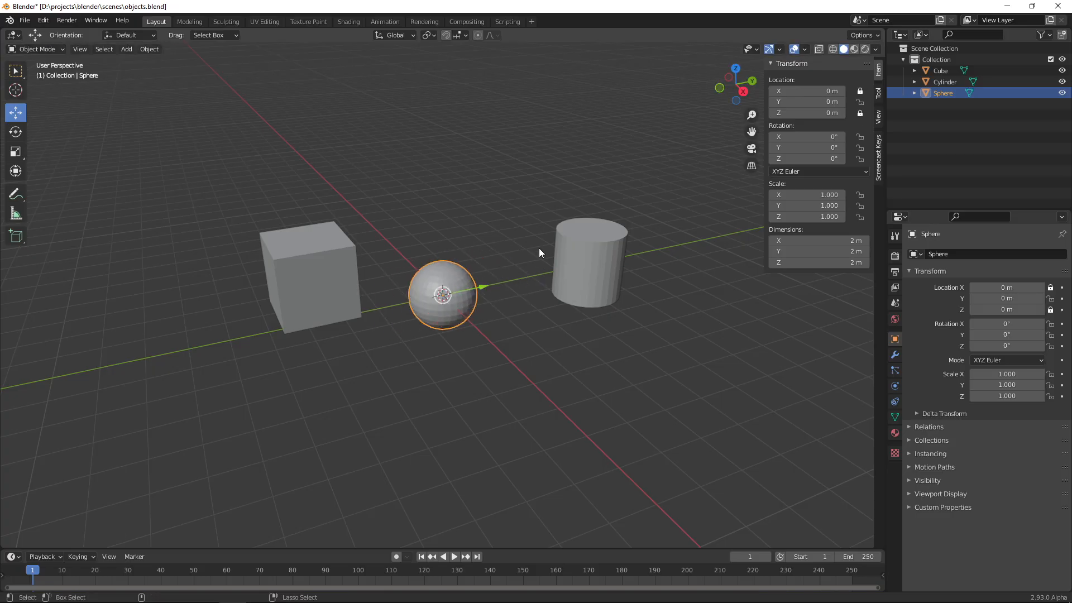
Unlock the sphere's Z location to try and undo a move, and toggle all three location locks on and off
left_click(860, 112)
left_click_drag(446, 296, 480, 277)
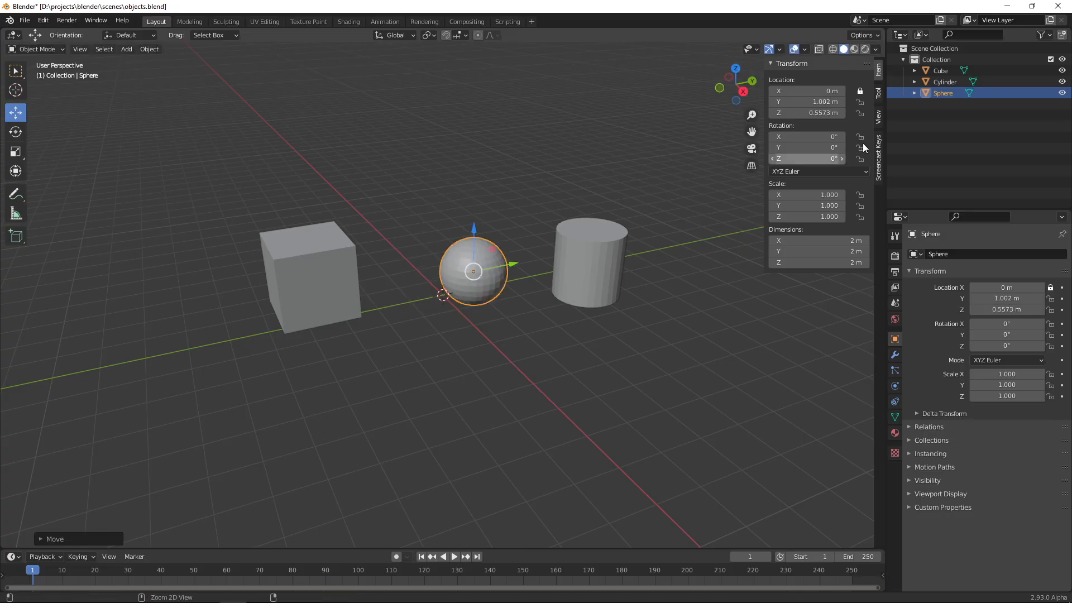
key("ctrl+z")
left_click_drag(861, 113, 861, 102)
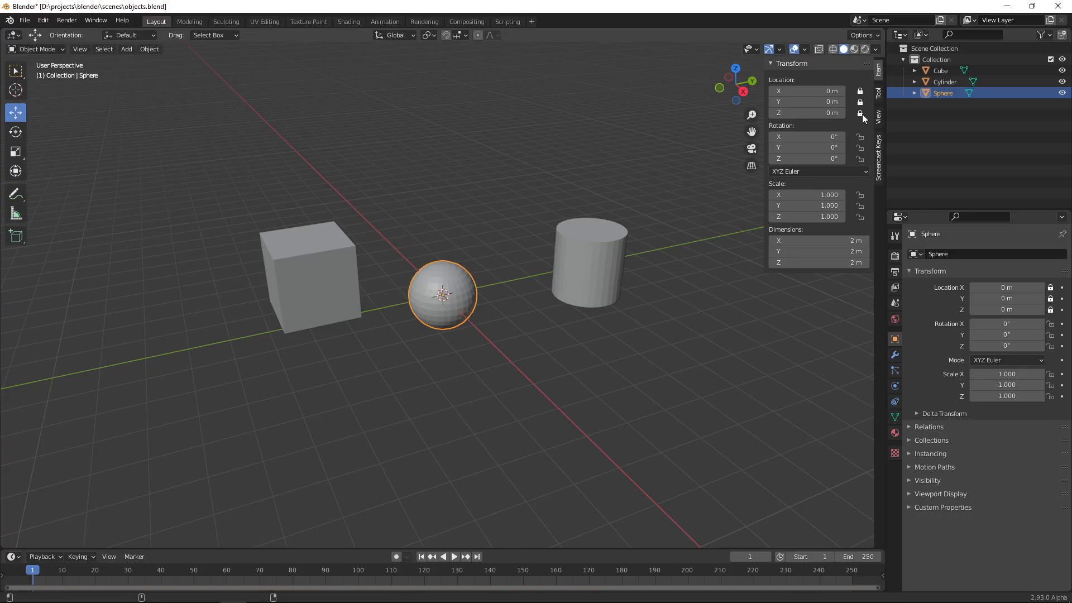
left_click_drag(860, 91, 861, 125)
Look over the sphere's rotation mode options, the active tool settings and the viewport's view settings
left_click(822, 171)
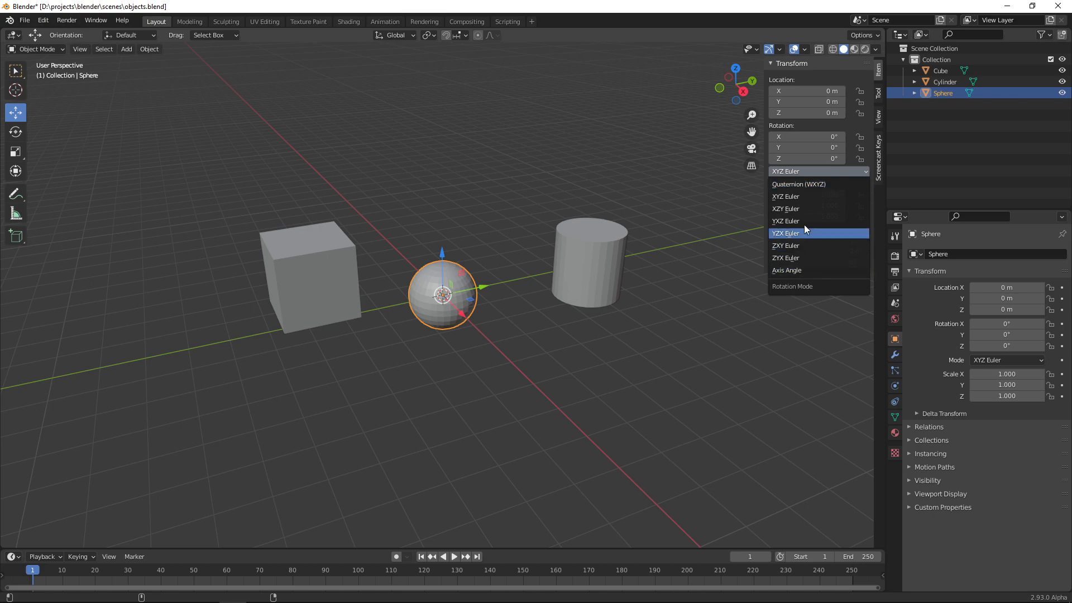
left_click(844, 170)
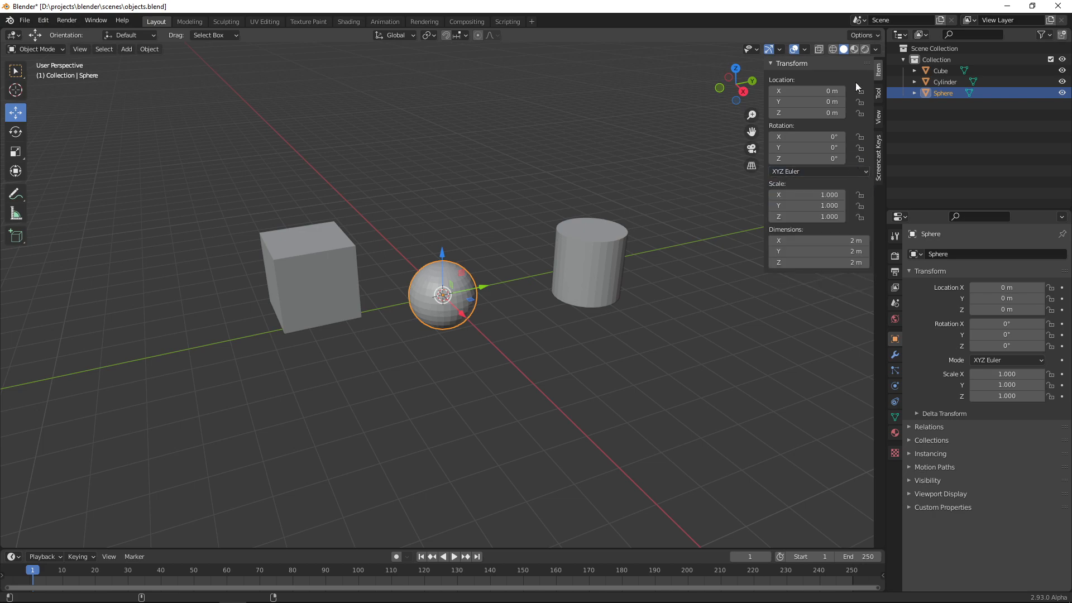
left_click(879, 94)
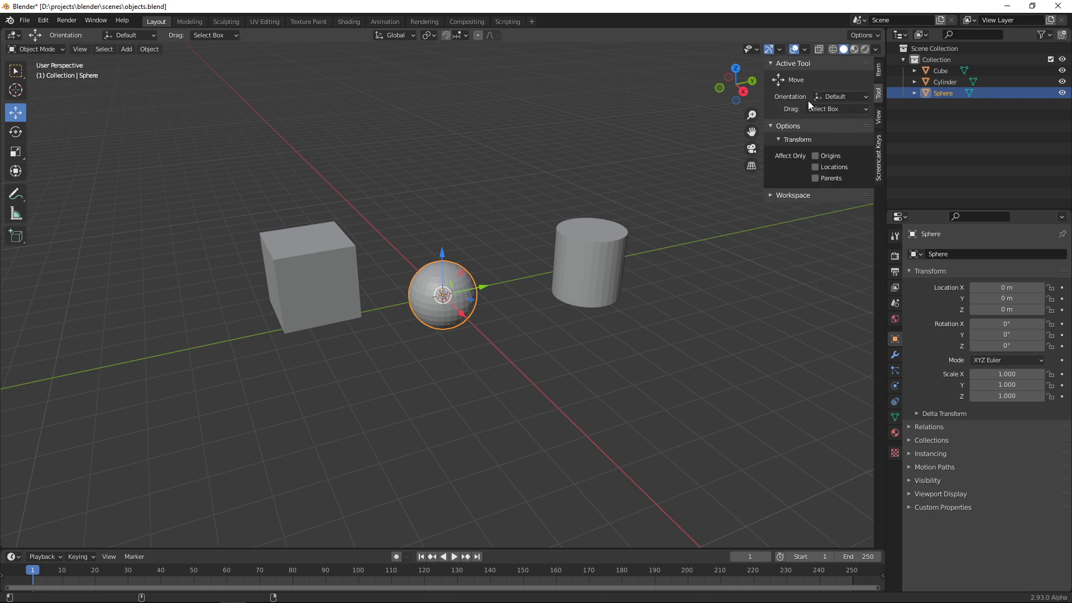
left_click(879, 117)
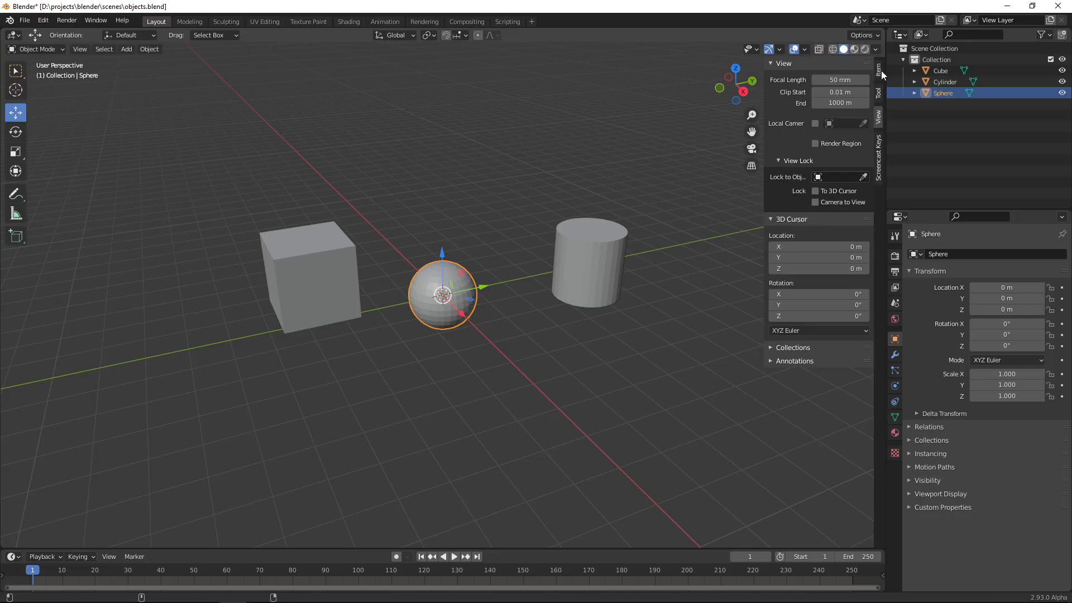
Enable the Screencast Keys add-on display and try it by moving the sphere and undoing the move
left_click(880, 151)
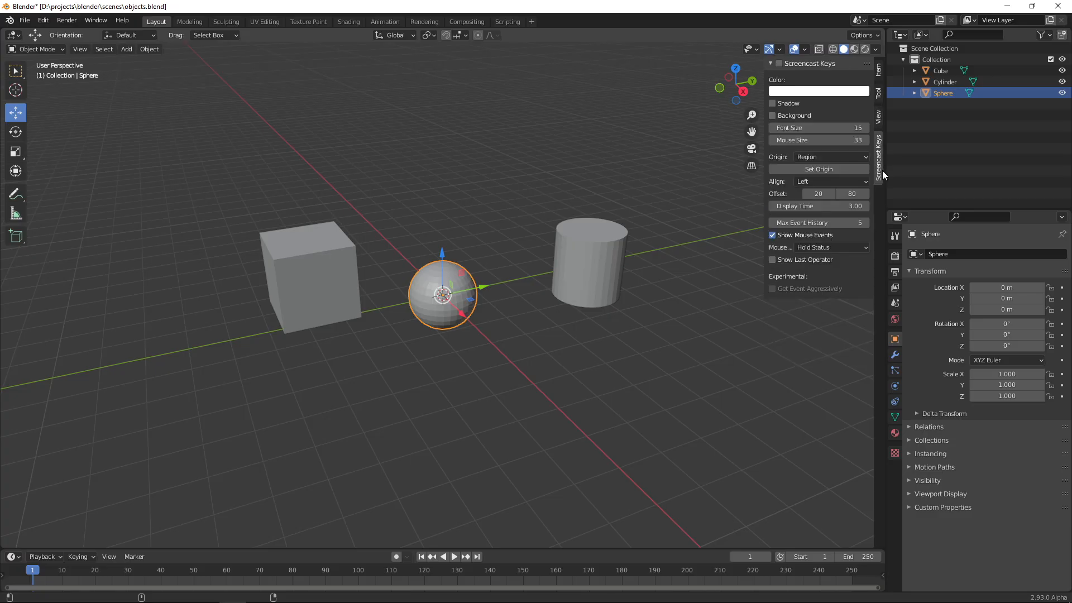
left_click(780, 63)
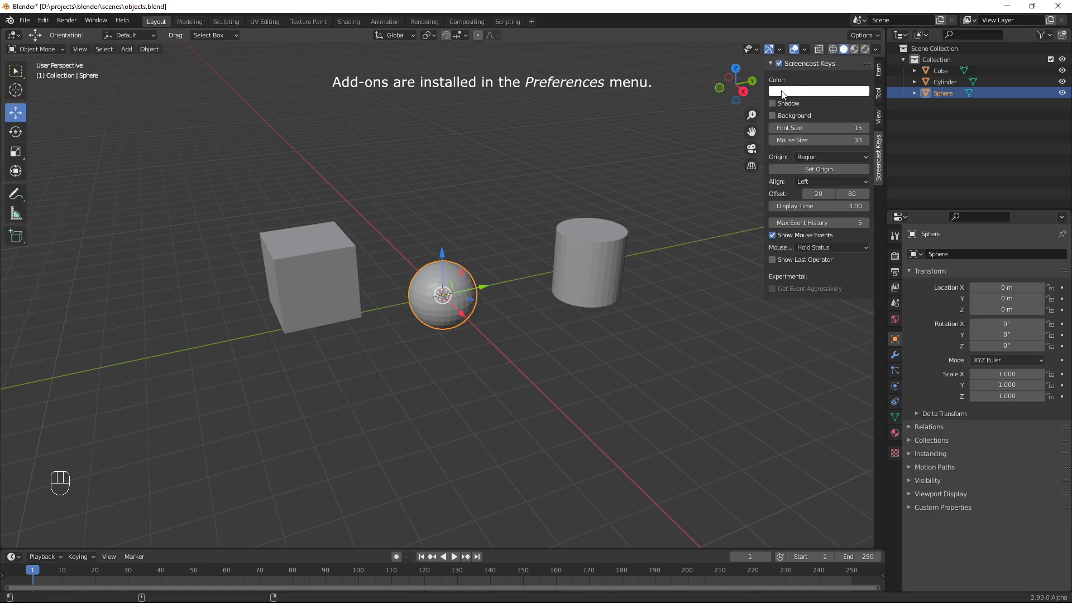
left_click_drag(471, 290, 481, 287)
key("ctrl+z")
Cycle through the select, move, rotate and scale tools, and hide the viewport sidebar
key("q")
key("w")
key("e")
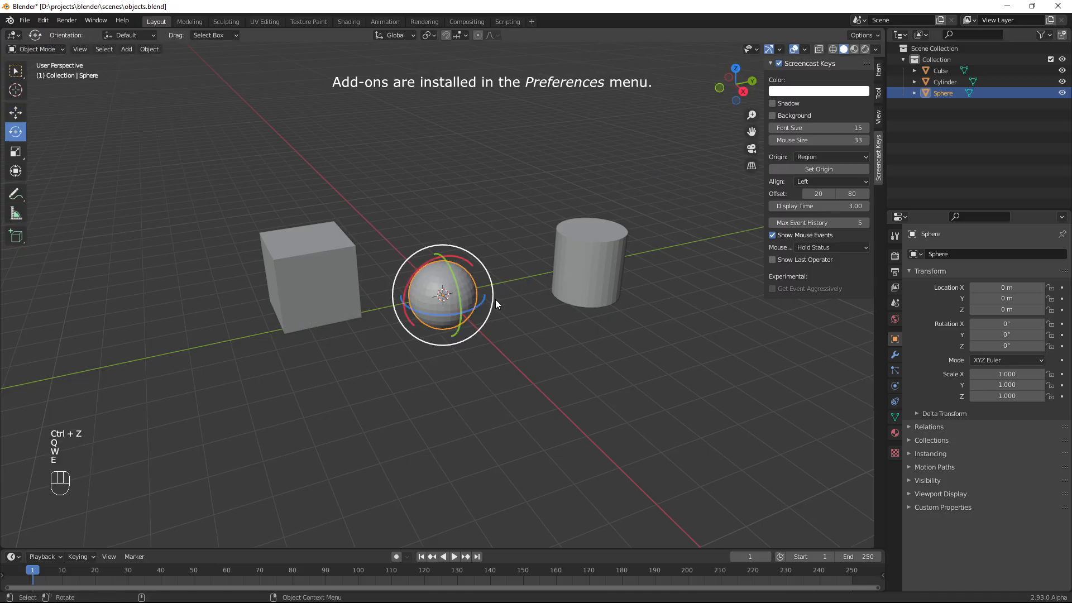
key("r")
key("q")
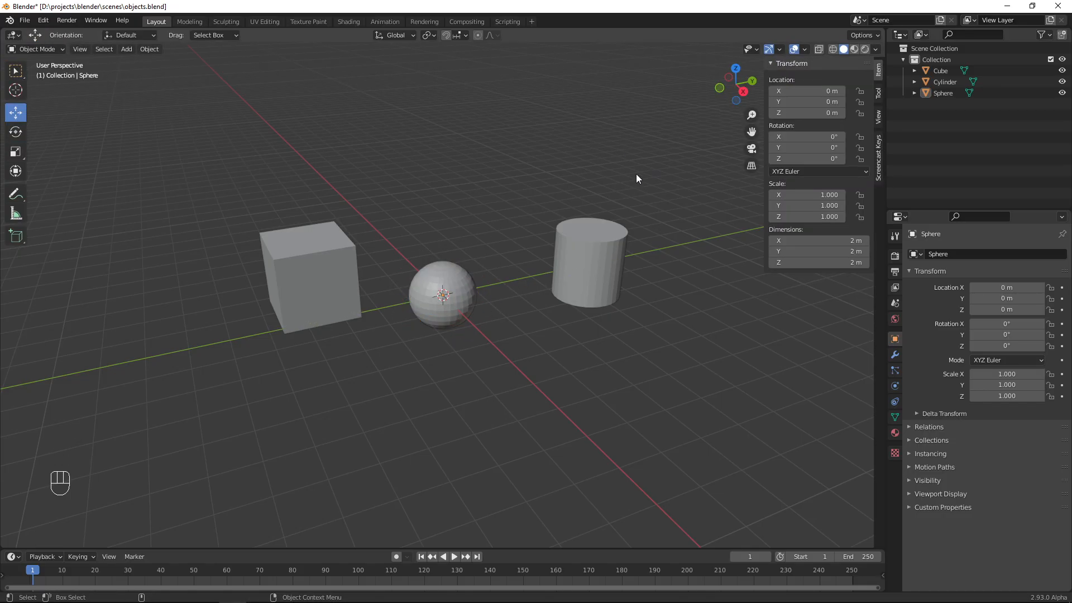
key("n")
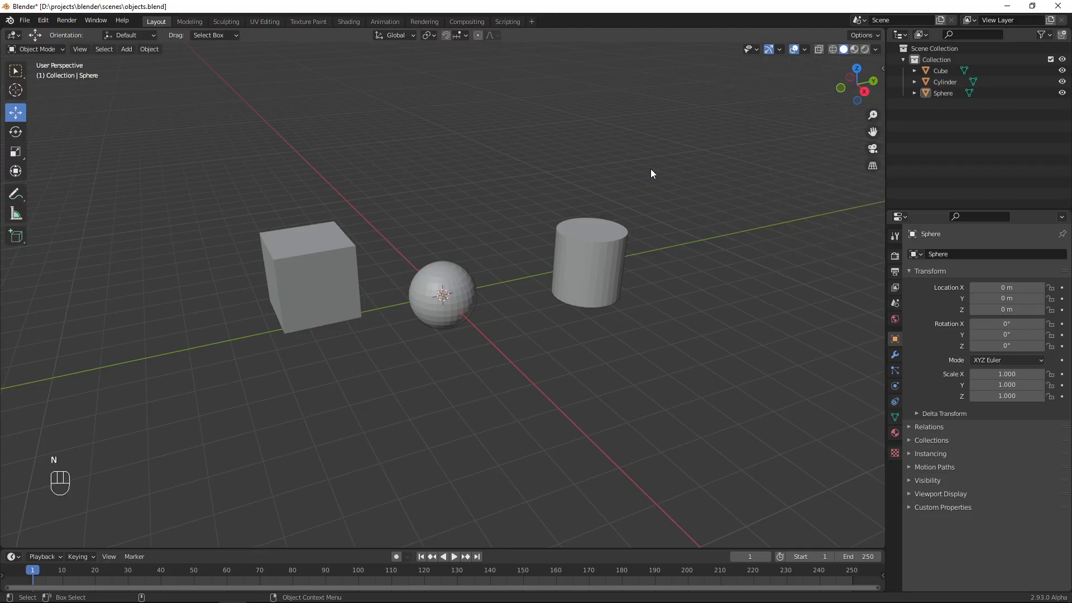
View the three objects from the right, back, top, bottom, left and front, and orbit back to an angled view
left_click(865, 91)
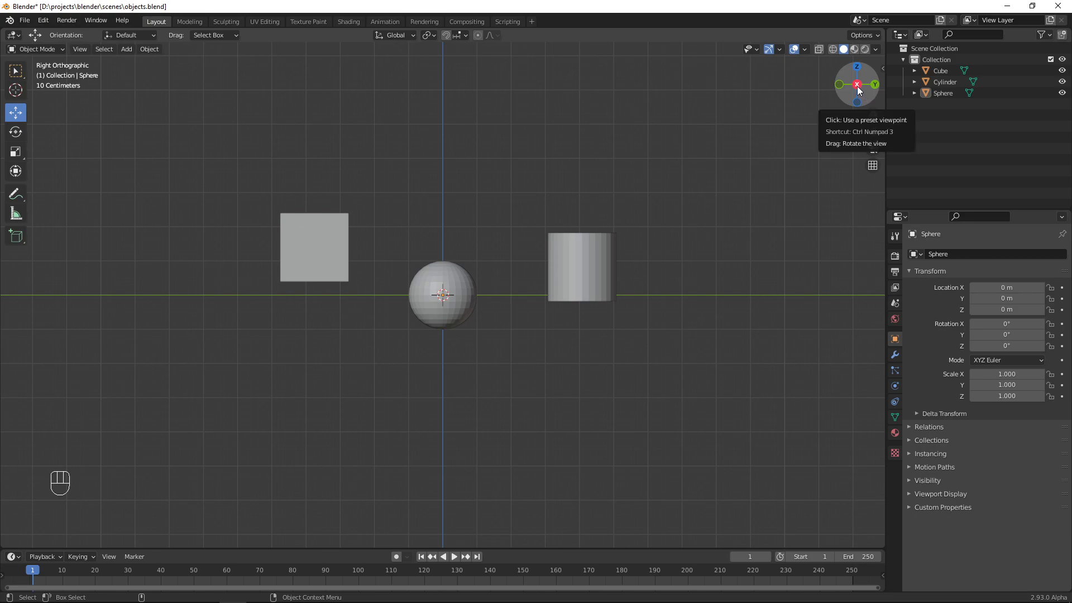
left_click(875, 87)
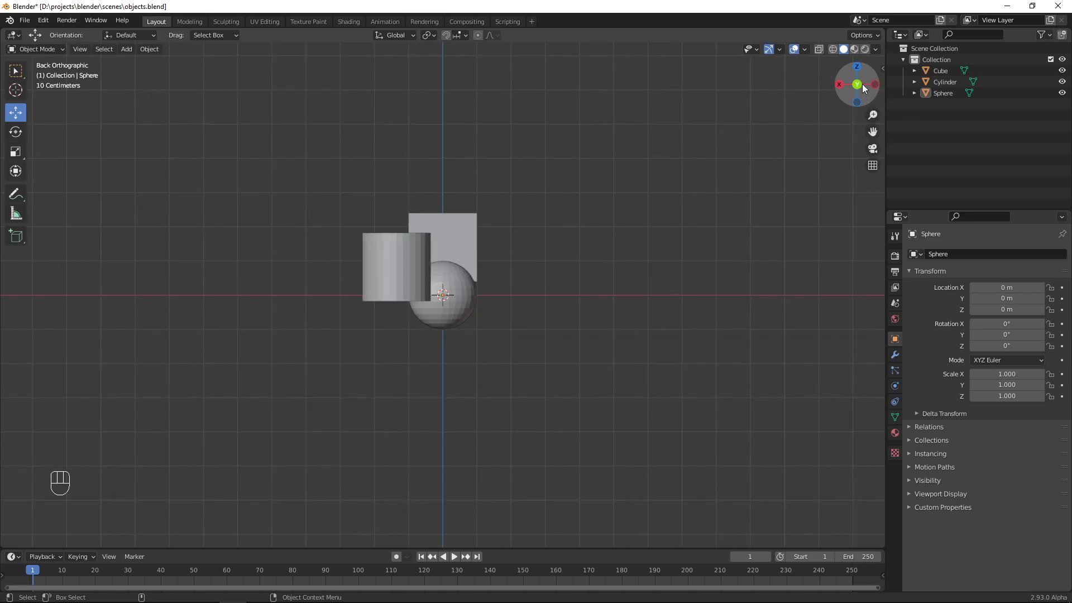
left_click(859, 67)
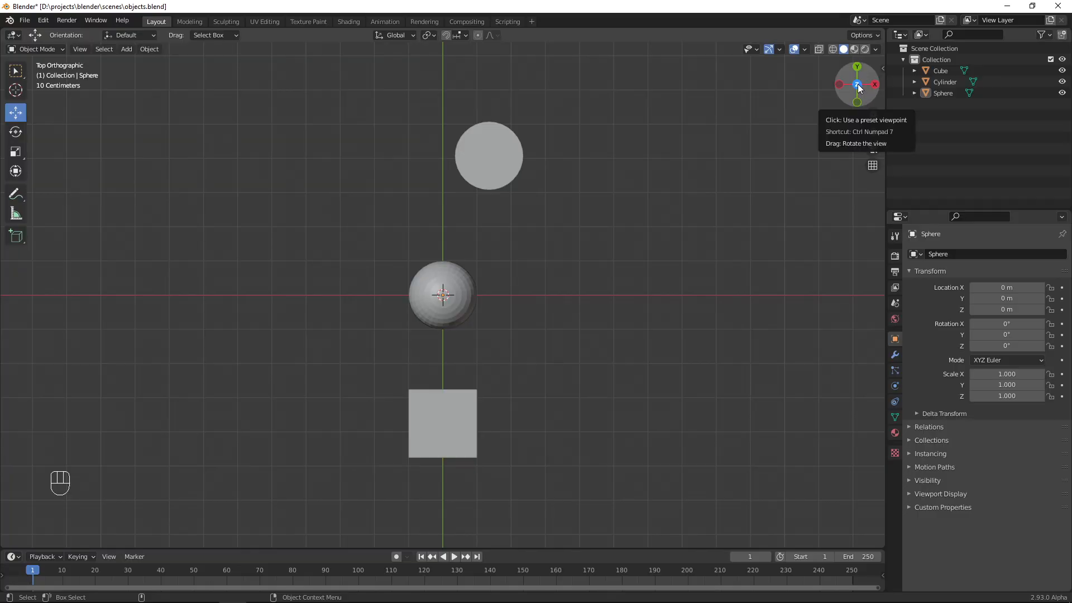
left_click(859, 87)
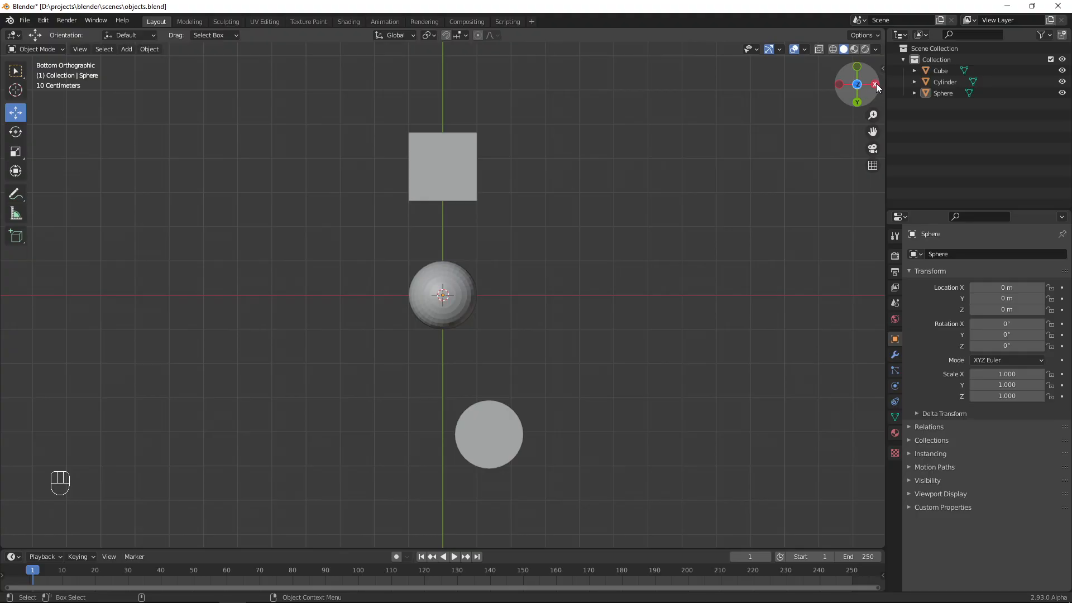
left_click(875, 85)
left_click(858, 85)
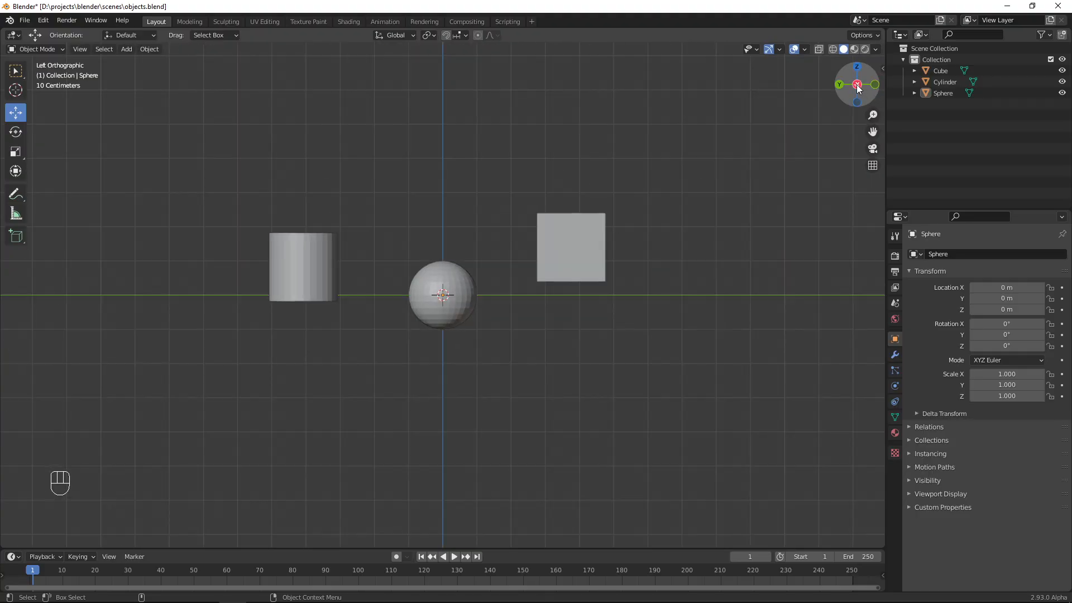
left_click(859, 84)
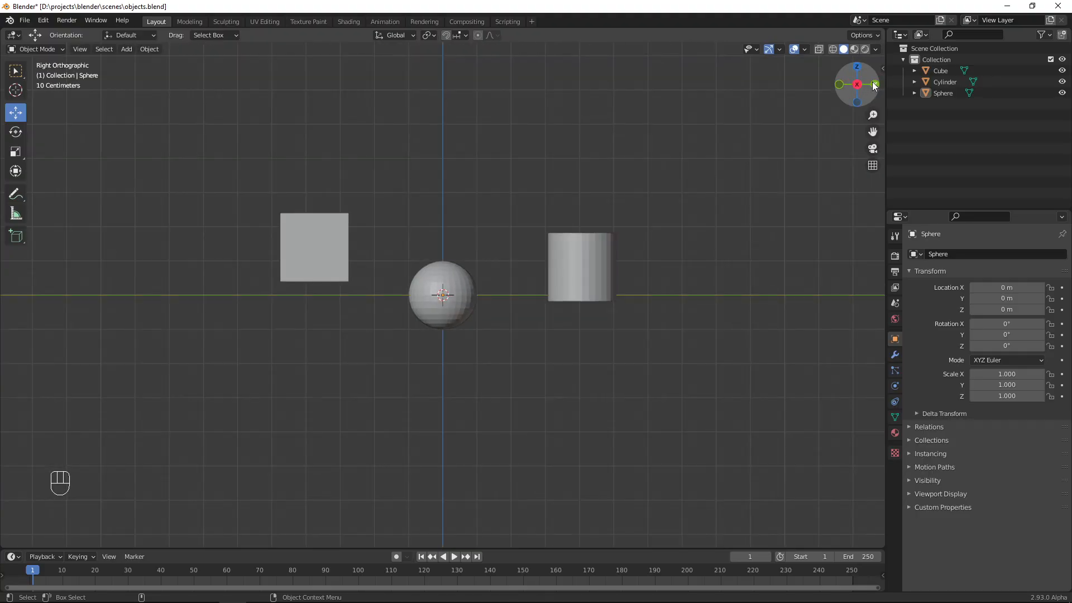
left_click(840, 85)
left_click_drag(868, 70, 727, 130)
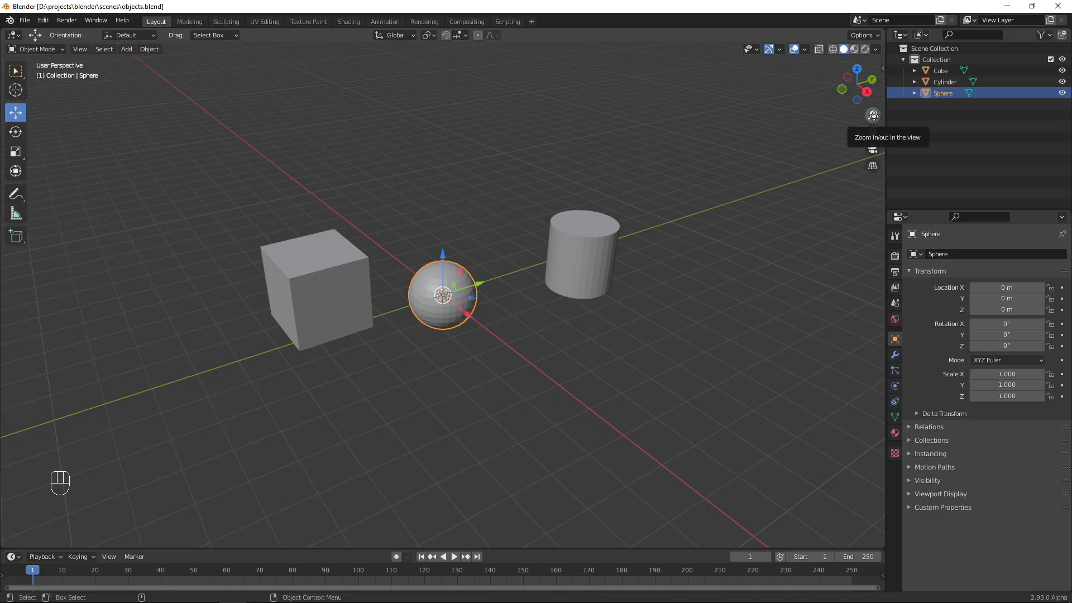
Try the viewport's zoom control and toggle between perspective and orthographic projection
left_click_drag(876, 115, 875, 148)
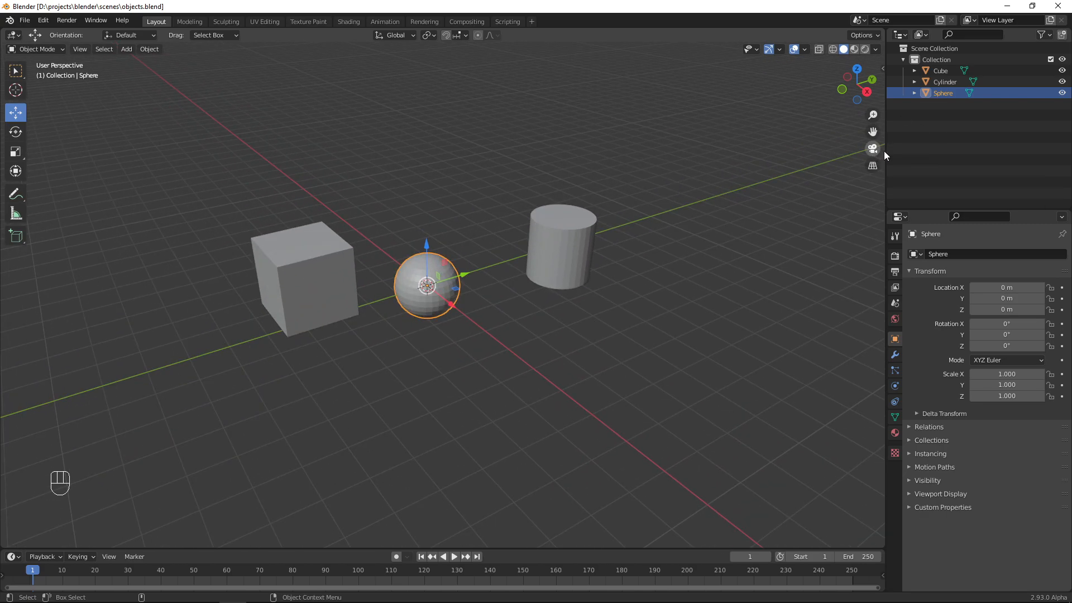
left_click(874, 163)
left_click(874, 170)
left_click(876, 172)
left_click(873, 170)
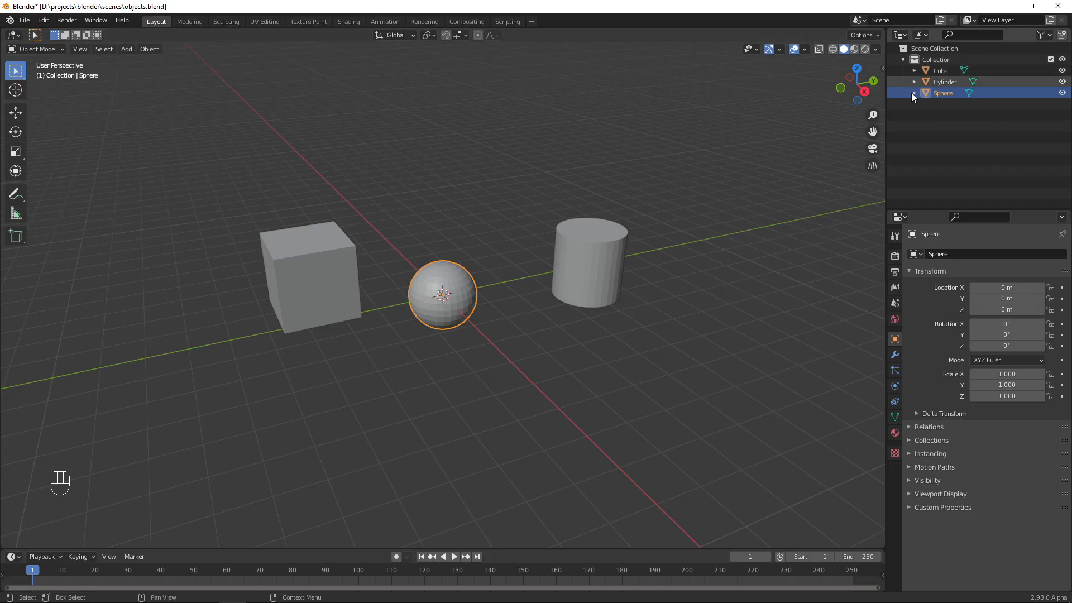
Select the cylinder and the cube alternately in the outliner
left_click(944, 81)
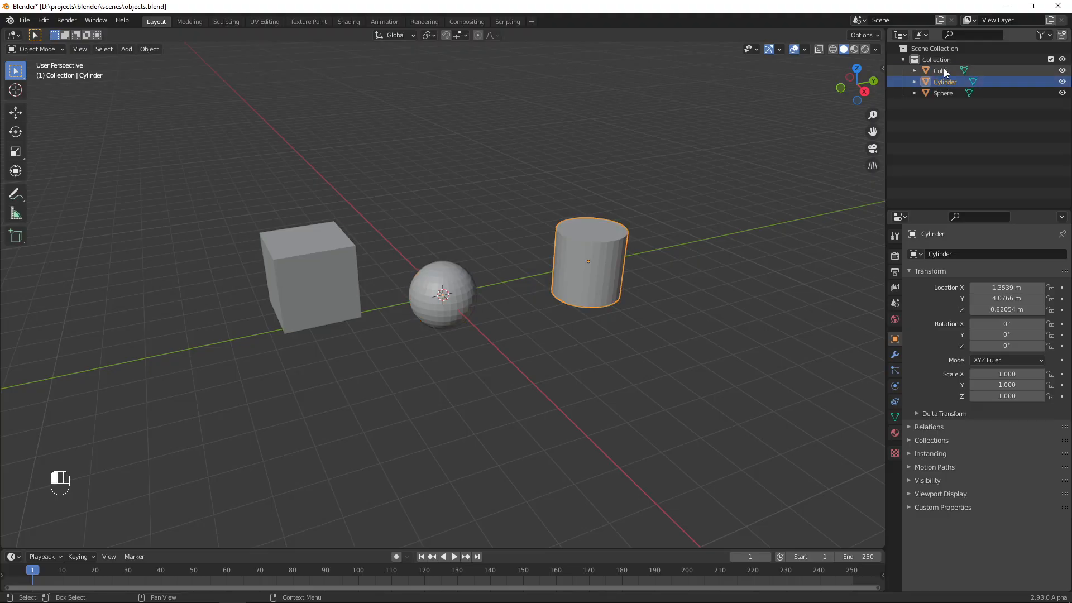
left_click(944, 69)
left_click(944, 82)
left_click(942, 71)
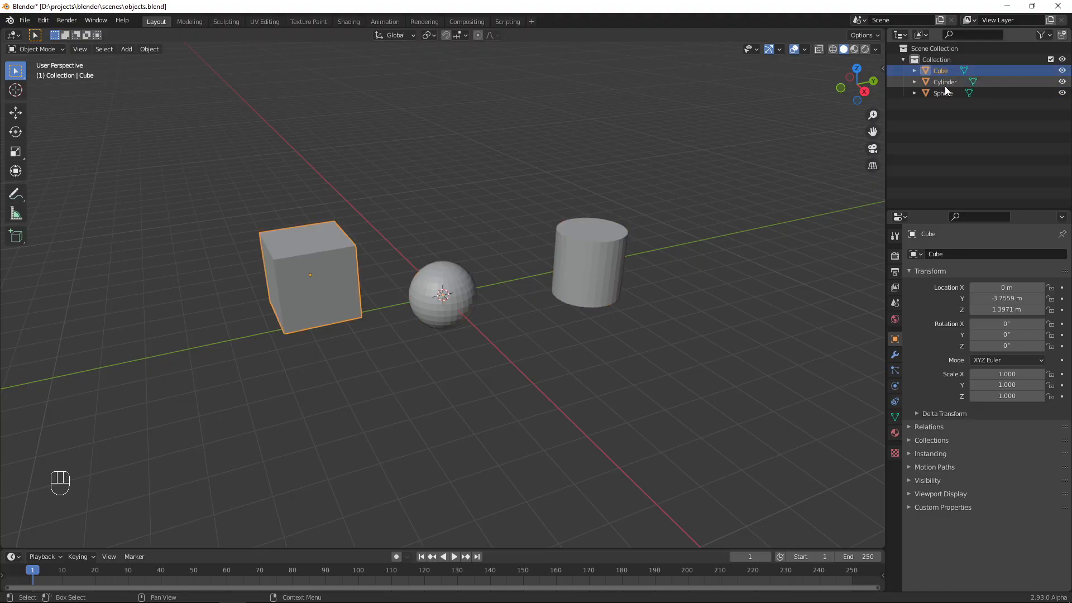
left_click(943, 82)
left_click(942, 69)
Hide the cube, cylinder and sphere in the viewport, and show all three again
left_click(1063, 71)
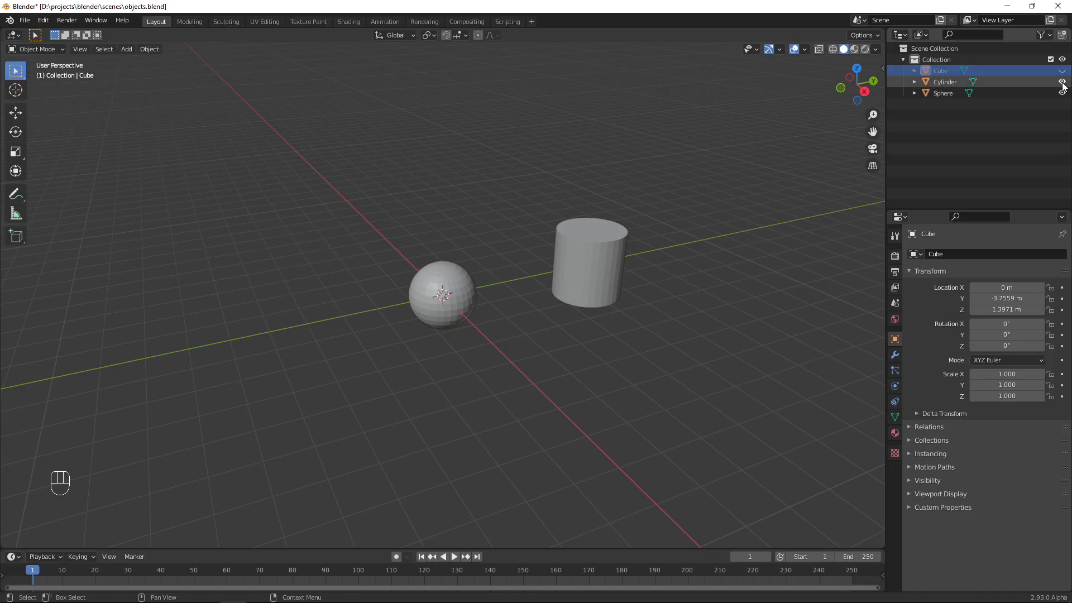
left_click(1062, 82)
left_click(1063, 92)
left_click_drag(1063, 93, 1063, 70)
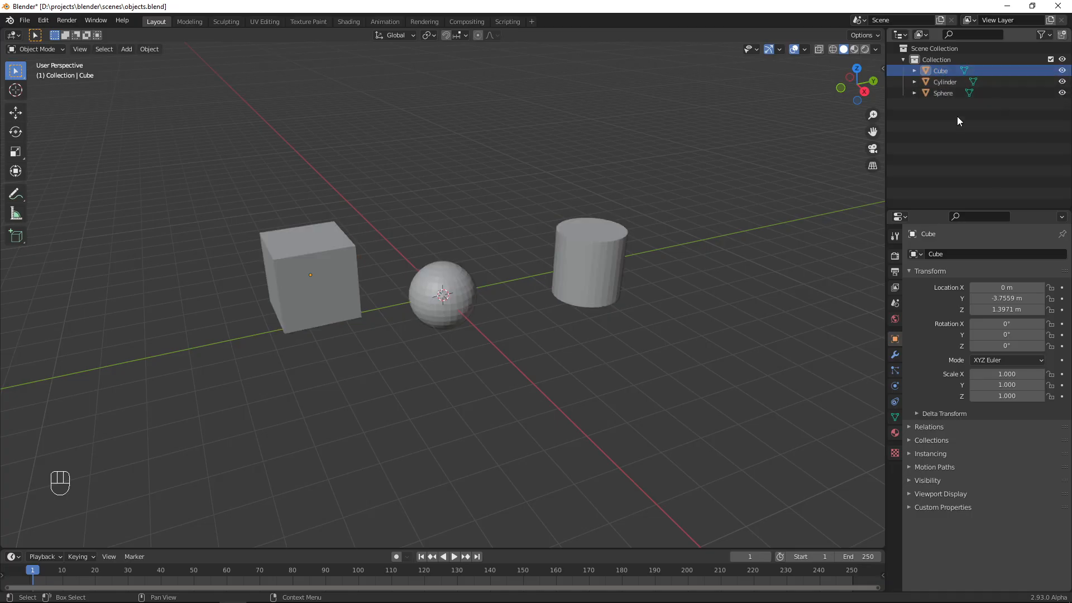
Parent the sphere to the cylinder in the outliner and expand the cylinder's hierarchy
left_click(942, 93)
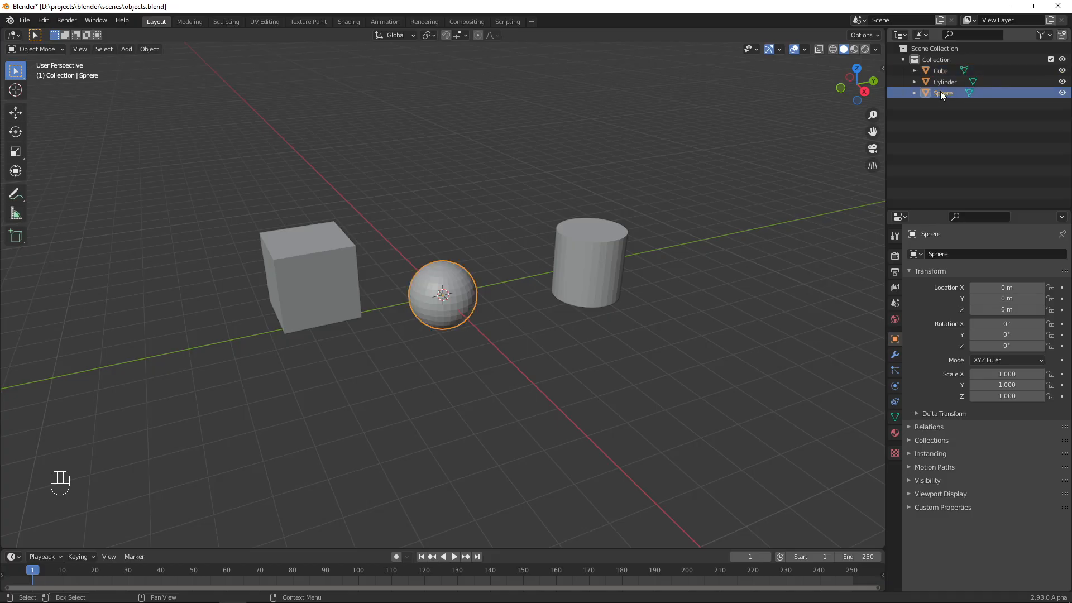
left_click_drag(940, 92, 940, 85)
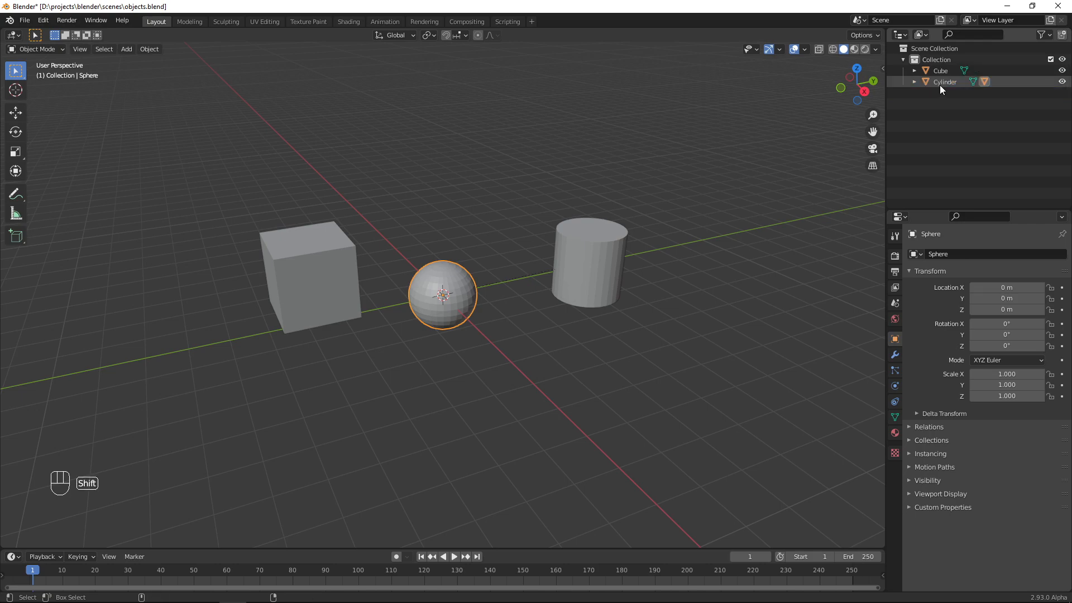
left_click(916, 82)
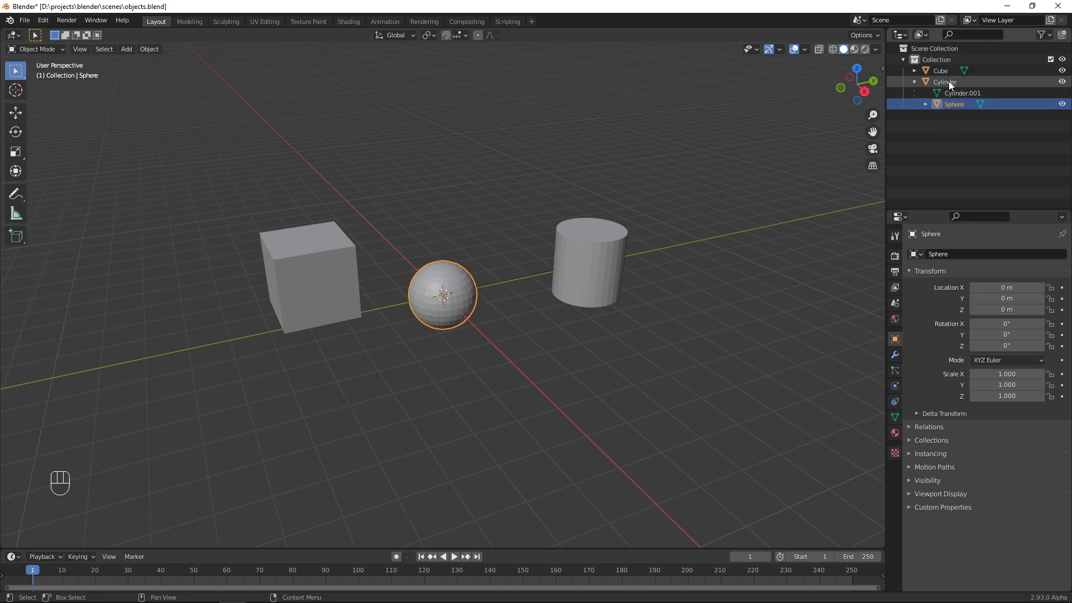
Try moving the parent cylinder to about X 1.52 m, Y 4.01 m, Z 0.45 m, and undo the move
left_click(944, 82)
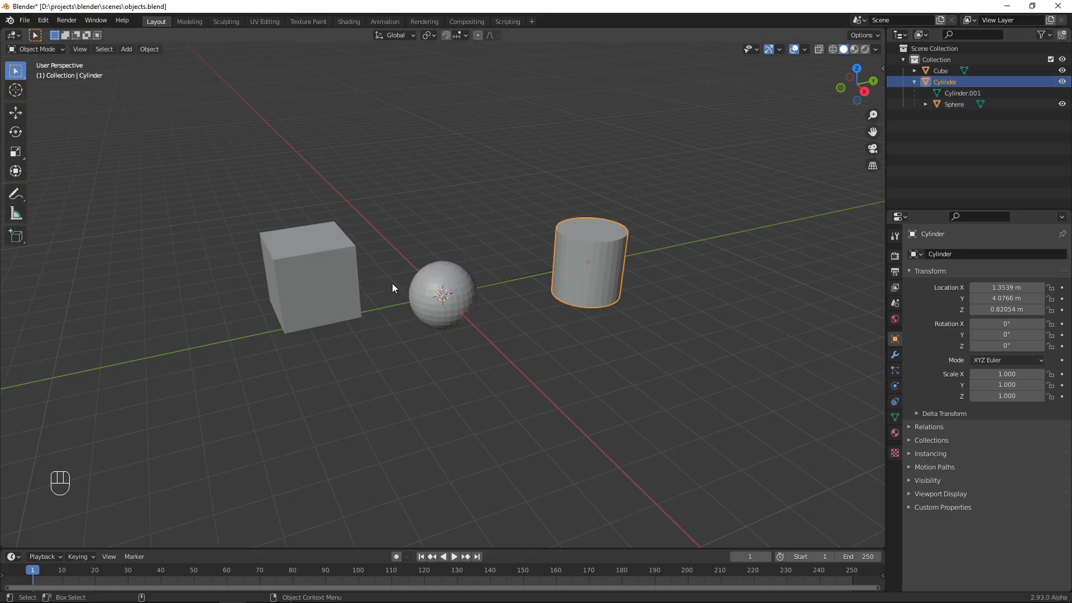
key("w")
mouse_move(594, 261)
left_mouse_down()
mouse_move(558, 193)
mouse_move(628, 267)
mouse_move(608, 263)
left_mouse_up()
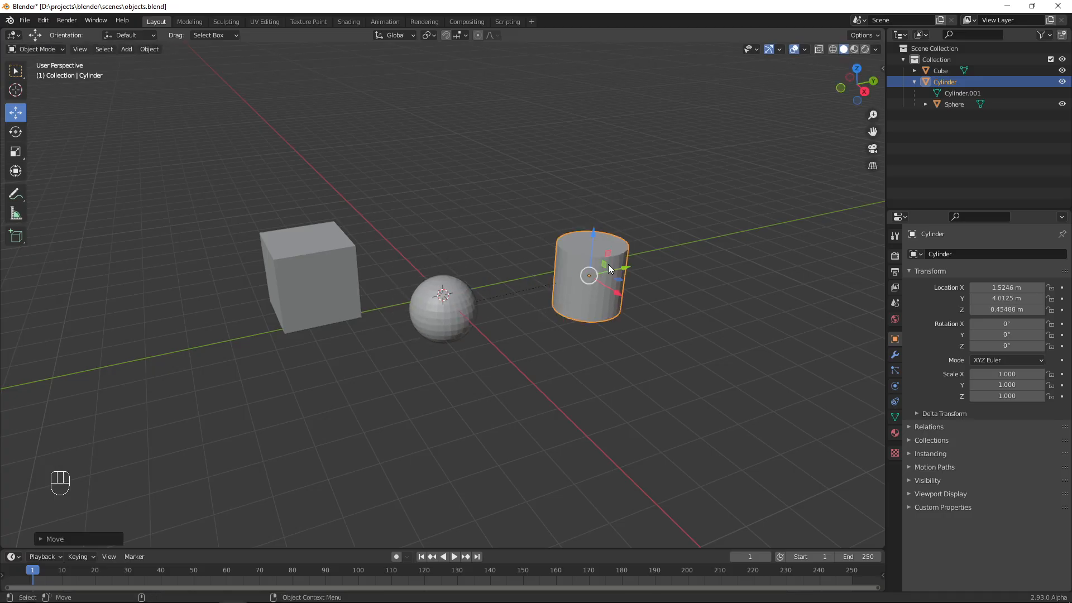
key("ctrl+z")
Unparent the sphere from the cylinder in the outliner
left_click(957, 105)
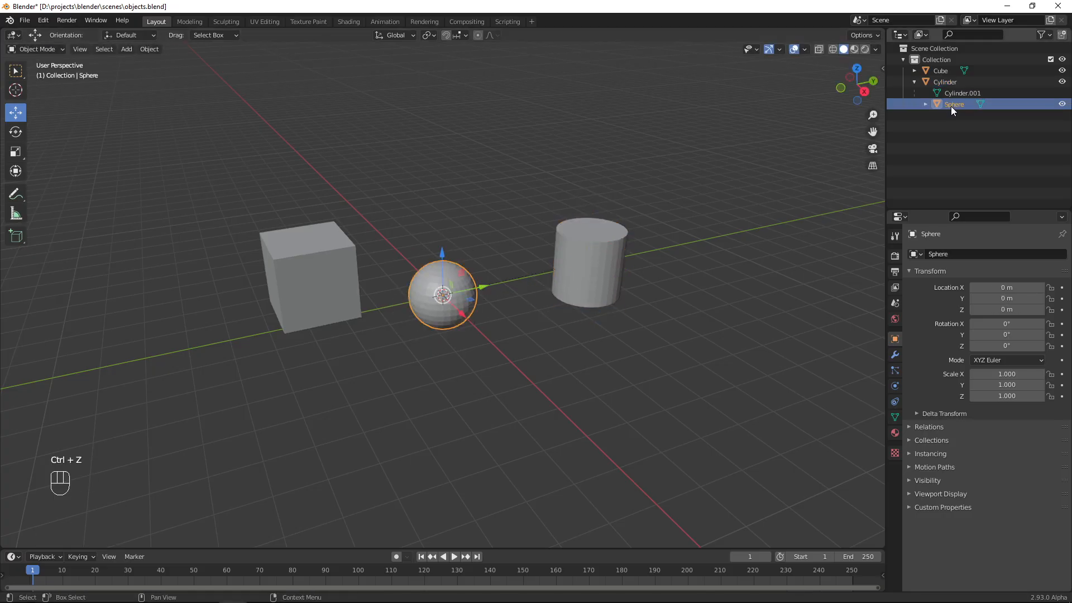
left_click_drag(953, 106, 917, 160)
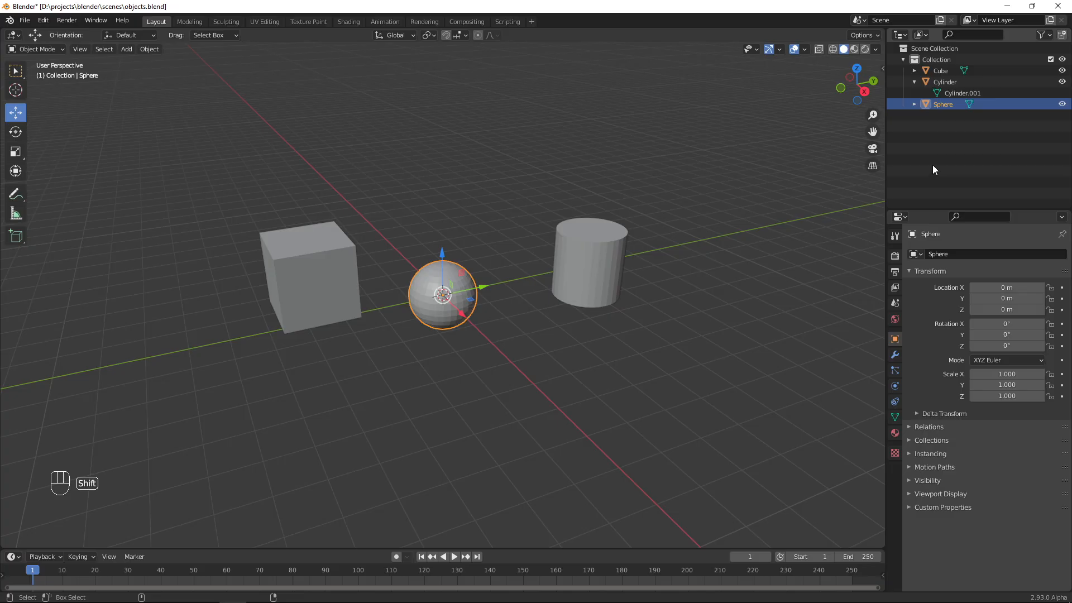
Collapse the cylinder's hierarchy, add a new collection in the outliner, and move the cylinder and sphere into it
left_click(914, 83)
left_click(931, 131)
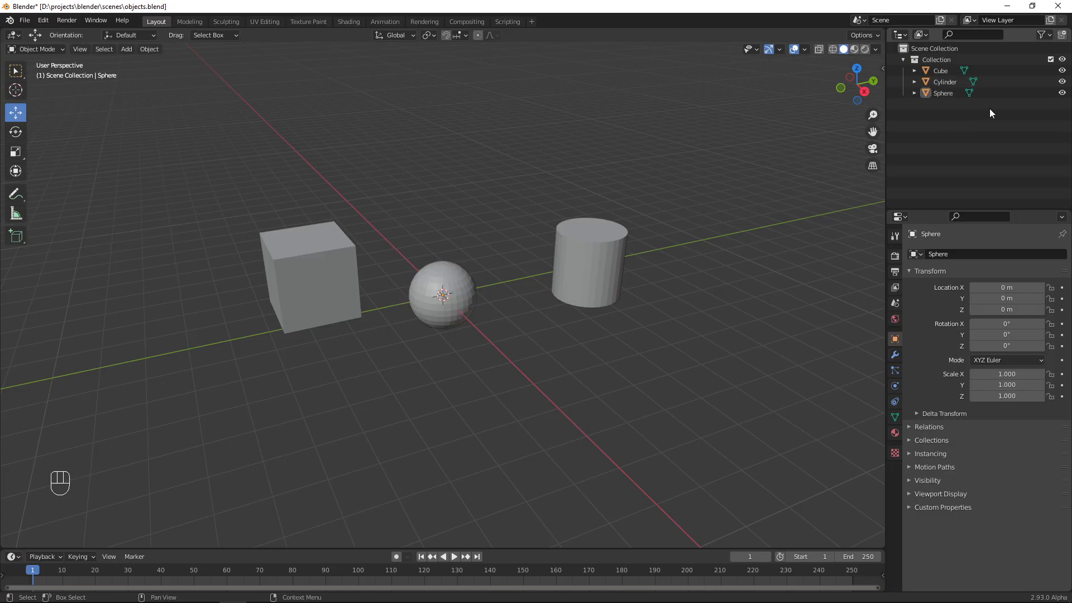
left_click(1063, 35)
left_click(945, 82)
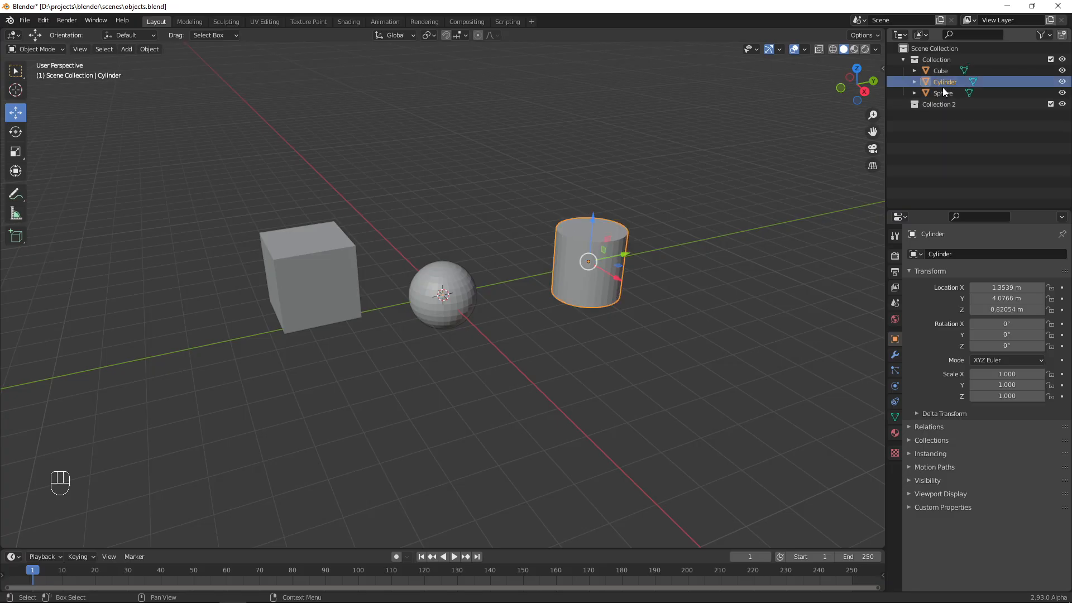
left_click(944, 94, "ctrl")
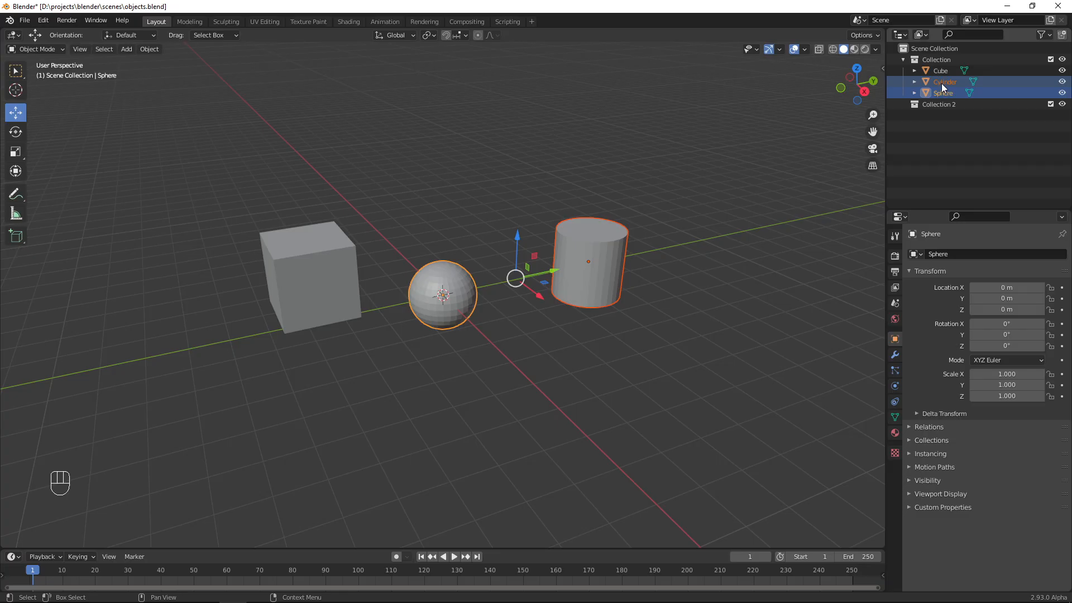
left_click_drag(942, 82, 940, 104)
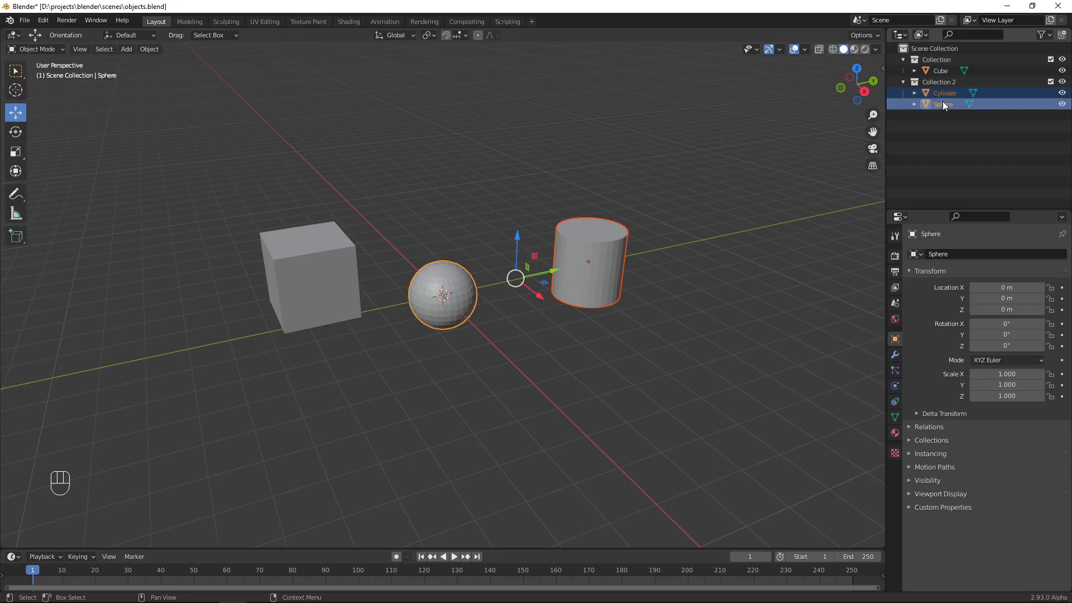
Hide Collection and Collection 2 in the viewport one at a time, showing each again
left_click(1062, 59)
left_click(1063, 60)
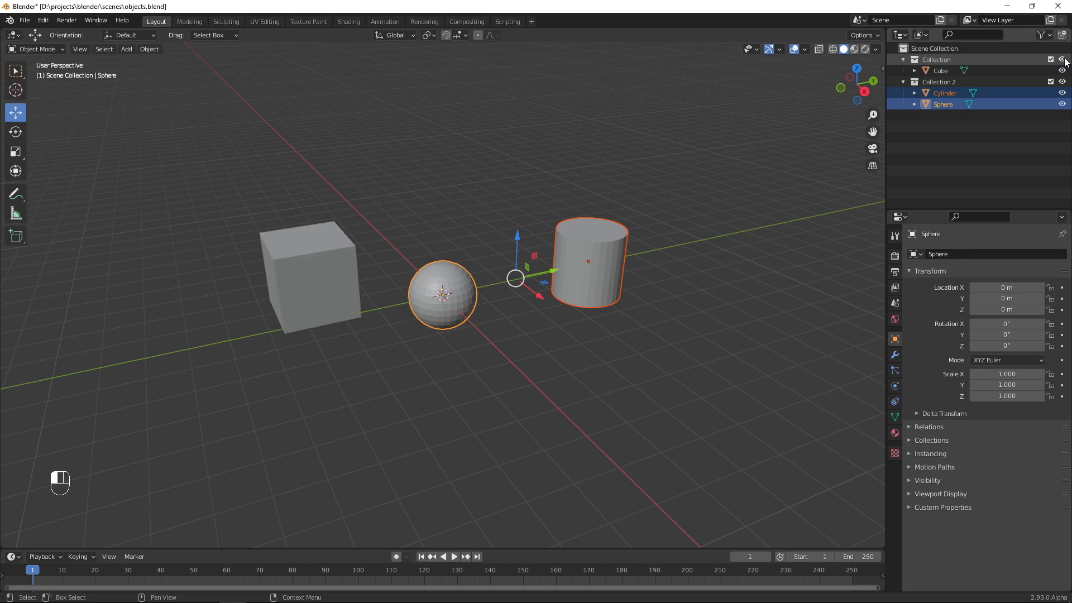
left_click(1062, 83)
left_click(1062, 82)
left_click(1063, 82)
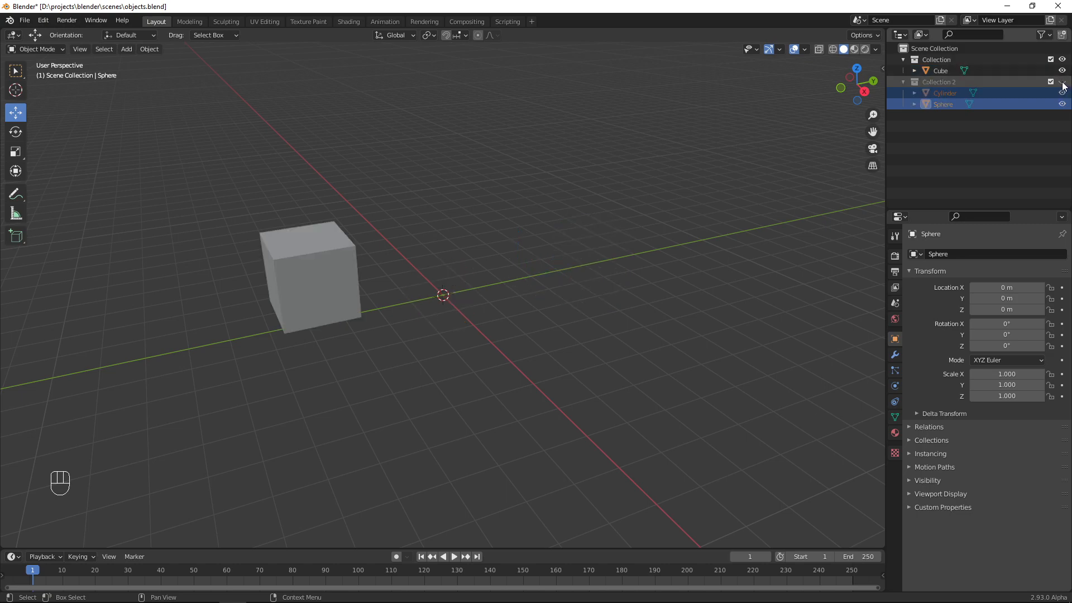
left_click(1063, 82)
left_click(998, 104)
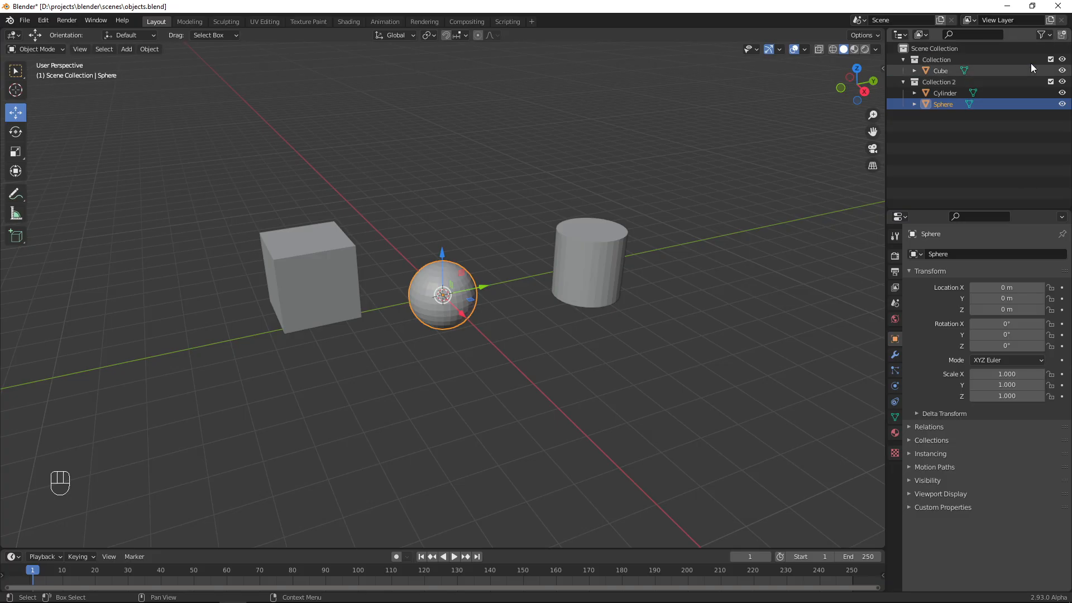
Display the outliner's Selectable toggles and test selecting the objects in the viewport with the cube made unselectable
left_click(1048, 35)
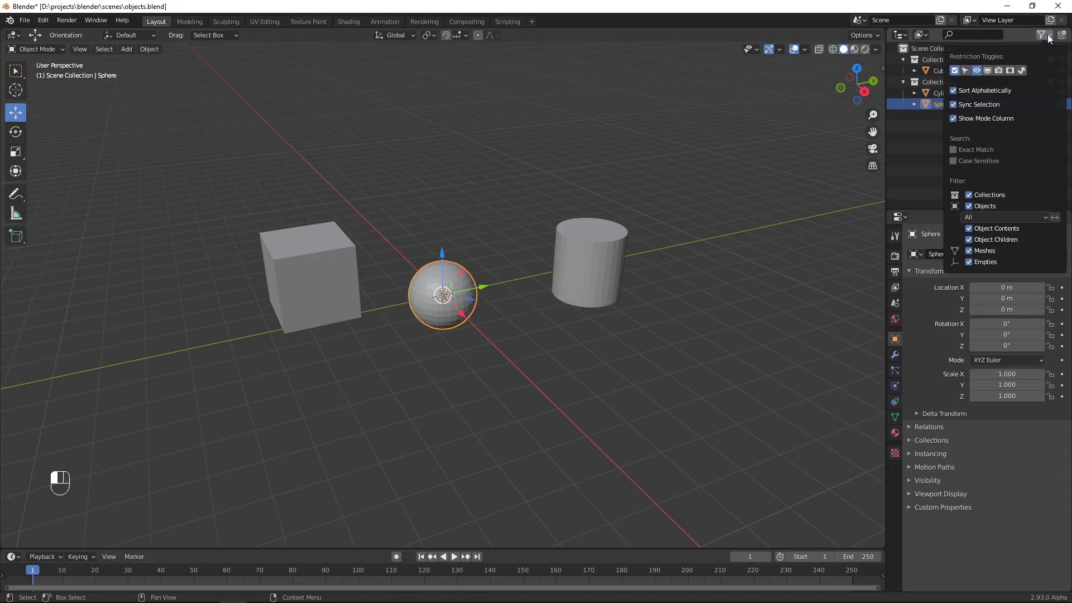
left_click(966, 70)
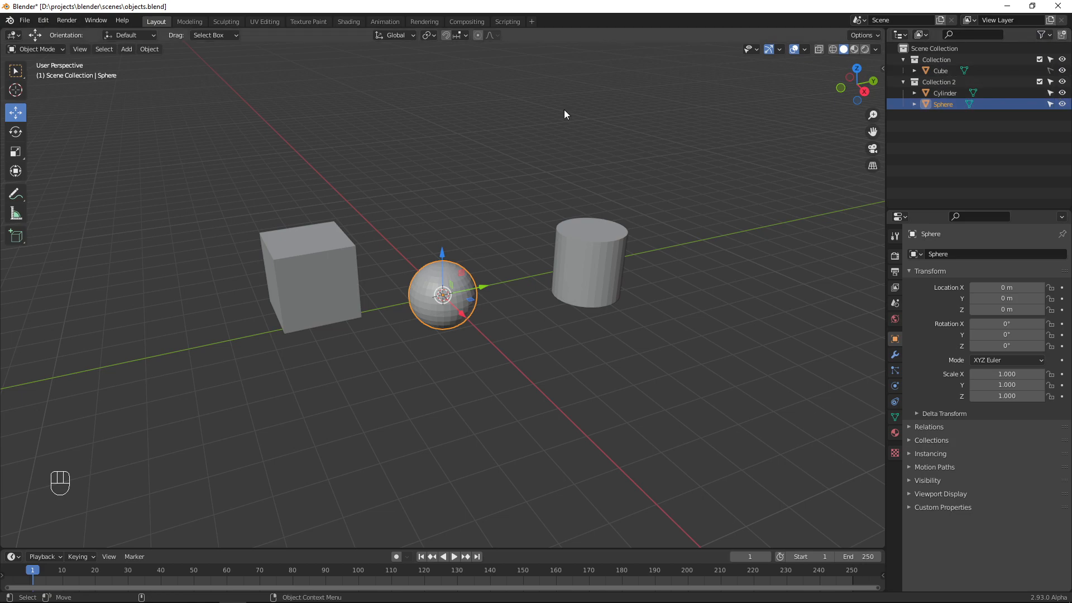
key("alt+a")
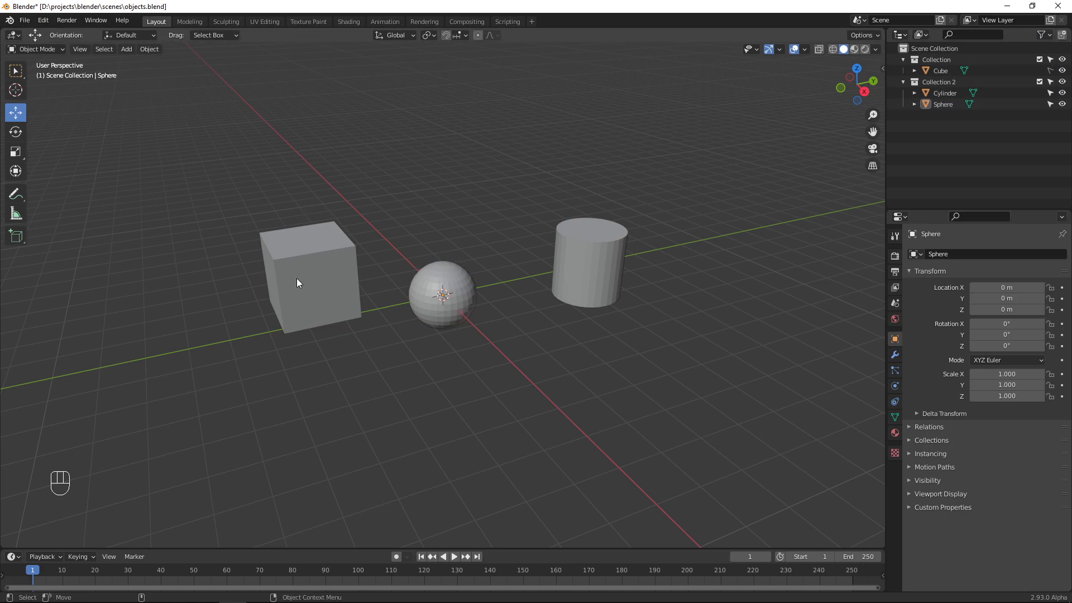
left_click(438, 292)
left_click(578, 263)
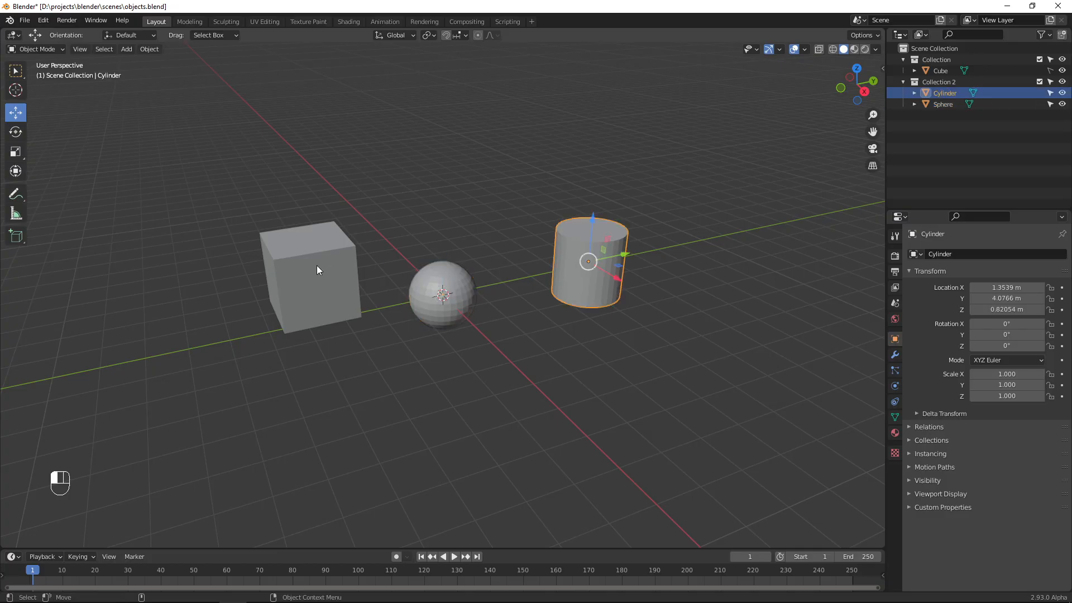
key("alt+a")
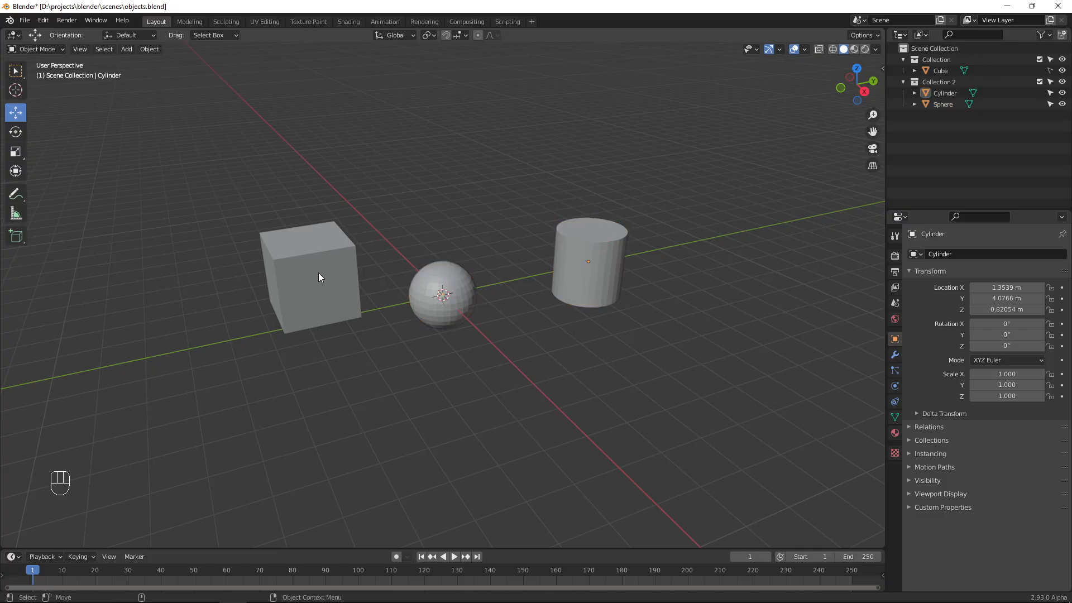
Make Collection 2 unselectable, test viewport selection of the cube, sphere and cylinder, and make the collection selectable again
left_click(1051, 83)
left_click(338, 293)
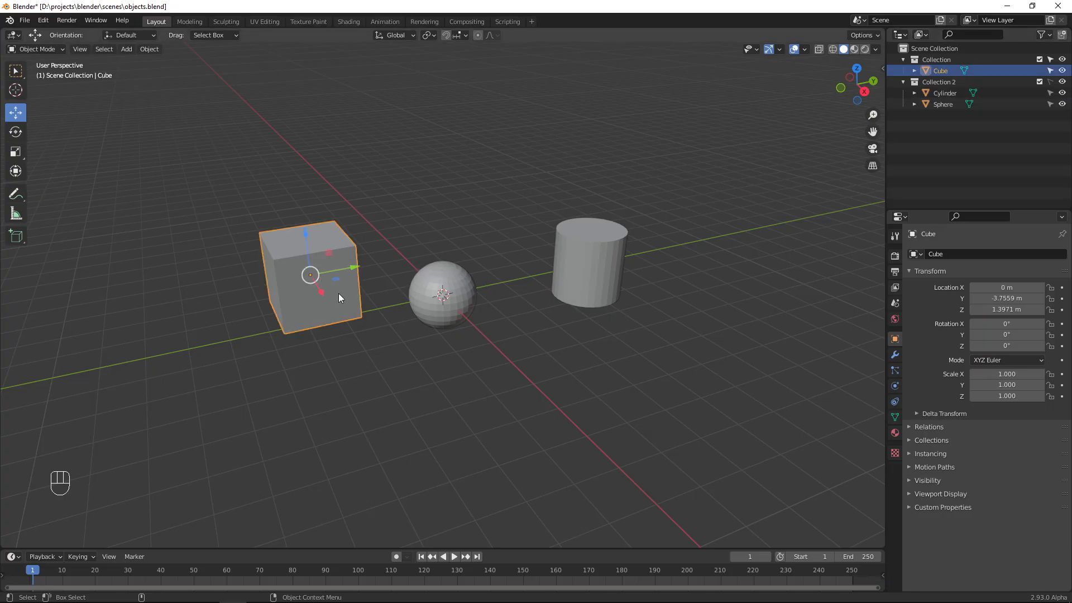
left_click(463, 295)
left_click(581, 263)
left_click_drag(592, 252, 544, 272)
left_click_drag(616, 210, 488, 312)
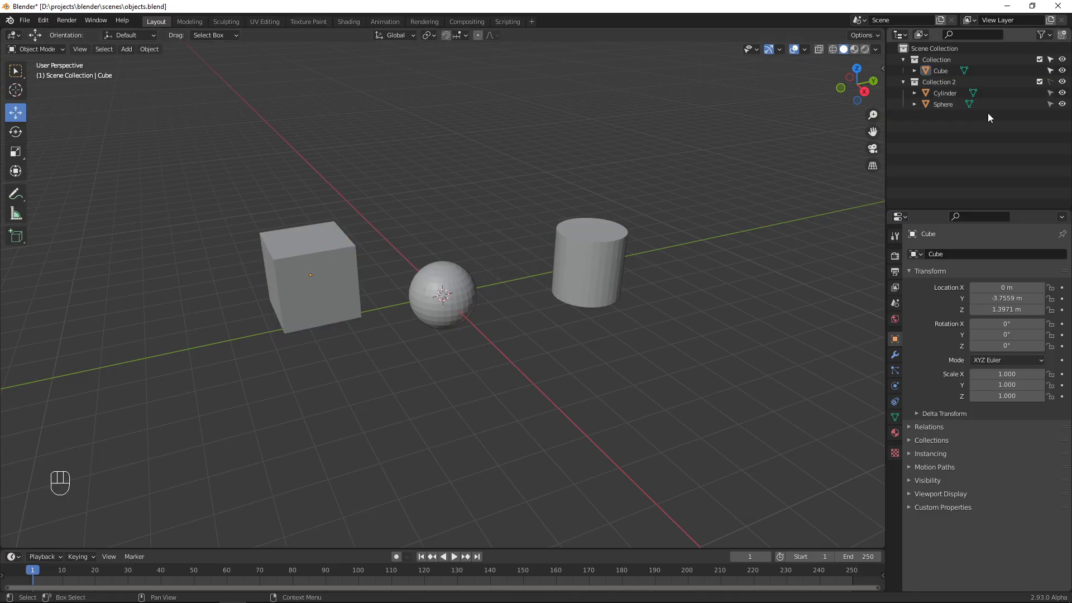
left_click(1051, 82)
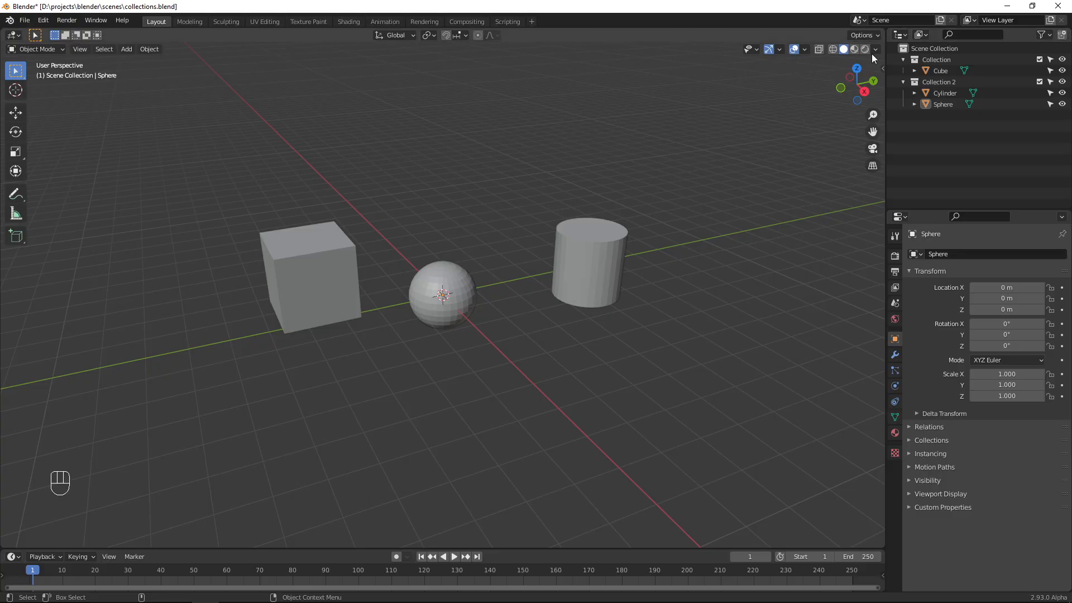
Compare the Wireframe, Solid, Material Preview and Rendered viewport shading modes, and return to Material Preview
left_click(833, 49)
left_click(844, 50)
left_click(854, 50)
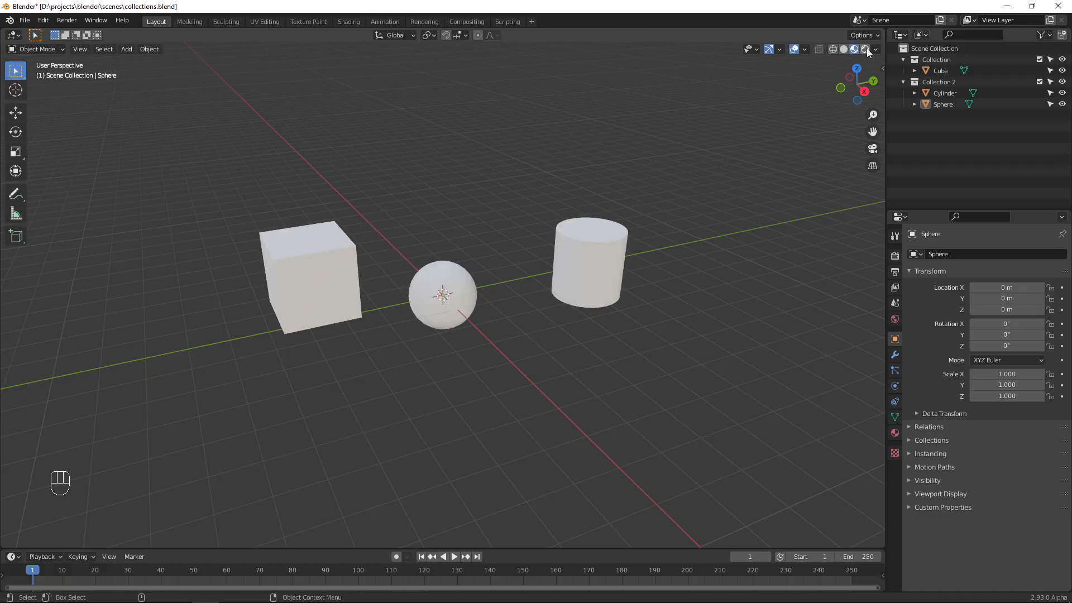
left_click(865, 50)
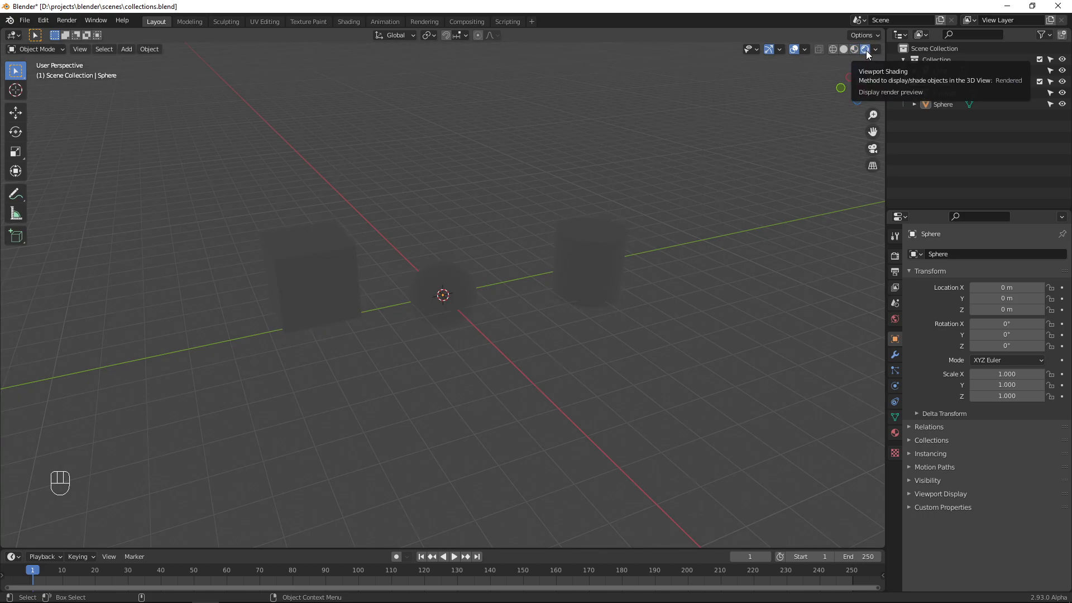
left_click(858, 51)
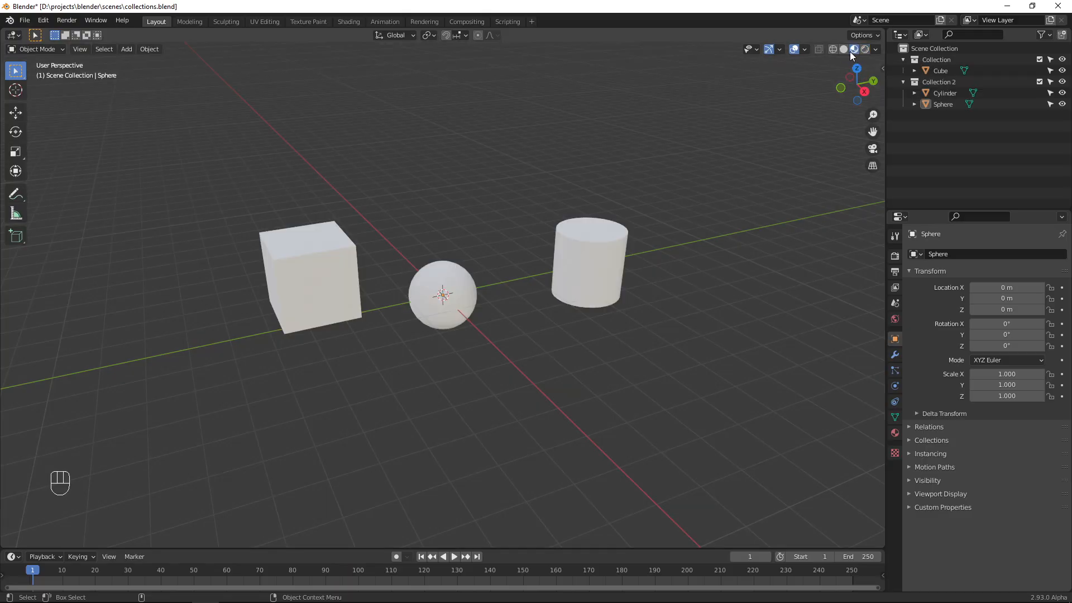
Turn on the Wireframe overlay at opacity 1.000 to show the objects' edges, and turn it off again
left_click(806, 49)
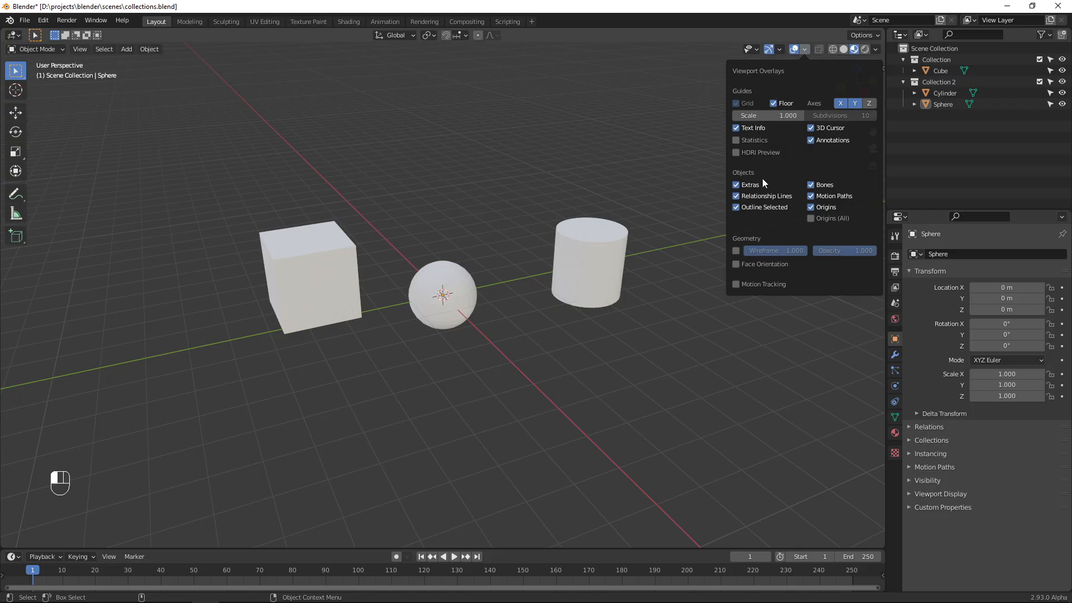
left_click(737, 251)
mouse_move(868, 254)
left_mouse_down()
mouse_move(806, 252)
mouse_move(878, 253)
left_mouse_up()
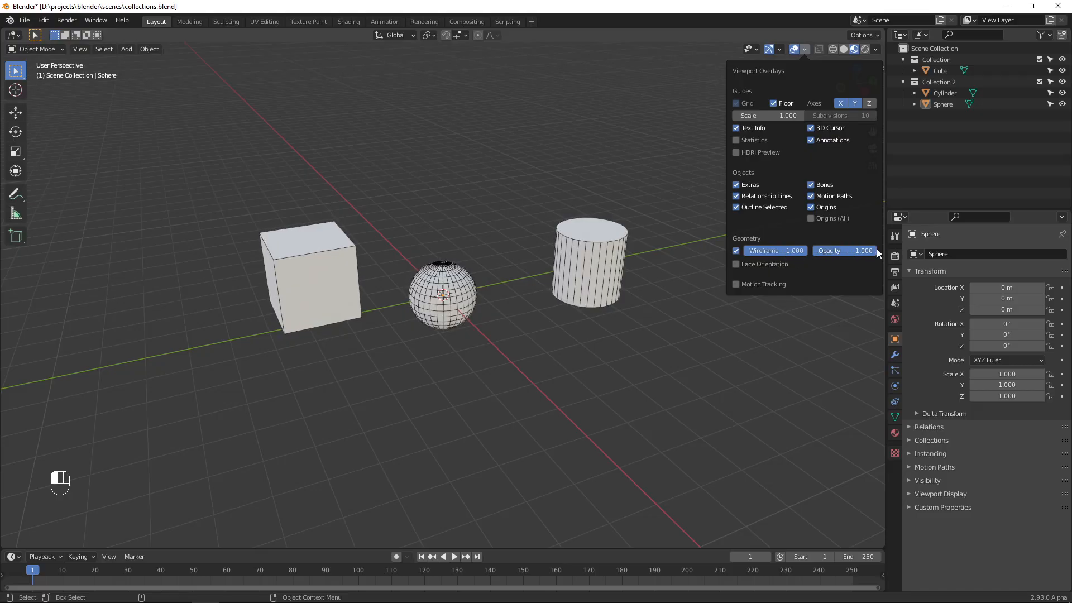
left_click(739, 251)
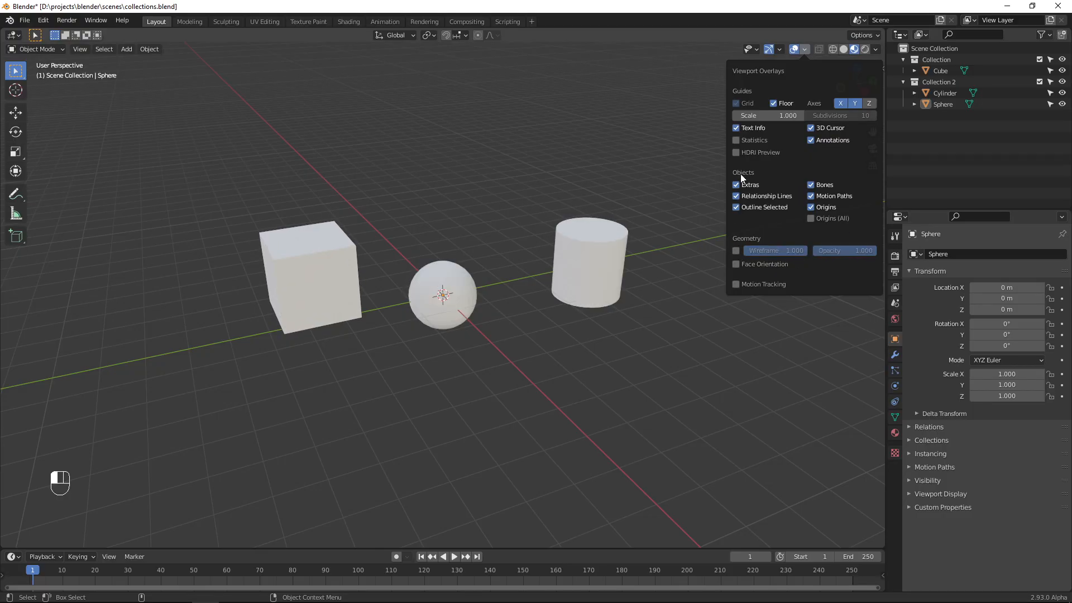
Toggle the Z axis, Floor, Text Info, 3D Cursor and Statistics overlays to see their effect in the viewport
left_click(869, 104)
left_click(874, 106)
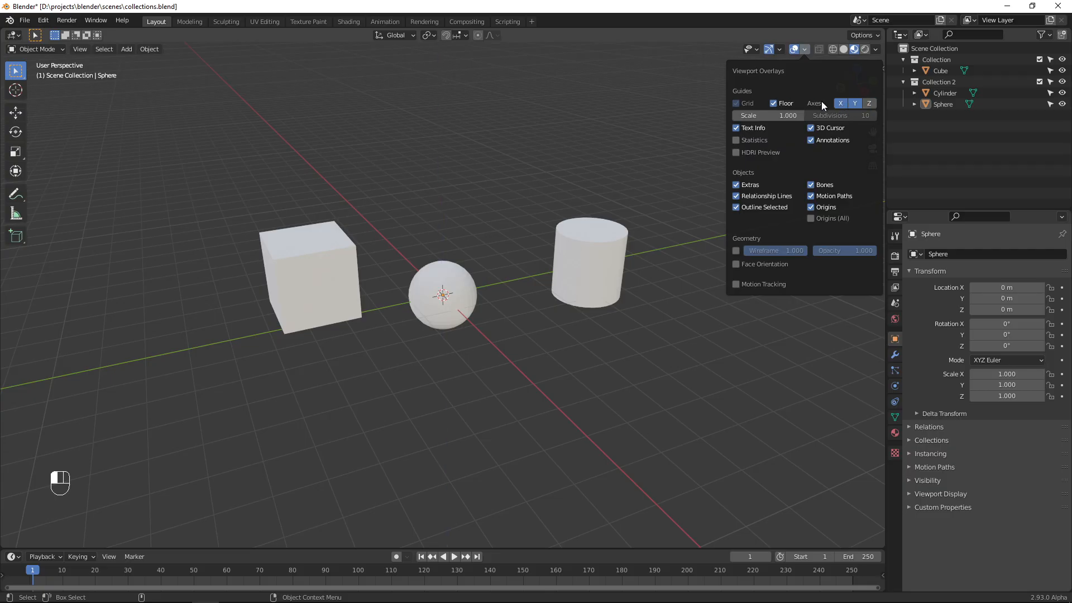
left_click(774, 103)
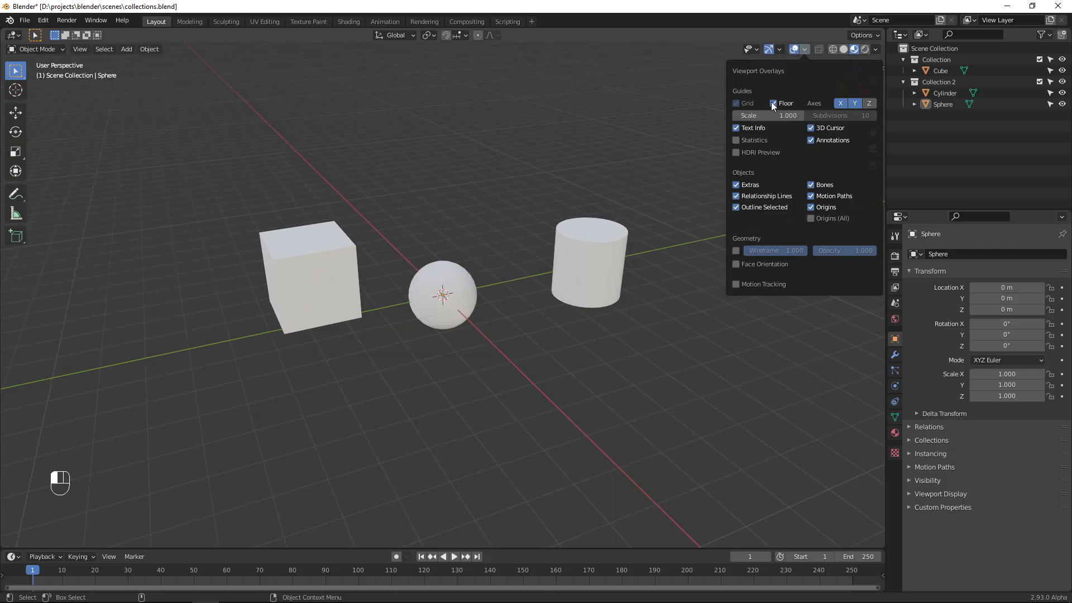
left_click(737, 128)
left_click(737, 128)
left_click(819, 129)
left_click(816, 129)
left_click(736, 141)
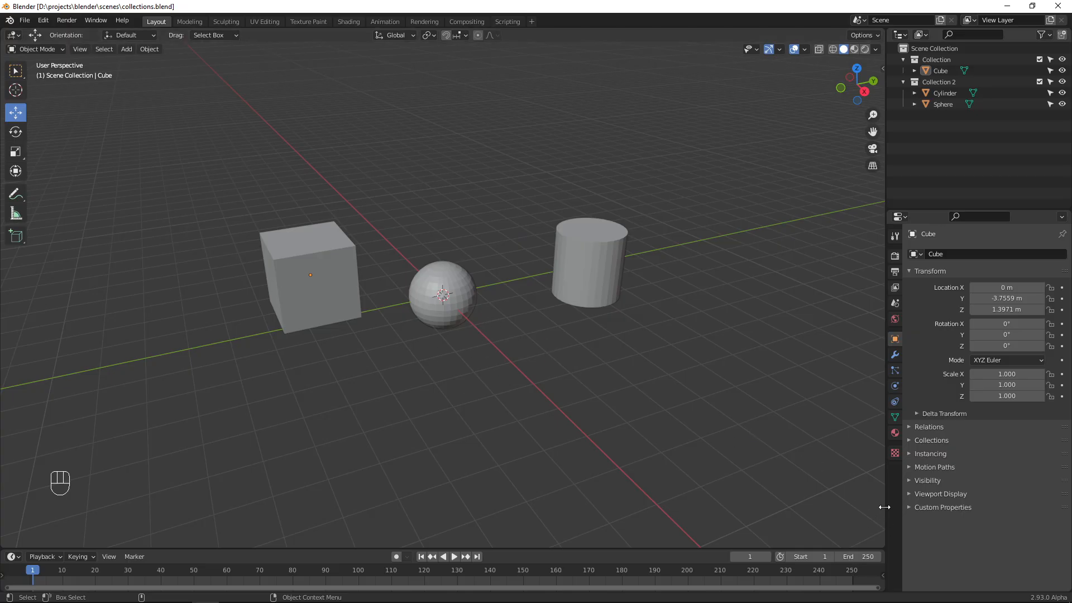
Split the 3D viewport vertically near its middle, and split the resulting left view horizontally
right_click(885, 491)
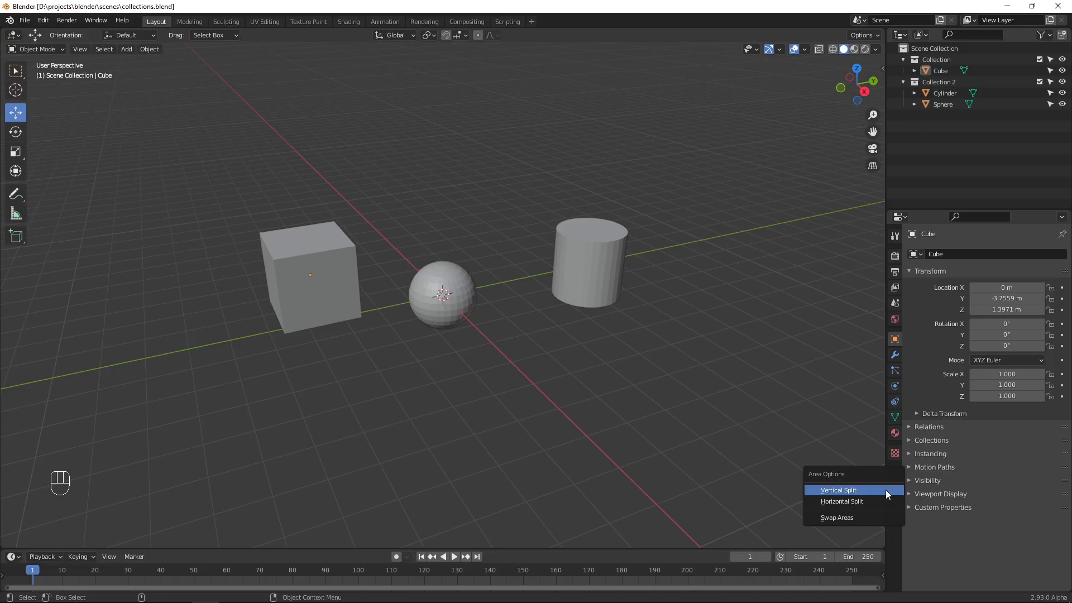
left_click(856, 491)
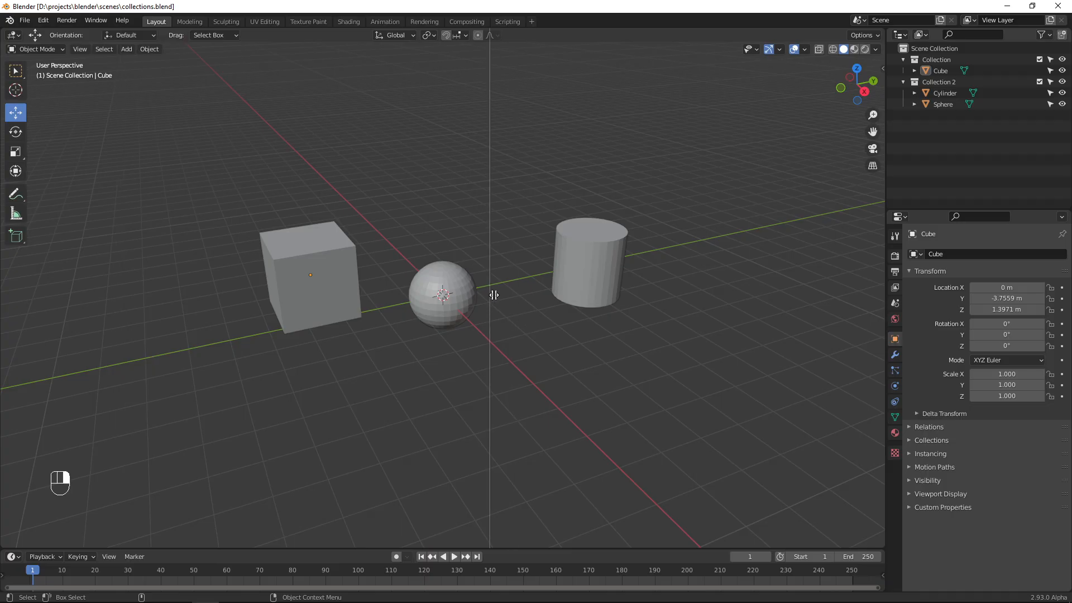
left_click(494, 292)
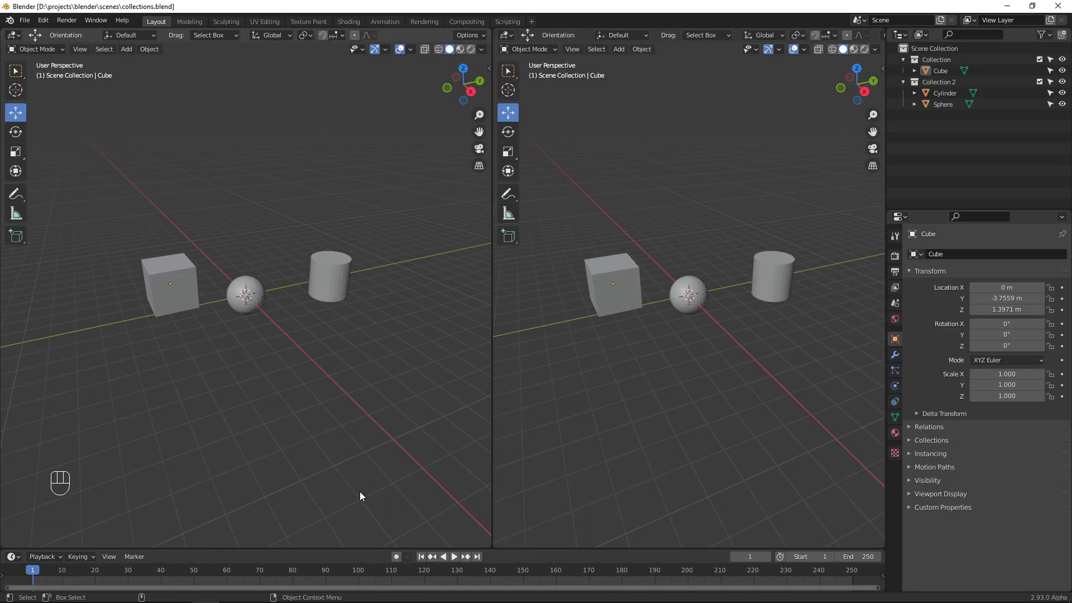
right_click(271, 548)
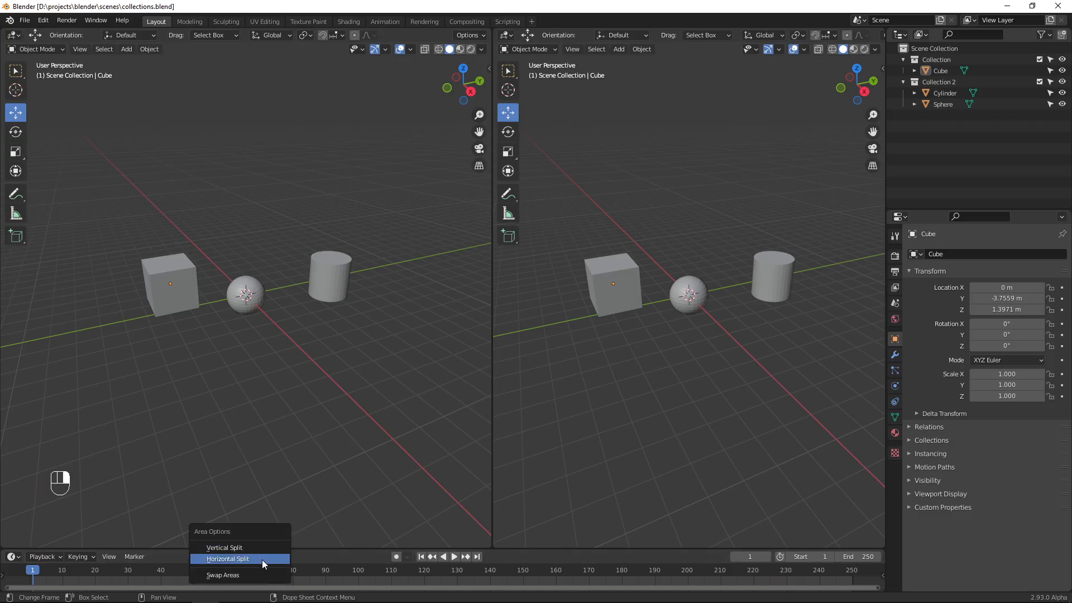
left_click(263, 560)
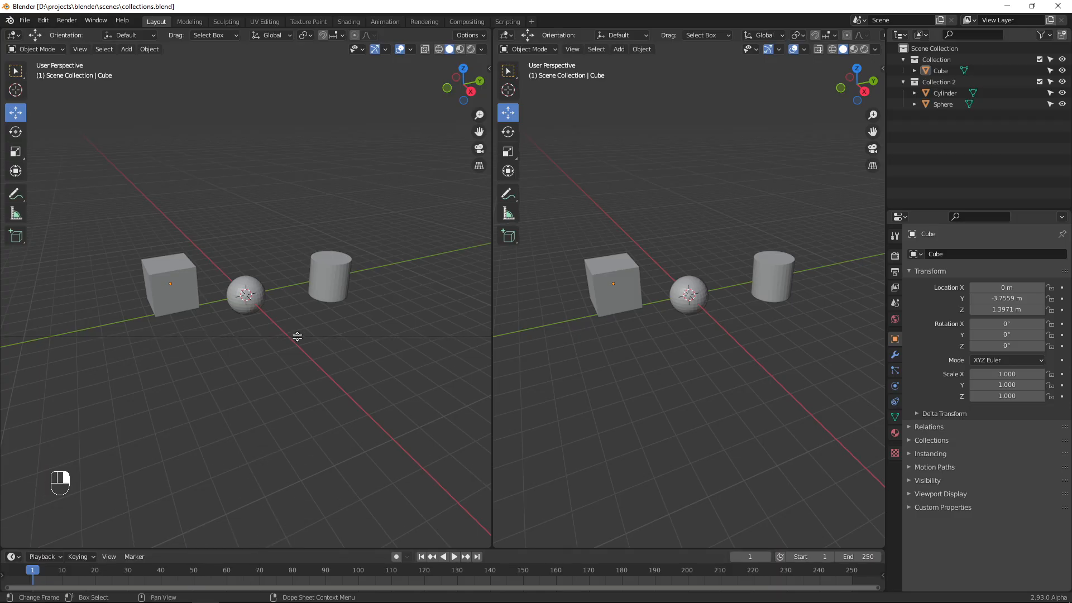
left_click(297, 337)
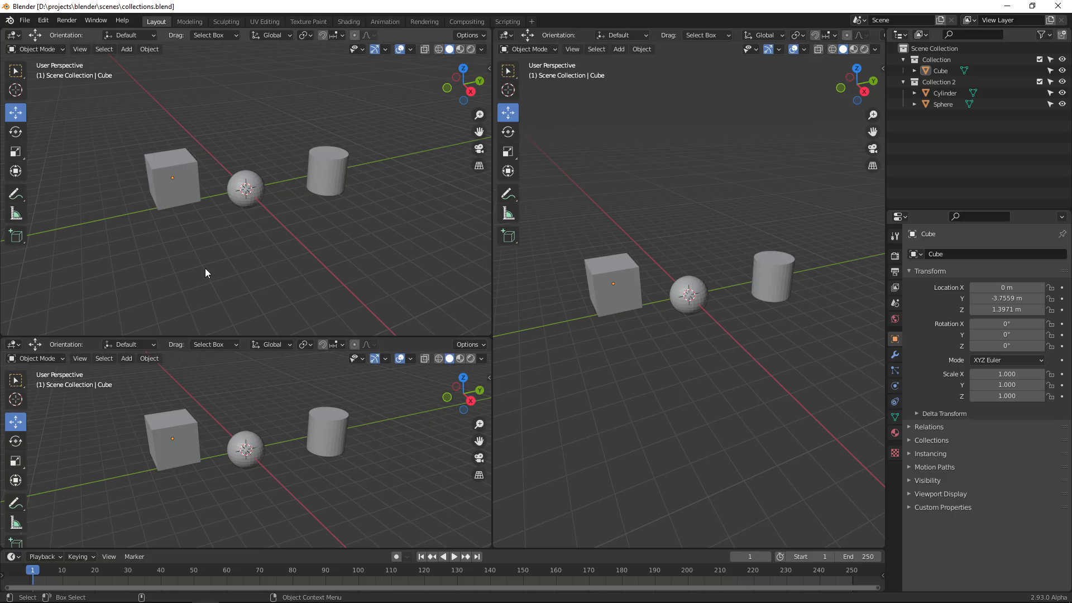
Orbit each of the three 3D viewports separately to give each a different viewing angle
middle_click_drag(667, 338, 696, 320)
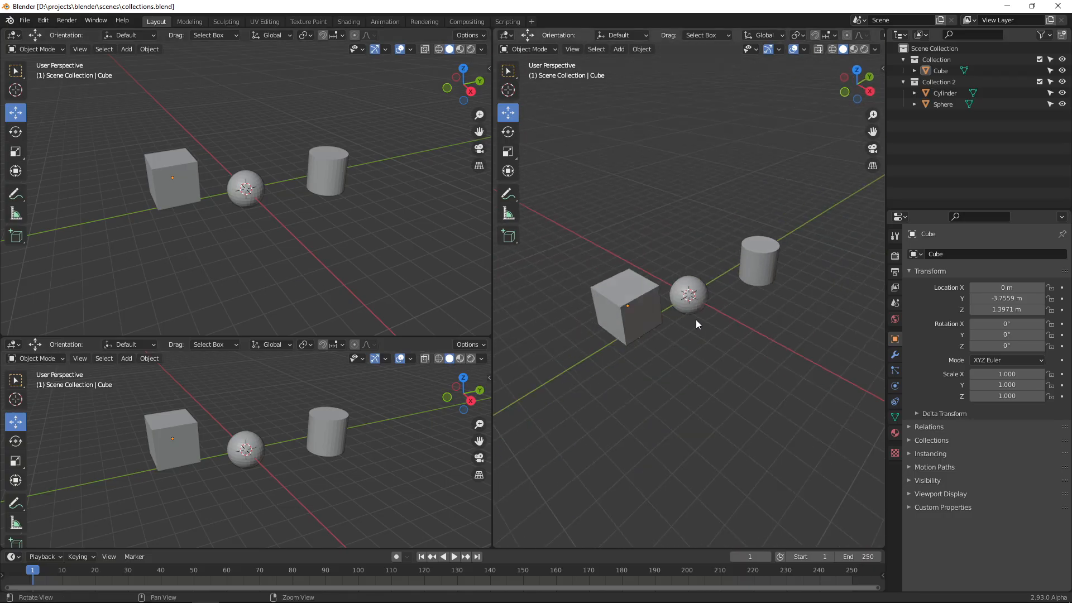
mouse_move(290, 229)
middle_mouse_down()
mouse_move(270, 226)
mouse_move(282, 229)
middle_mouse_up()
mouse_move(305, 434)
middle_mouse_down()
mouse_move(214, 418)
mouse_move(299, 428)
mouse_move(305, 440)
middle_mouse_up()
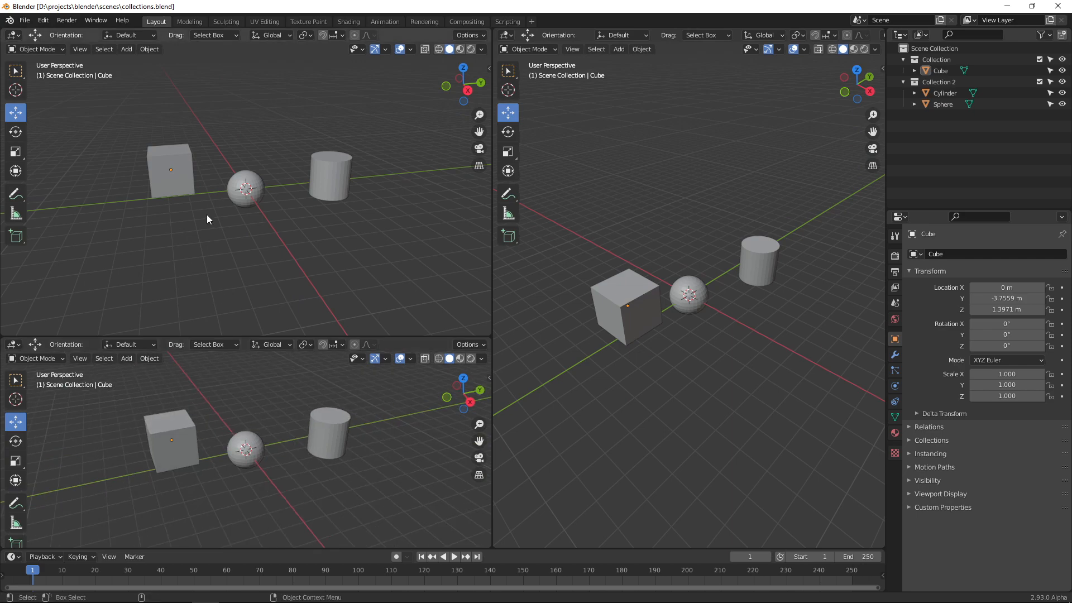
Show and hide the toolbar and the Transform sidebar independently in each of the three 3D viewports
key("t")
key("t")
key("n")
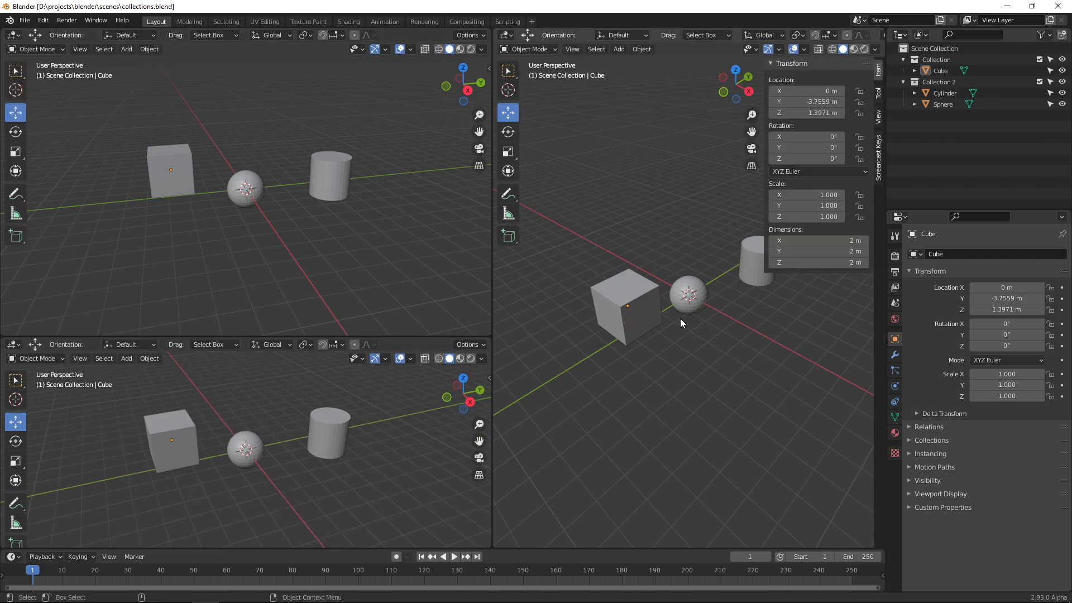
key("n")
key("t")
key("n")
key("t")
key("n")
key("n")
key("t")
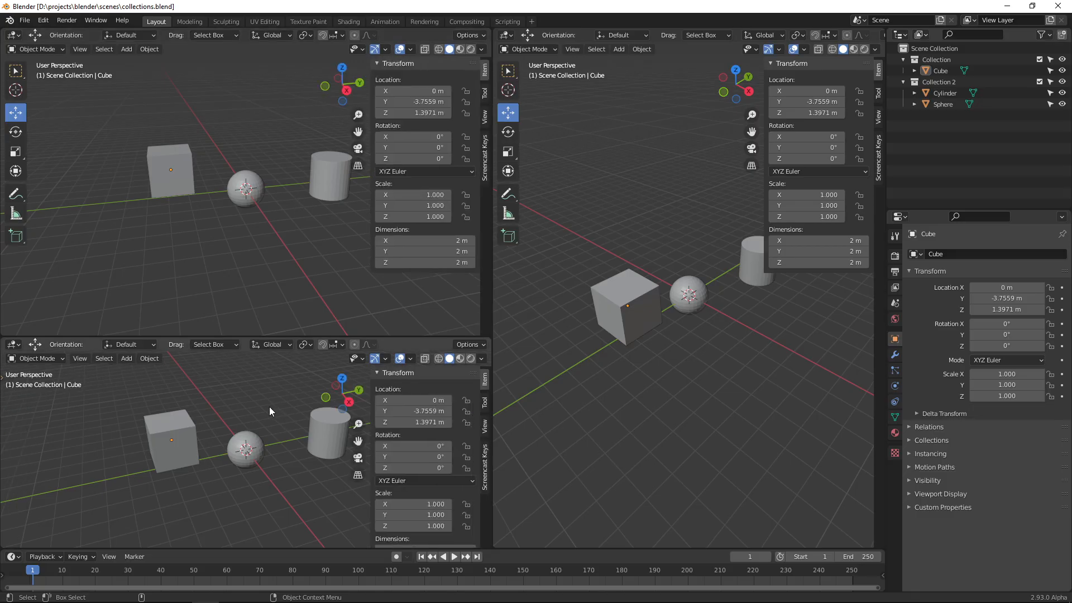
key("n")
key("t")
key("t")
key("n")
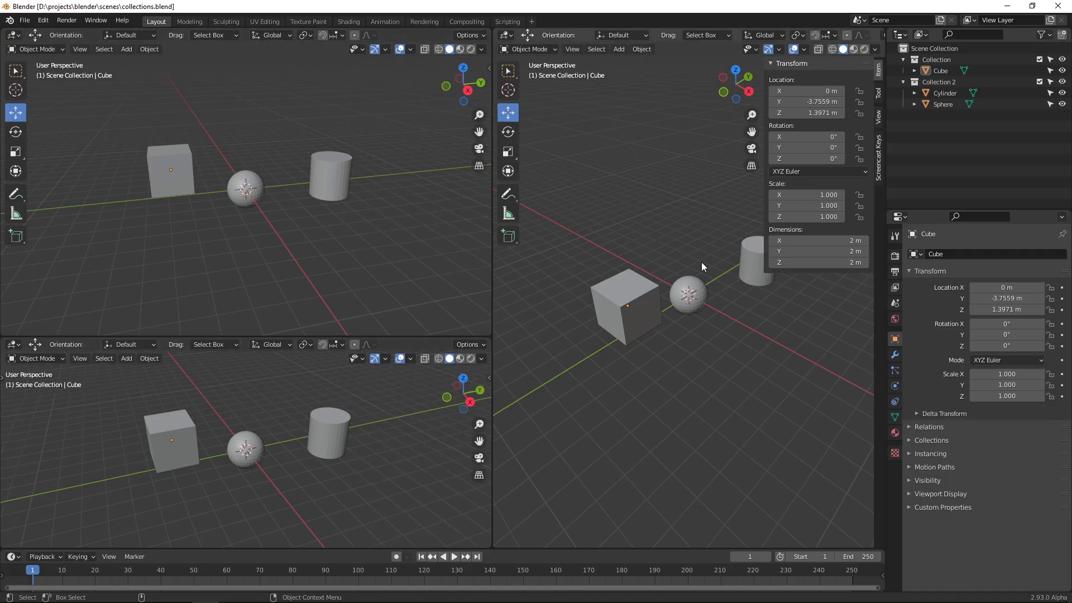
Set the lower-left viewport to the Right orthographic view and the upper-left viewport to the Top orthographic view
left_click(470, 402)
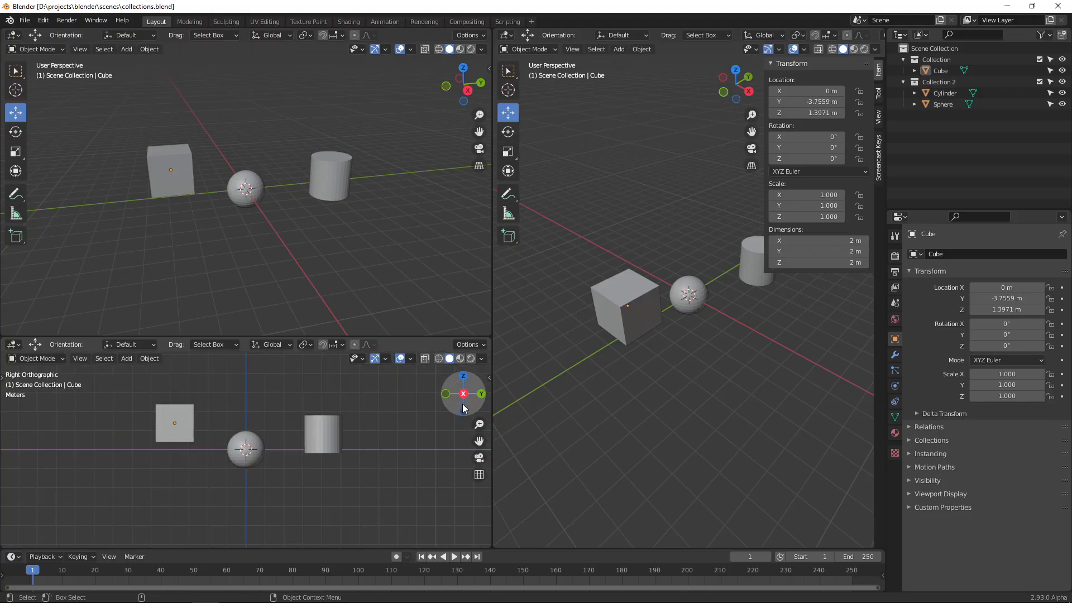
left_click(463, 67)
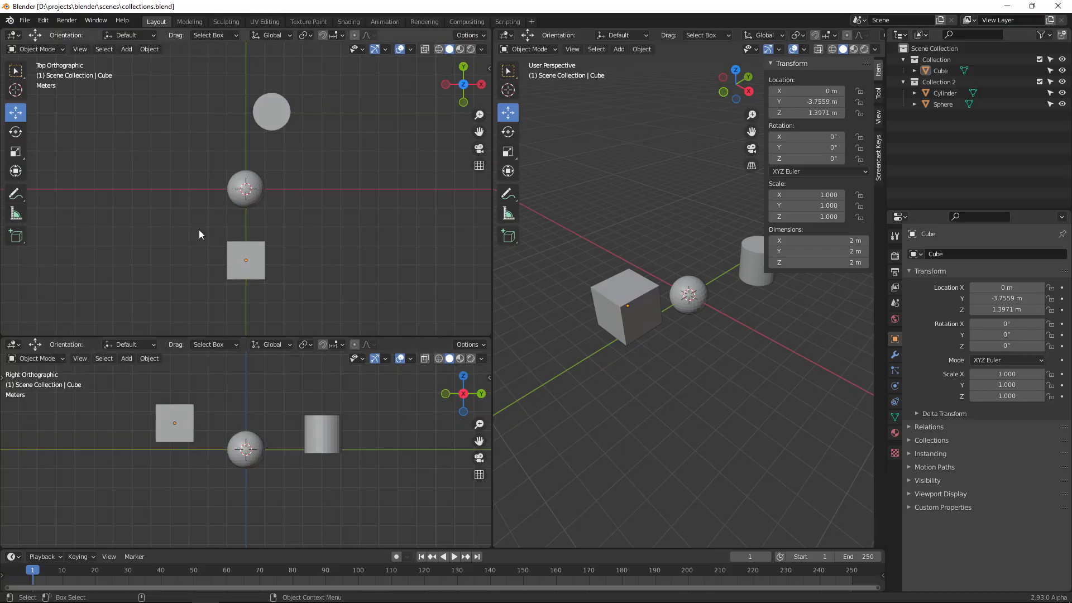
Hide and restore the header of the Right orthographic viewport twice
right_click(387, 344)
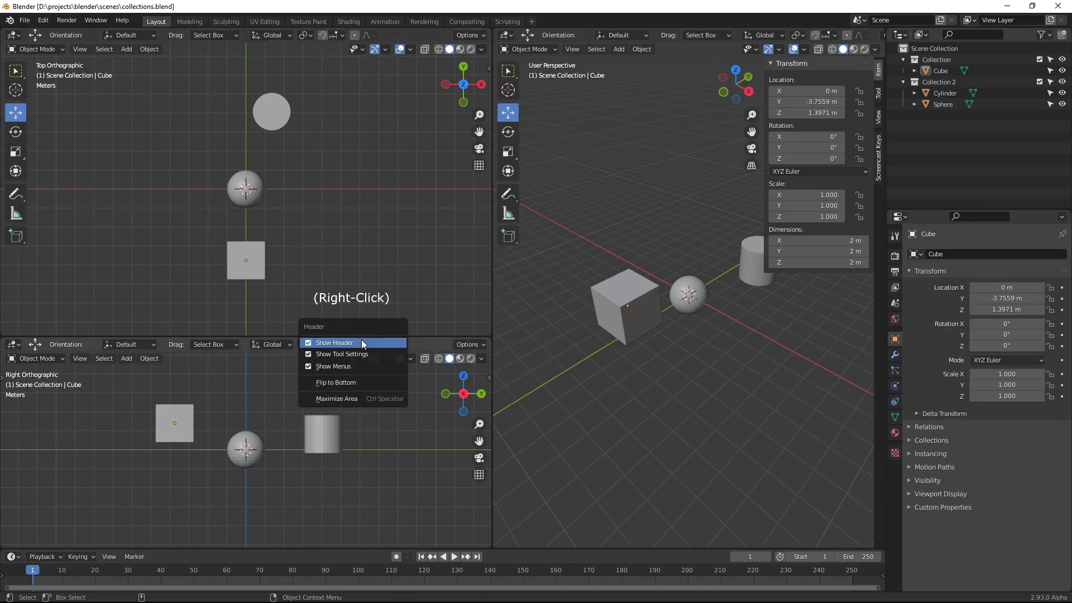
left_click(326, 343)
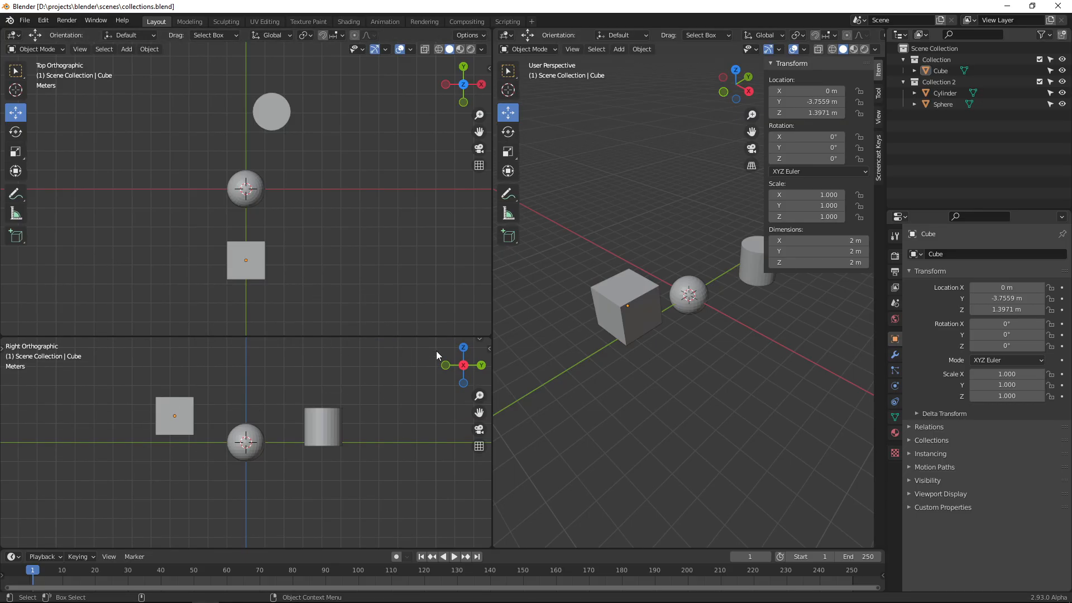
left_click(480, 339)
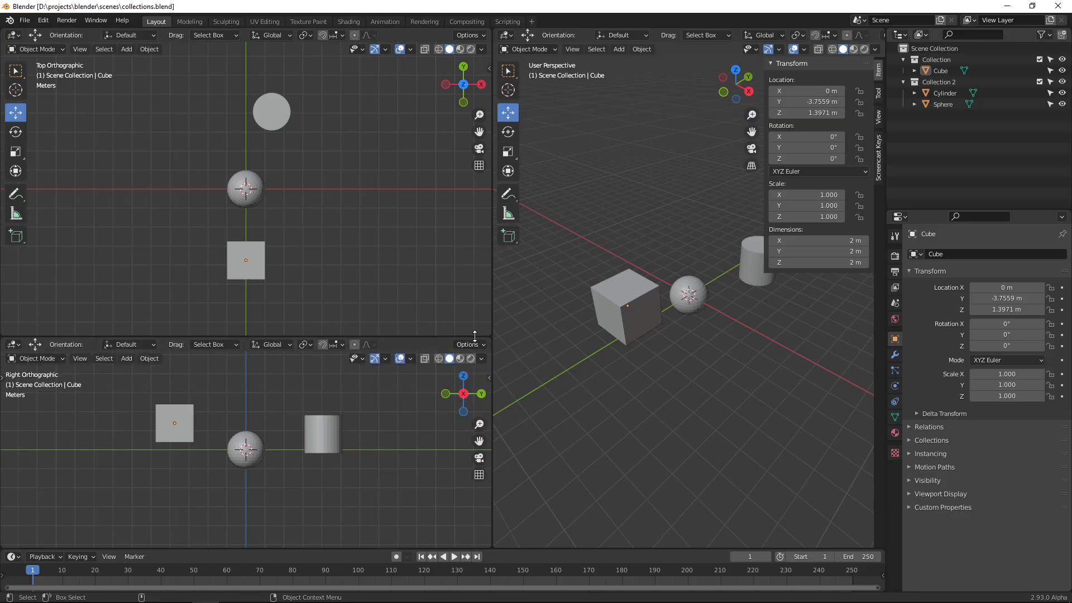
right_click(407, 343)
left_click(407, 343)
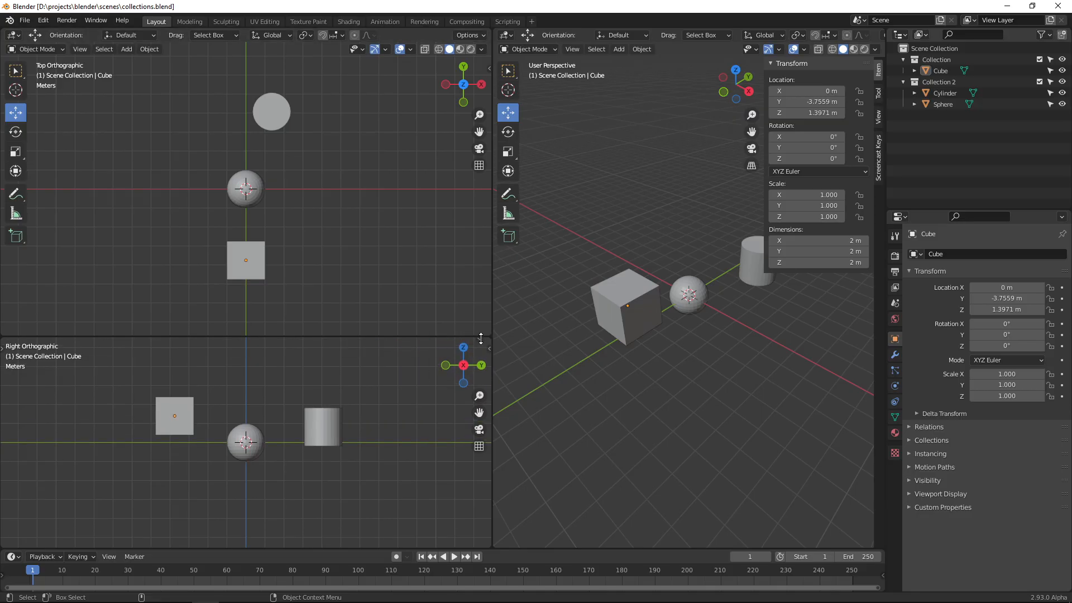
left_click(479, 339)
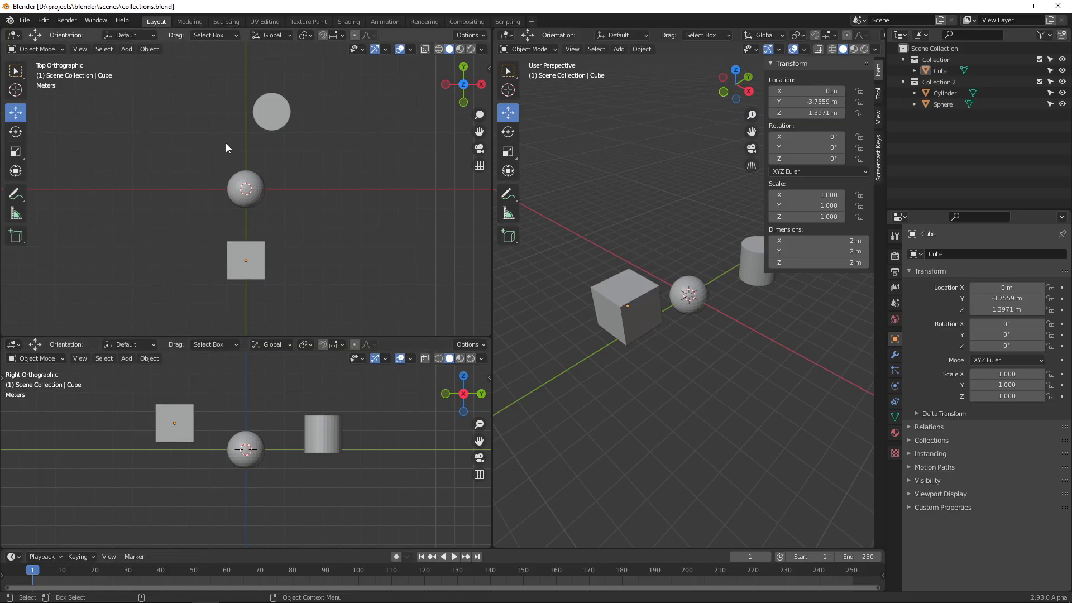
Switch the Right orthographic viewport's area to the Image Editor, and the Top viewport's area to the Dope Sheet followed by the Graph Editor
left_click(14, 346)
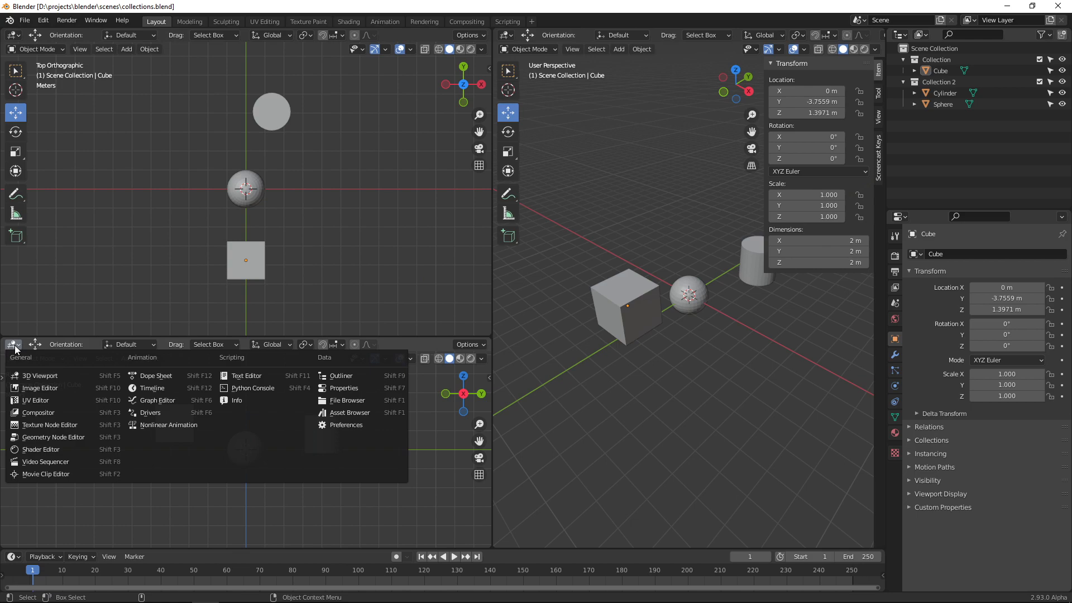
left_click(44, 391)
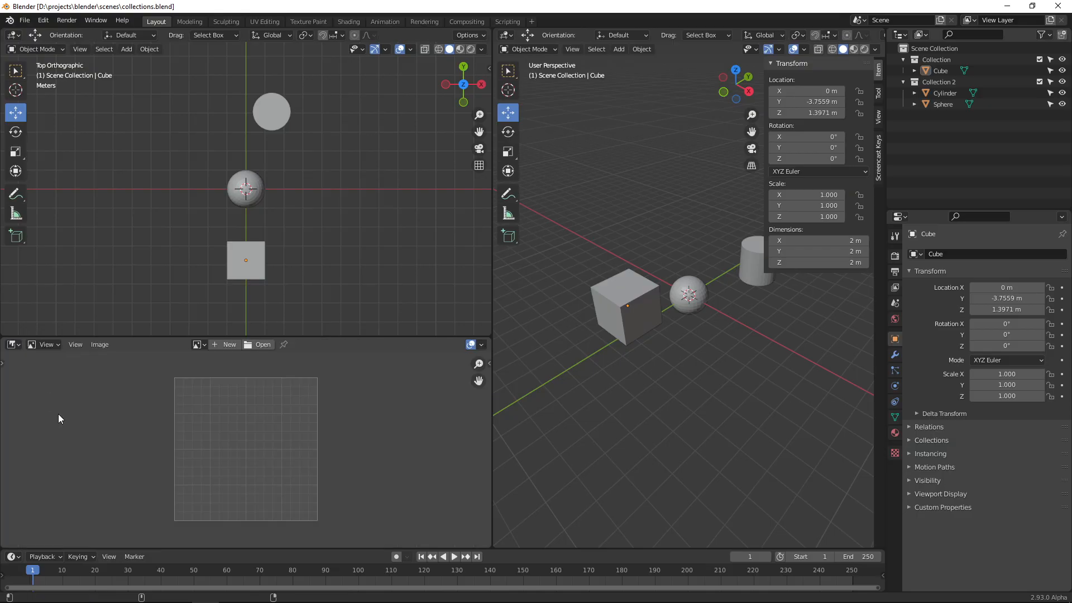
left_click(14, 36)
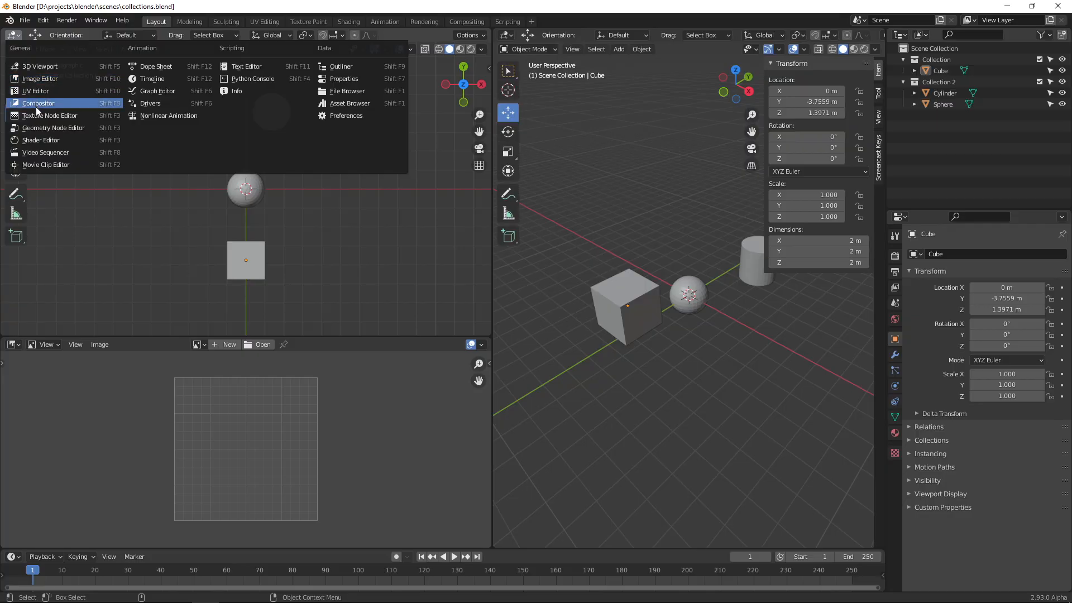
left_click(167, 66)
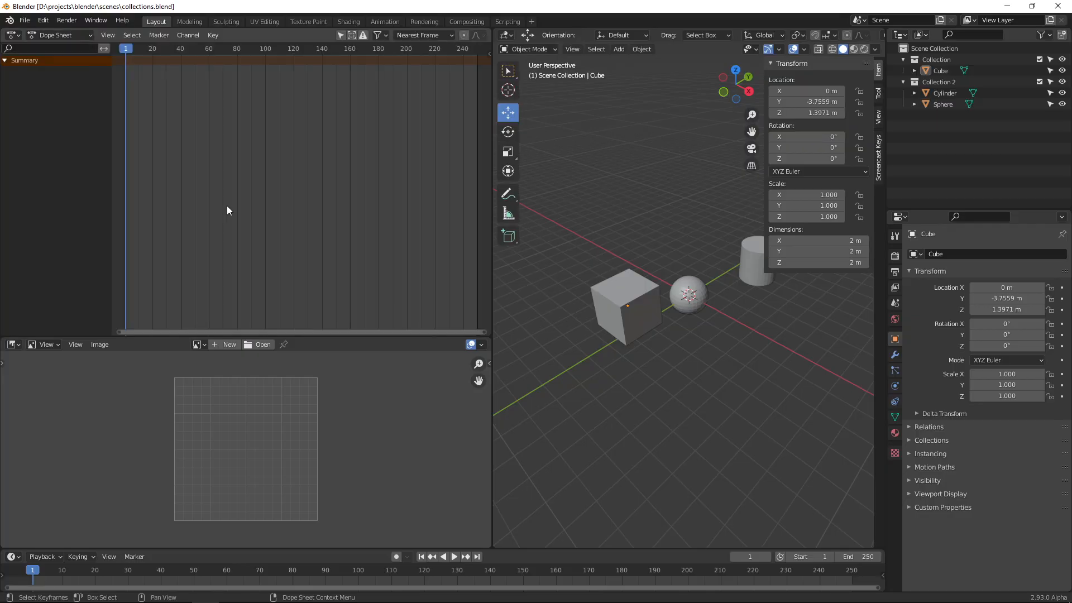
left_click(13, 35)
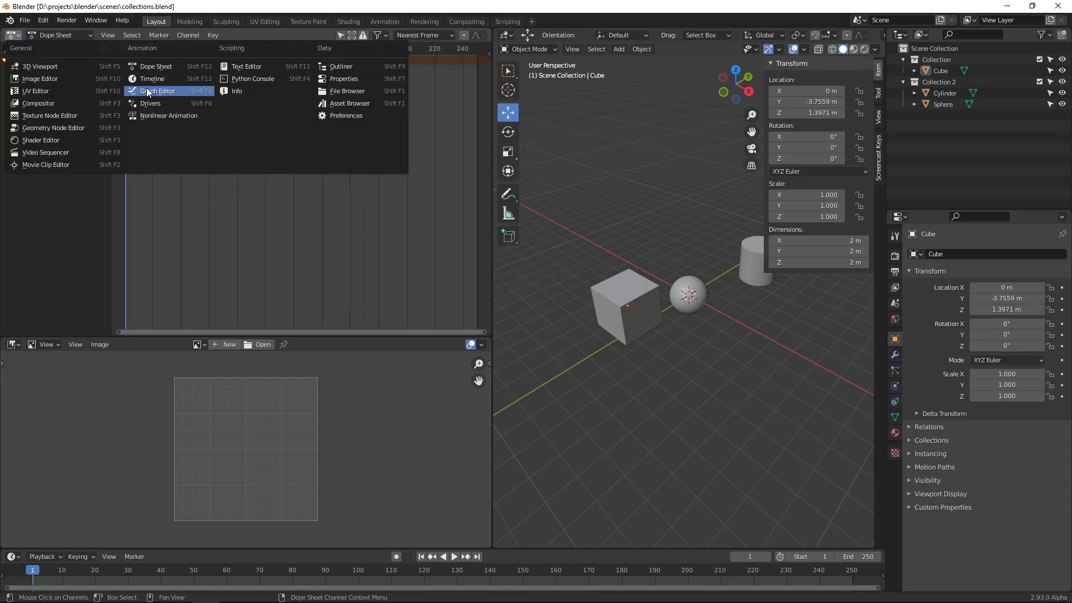
left_click(155, 94)
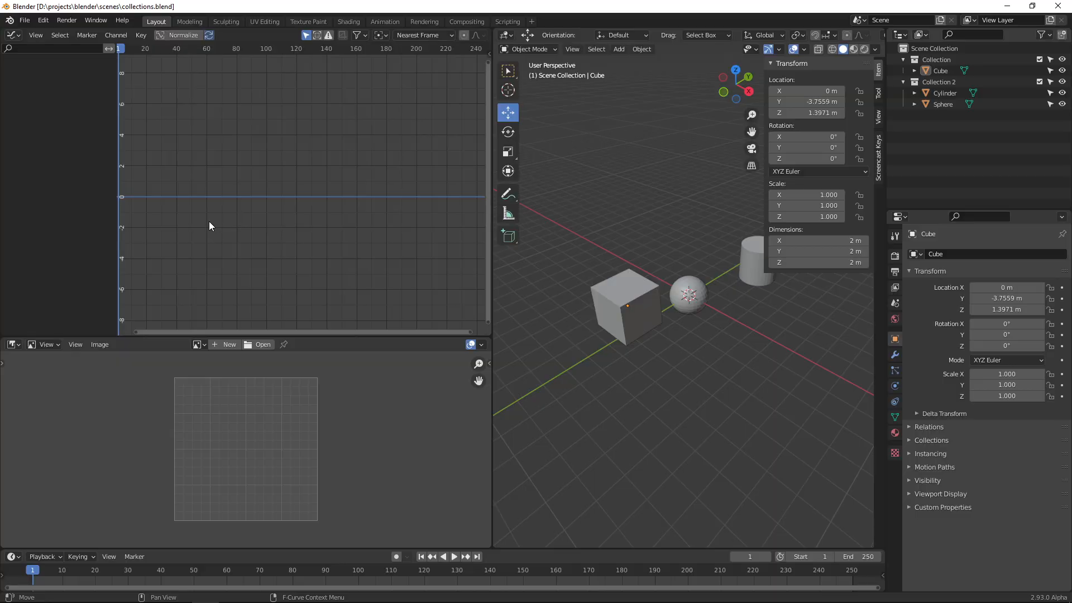
Switch both the Image Editor and Graph Editor areas back to 3D Viewport
left_click(12, 345)
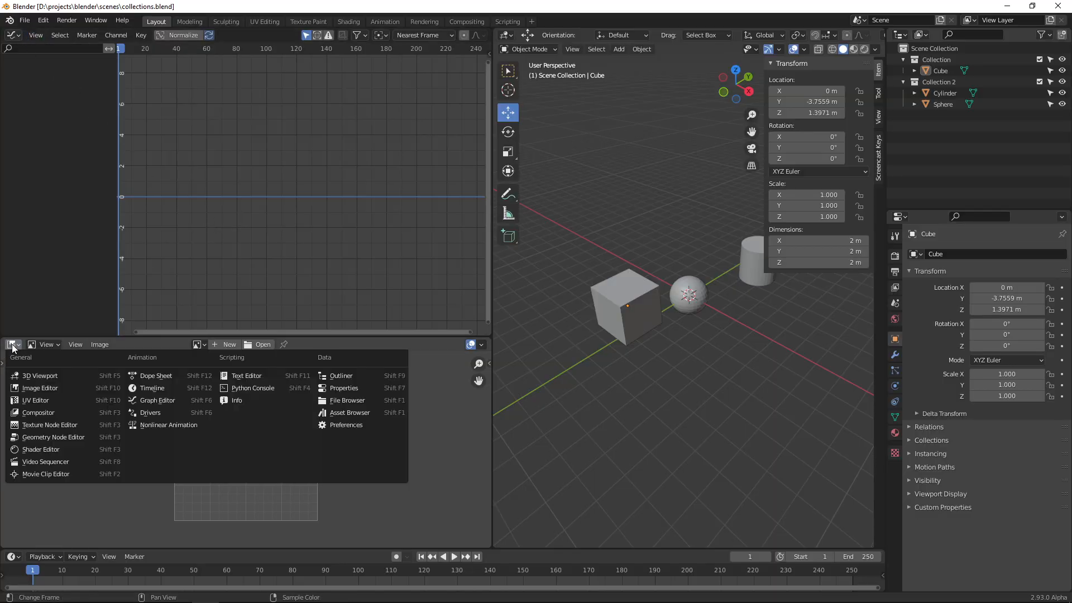
left_click(26, 376)
left_click(14, 35)
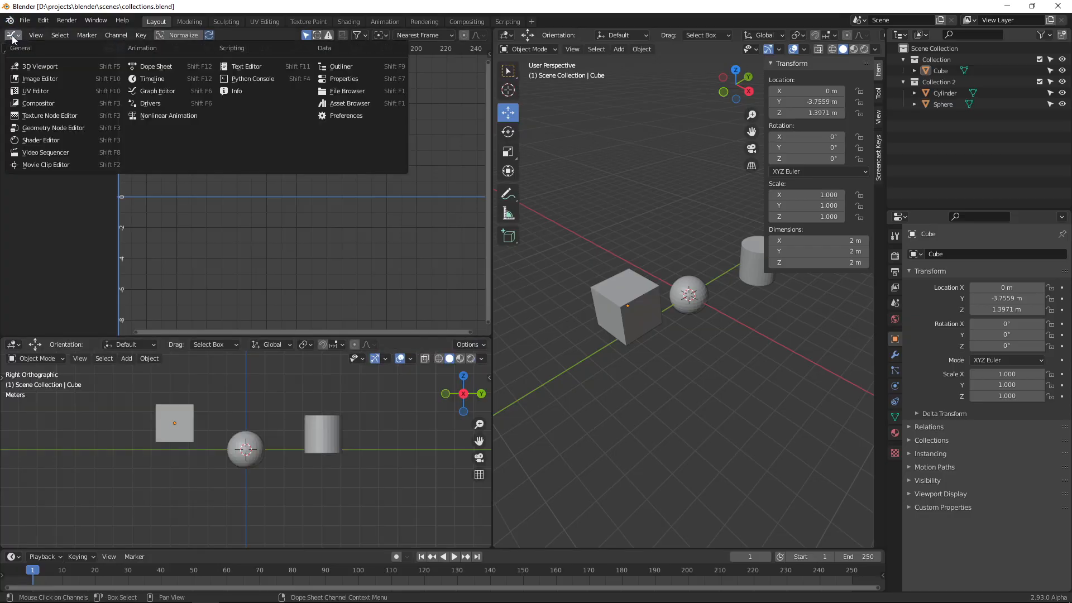
left_click(28, 68)
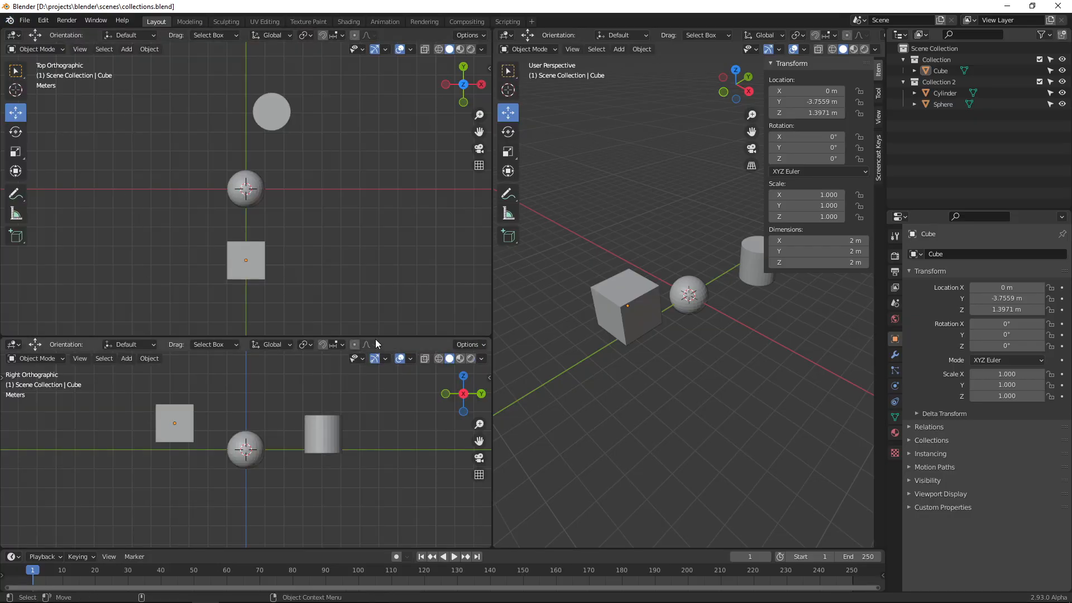
Join the stacked Top and Right viewports, keeping Top, and join the large User Perspective viewport over the result to leave a single 3D viewport
right_click(395, 337)
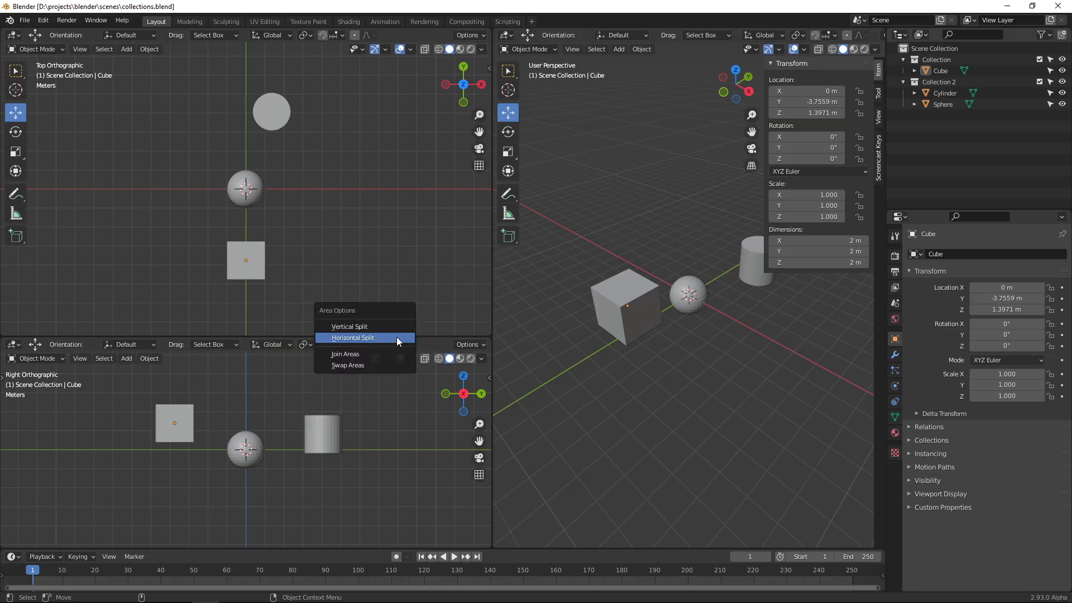
left_click(351, 357)
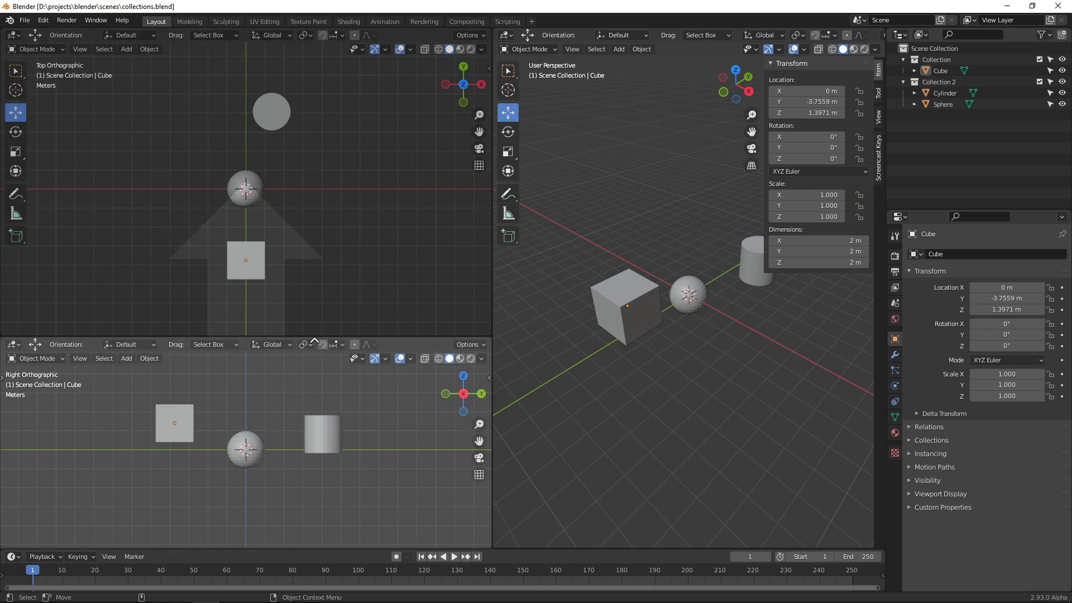
left_click(277, 409)
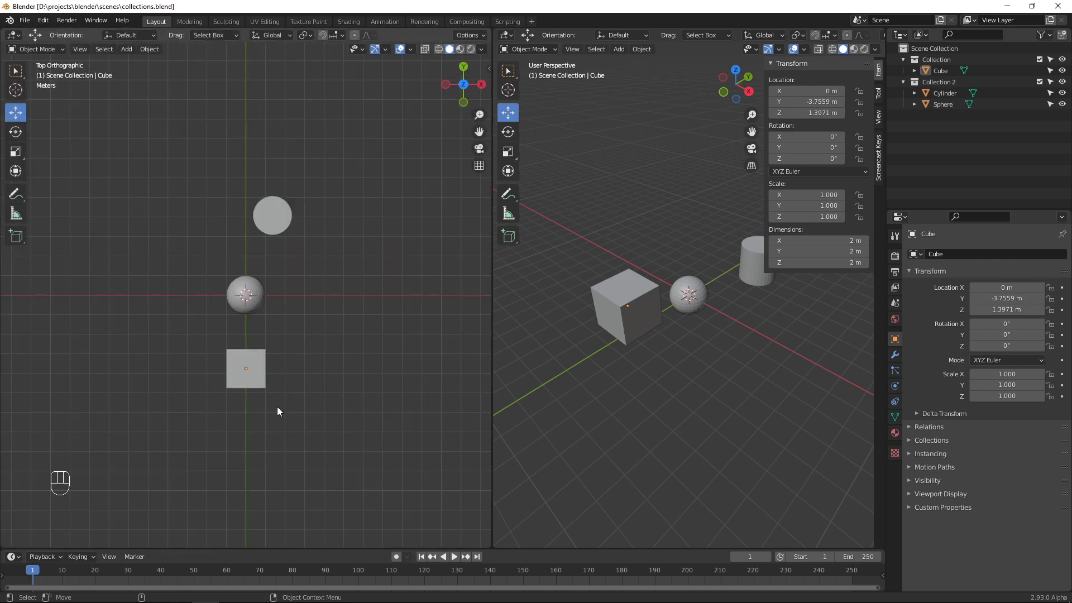
right_click(491, 374)
left_click(447, 375)
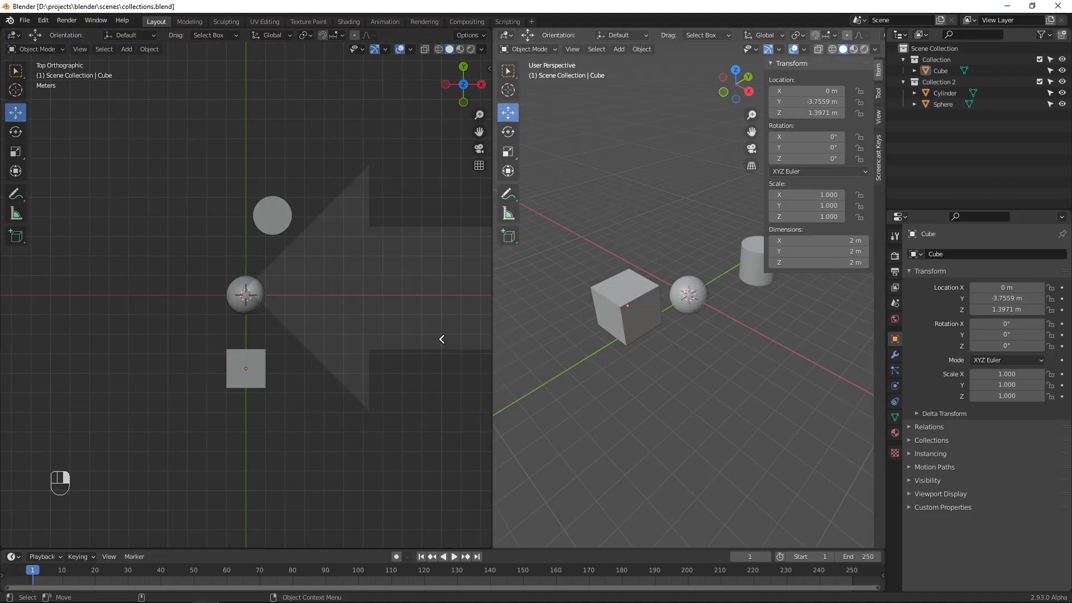
left_click(422, 332)
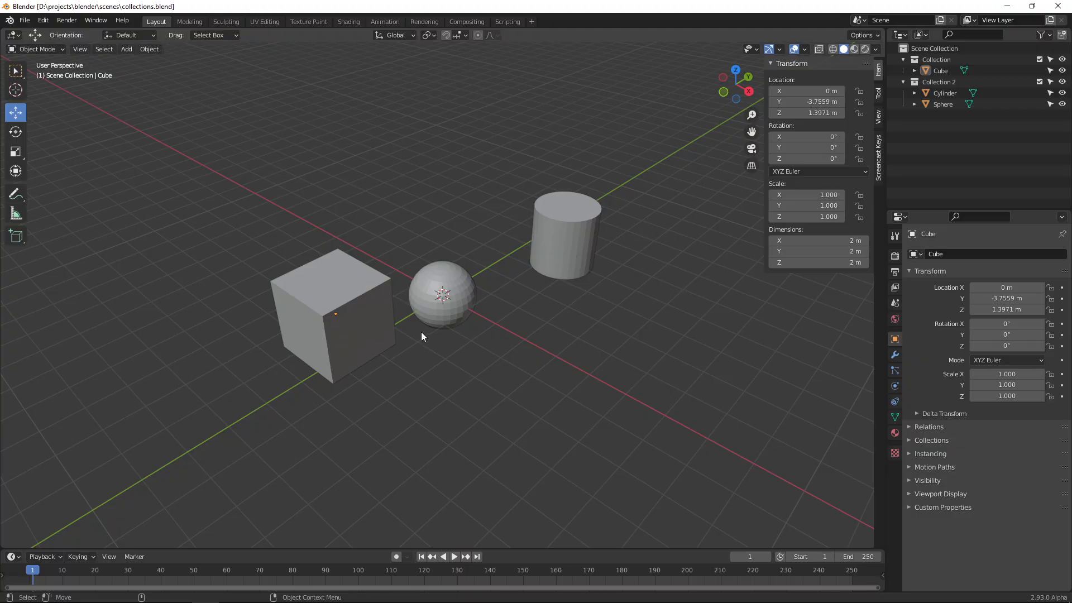
Hide the sidebar, split the 3D viewport vertically near its middle, and split the resulting left view horizontally
key("n")
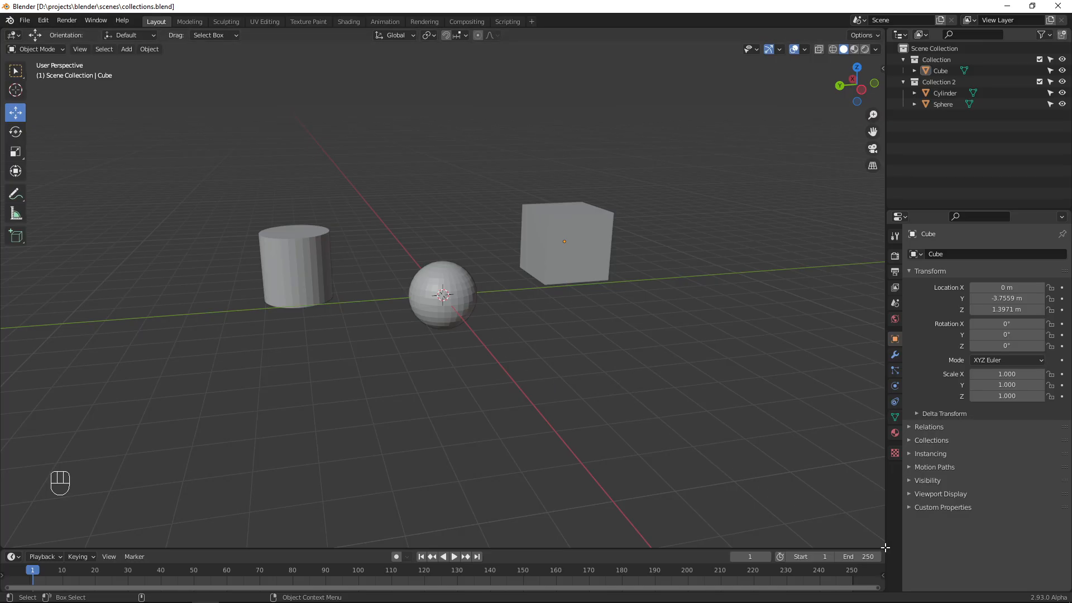
left_click_drag(885, 548, 410, 396)
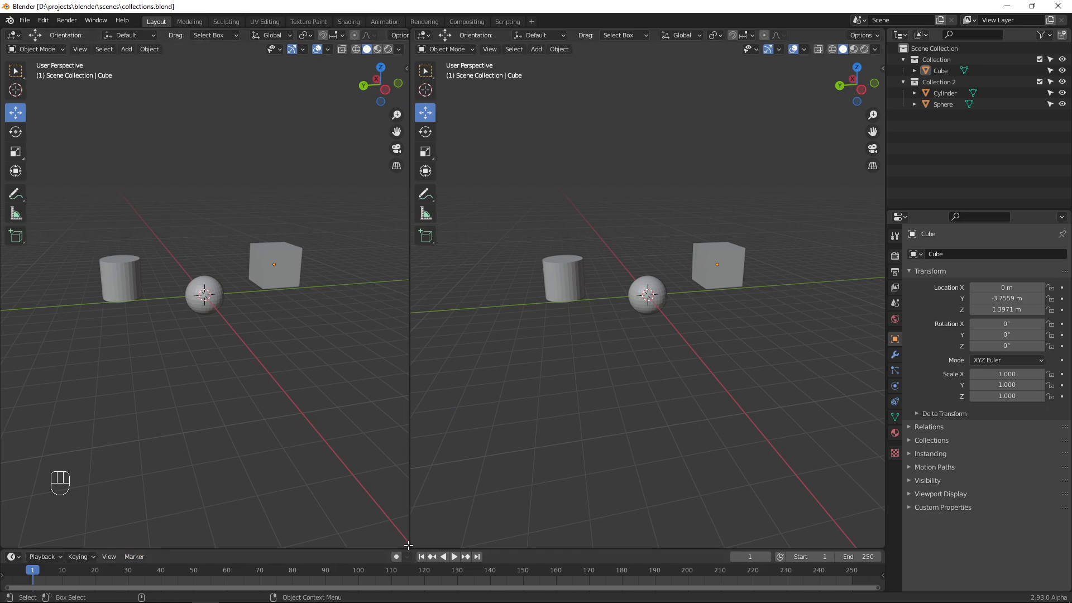
left_click_drag(408, 548, 378, 296)
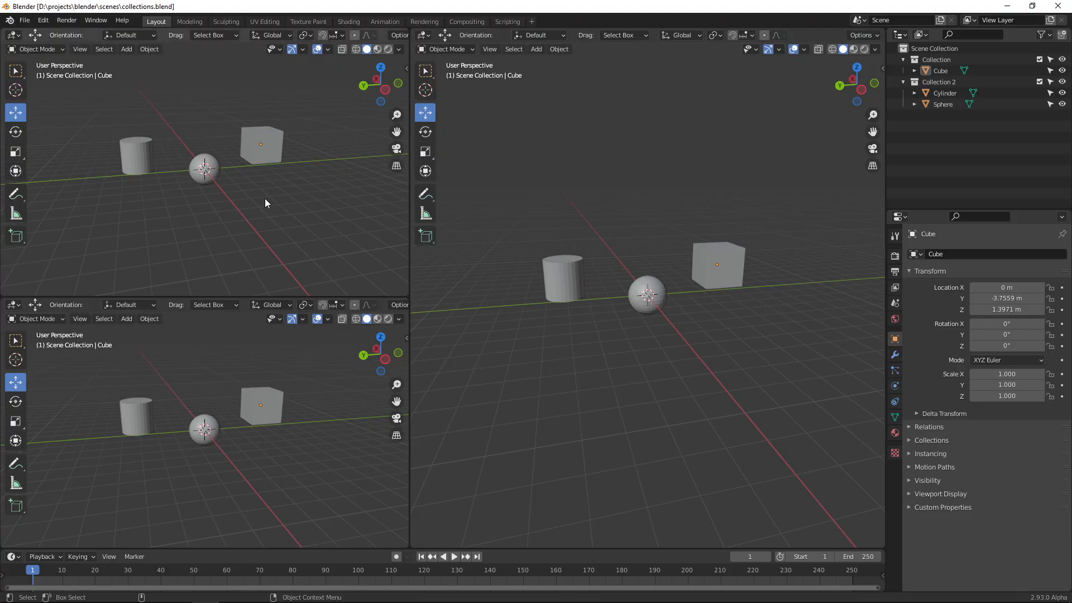
Split each stacked left viewport horizontally again, and try to join one of them across the vertical border with the large viewport
left_click_drag(407, 294, 359, 144)
left_click_drag(404, 298, 362, 434)
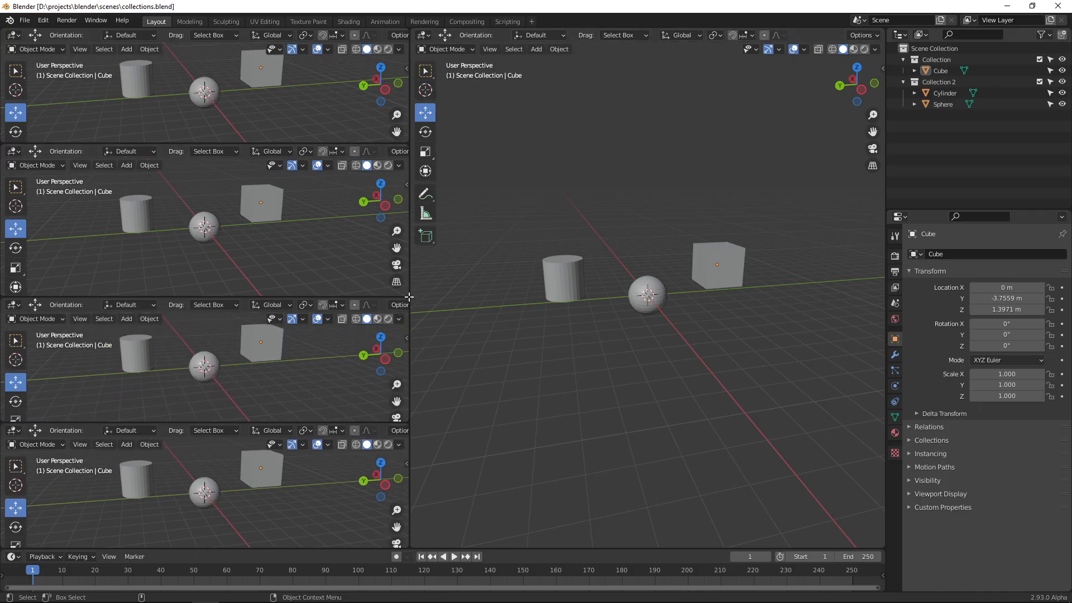
left_click_drag(411, 297, 431, 297)
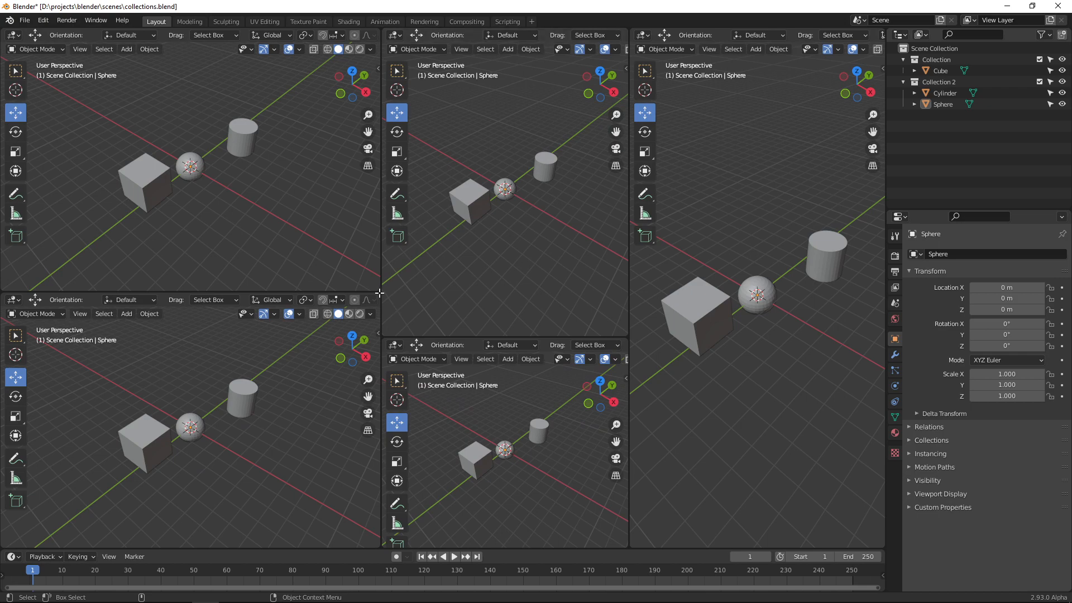
Split the lower-left viewport into smaller views and rejoin them, including a try at merging one into the middle column
left_click_drag(379, 295, 175, 425)
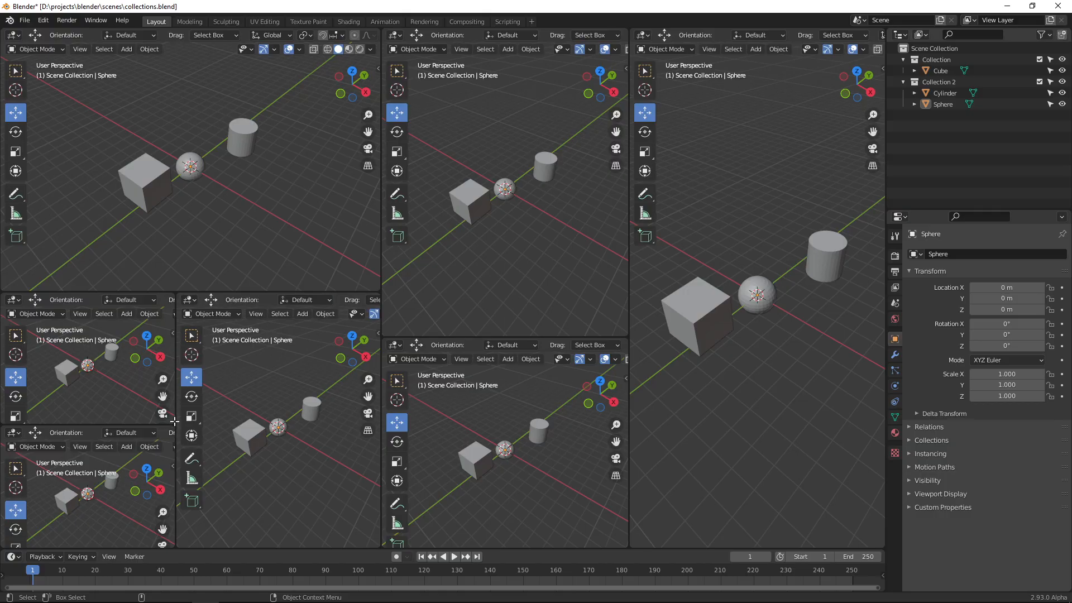
left_click_drag(174, 421, 167, 447)
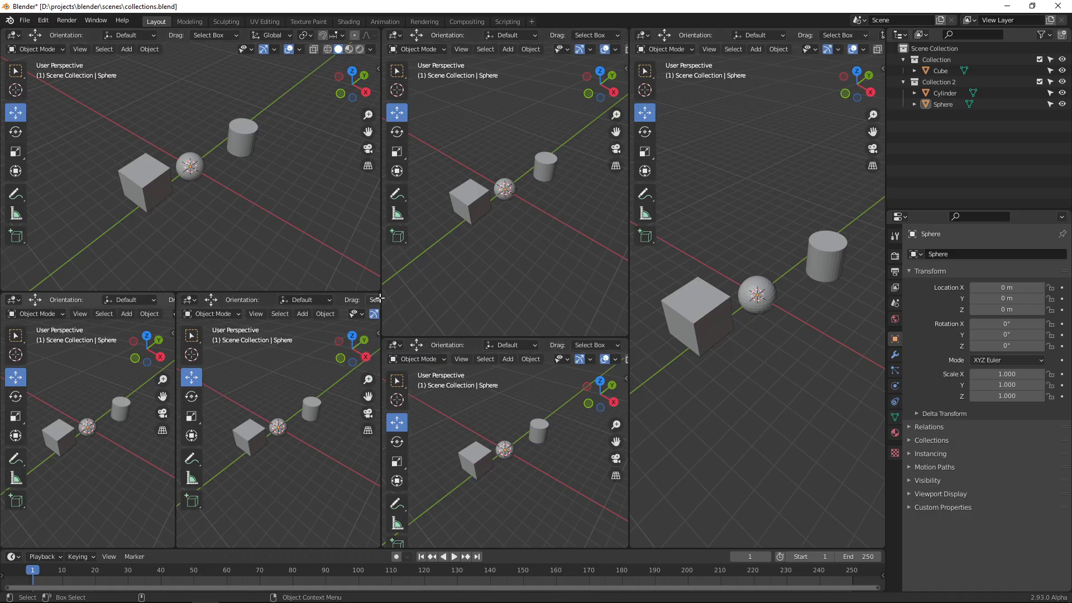
left_click_drag(380, 296, 495, 296)
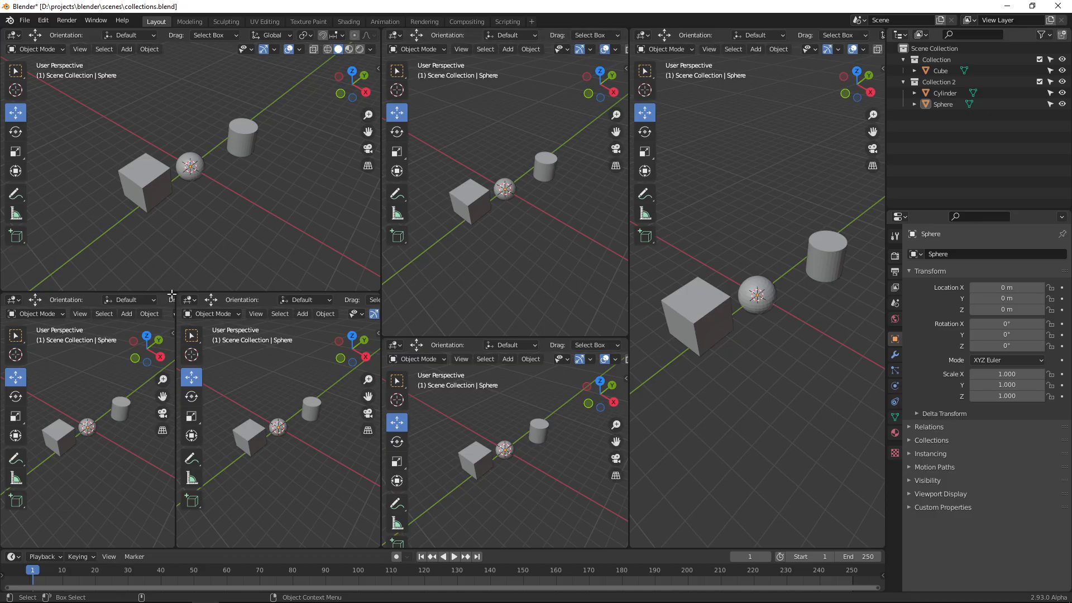
left_click_drag(171, 294, 331, 344)
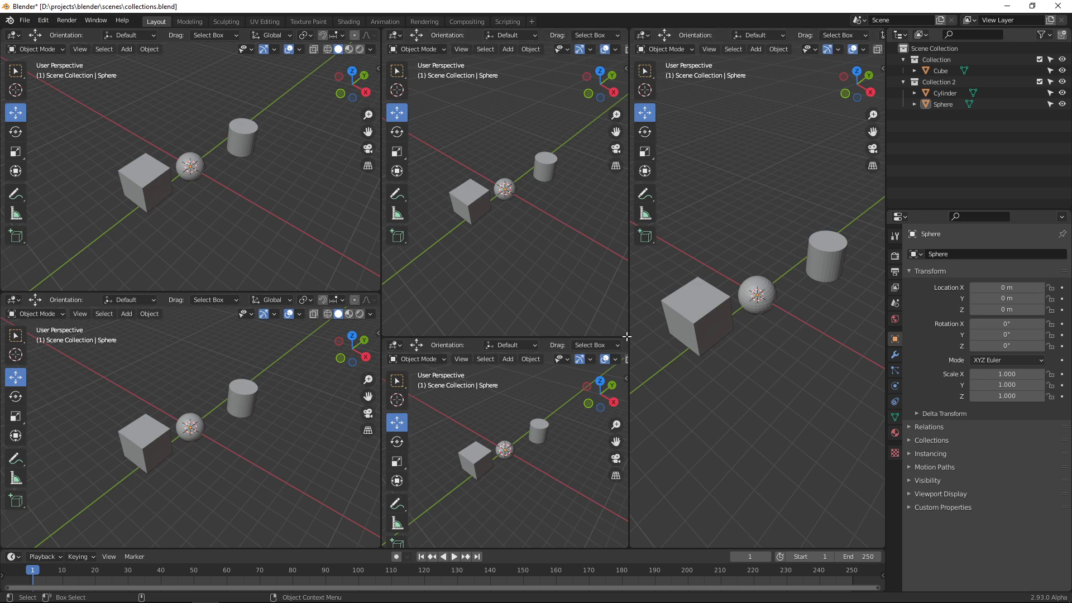
Join the stacked middle and left viewports, and merge the remaining side-by-side columns into a single 3D viewport
mouse_move(626, 339)
left_mouse_down()
mouse_move(625, 325)
mouse_move(614, 351)
left_mouse_up()
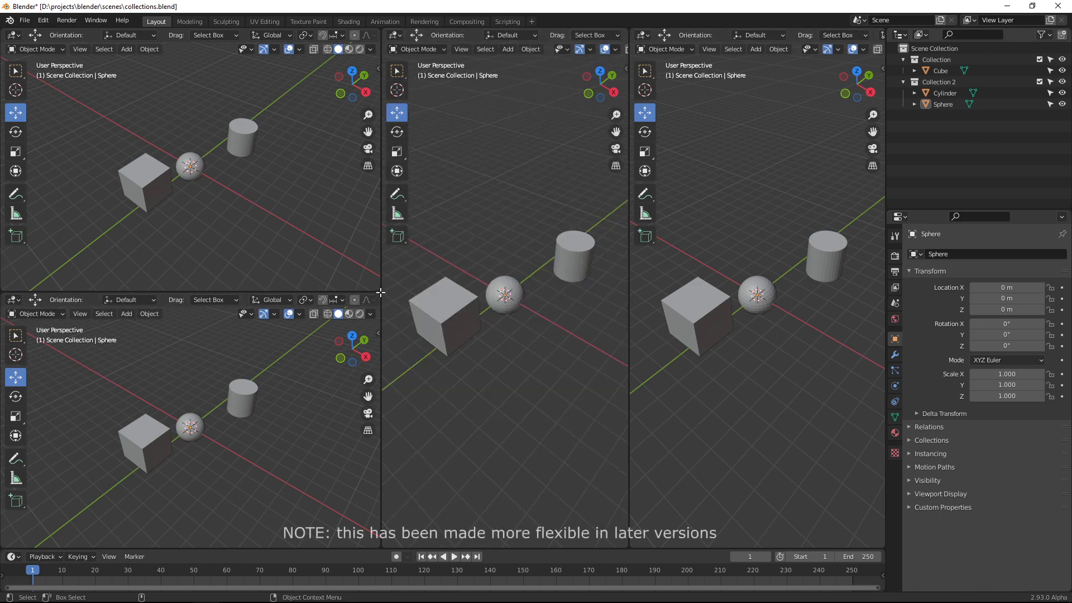
left_click_drag(380, 292, 375, 381)
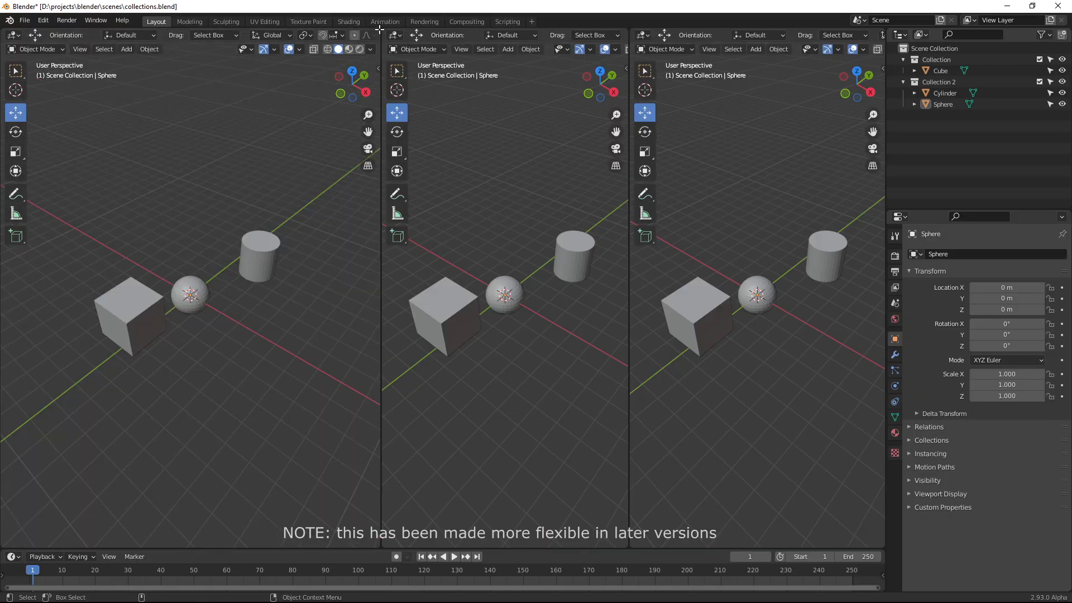
left_click_drag(382, 29, 503, 67)
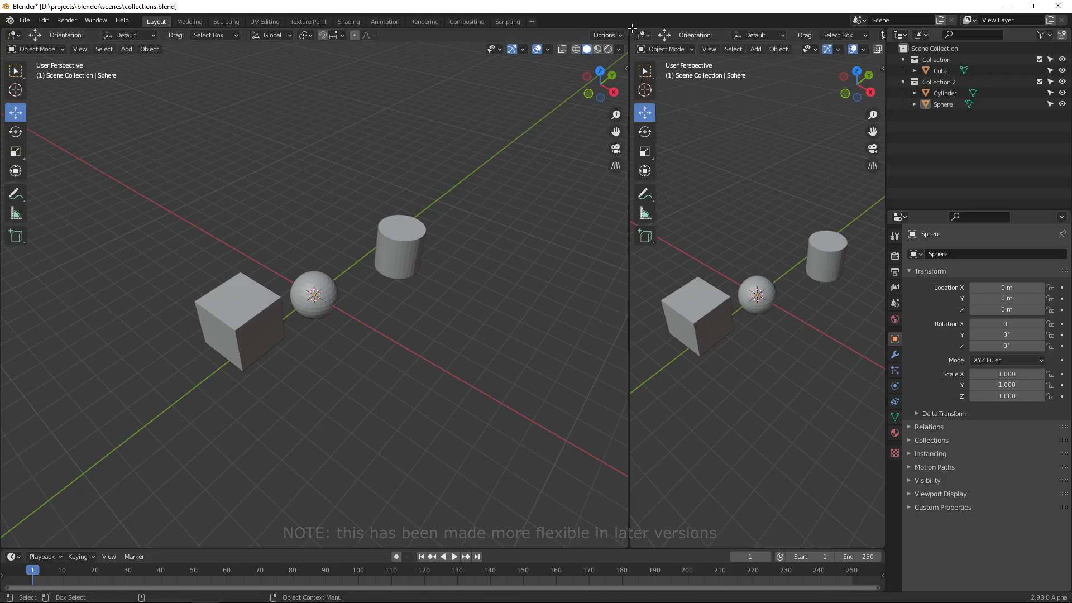
left_click_drag(626, 29, 520, 216)
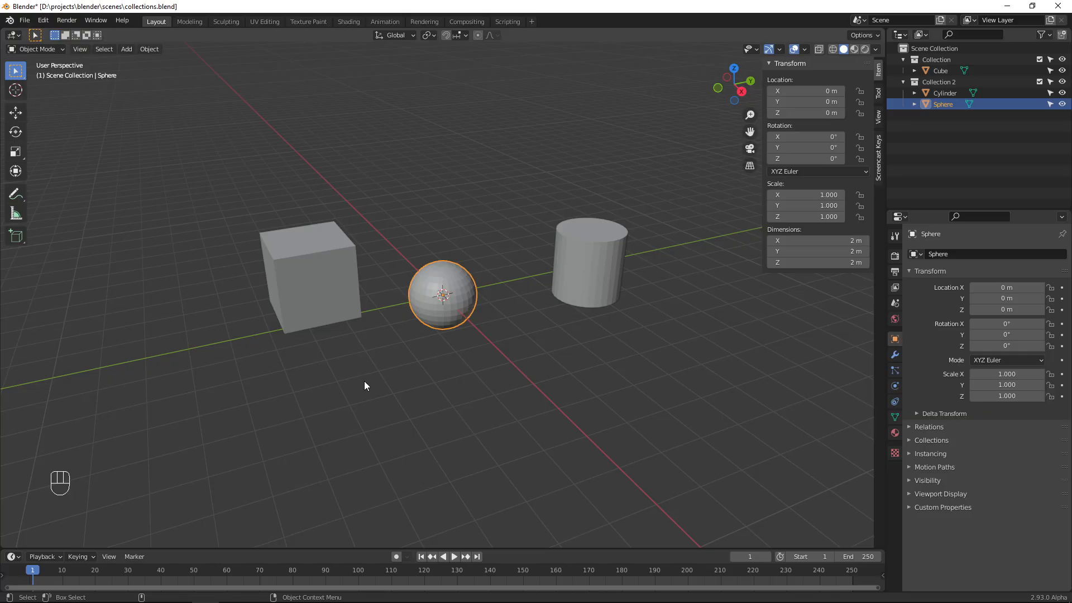
Place the 3D cursor at several different points around the cube, sphere and cylinder without changing the active tool
right_click(348, 387, "shift")
right_click(518, 377, "shift")
right_click(581, 359, "shift")
right_click(485, 237, "shift")
right_click(400, 378, "shift")
Use the Cursor tool to place the 3D cursor at several points, and leave it on the empty grid in front of the sphere
left_click(16, 90)
left_click_drag(491, 365, 623, 364)
left_click(501, 227)
left_click(373, 374)
left_click(555, 368)
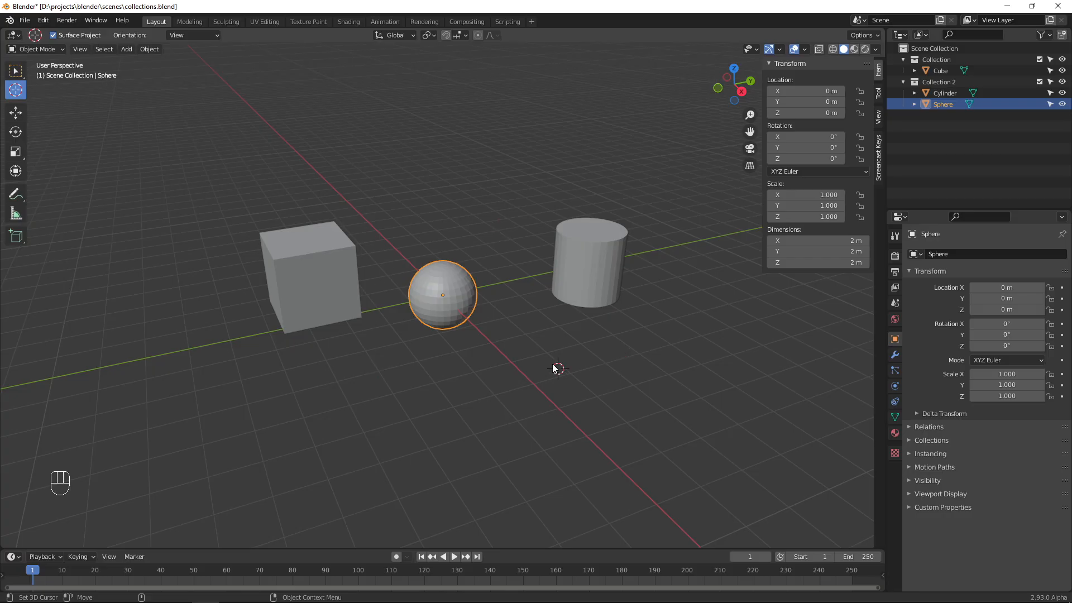
left_click(504, 300)
left_click(373, 382)
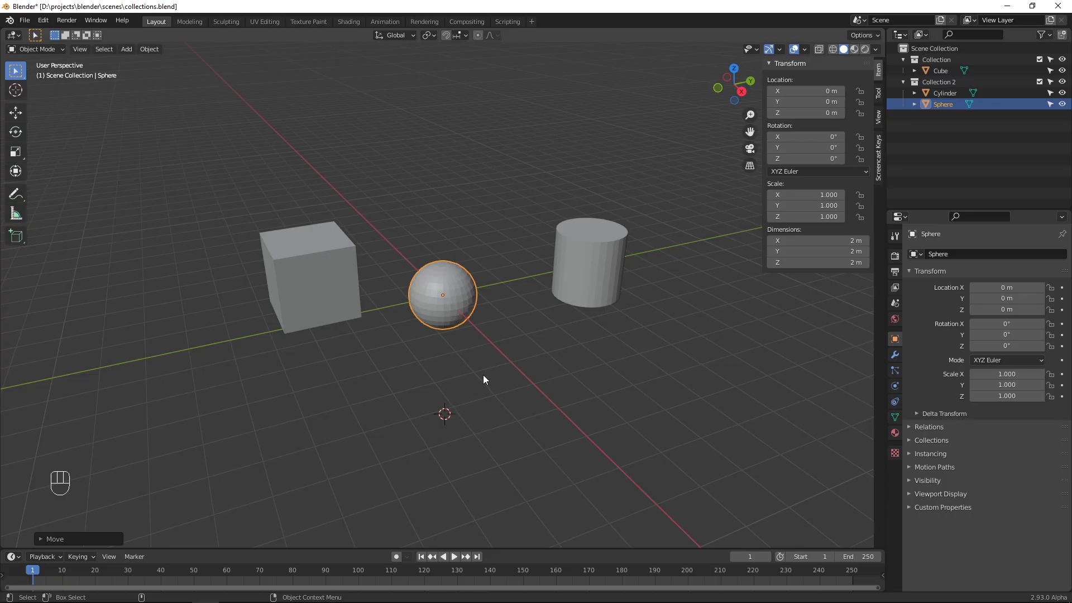
Snap the selected sphere to the 3D cursor
key("shift+s")
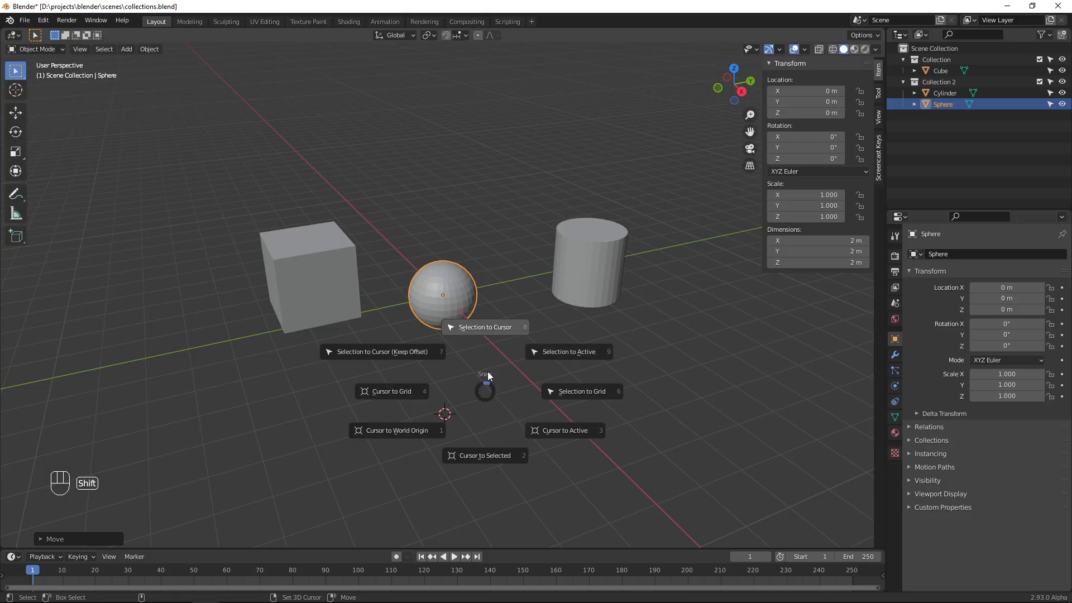
left_click(489, 330)
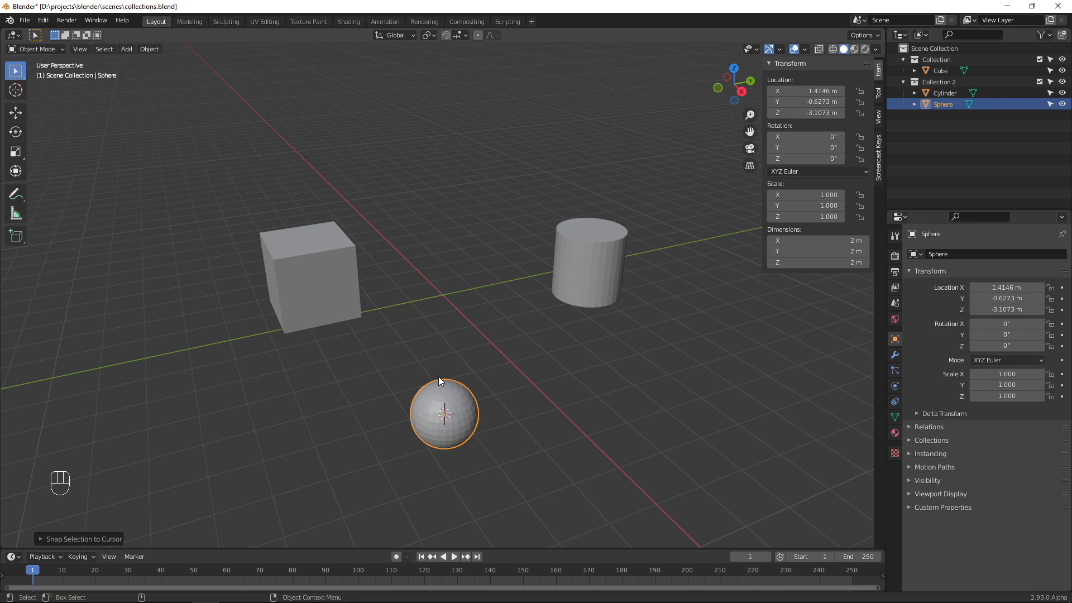
Snap the 3D cursor to the selected cylinder, and return it to the world origin
left_click(586, 261)
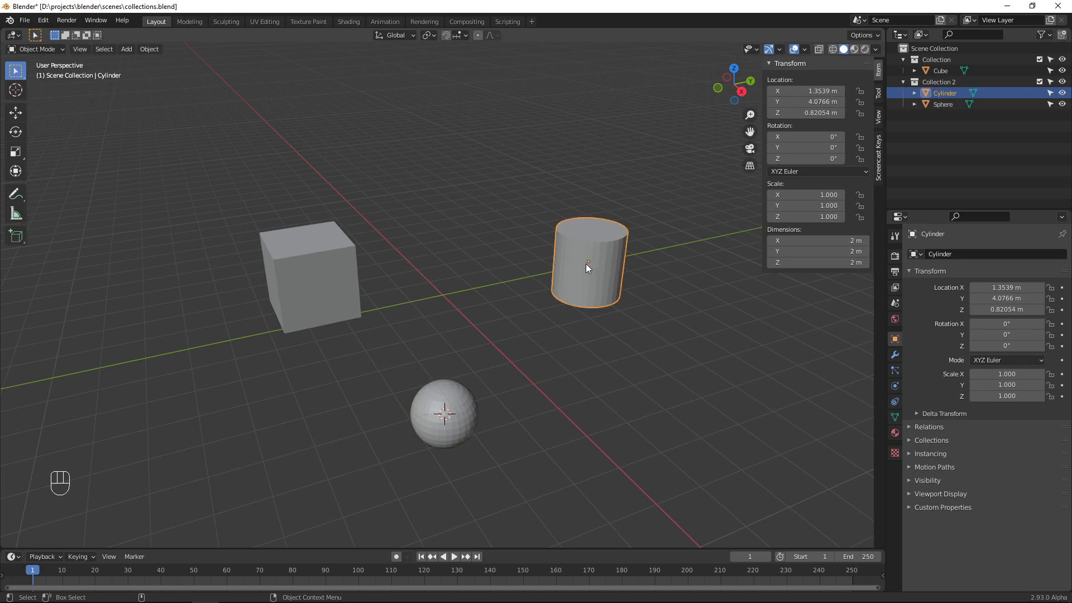
key("shift")
key("shift+s")
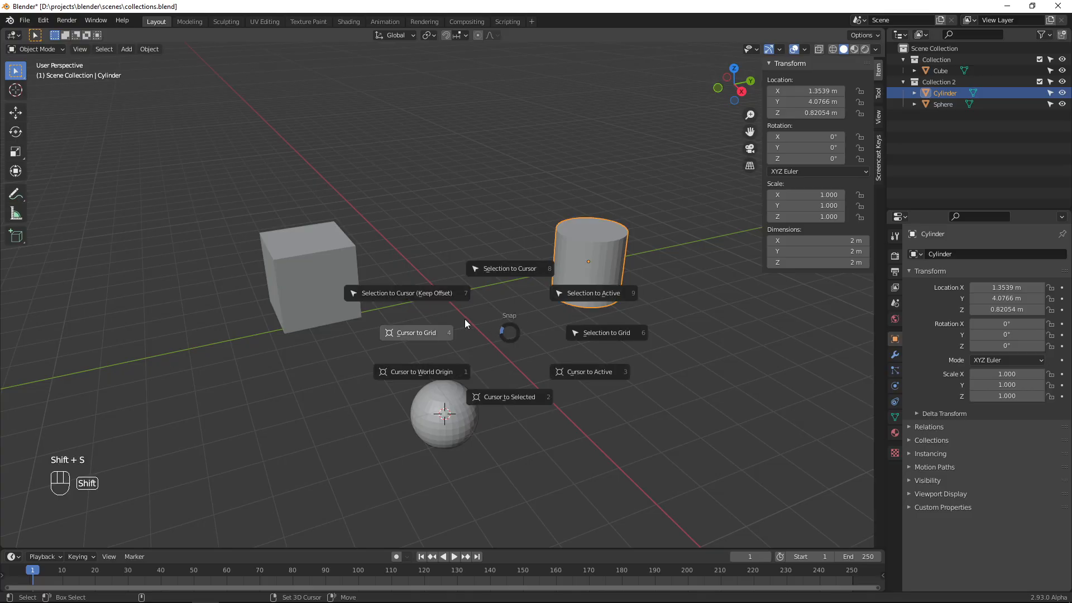
left_click(519, 402)
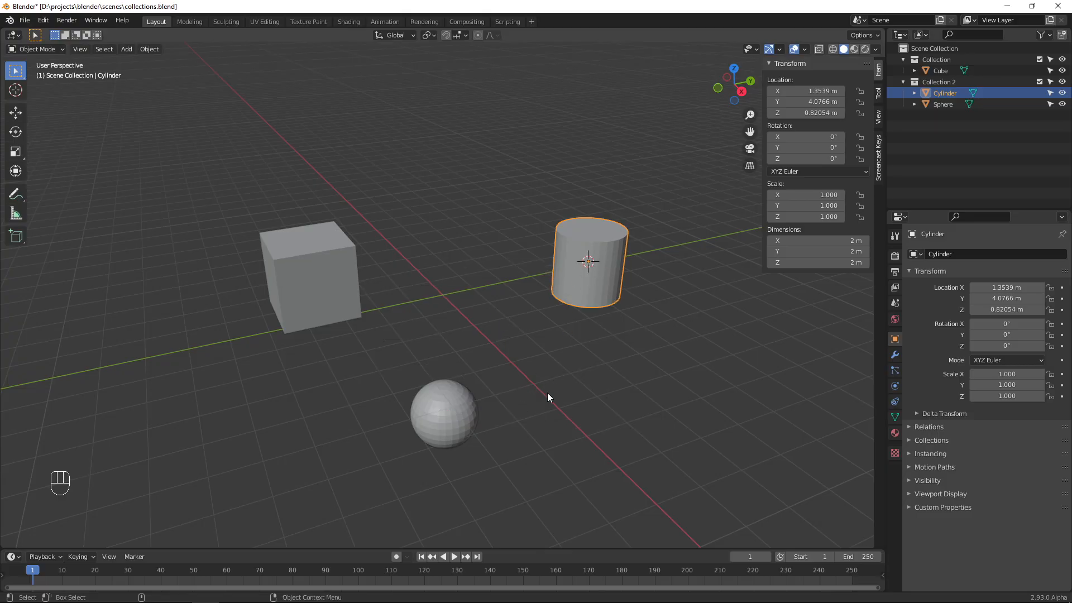
key("shift+s")
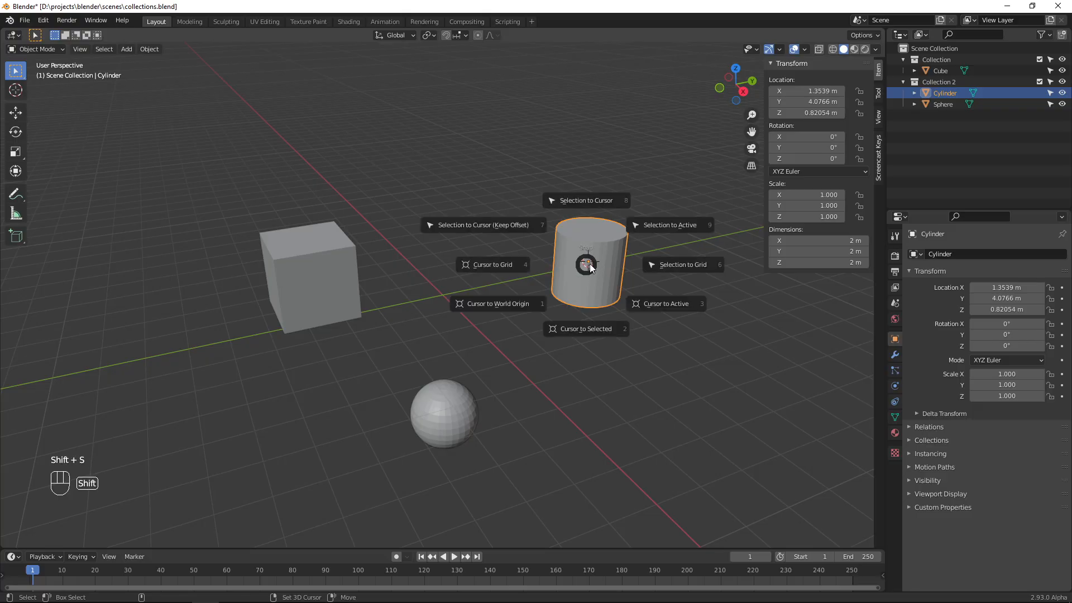
left_click(495, 306)
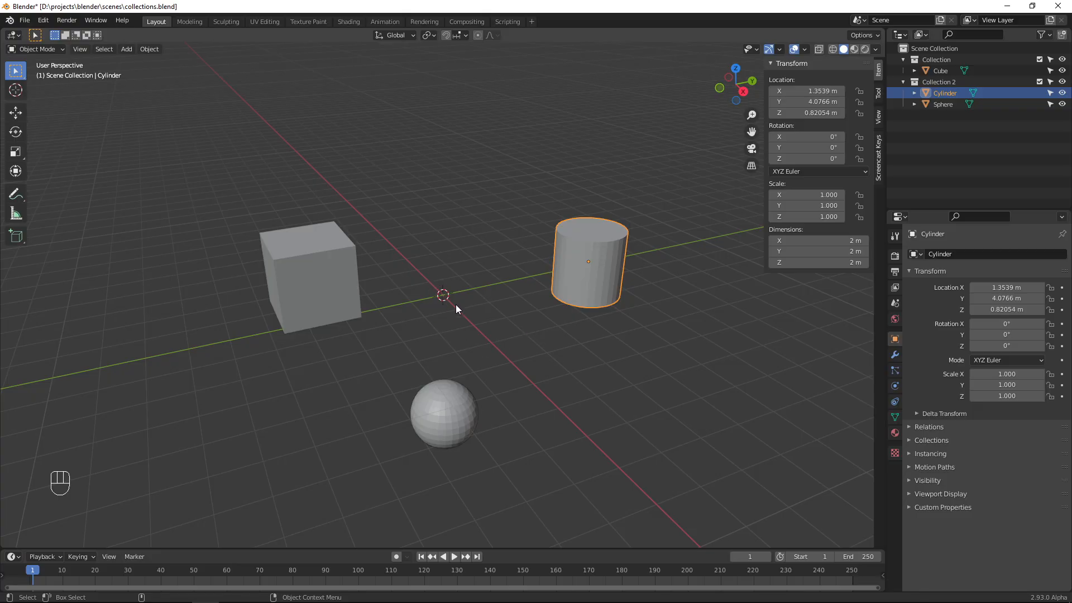
Set the transform pivot point to 3D Cursor, try rotating the cylinder around the world origin, and undo the rotation
left_click(433, 35)
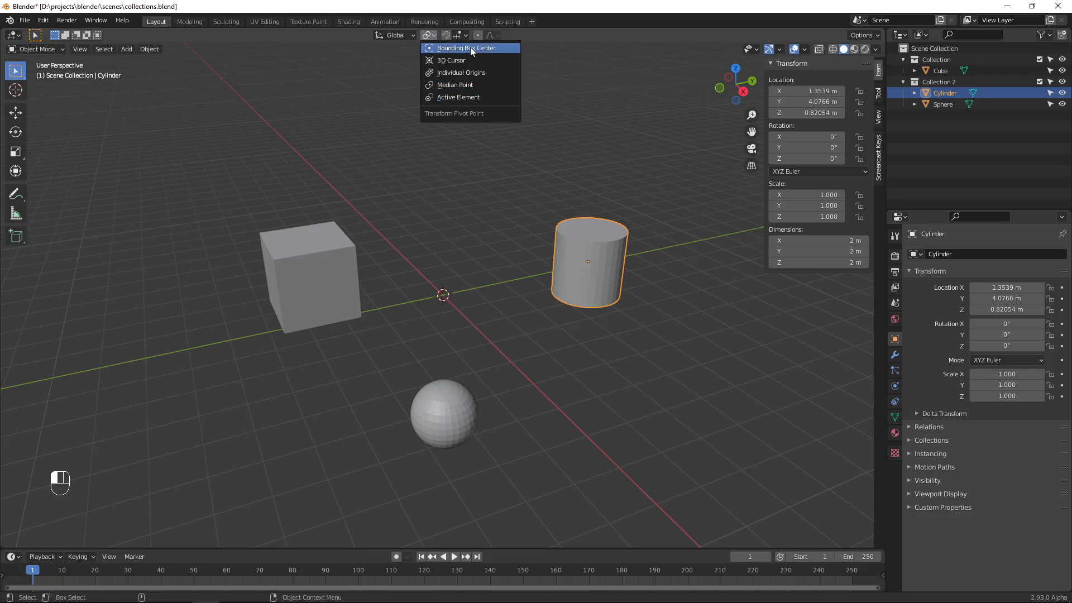
left_click(460, 60)
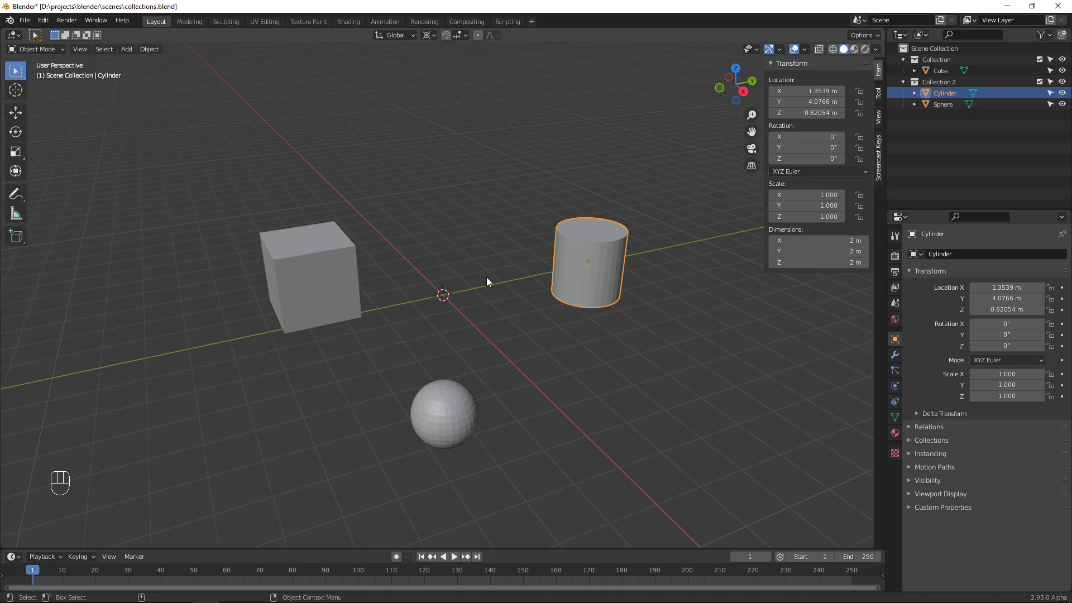
key("e")
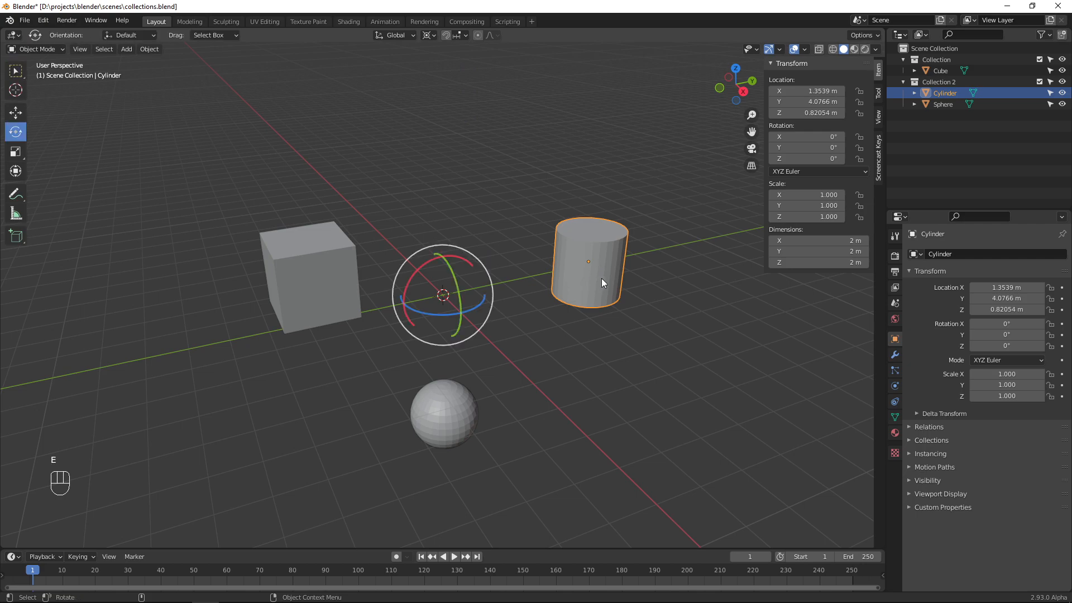
mouse_move(417, 267)
left_mouse_down()
mouse_move(379, 280)
mouse_move(459, 239)
mouse_move(394, 285)
mouse_move(420, 257)
mouse_move(370, 272)
mouse_move(398, 263)
left_mouse_up()
key("ctrl+z")
Set the transform pivot point to Median Point, try rotating the cylinder around its own centre, and undo the rotation
left_click(430, 35)
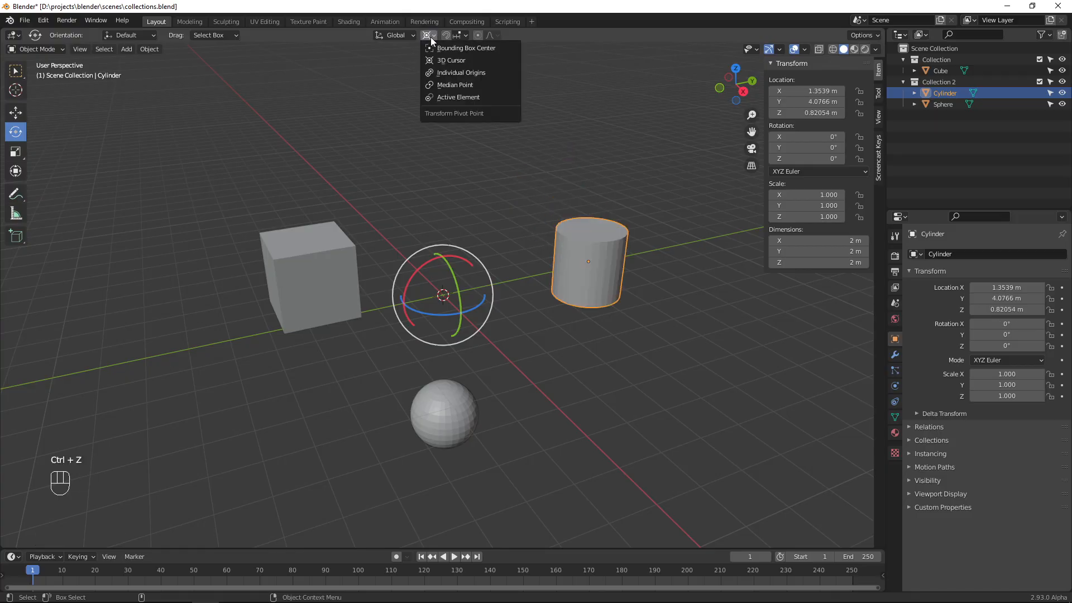
left_click(456, 84)
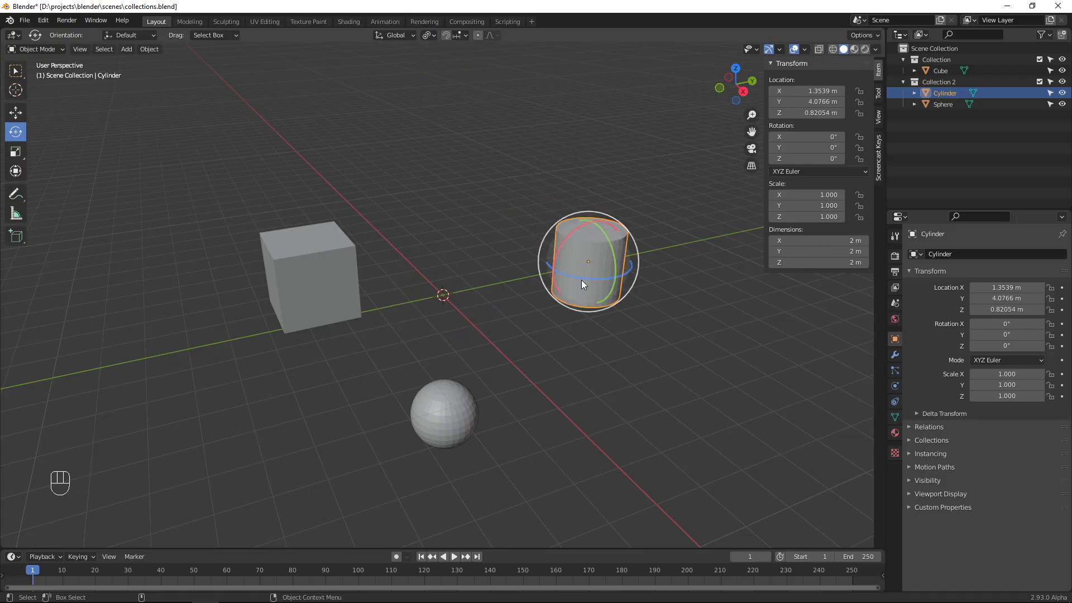
left_click_drag(582, 277, 579, 235)
key("ctrl+z")
key("ctrl+z")
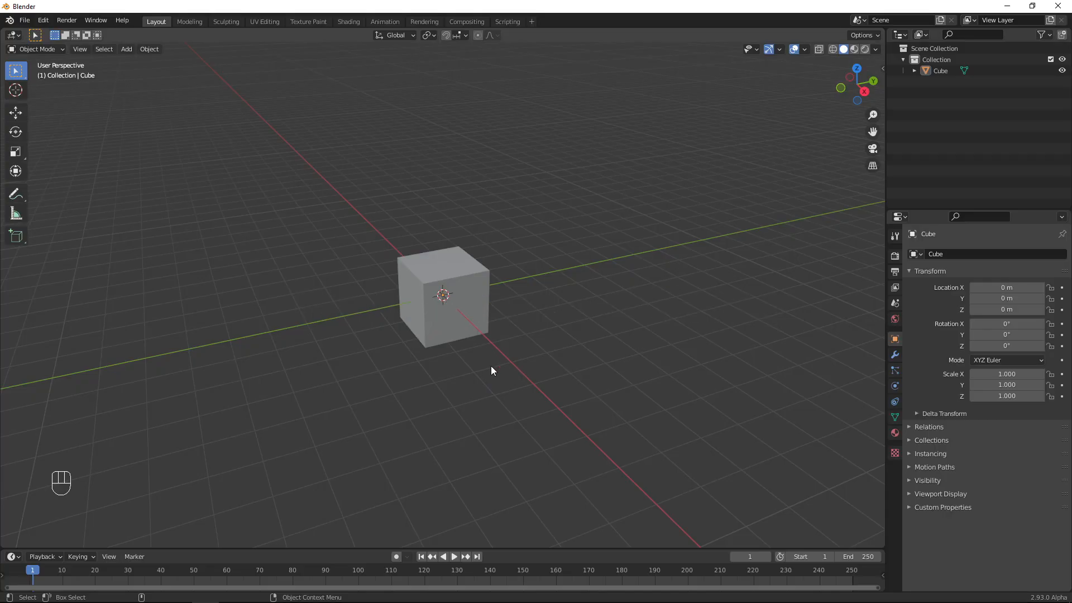
Select the cube at the world origin and switch it to Edit Mode
left_click(473, 313)
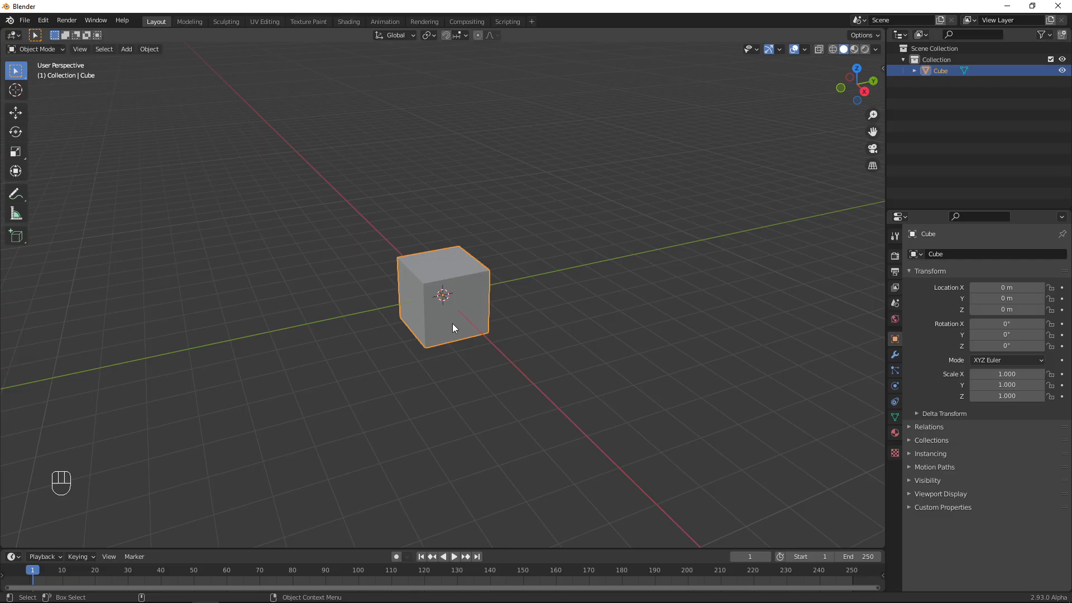
left_click(63, 48)
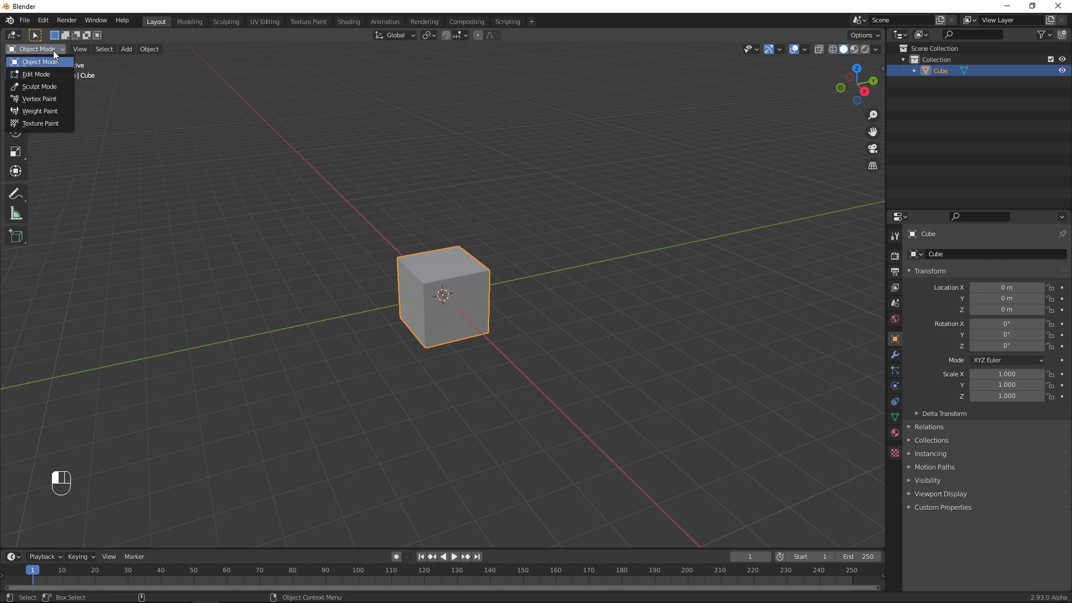
left_click(54, 75)
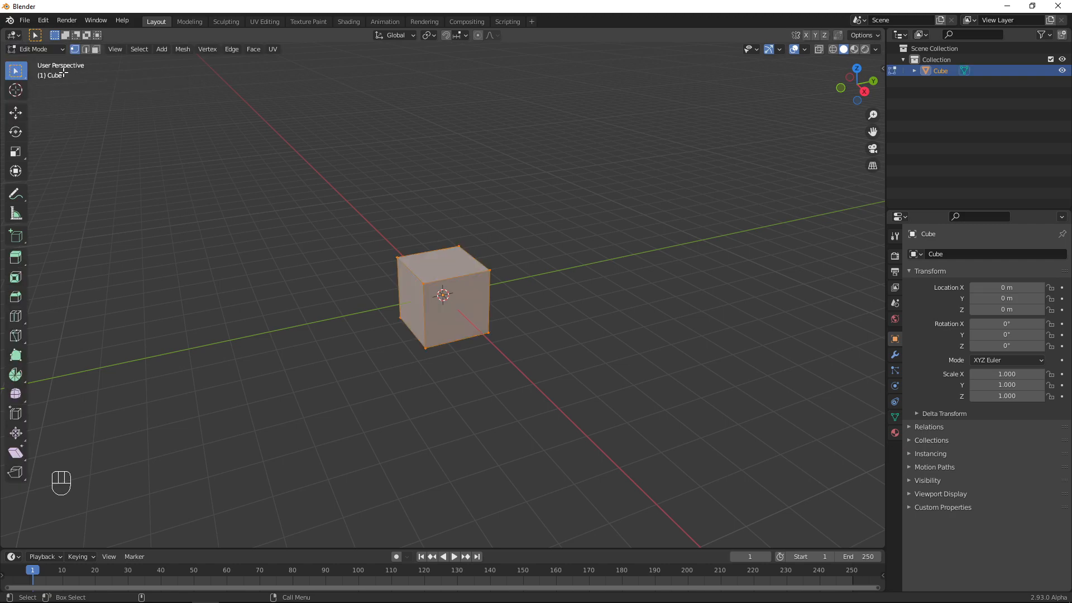
Try moving individual corner vertices on the cube's upper face with the Move tool, undoing each change
left_click(424, 286)
key("w")
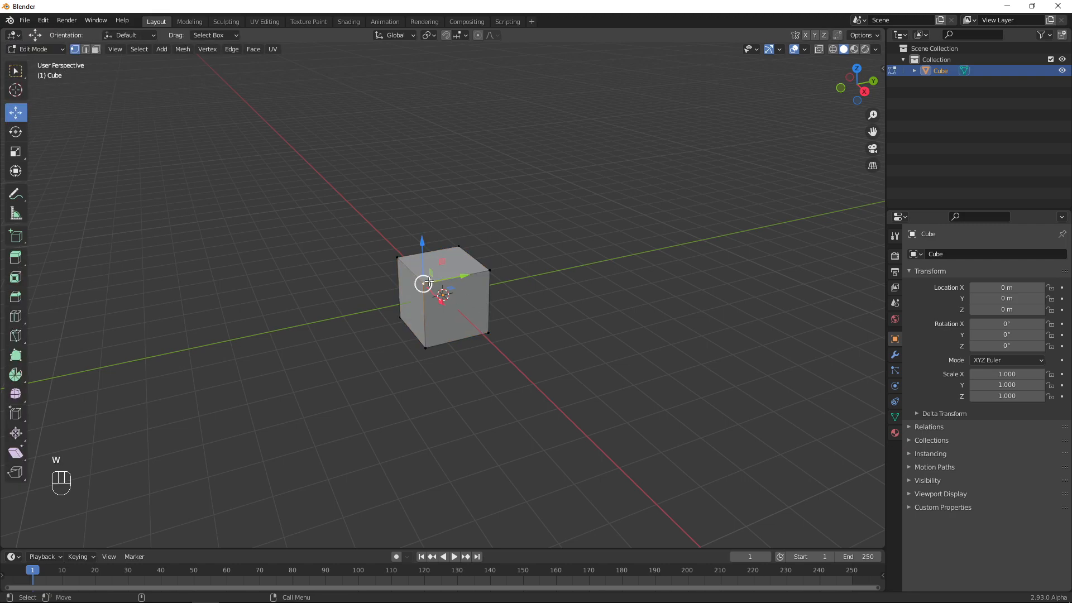
key("ctrl+z")
left_click(491, 272)
left_click_drag(491, 271, 496, 283)
key("ctrl+z")
left_click(460, 247)
key("ctrl+z")
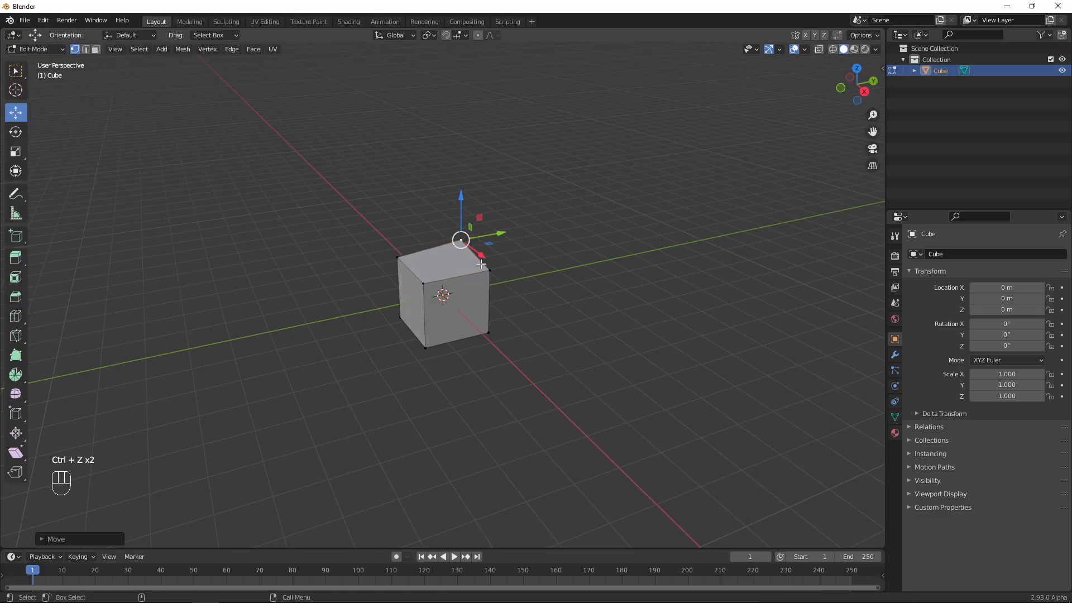
Try a Draw brush stroke on the cube in Sculpt Mode, and undo back to Edit Mode
left_click(45, 49)
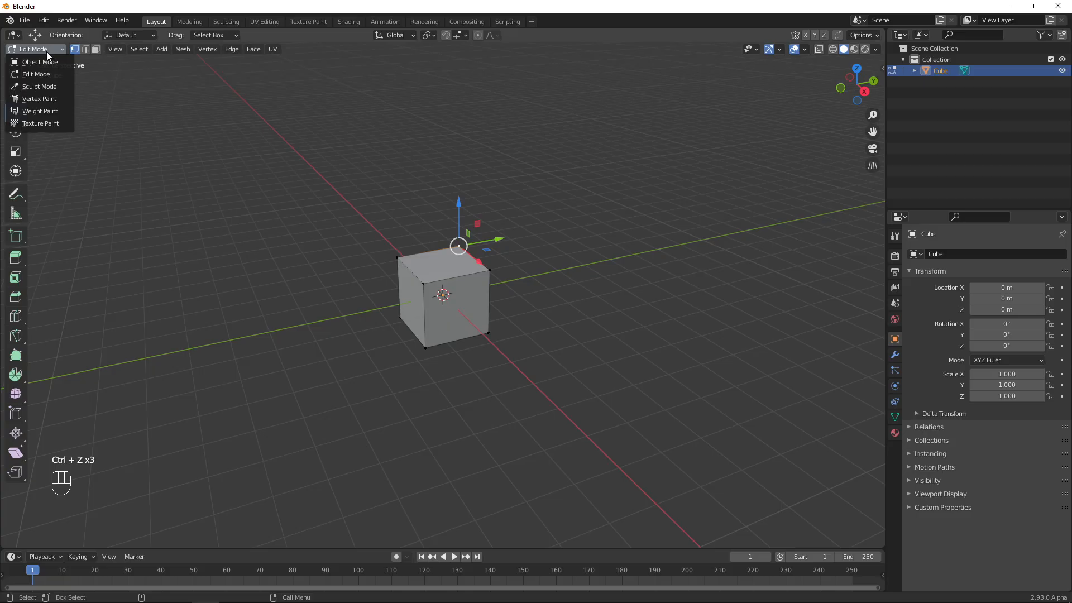
left_click(64, 87)
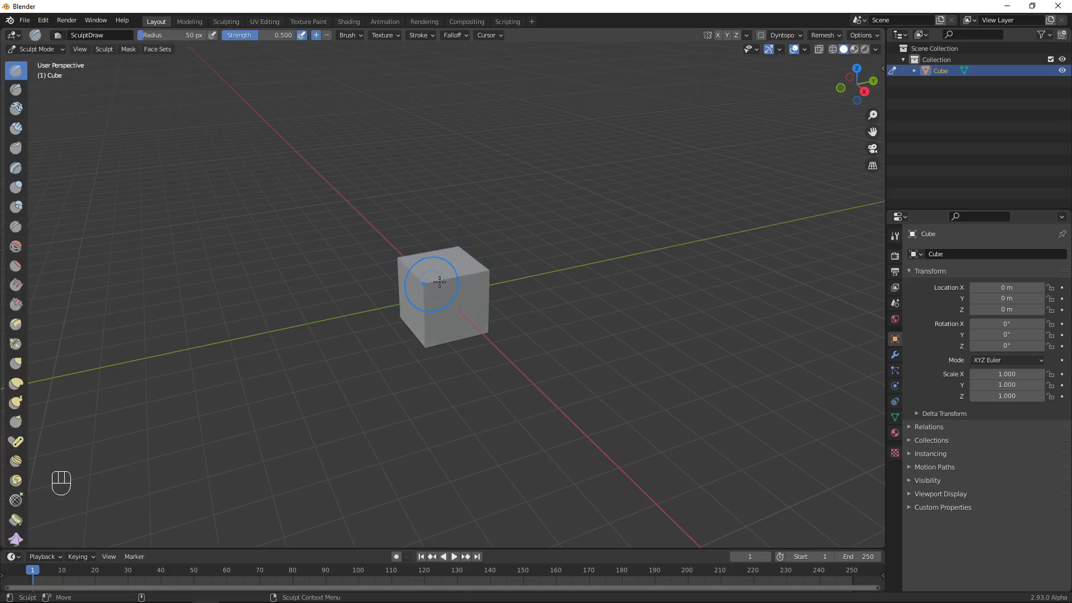
mouse_move(454, 274)
left_mouse_down()
mouse_move(469, 275)
mouse_move(428, 279)
left_mouse_up()
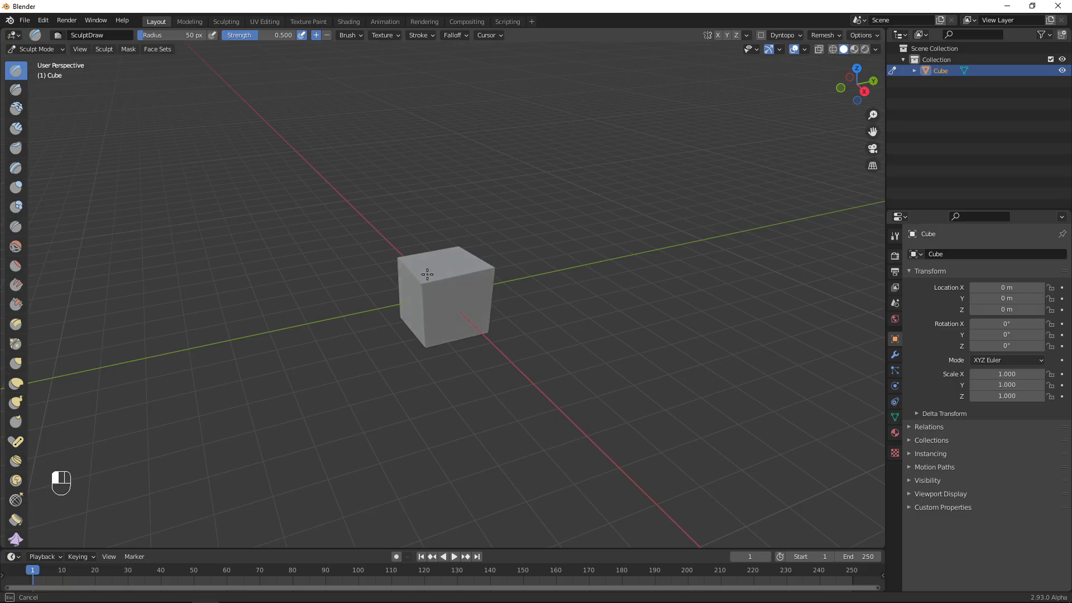
key("ctrl+z")
key("ctrl+z")
key("ctrl+z")
key("ctrl+z")
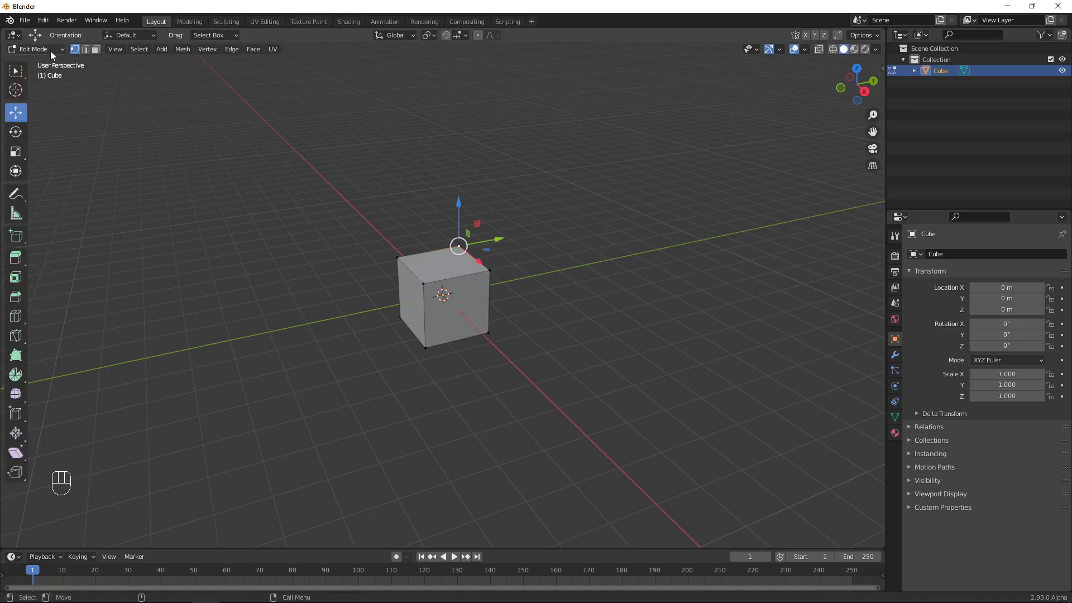
Paint weight 1.000 around the cube's nearest upper corner in Weight Paint mode, and return the cube to Object Mode
left_click(15, 70)
key("q")
key("q")
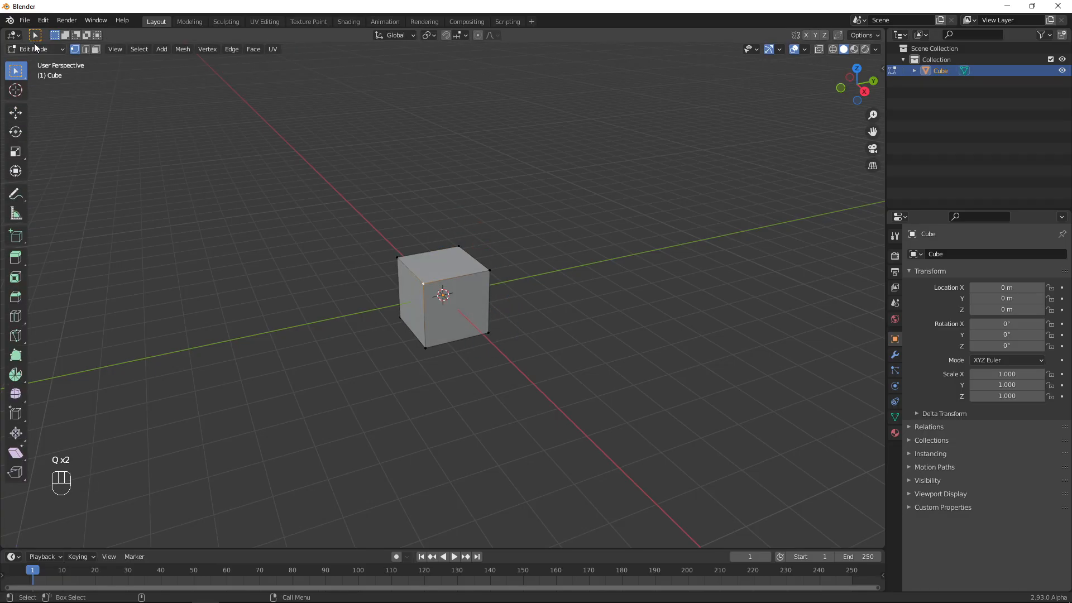
left_click(35, 49)
left_click(56, 111)
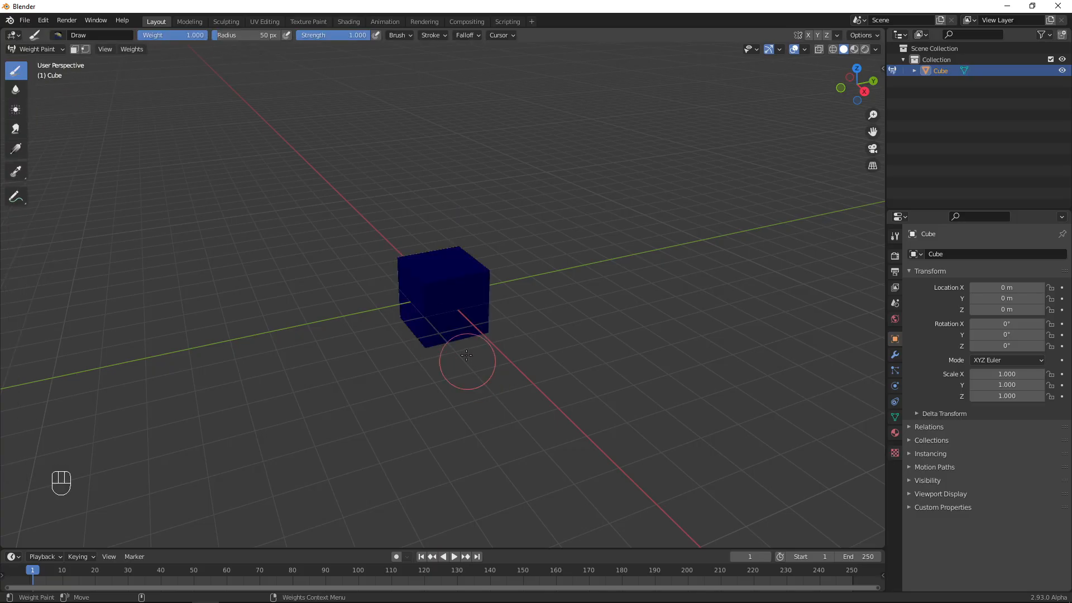
mouse_move(438, 294)
left_mouse_down()
mouse_move(424, 288)
mouse_move(438, 273)
mouse_move(413, 282)
mouse_move(427, 290)
mouse_move(441, 259)
mouse_move(411, 264)
mouse_move(438, 285)
left_mouse_up()
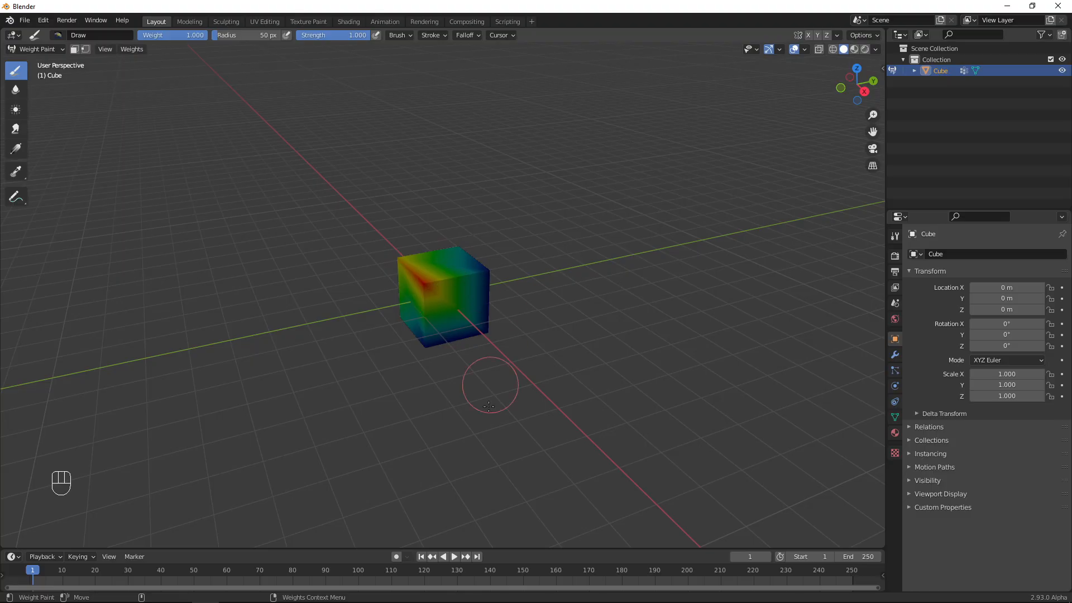
left_click(52, 51)
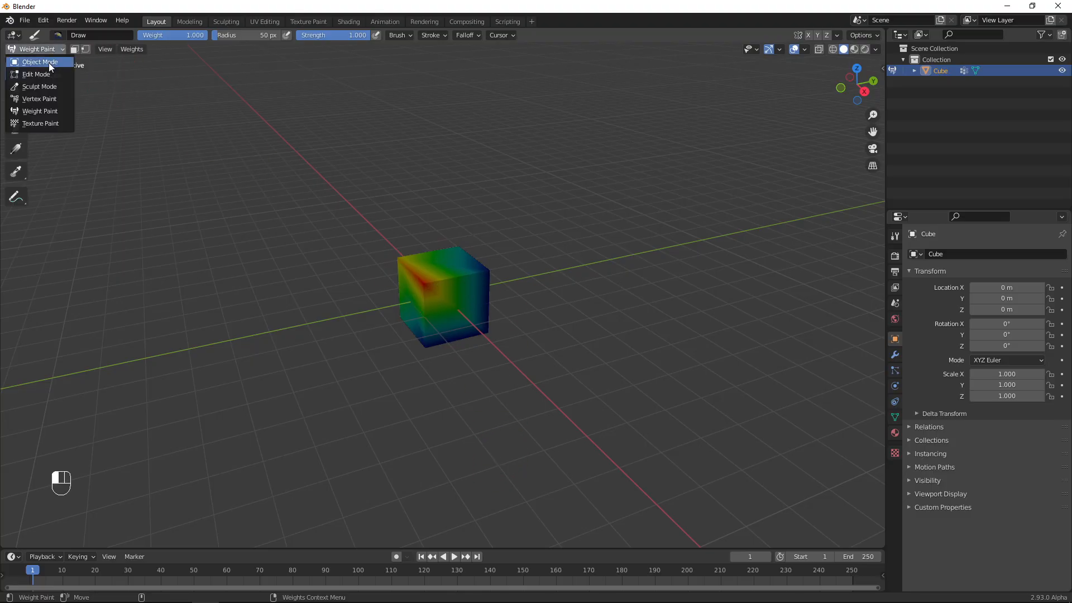
left_click(49, 62)
Toggle the cube between Edit Mode and Object Mode twice, finishing with Object Mode chosen
middle_click_drag(578, 183, 540, 326)
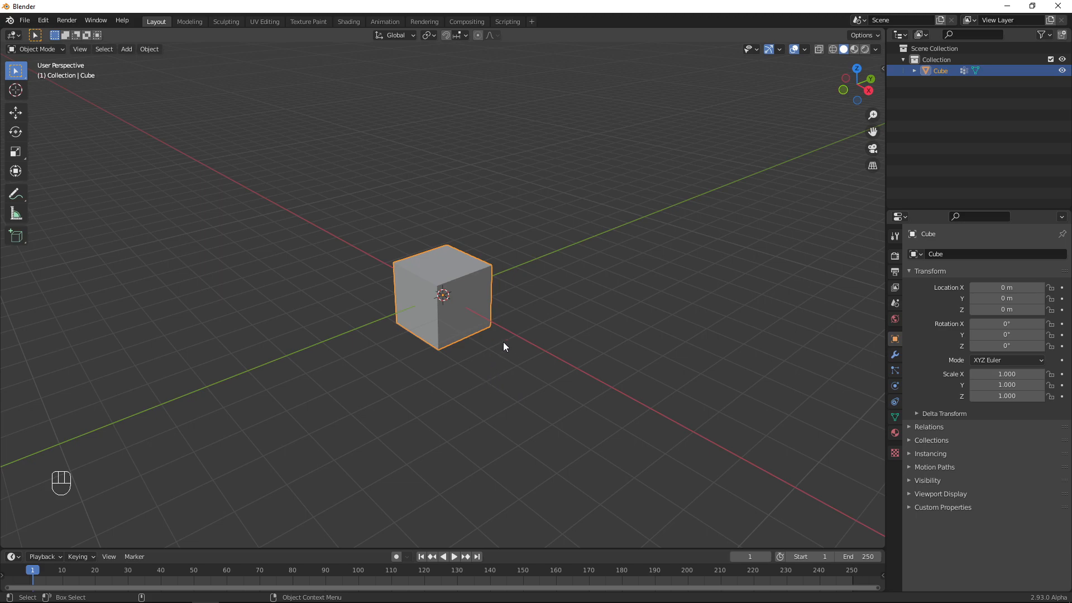
key("Tab")
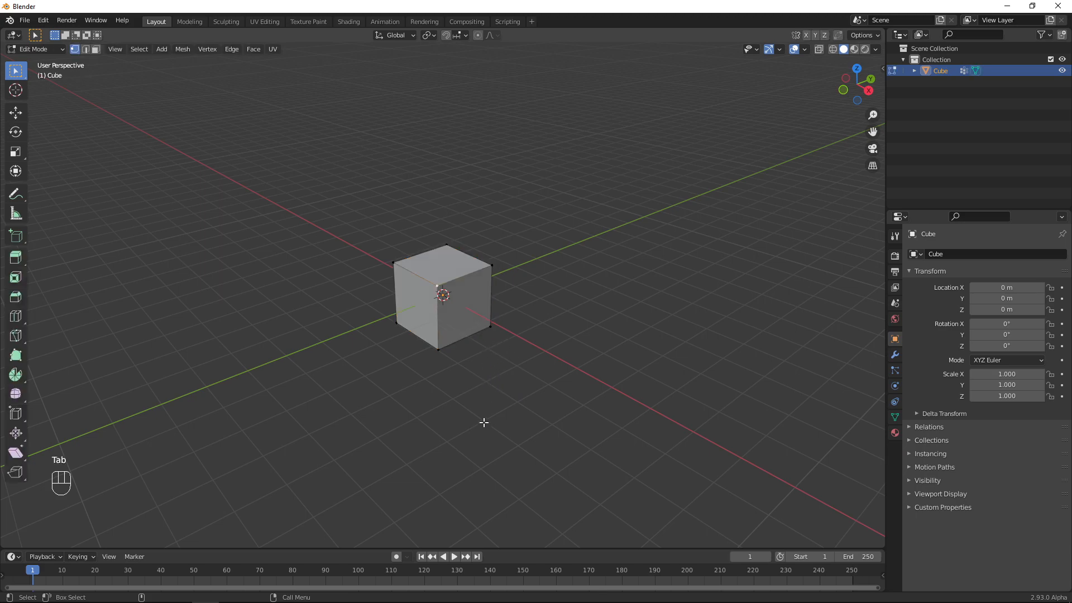
key("Tab")
key("Tab")
key("Tab")
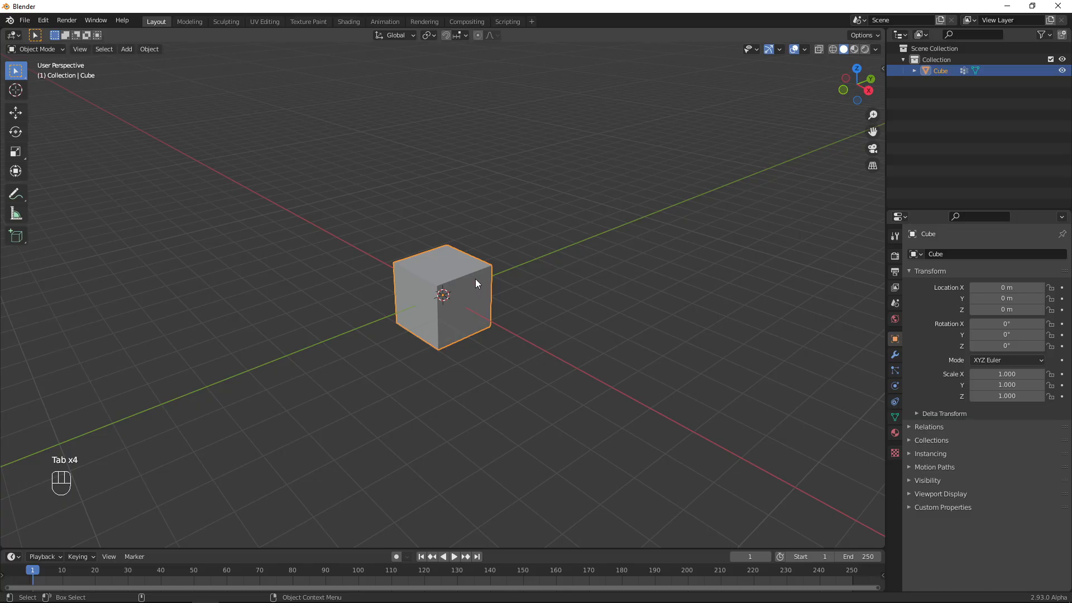
key("ctrl")
key("ctrl+Tab")
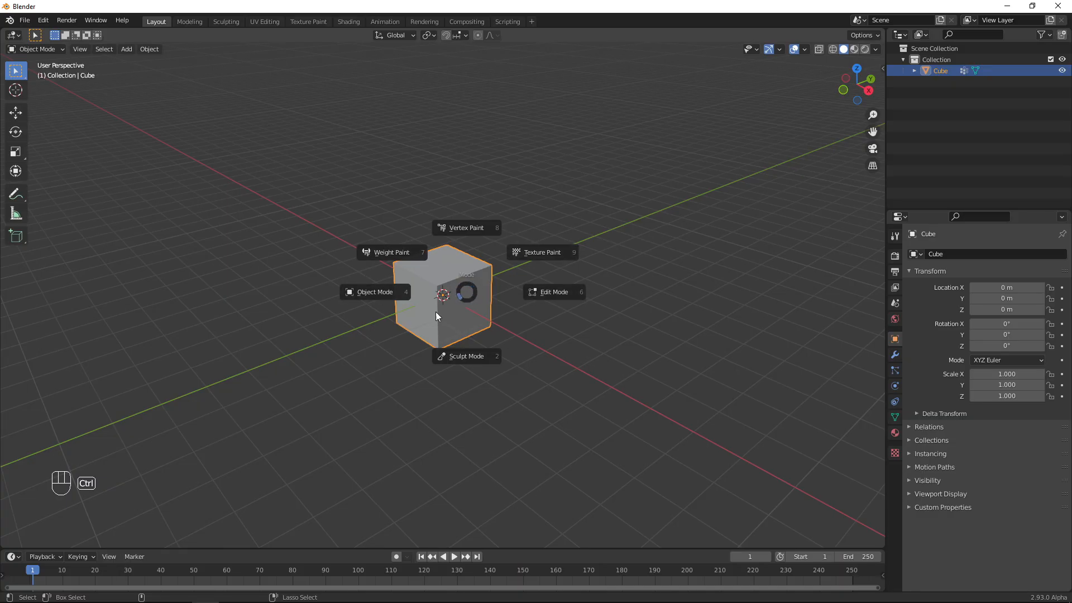
left_click(397, 296)
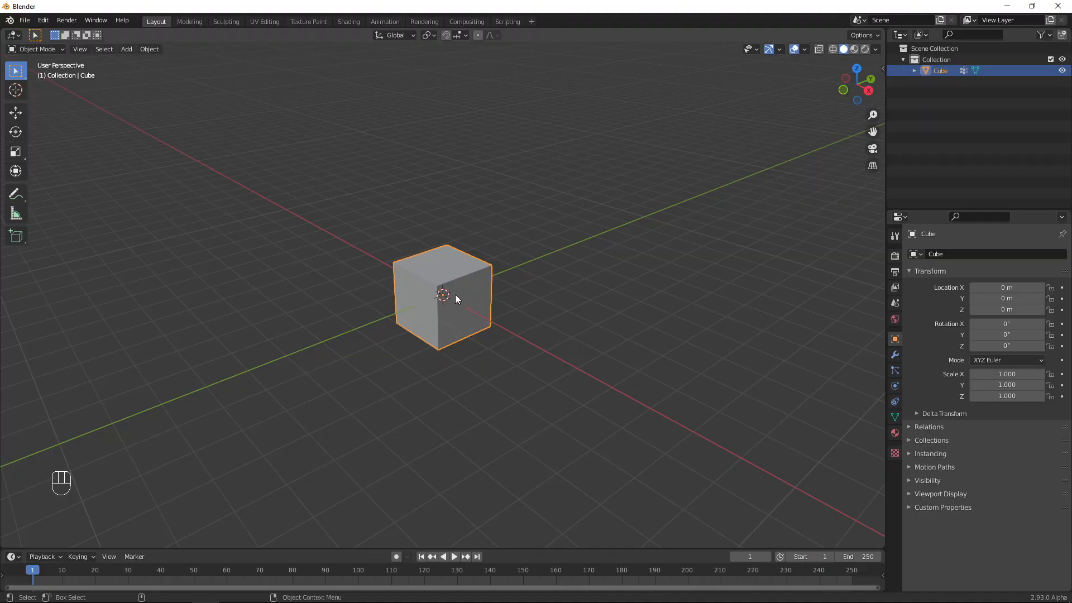
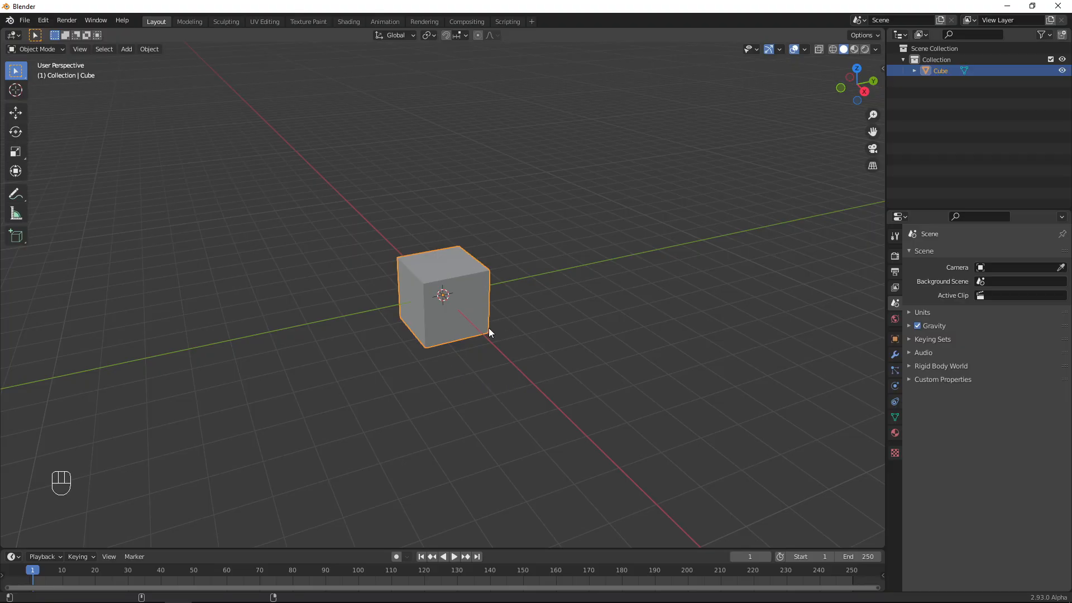
Show the cube's transform values and insert keyframes on its X, Y and Z location at frame 1
key("n")
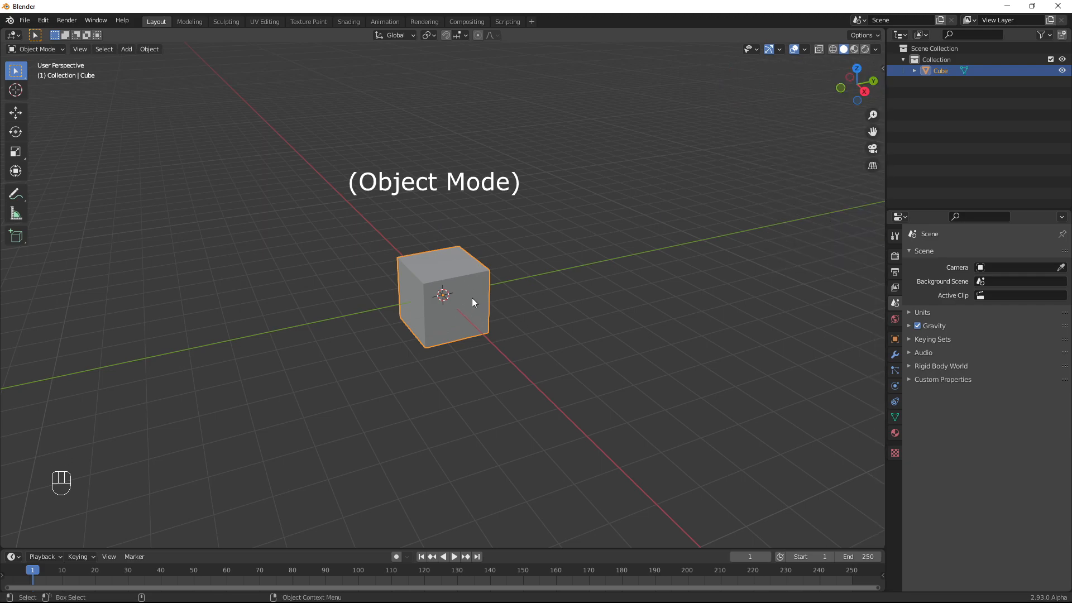
key("n")
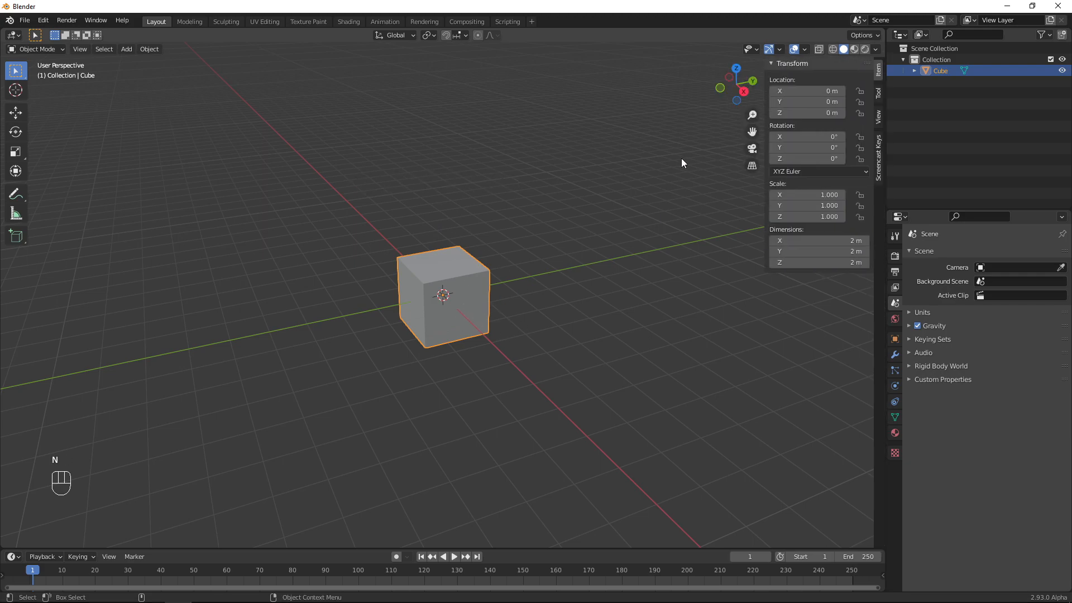
right_click(812, 91)
left_click(781, 93)
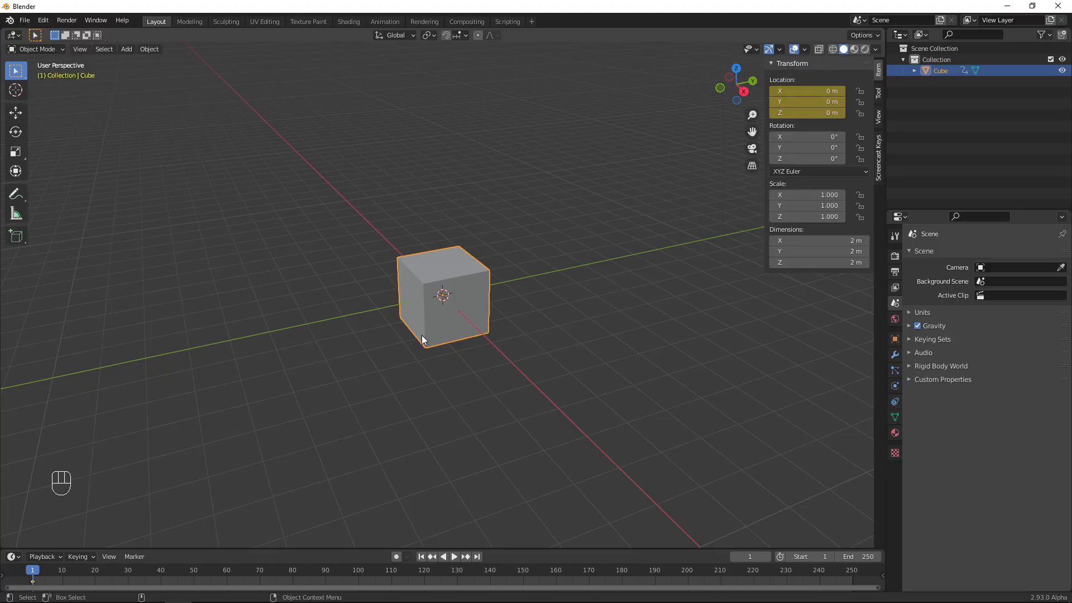
Enable auto keying, go to frame 20, and raise the cube about 4.29 m along Z
left_click(397, 556)
left_click_drag(47, 581, 96, 584)
left_click(15, 113)
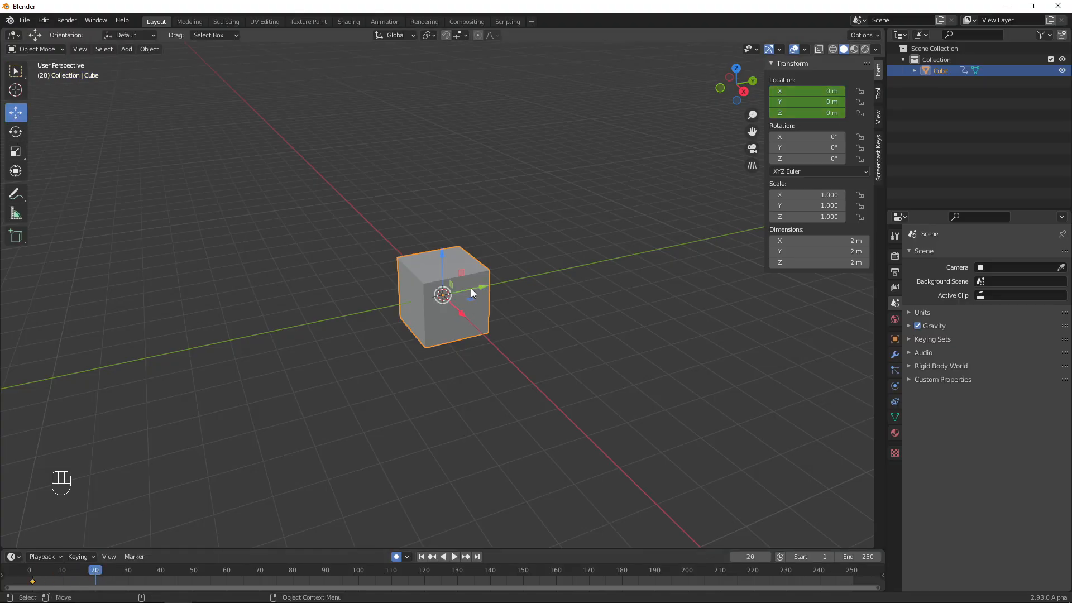
left_click_drag(444, 258, 450, 113)
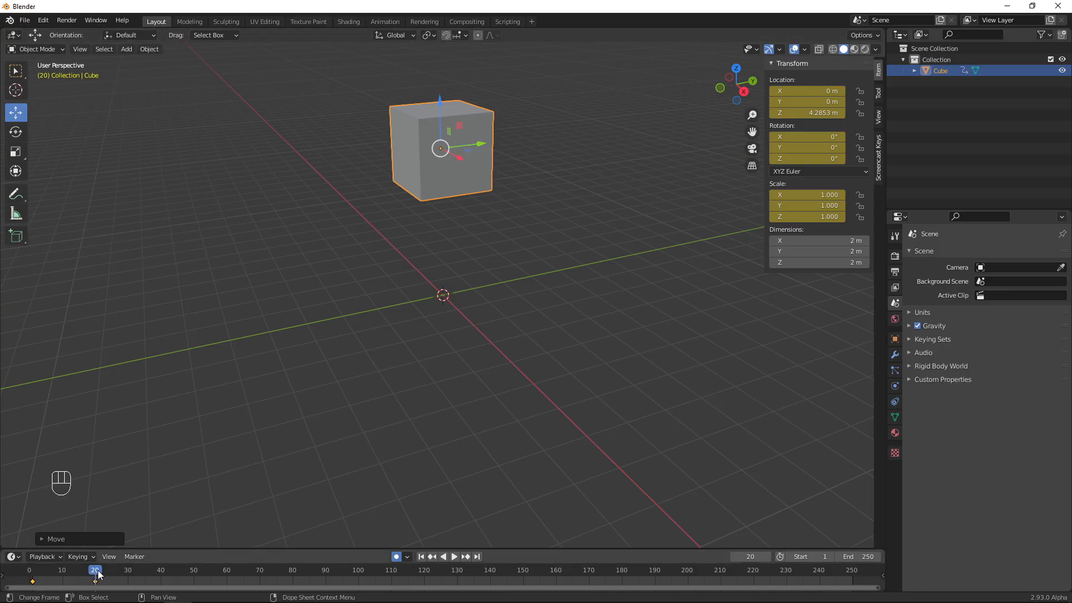
Copy the cube's keyframe at frame 1 and paste it at frame 40
left_click(33, 583)
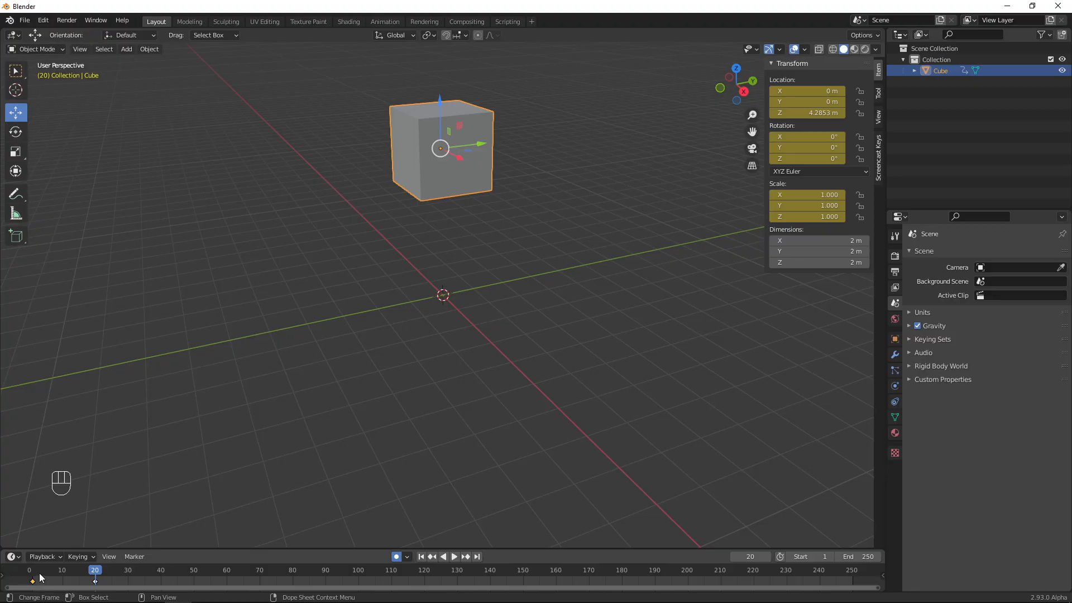
right_click(32, 585)
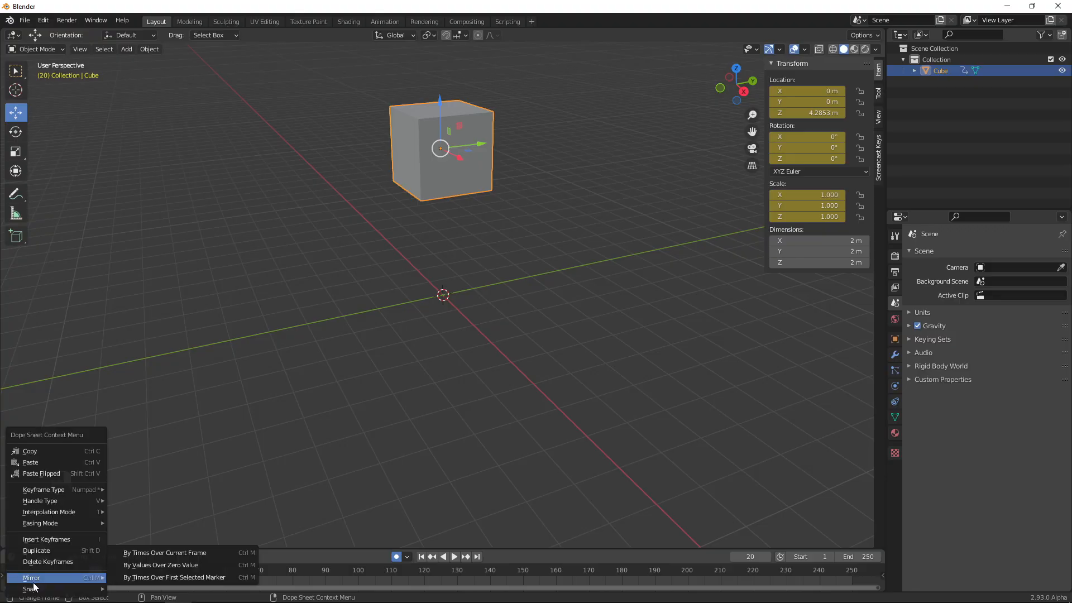
left_click(59, 451)
left_click(164, 568)
right_click(159, 579)
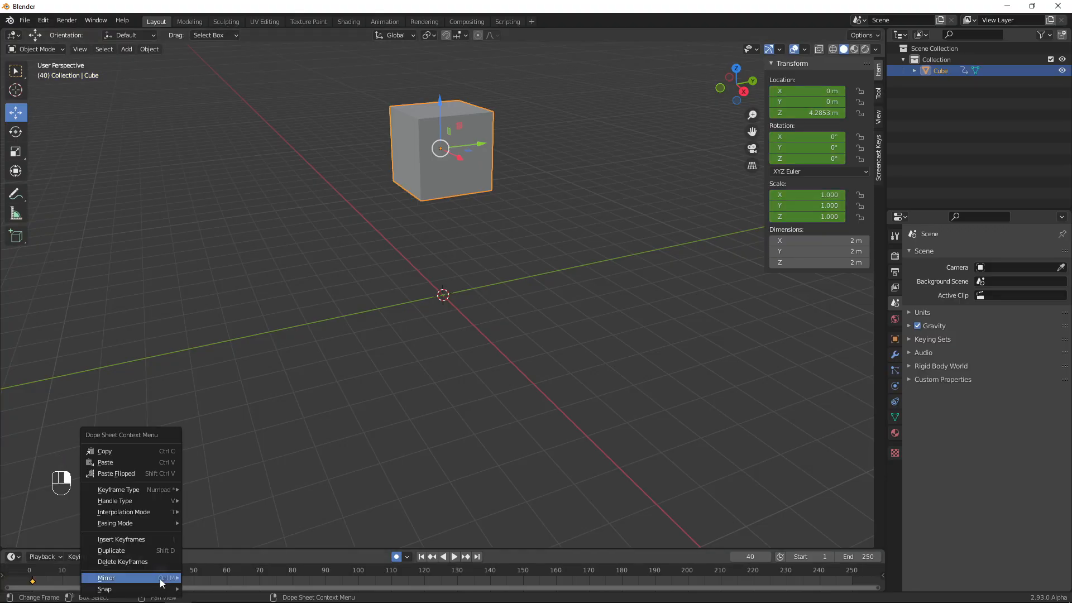
left_click(140, 462)
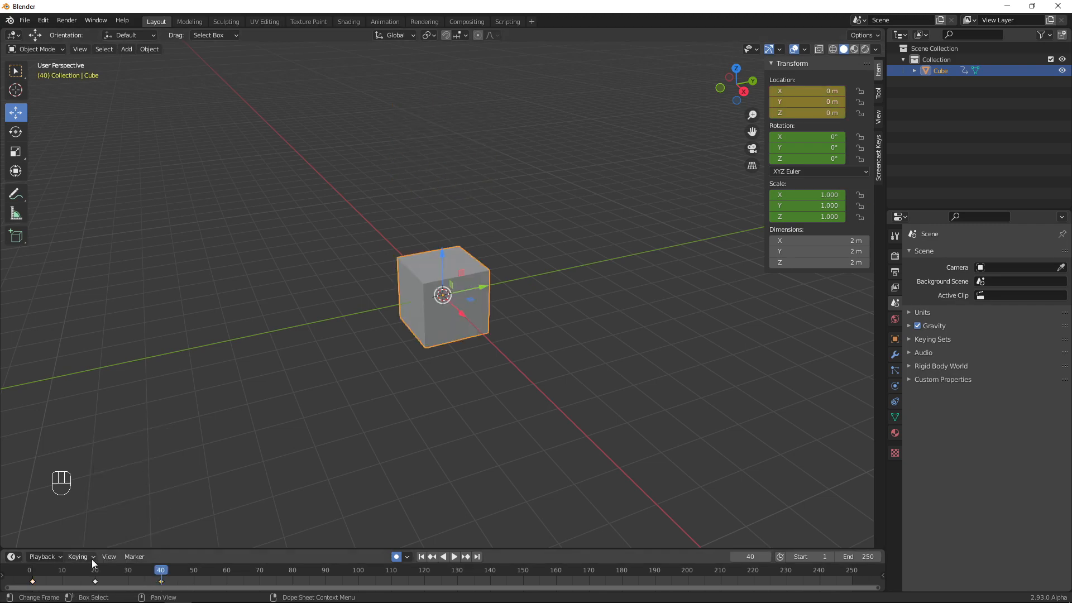
key("ctrl+shift+space")
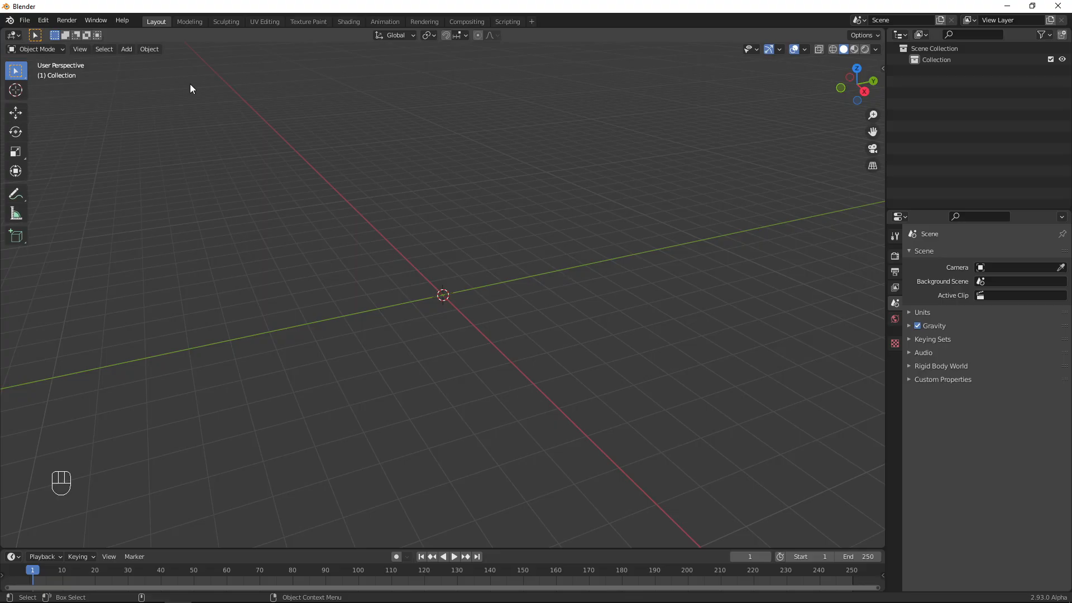
Add an armature at the world origin, select it, and switch it to Edit Mode
left_click(127, 50)
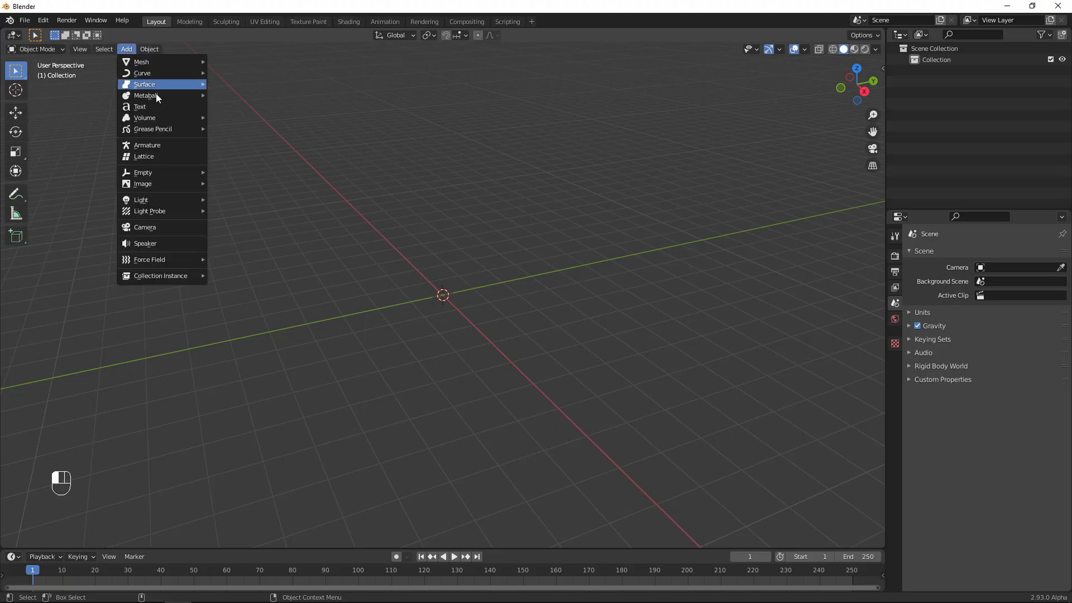
left_click(156, 145)
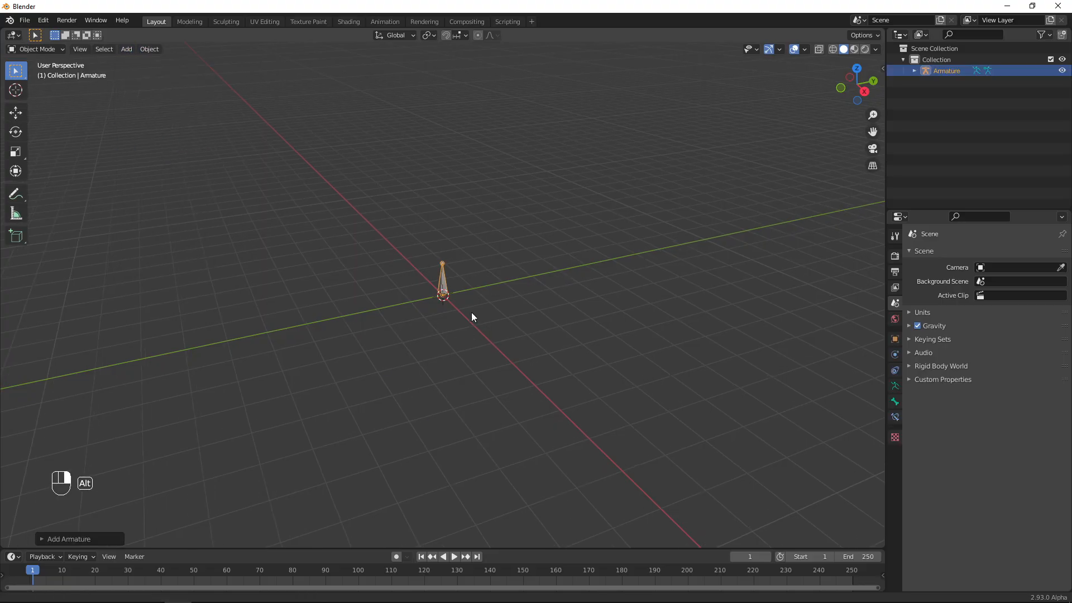
scroll(502, 302, "up", 3)
left_click_drag(571, 284, 524, 279, "alt")
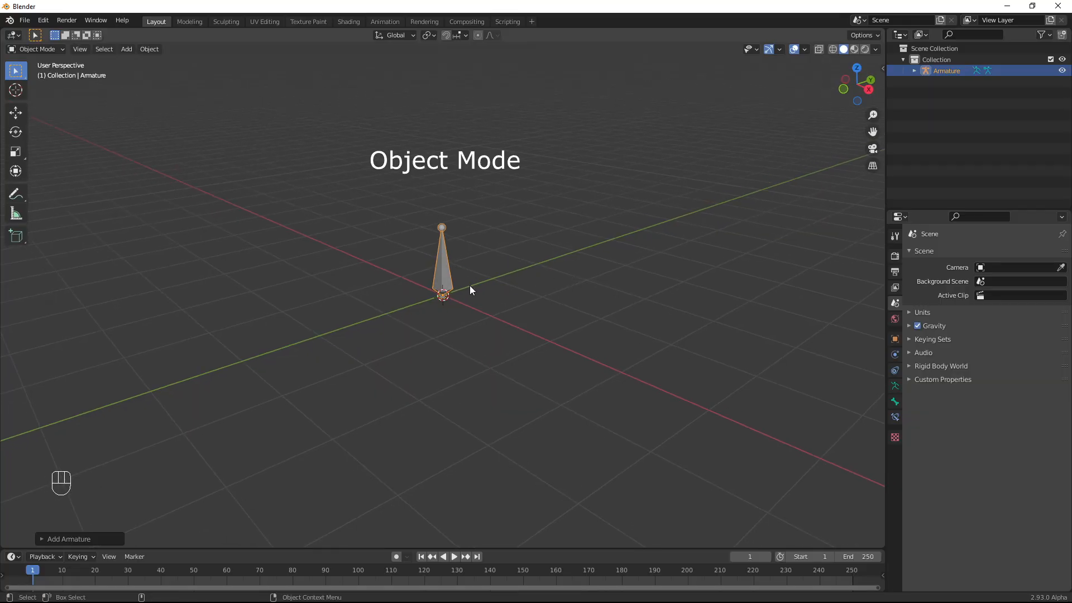
left_click(435, 256)
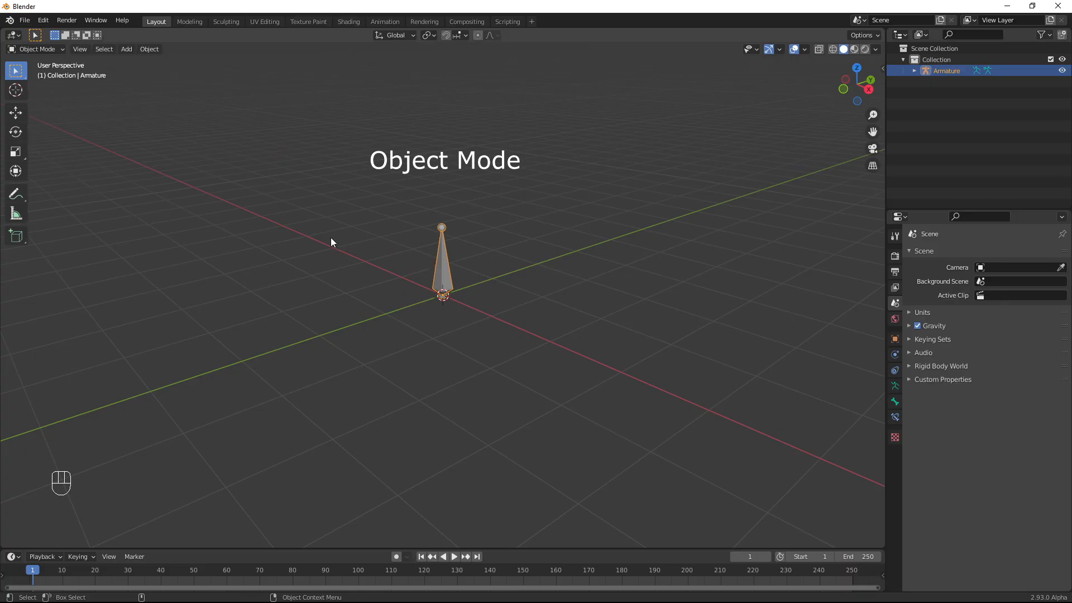
left_click(42, 49)
left_click(49, 73)
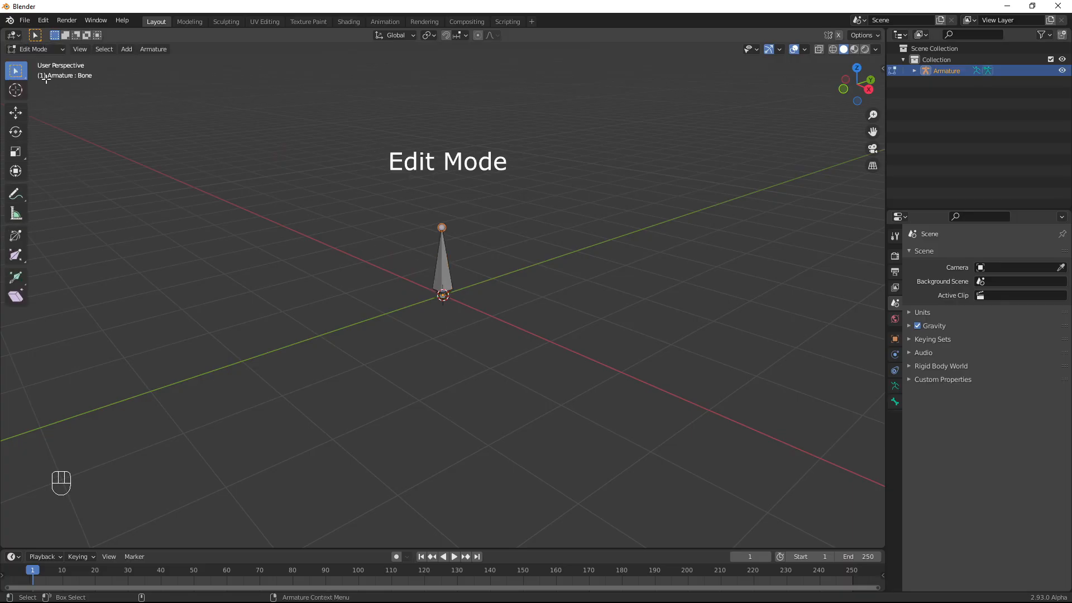
Raise the bone's tip along Z to about twice its original length and subdivide the bone
left_click_drag(437, 257, 467, 258, "alt")
left_click(449, 225)
key("w")
left_click_drag(444, 188, 444, 127)
left_click(450, 243)
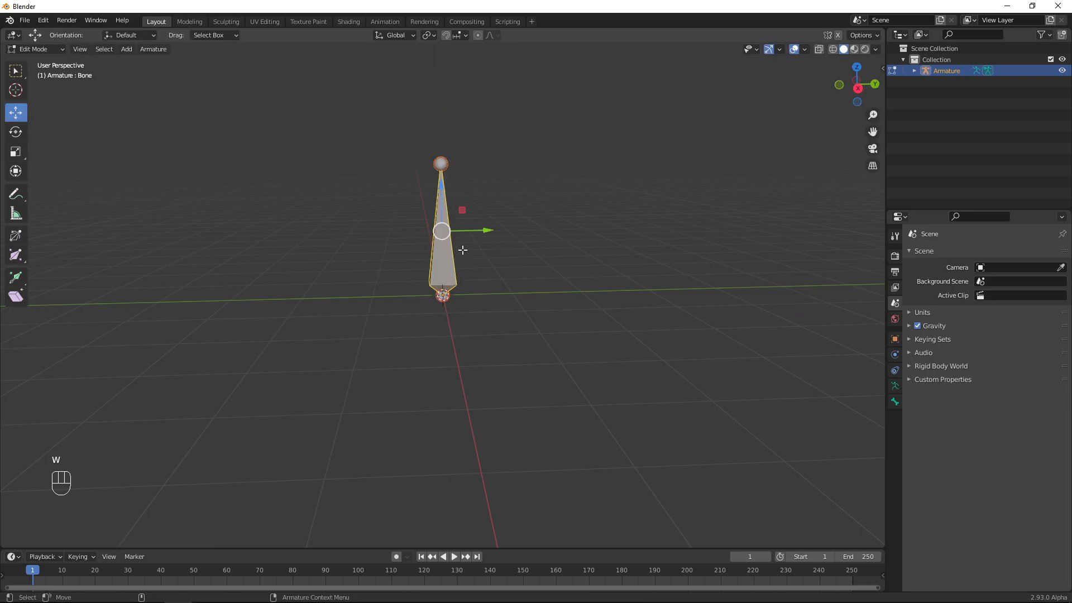
right_click(427, 230)
left_click(407, 232)
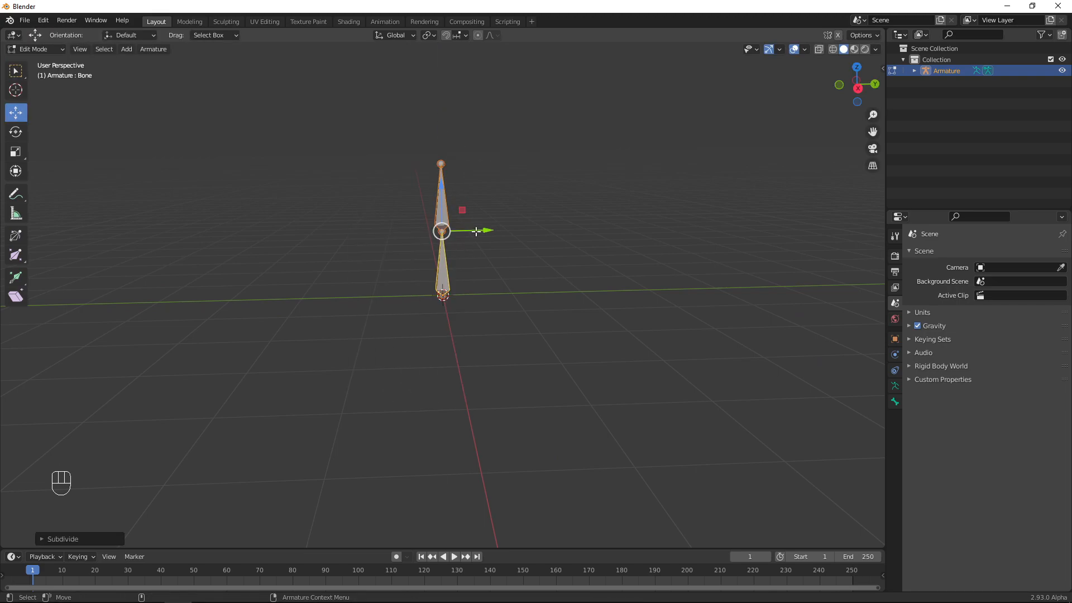
Extrude two chained bones from the upper bone's tip, zigzagging out toward Y and back
key("q")
left_click(445, 199)
left_click_drag(491, 230, 470, 232, "alt")
left_click(442, 168)
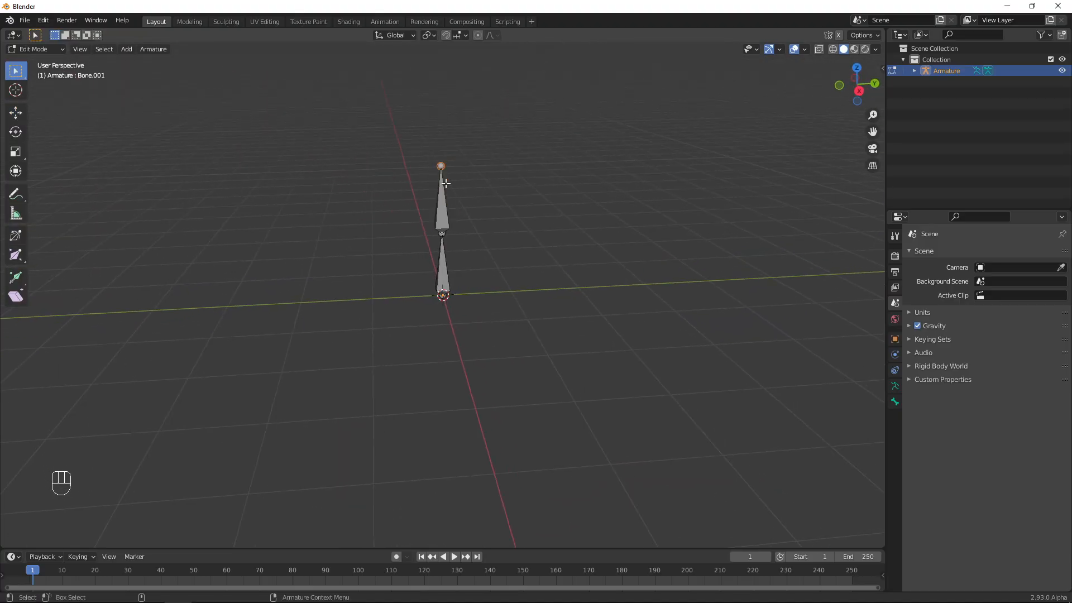
key("shift+e")
left_click(507, 133)
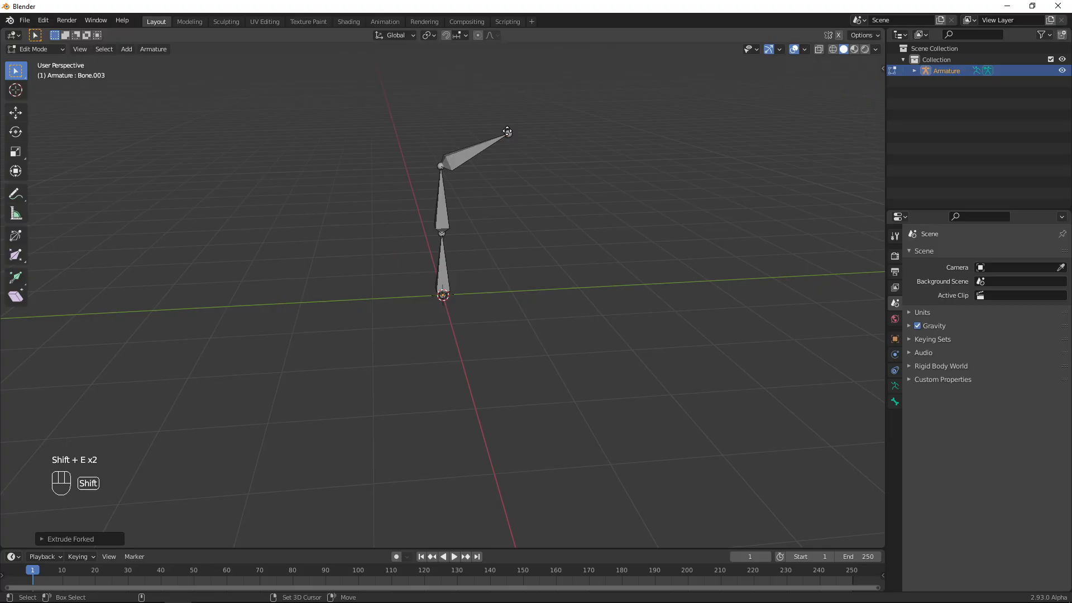
Delete the two bones extruded from the top of the chain
left_click(473, 154)
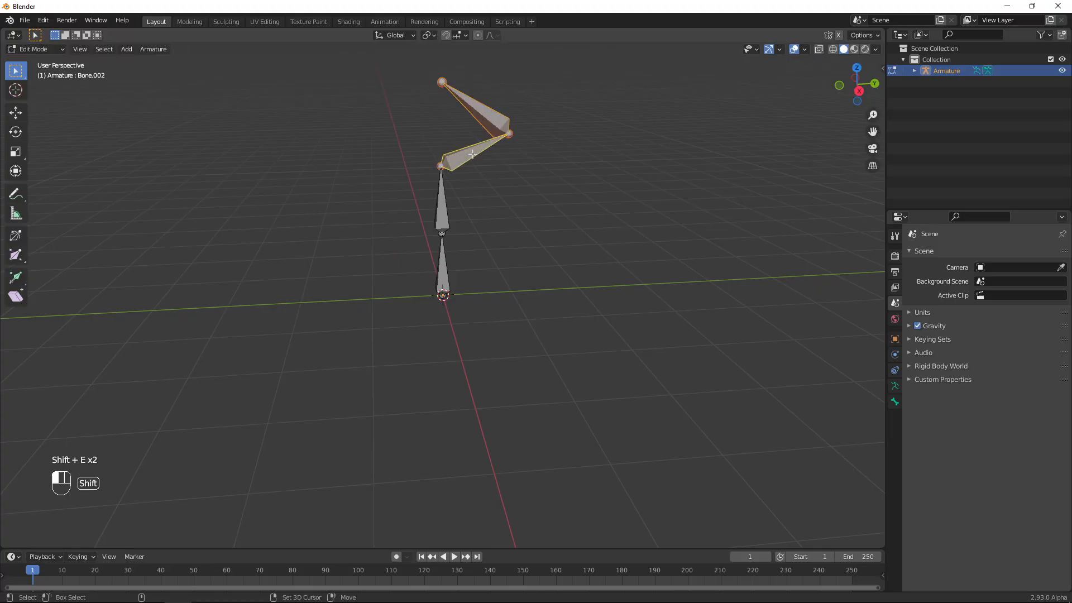
key("x")
left_click(469, 155)
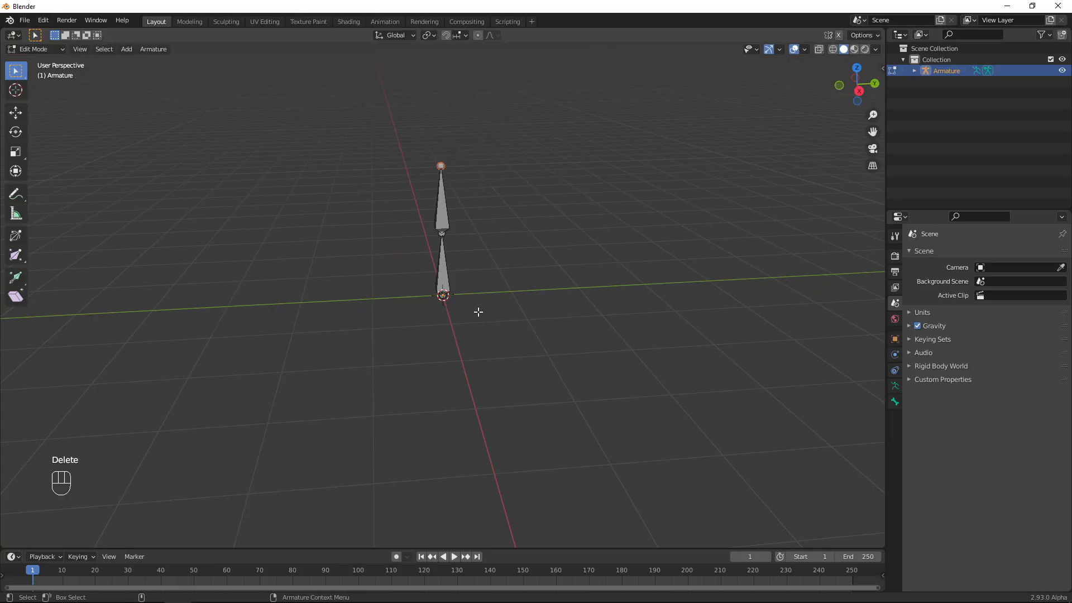
Select the upper and lower bones in turn, and subdivide the upper bone
left_click(445, 211)
left_click_drag(503, 292, 486, 269, "alt")
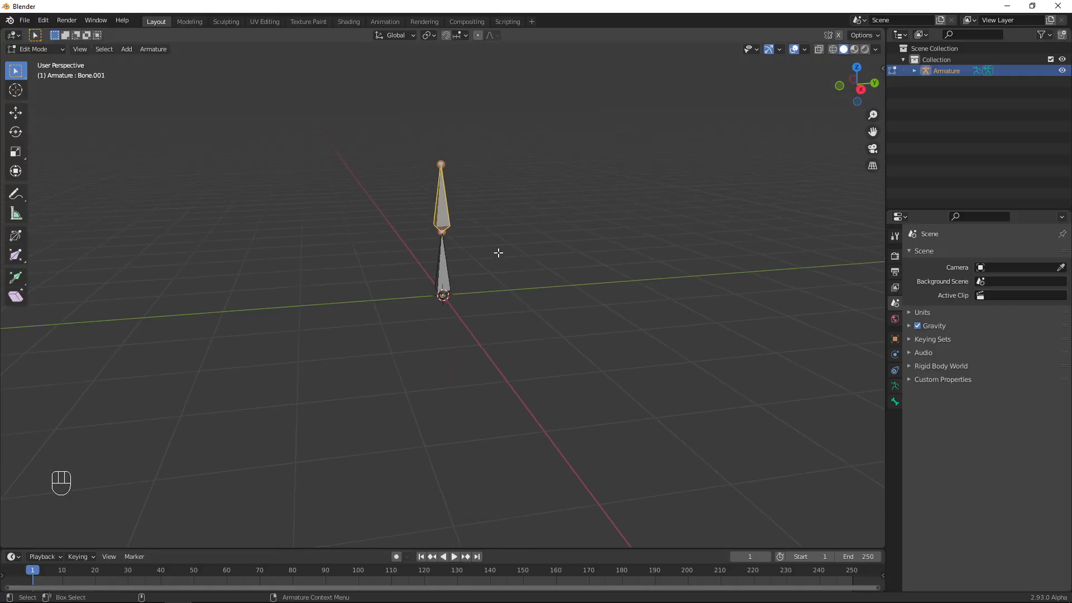
left_click(446, 254)
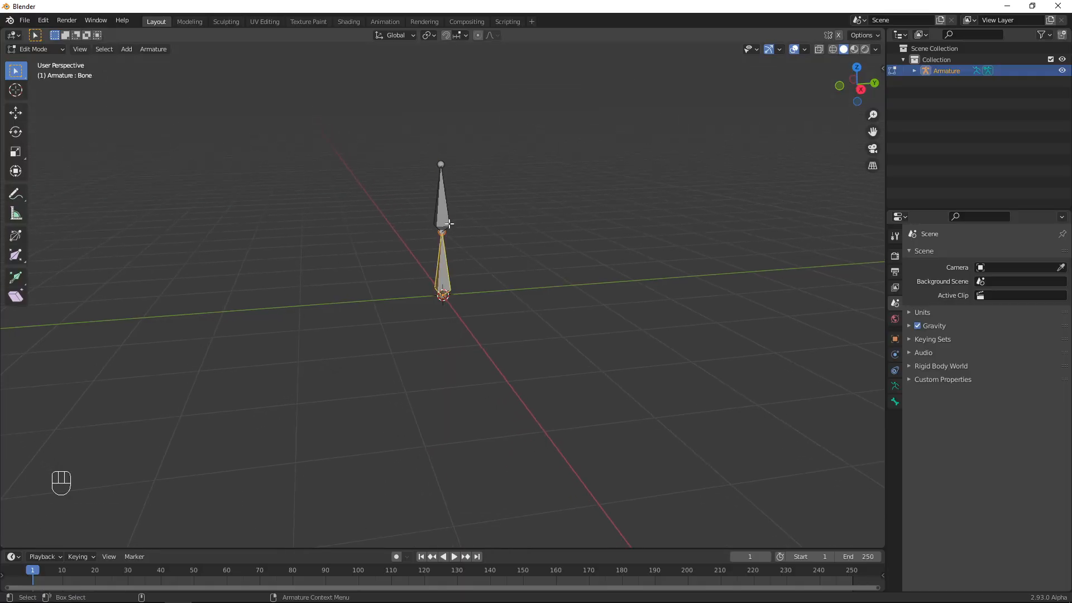
left_click(441, 206)
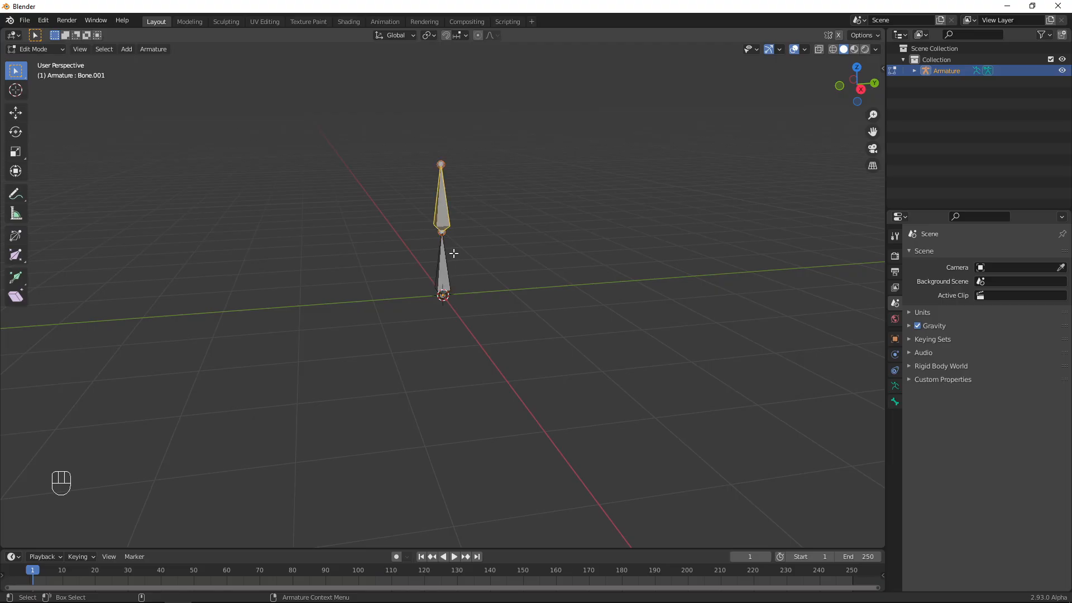
right_click(443, 195)
left_click(396, 200)
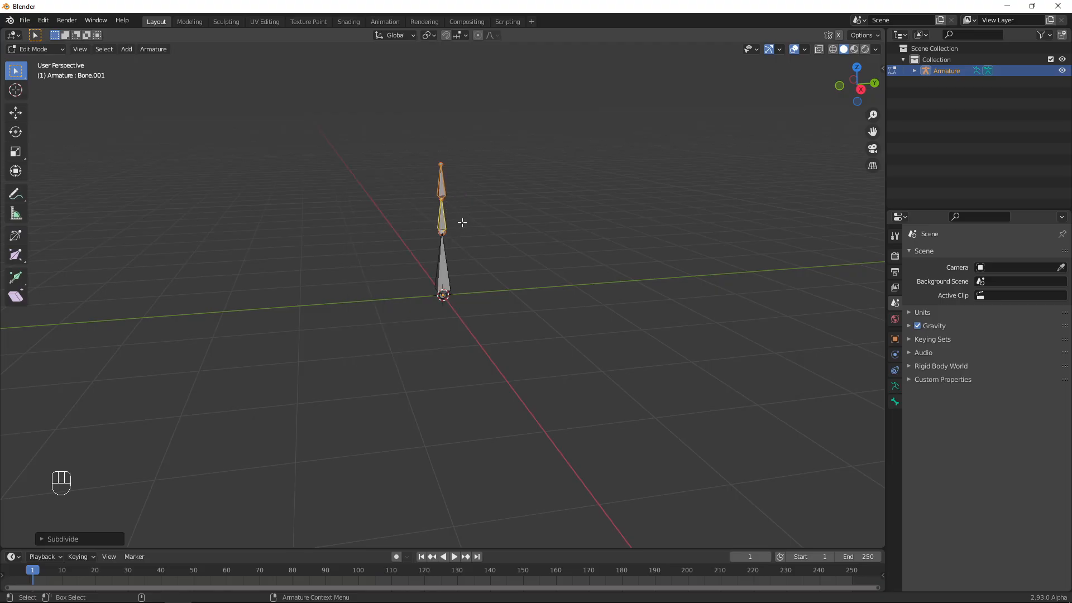
Return the armature to Object Mode, try rotating it as a whole, and undo the rotation
key("Tab")
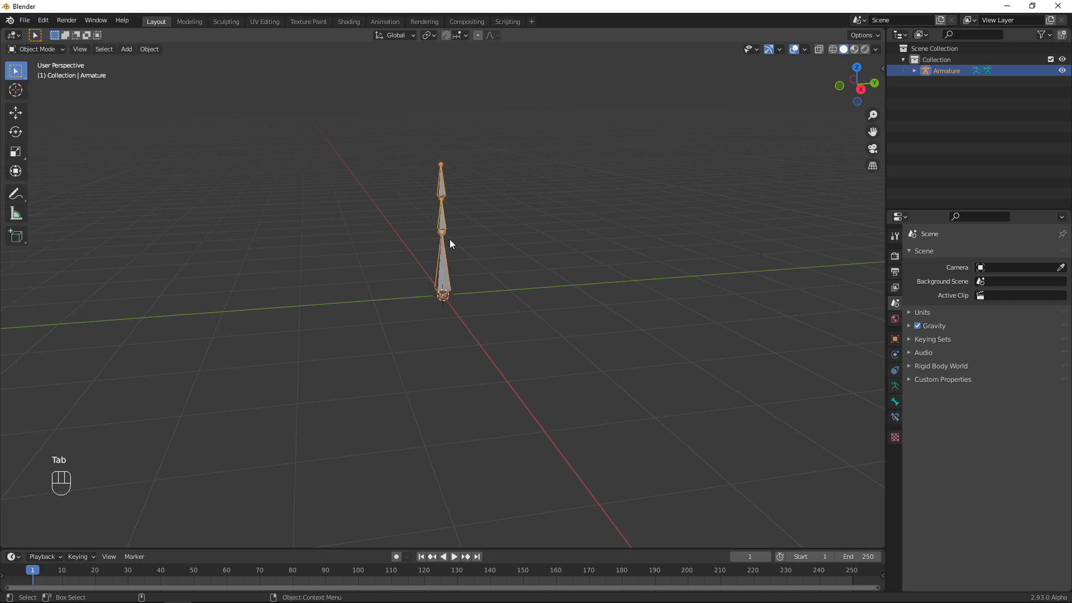
key("e")
key("q")
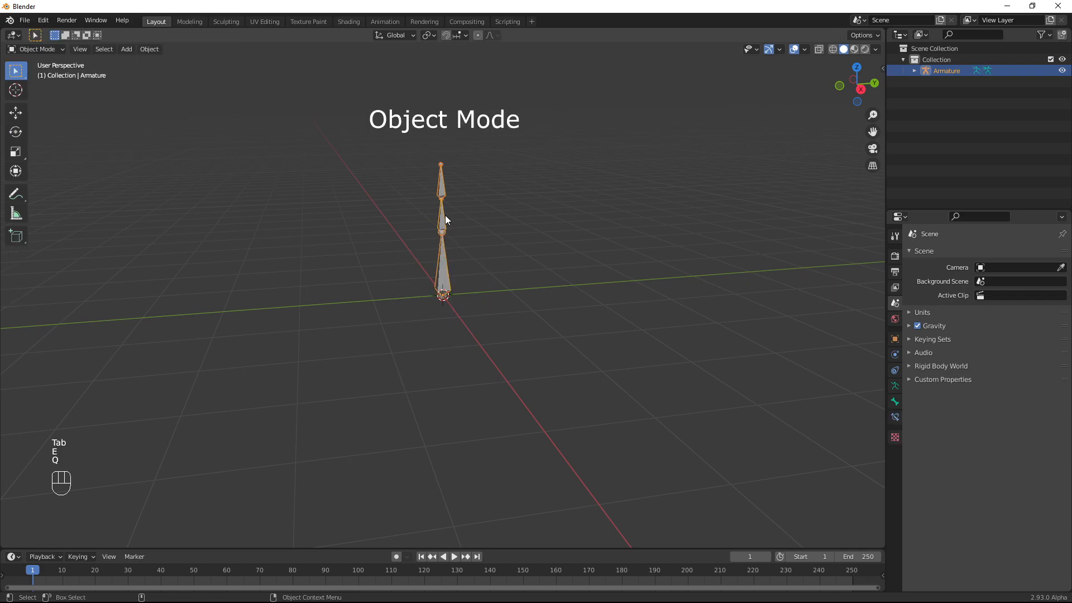
key("e")
left_click_drag(421, 258, 466, 254)
key("ctrl+z")
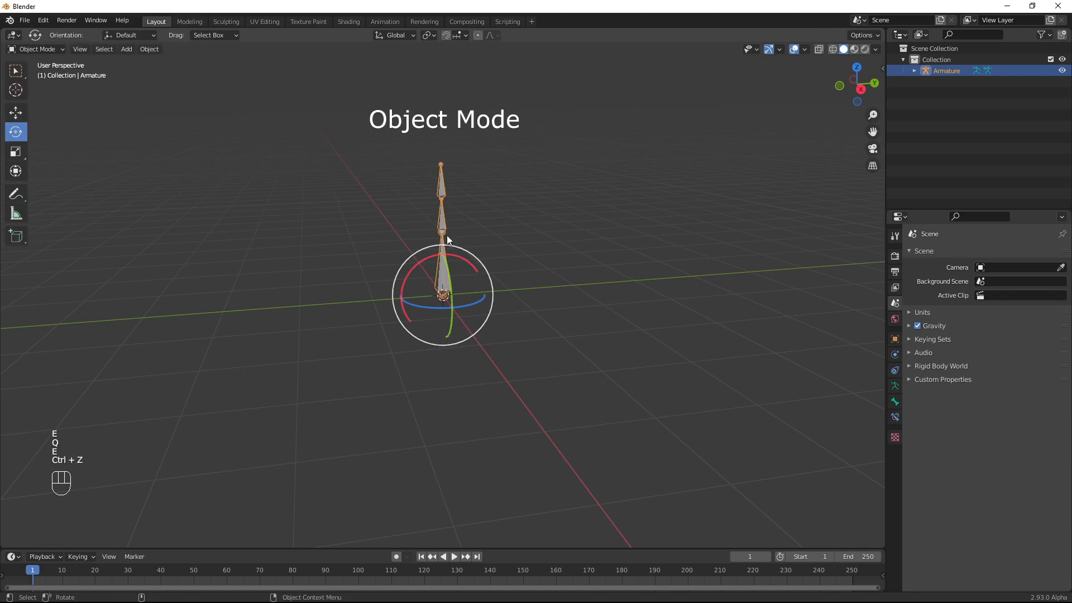
key("q")
key("e")
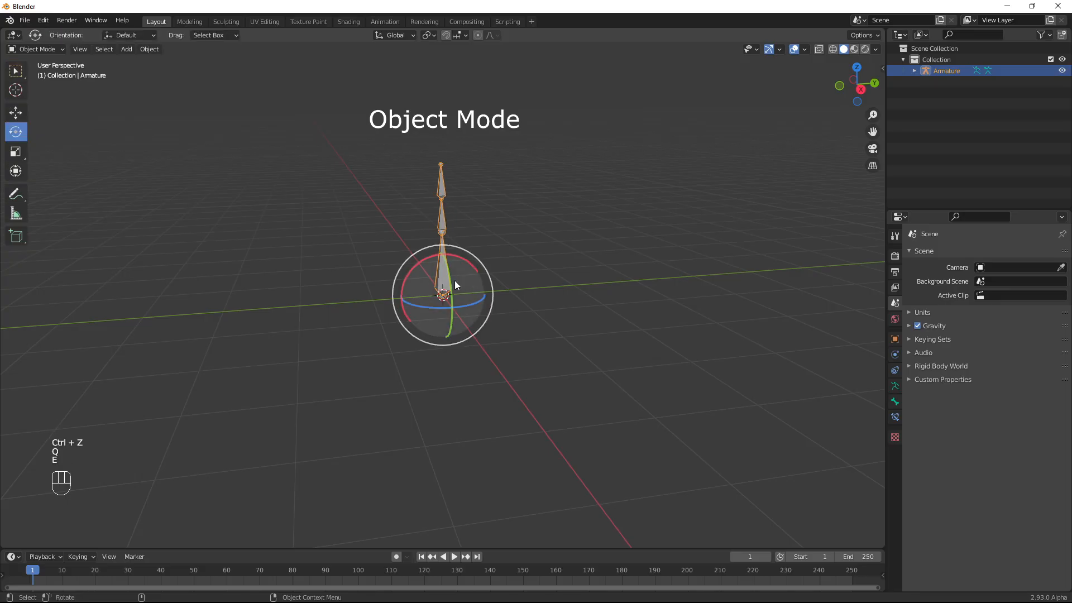
left_click_drag(525, 307, 529, 307, "alt")
key("q")
Switch the armature to Pose Mode and rotate the top bone about X so it tilts toward positive Y
left_click(49, 50)
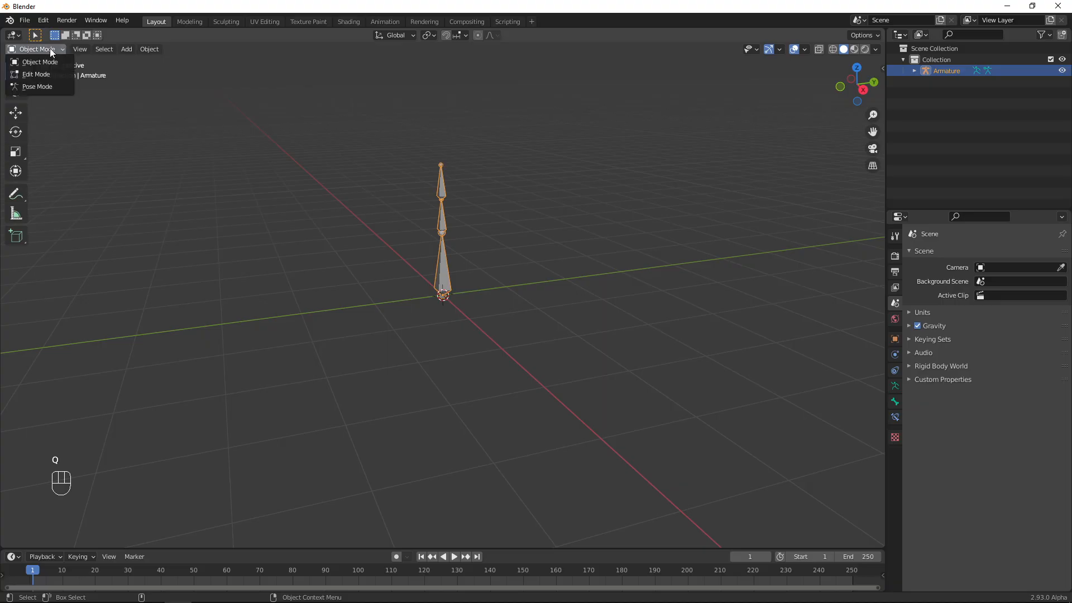
left_click(48, 87)
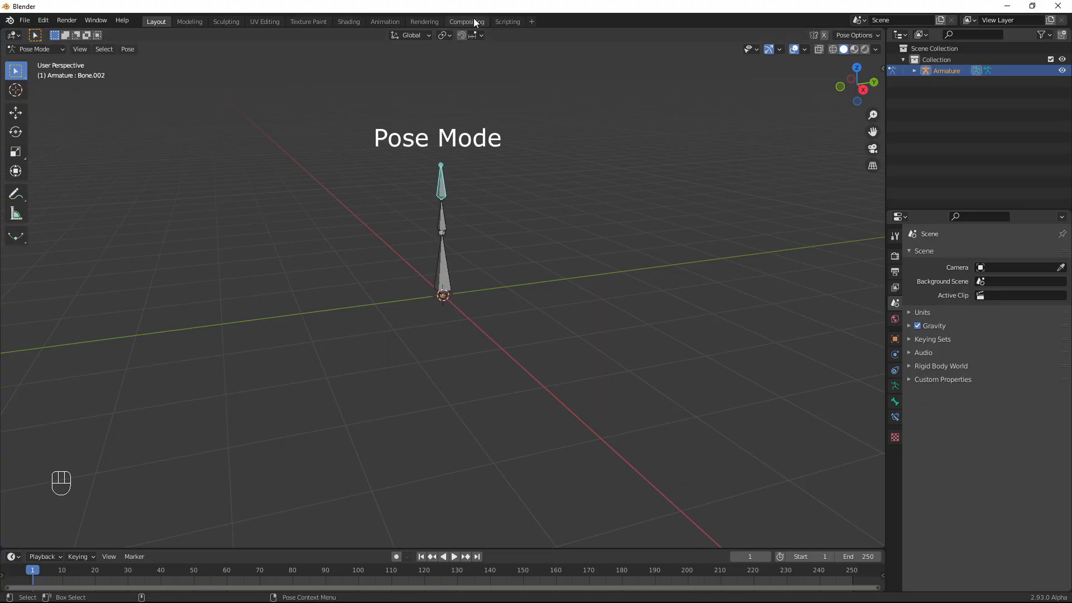
left_click_drag(502, 211, 499, 214, "alt")
key("e")
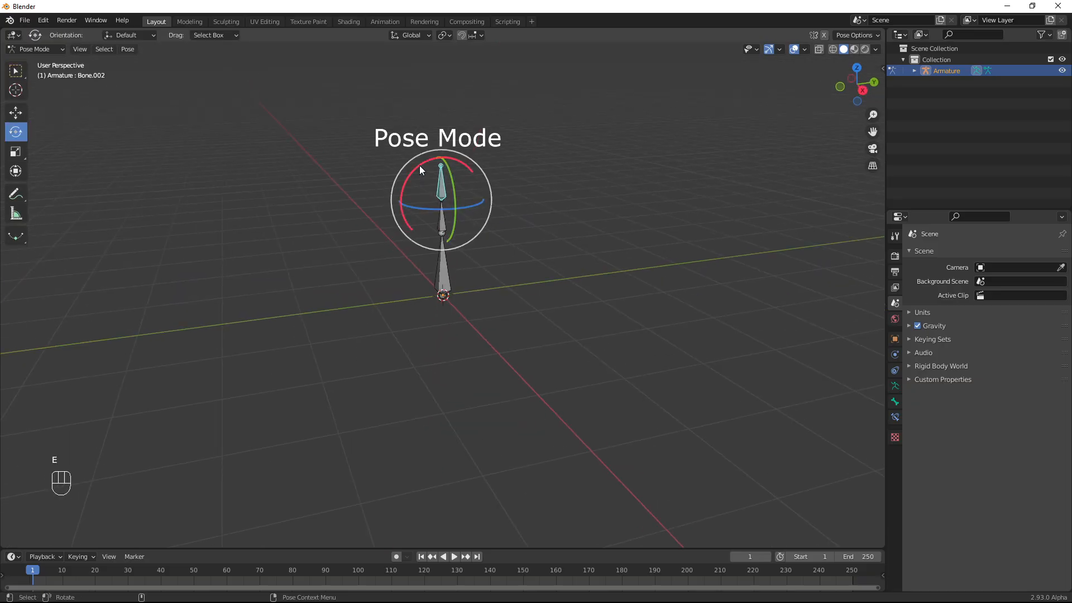
left_click_drag(414, 166, 460, 203)
Rotate the middle bone and the base bone toward positive Y in Pose Mode
key("q")
left_click(442, 221)
key("e")
key("q")
left_click(445, 274)
key("e")
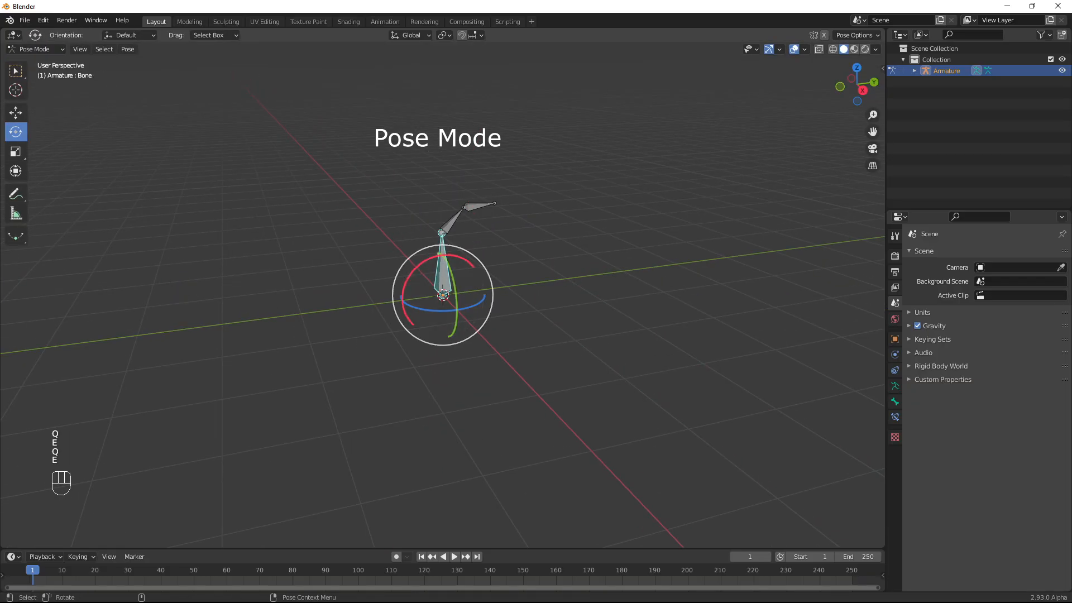
left_click_drag(450, 251, 511, 280)
Undo the pose rotations of the base, middle and top bones
key("ctrl+z")
key("ctrl+z")
key("ctrl+z")
key("ctrl+z")
key("ctrl+z")
key("ctrl+z")
key("q")
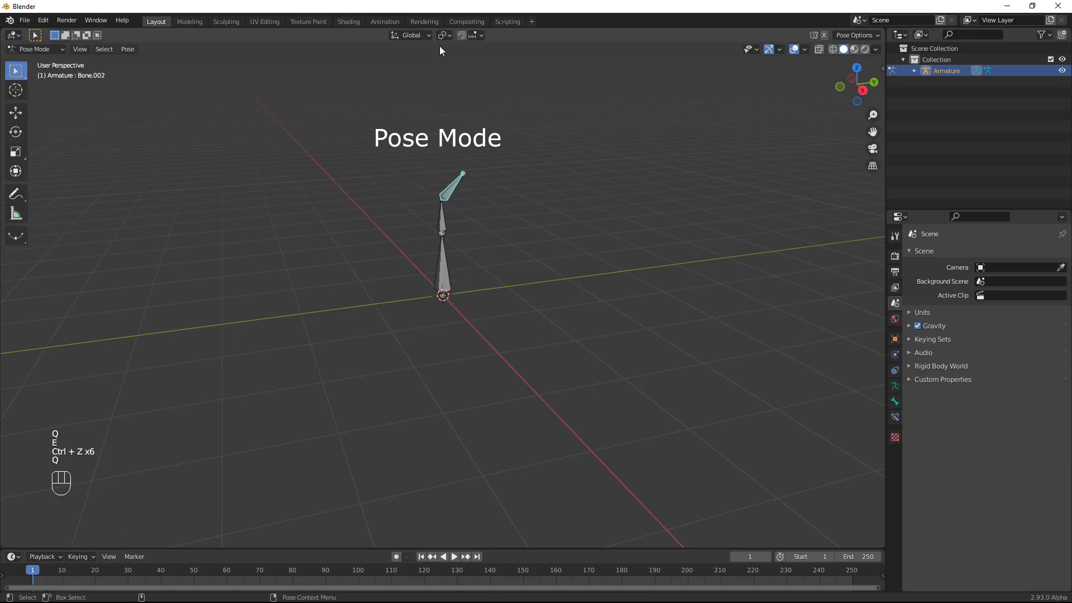
key("ctrl+z")
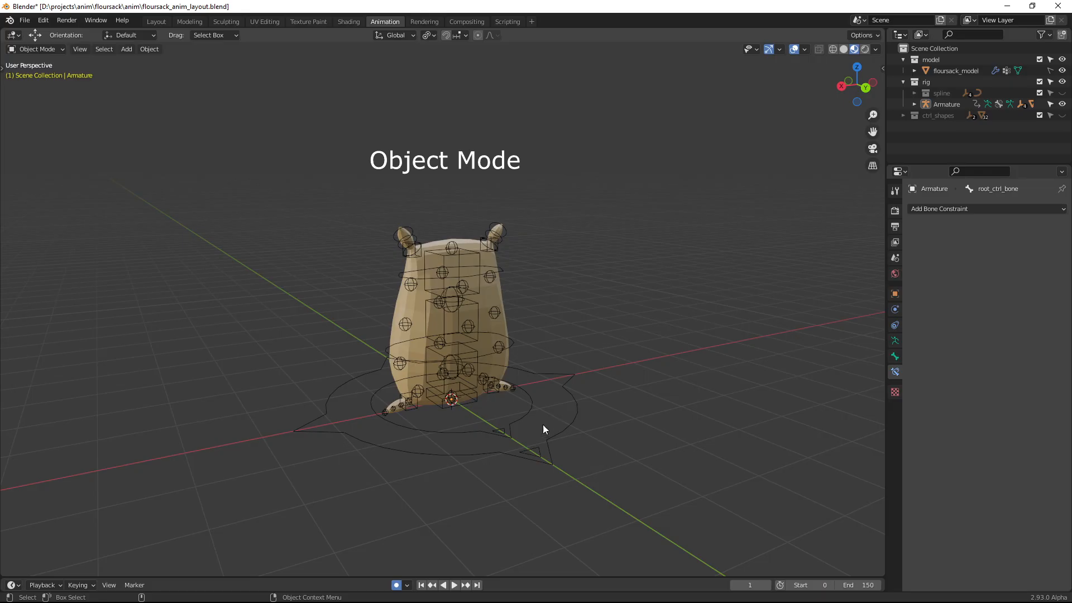
Select the flour sack's whole armature in Object Mode and deselect it again
left_click(526, 439)
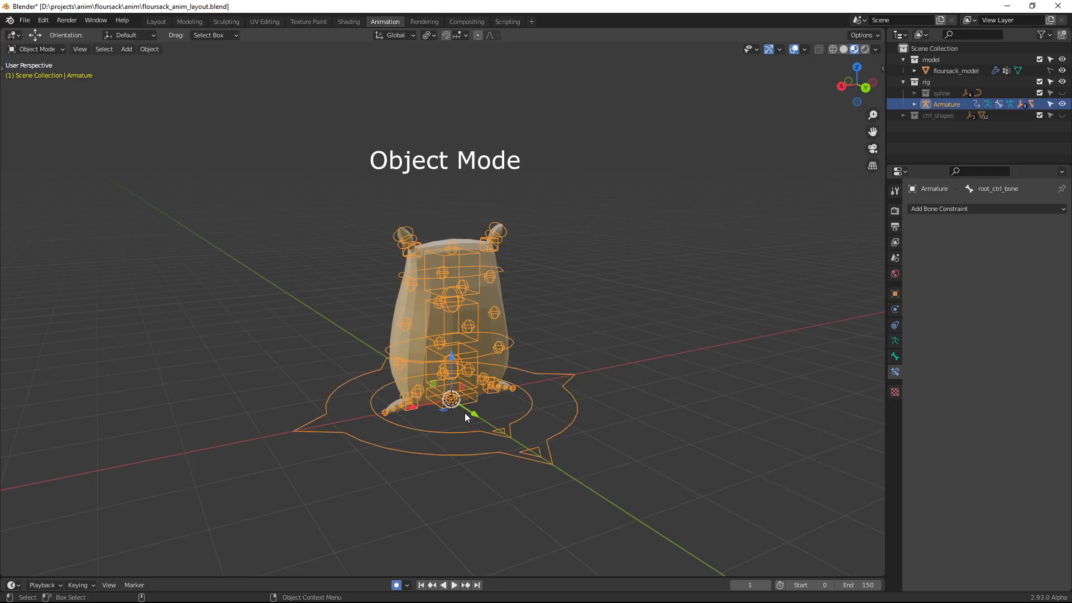
left_click(127, 50)
key("alt+a")
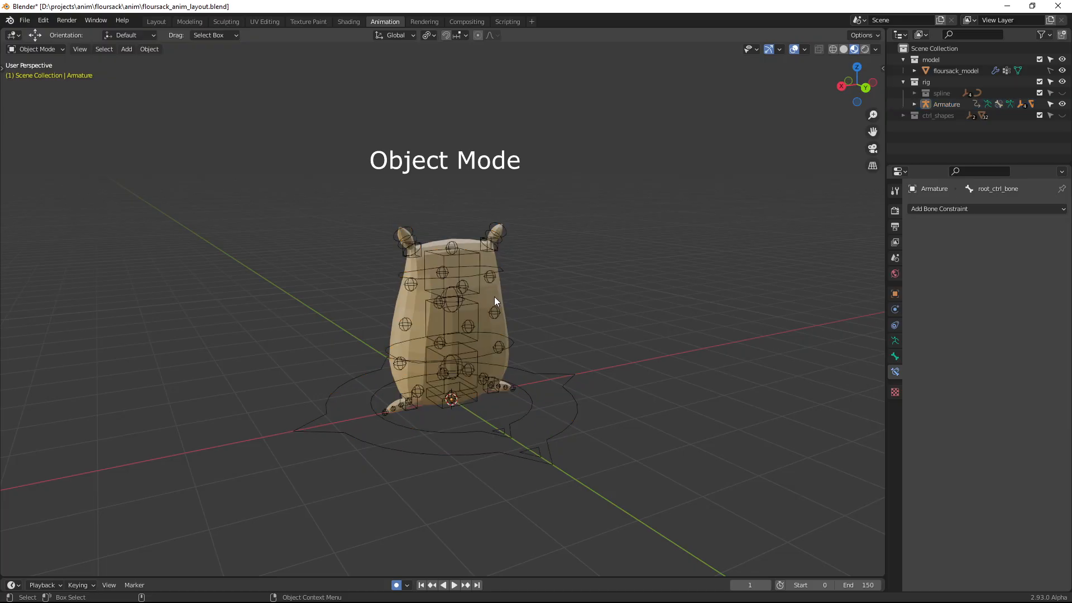
Inspect the flour sack armature's bones in Edit Mode and switch the rig to Pose Mode
key("Tab")
middle_click_drag(495, 296, 535, 280)
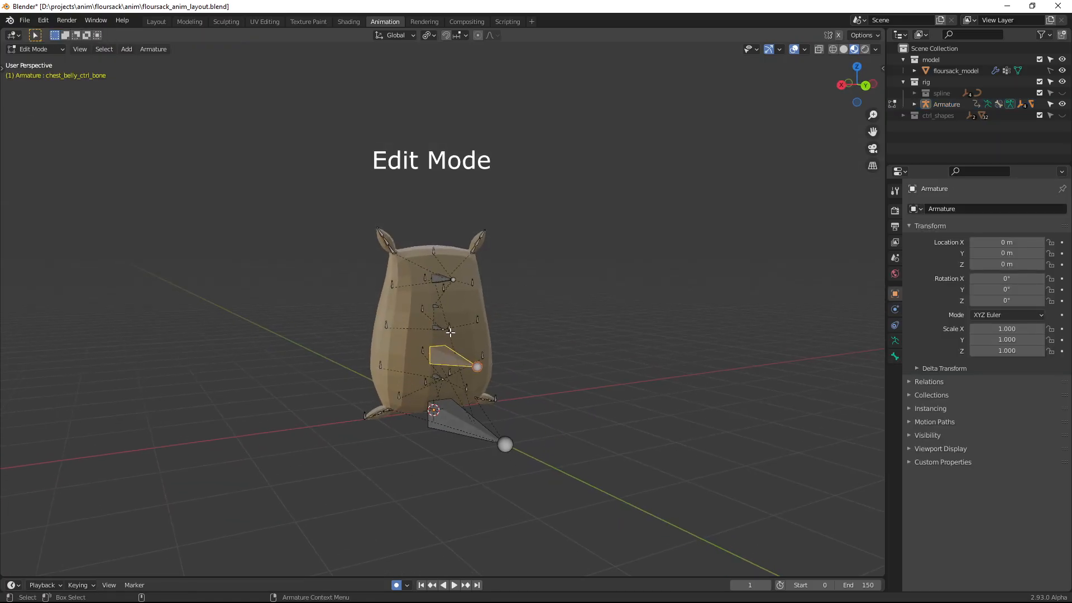
mouse_move(536, 356)
middle_mouse_down()
mouse_move(492, 346)
mouse_move(522, 353)
middle_mouse_up()
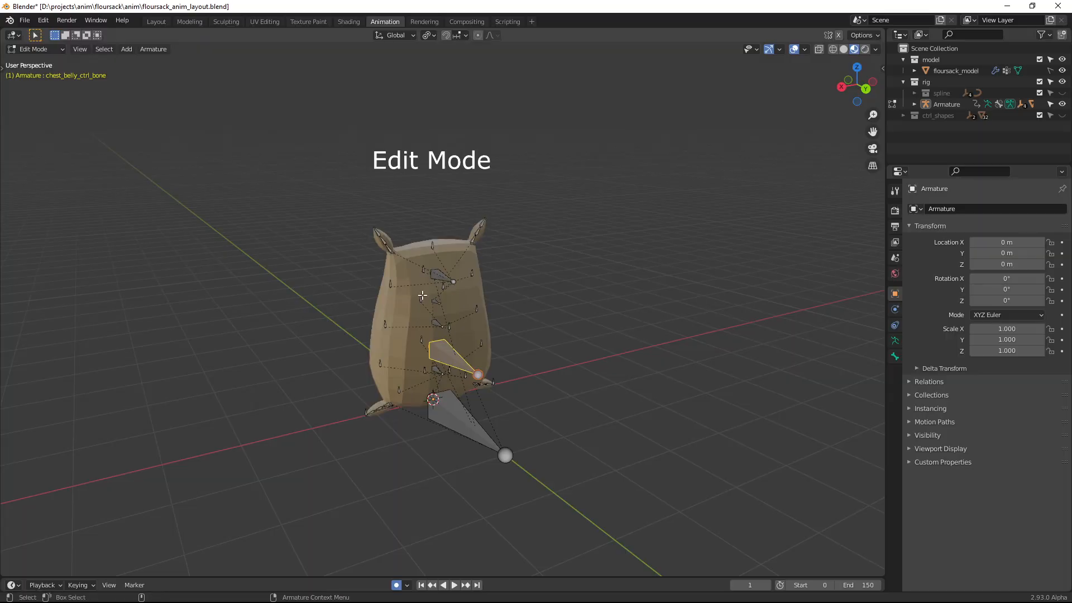
left_click(48, 49)
left_click(54, 88)
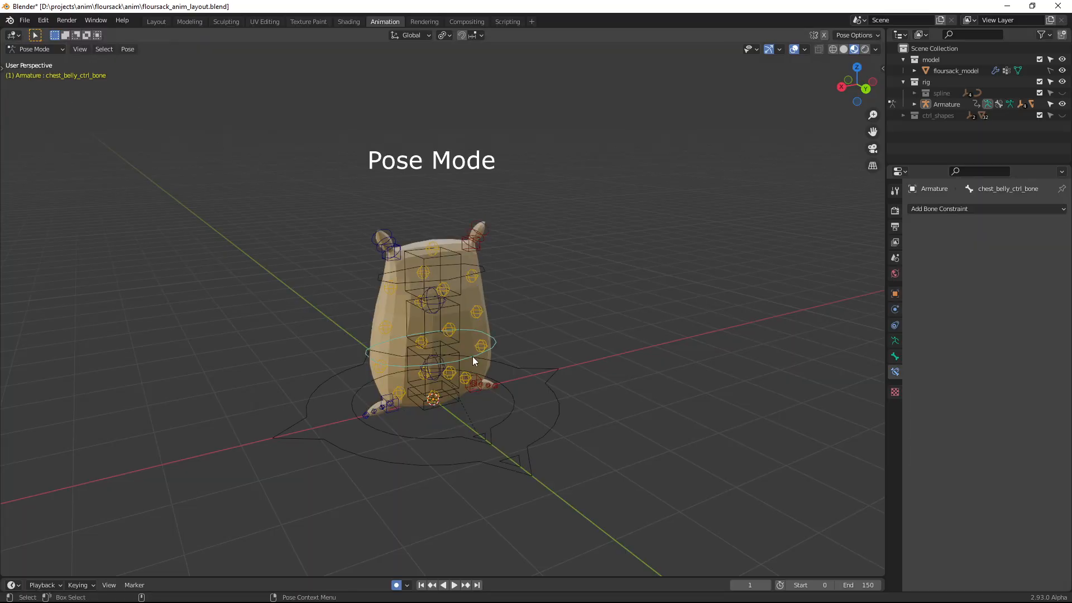
Select the flour sack rig's move and middle control bones one at a time in Pose Mode to examine them
left_click(517, 409)
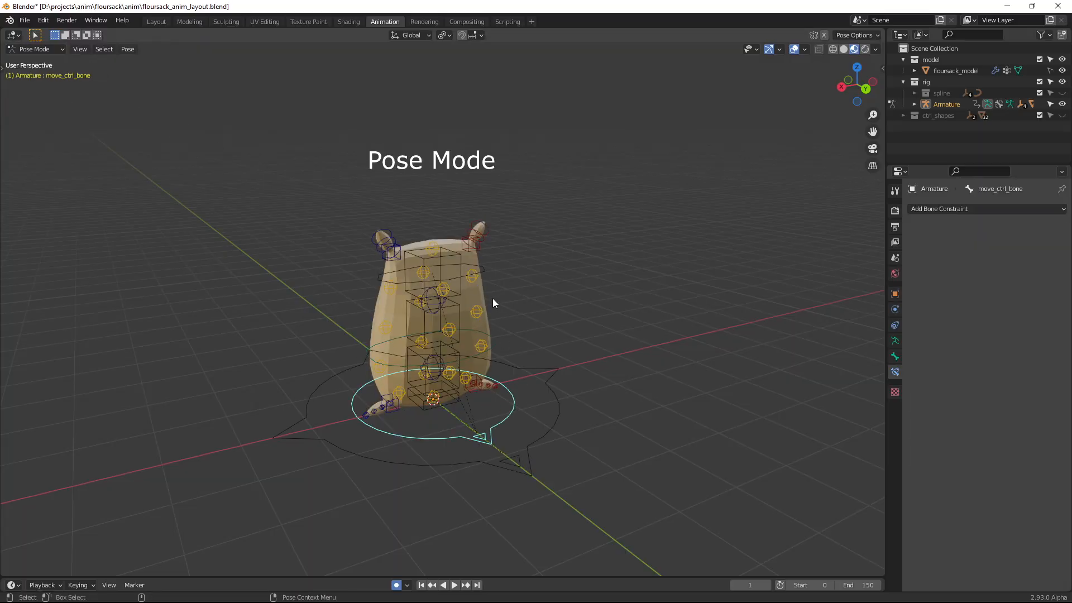
middle_click_drag(391, 347, 491, 344)
left_click(457, 306)
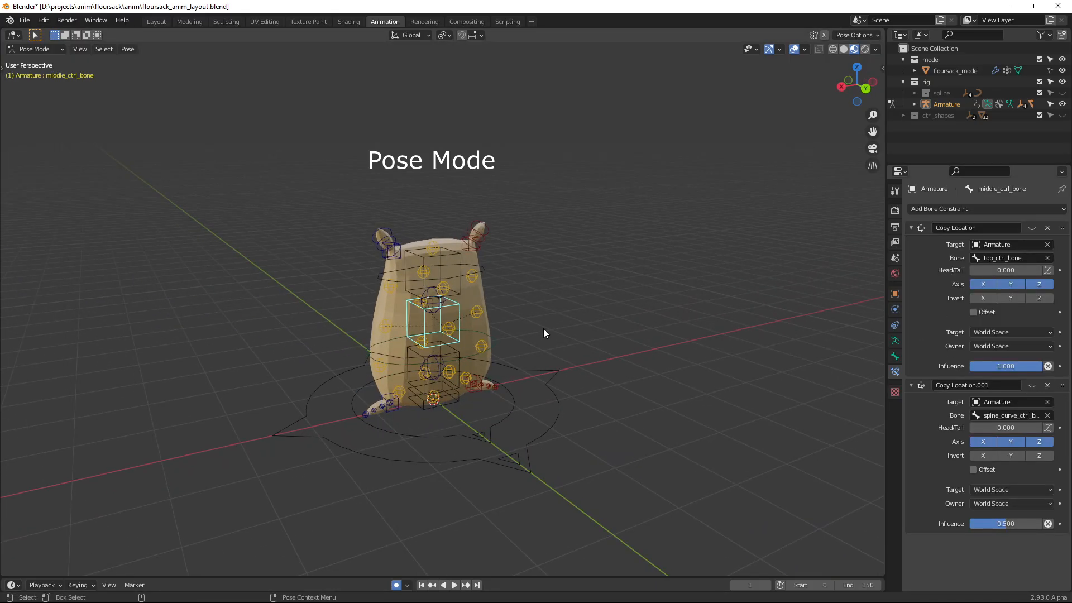
left_click(437, 385)
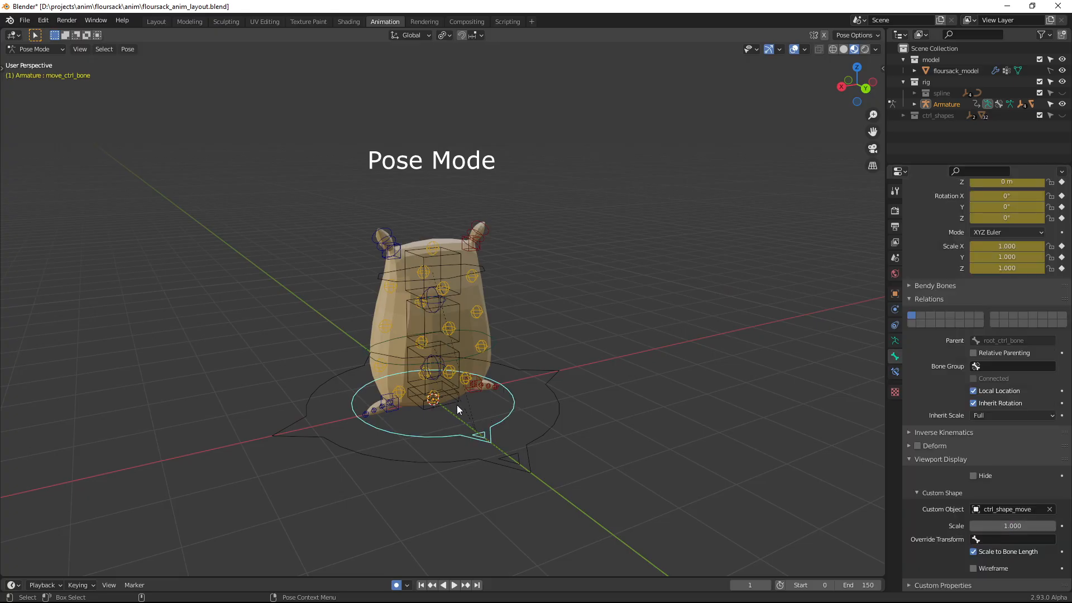
left_click(458, 403)
left_click_drag(521, 406, 454, 412, "alt")
key("w")
key("ctrl+z")
mouse_move(446, 412)
left_mouse_down()
mouse_move(465, 411)
mouse_move(401, 411)
mouse_move(456, 410)
left_mouse_up()
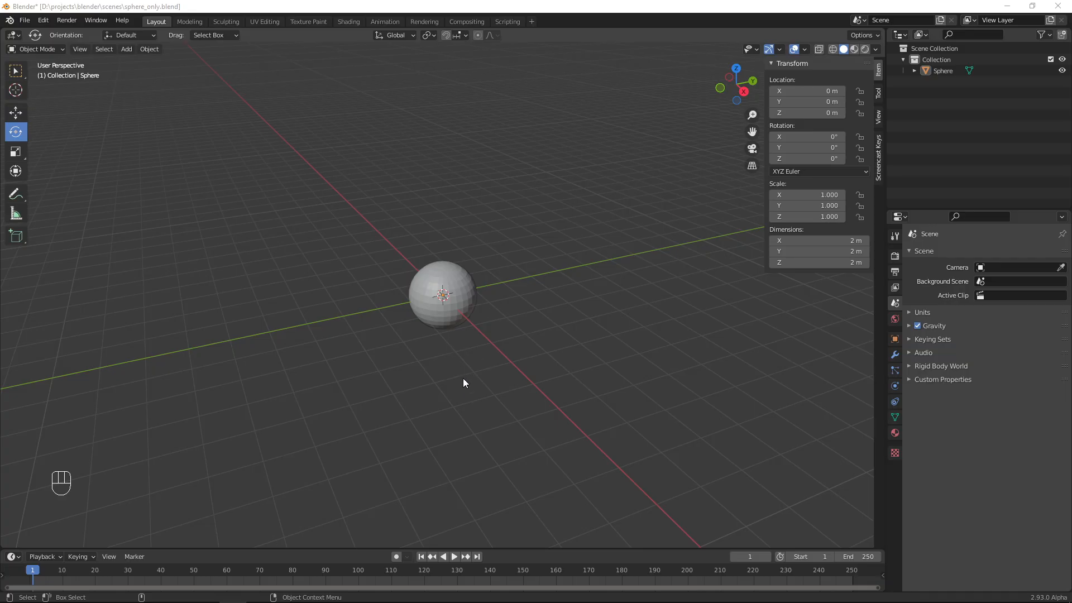
Select the sphere in Object Mode with the Move tool active and insert a Location keyframe at frame 1
left_click(461, 321)
left_click(514, 371)
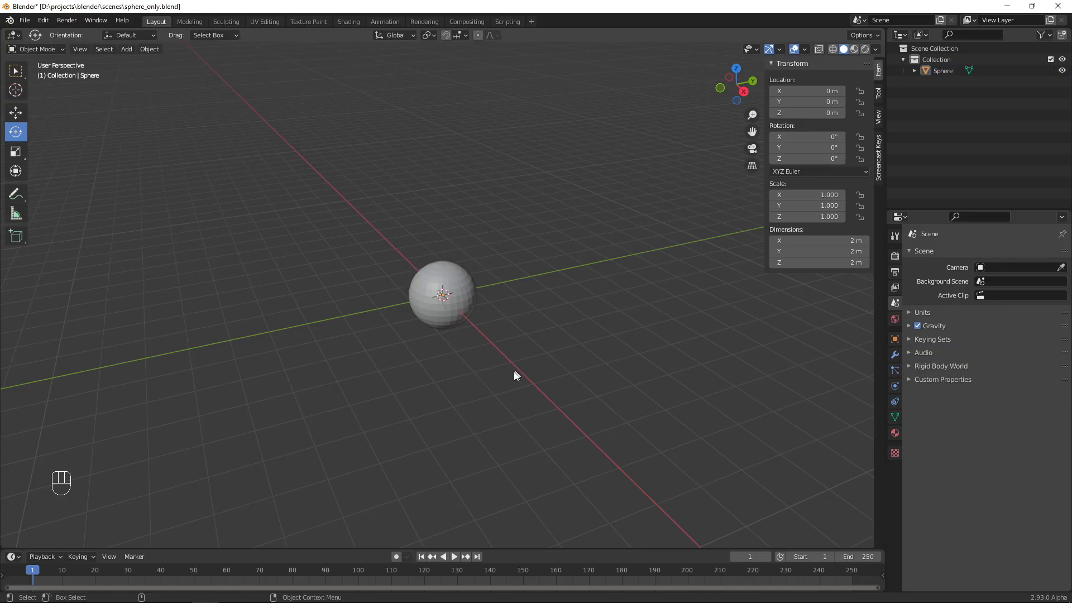
left_click(455, 327)
key("w")
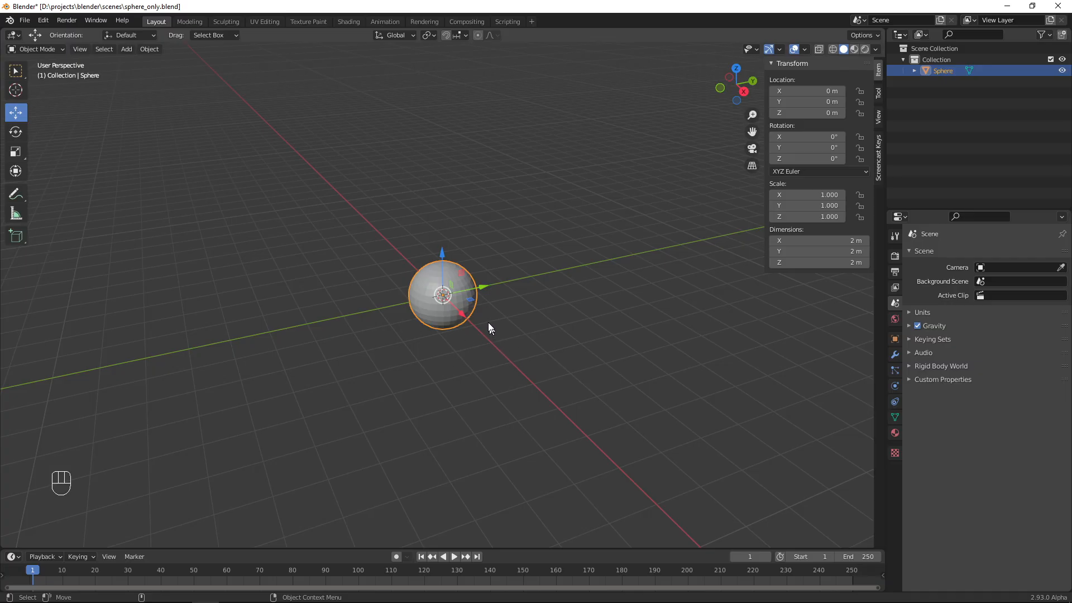
key("i")
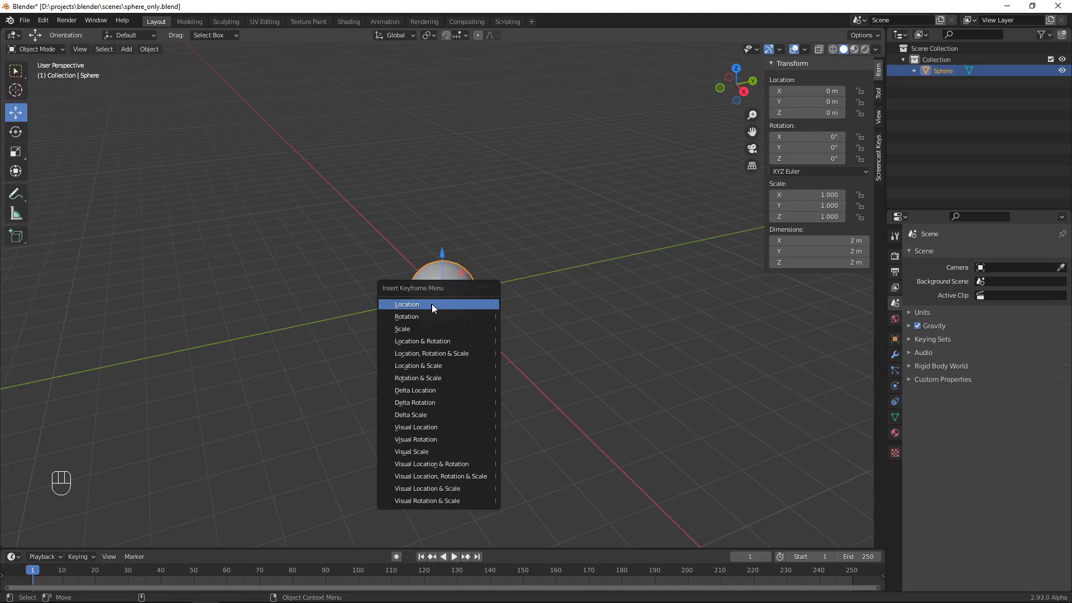
left_click(408, 305)
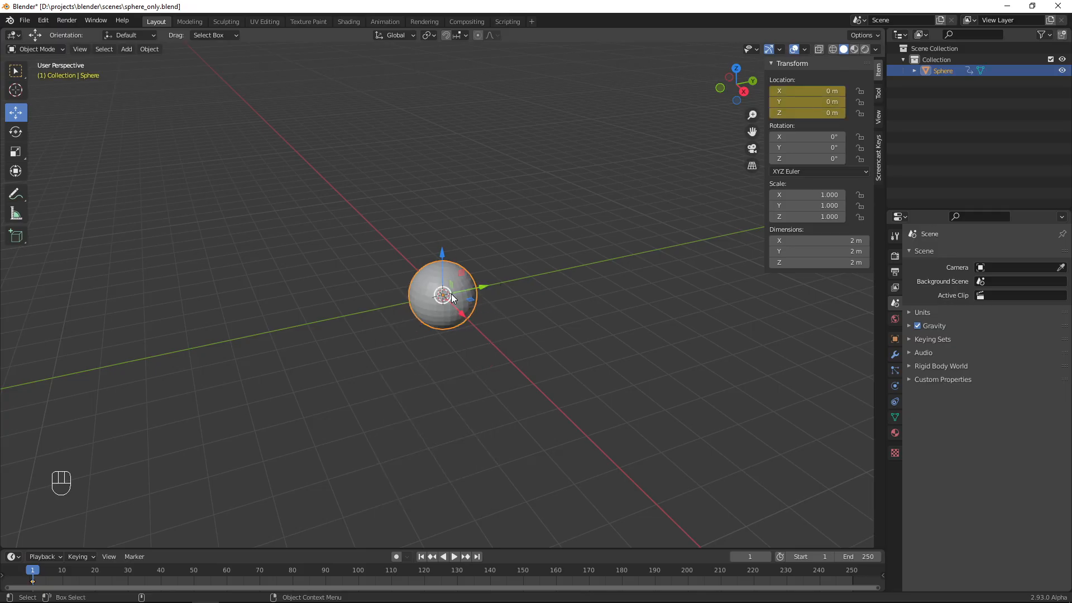
Insert separate Rotation and Scale keyframes on the sphere at frame 1
key("i")
left_click(389, 304)
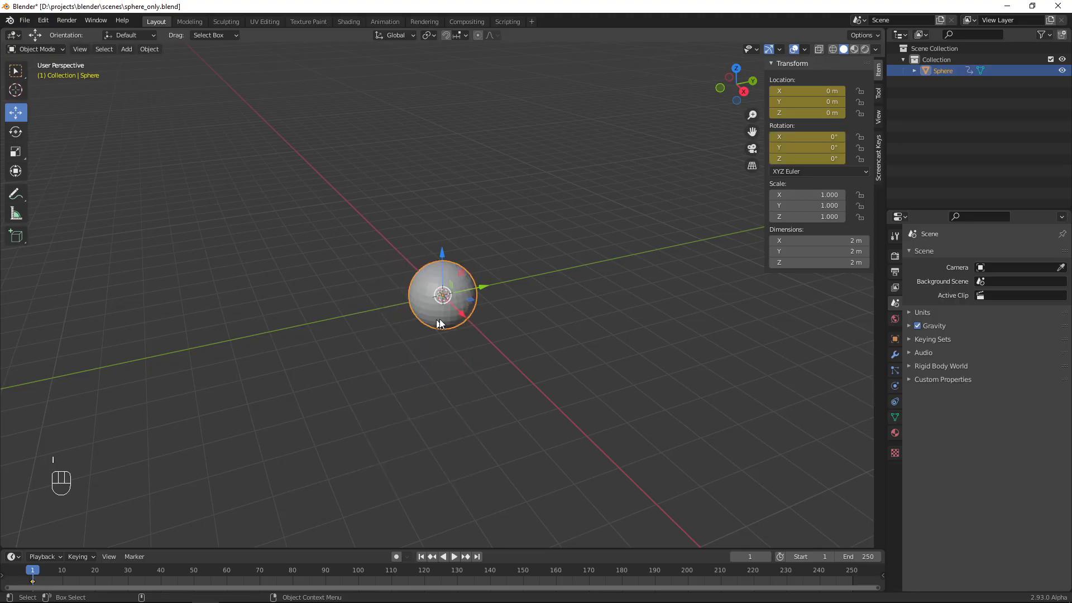
key("i")
left_click(397, 316)
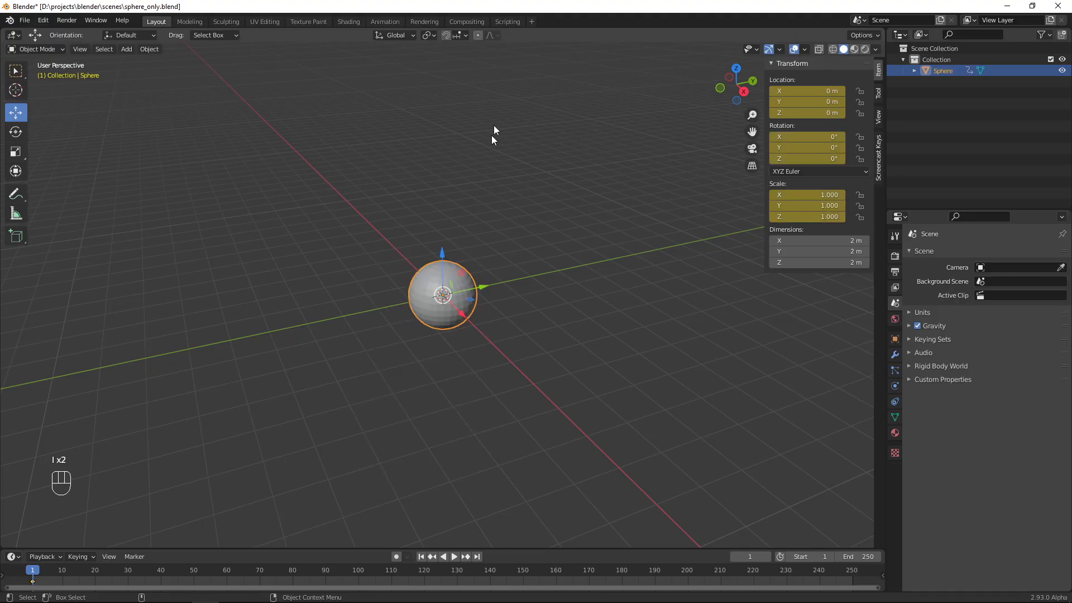
Go to frame 36 and set the active keying set to Available
left_click_drag(45, 571, 149, 557)
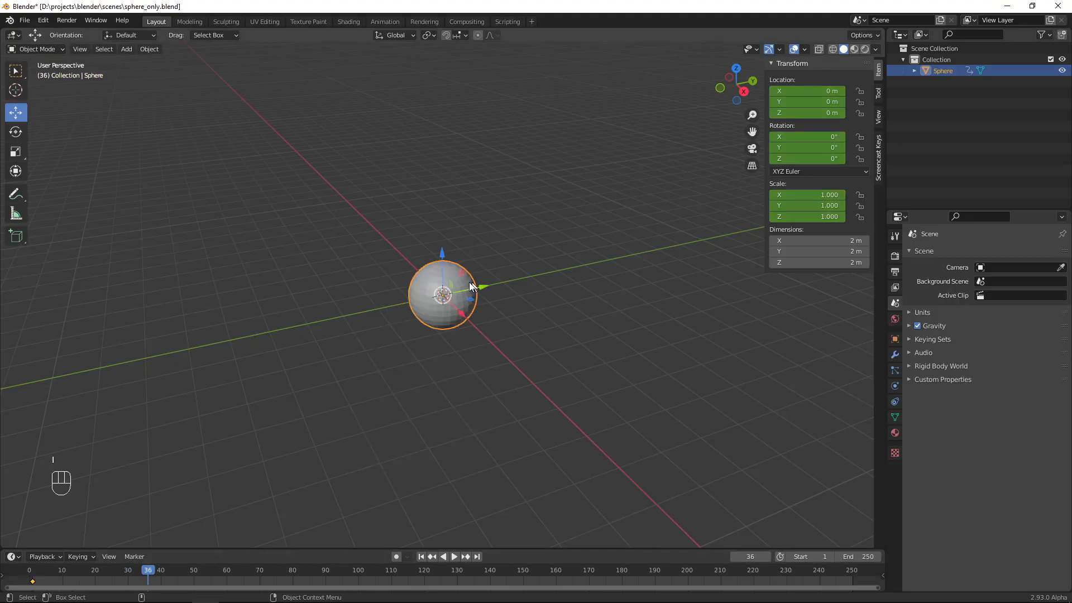
key("i")
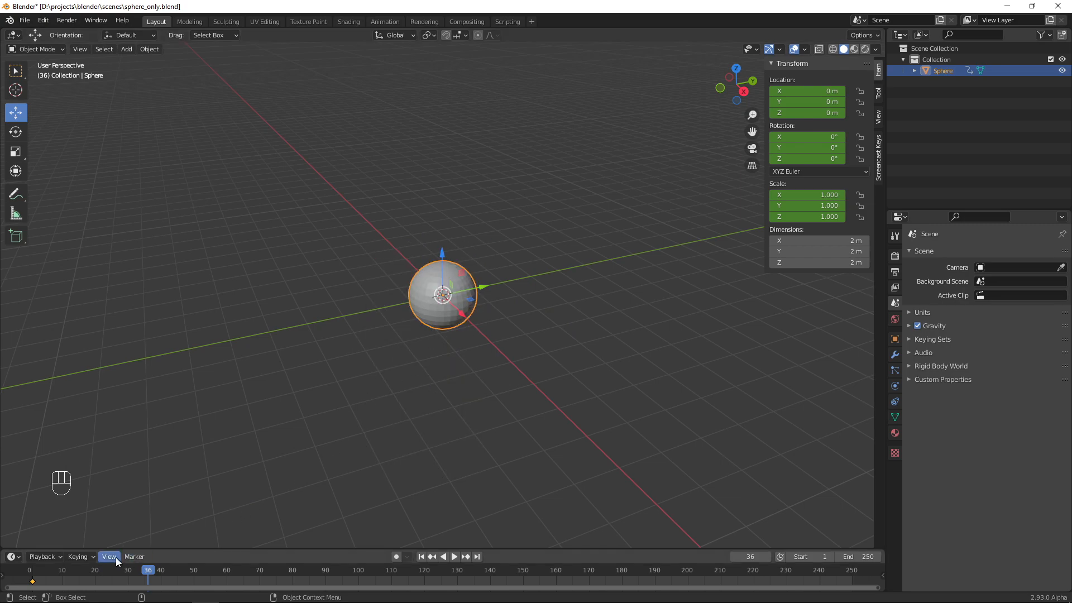
left_click(87, 557)
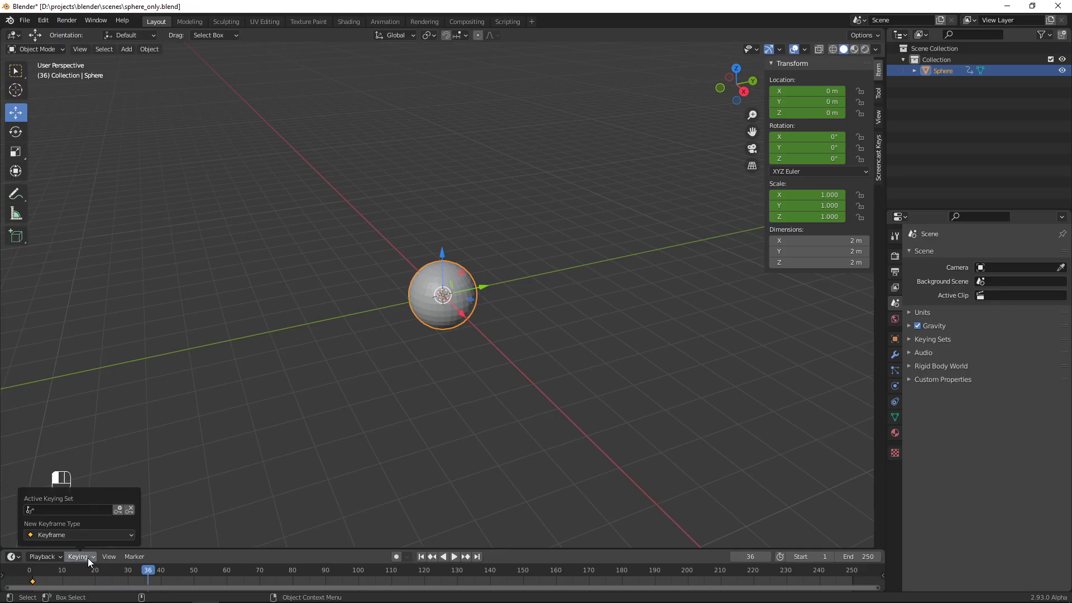
left_click(75, 510)
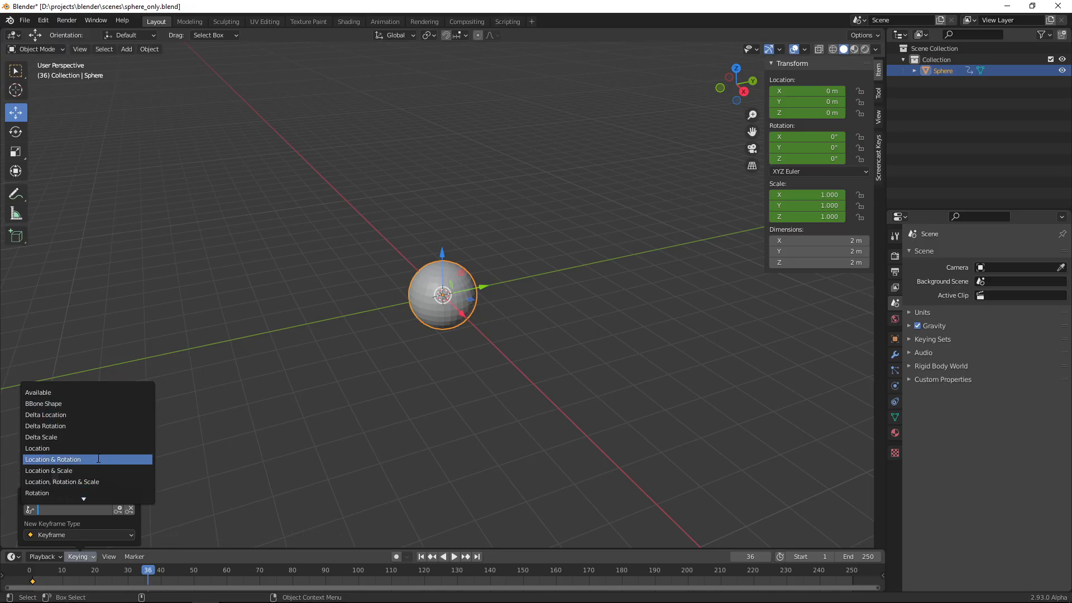
left_click(57, 393)
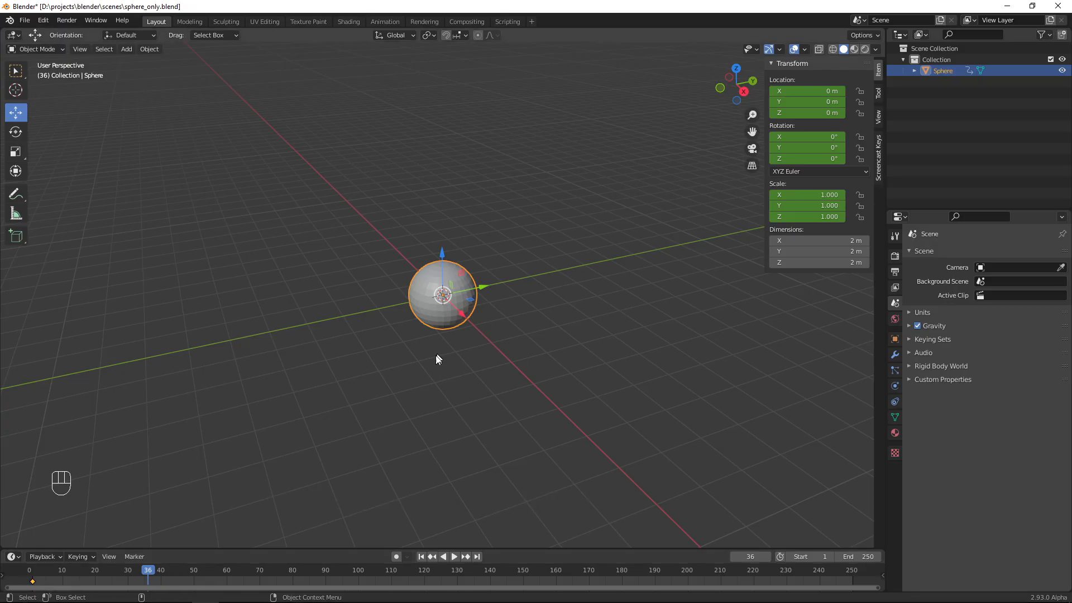
Keyframe all of the sphere's already animated channels at frames 36 and 60
key("i")
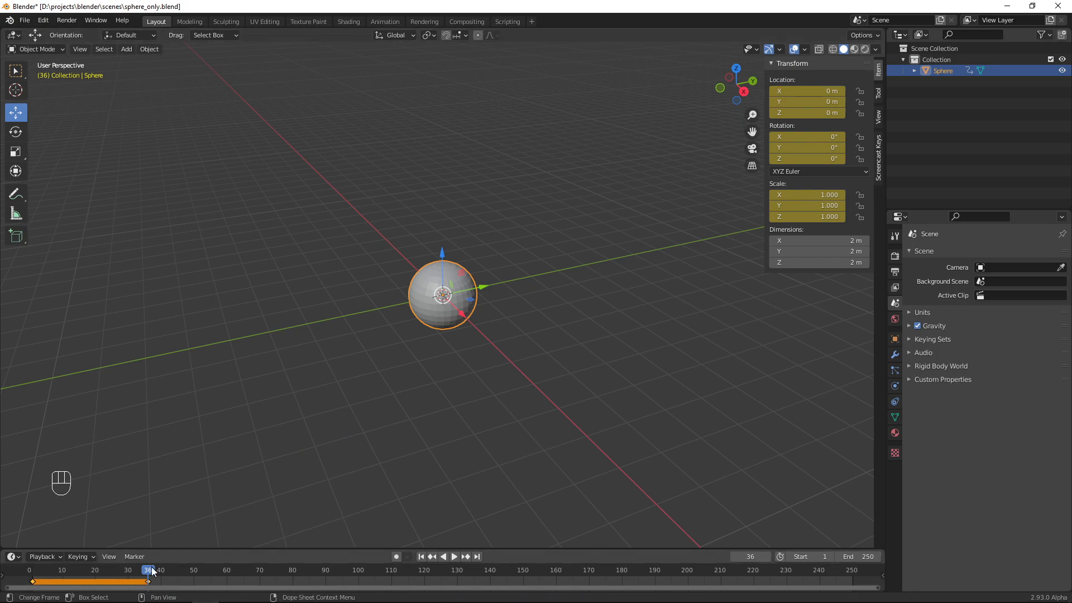
left_click_drag(150, 571, 227, 572)
key("i")
Delete the sphere's rotation keyframes at frames 1, 36 and 60, keeping its location and scale keyframes
left_click_drag(40, 574, 32, 574)
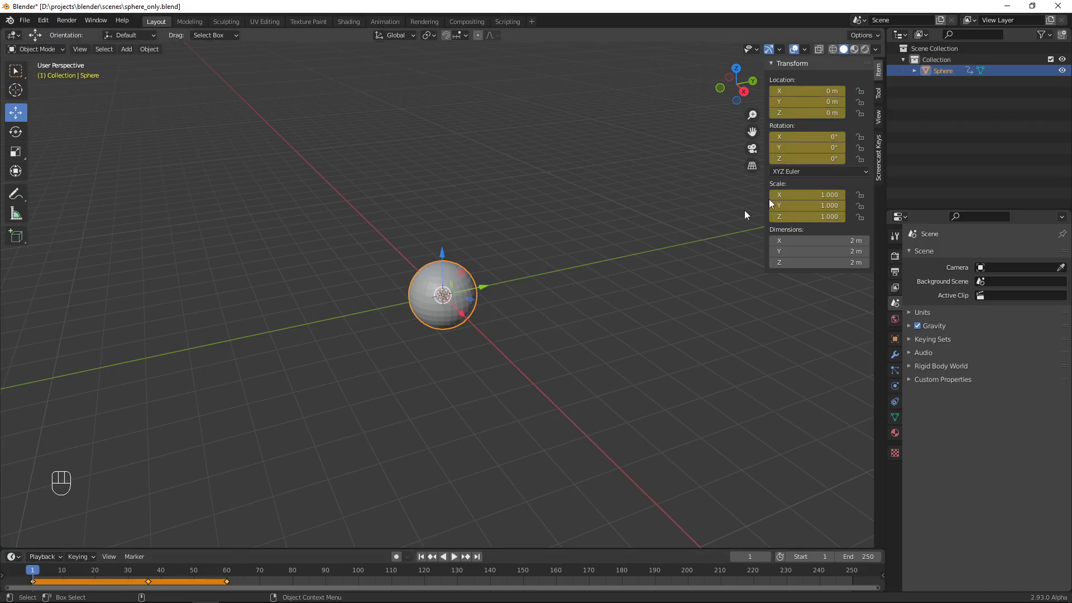
right_click(816, 146)
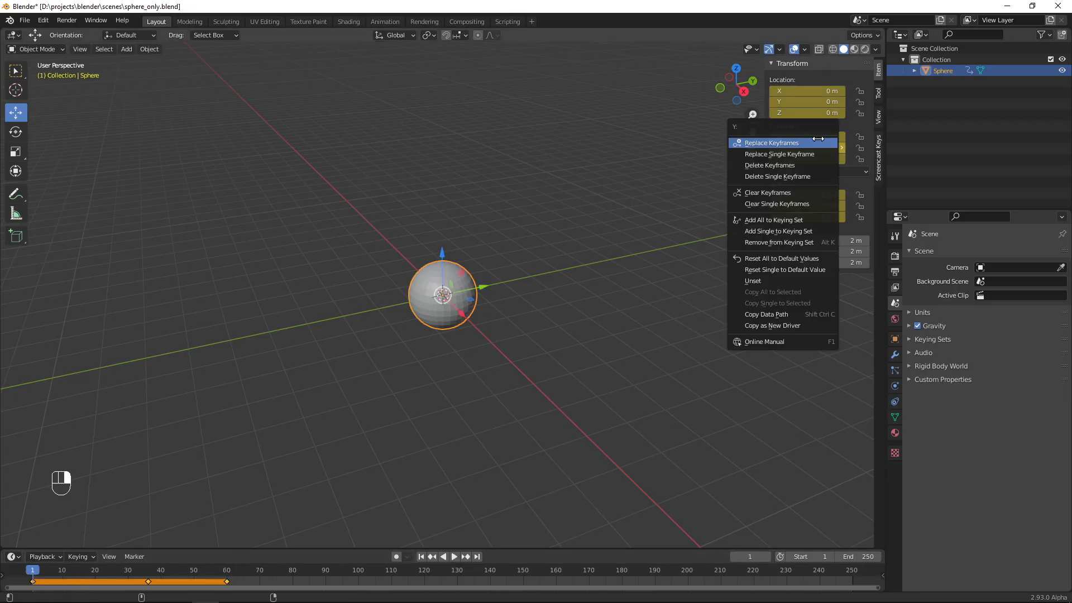
left_click(798, 165)
left_click(148, 572)
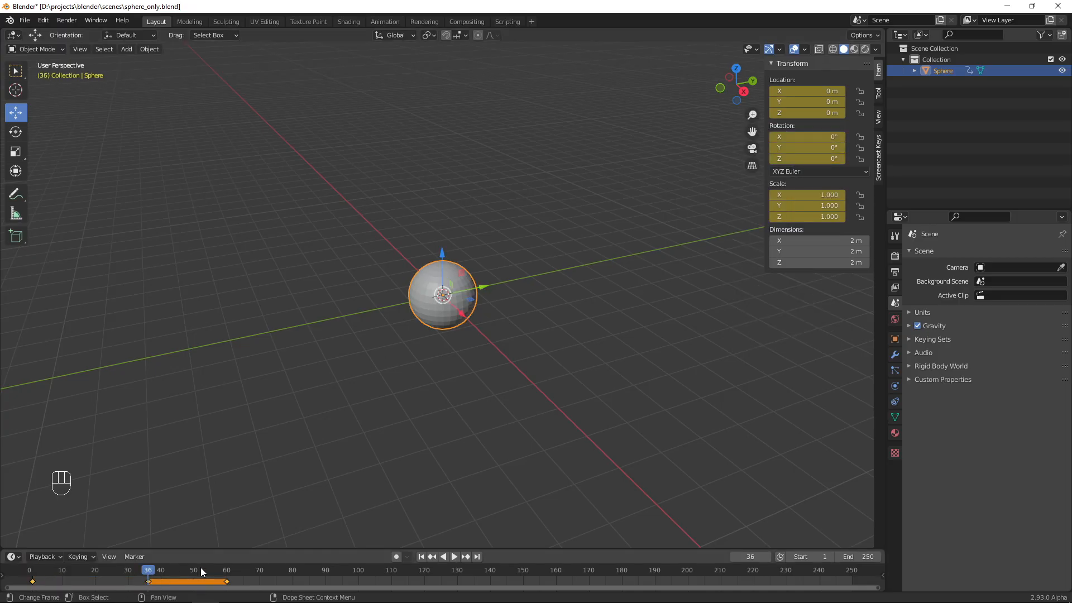
right_click(805, 158)
left_click(782, 147)
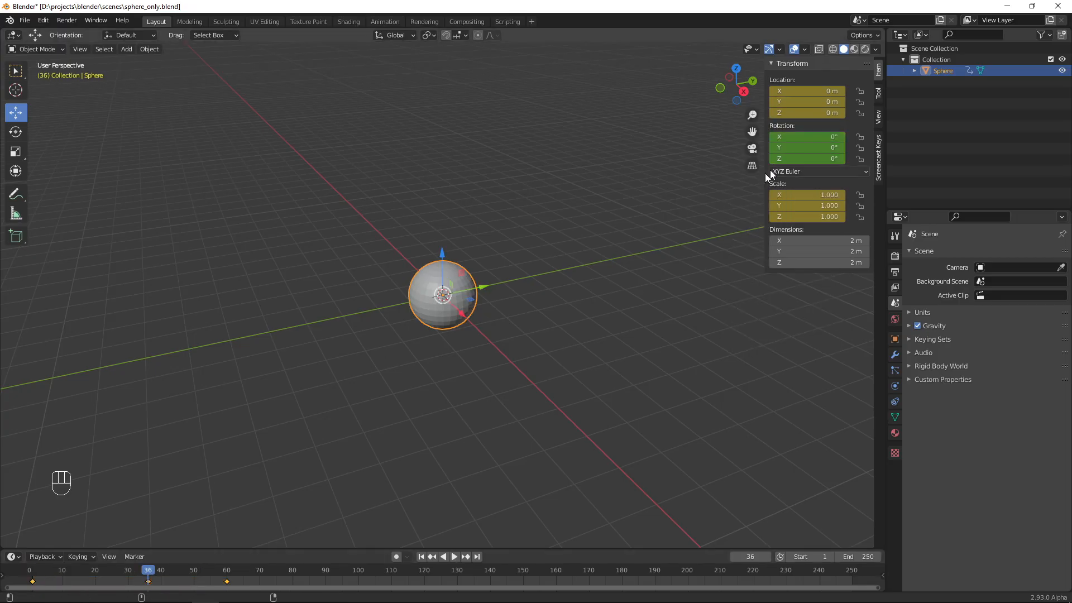
left_click(226, 570)
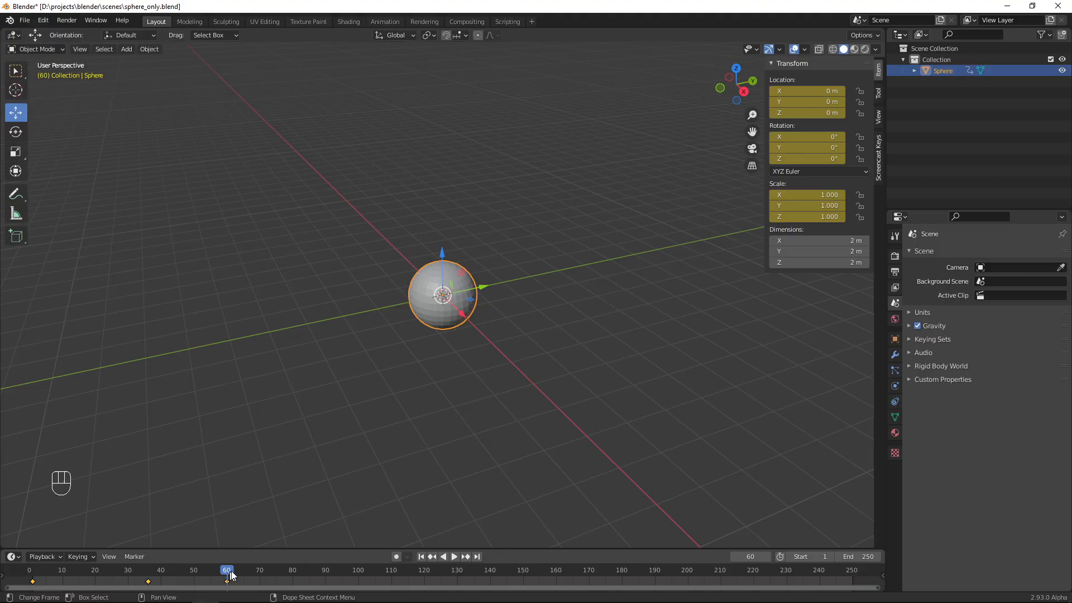
right_click(816, 135)
left_click(782, 163)
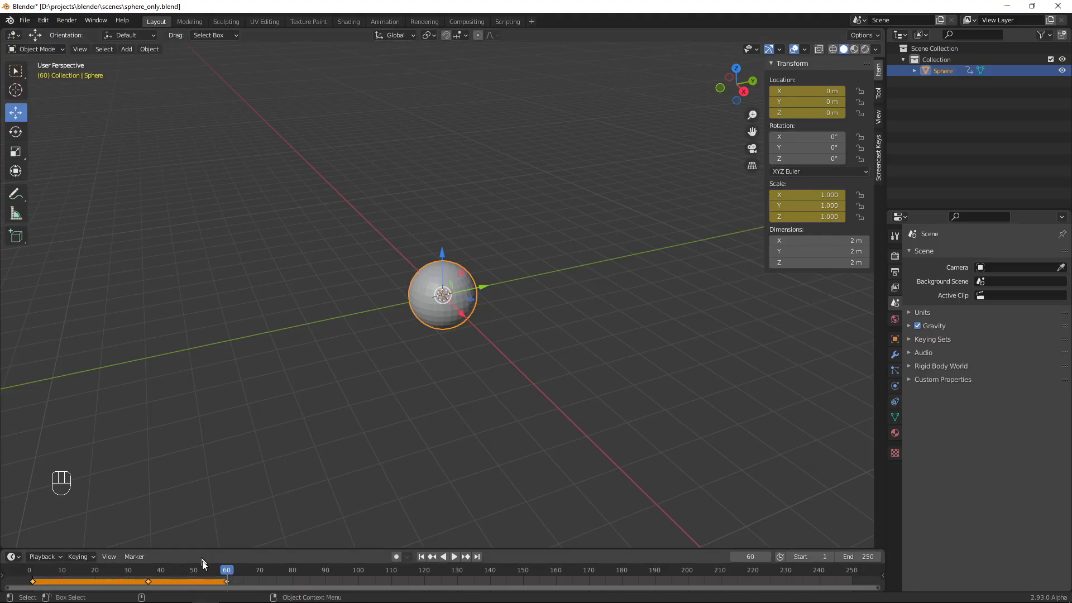
Insert a keyframe on the sphere at frame 77 using the Available keying set
left_click_drag(226, 570, 280, 567)
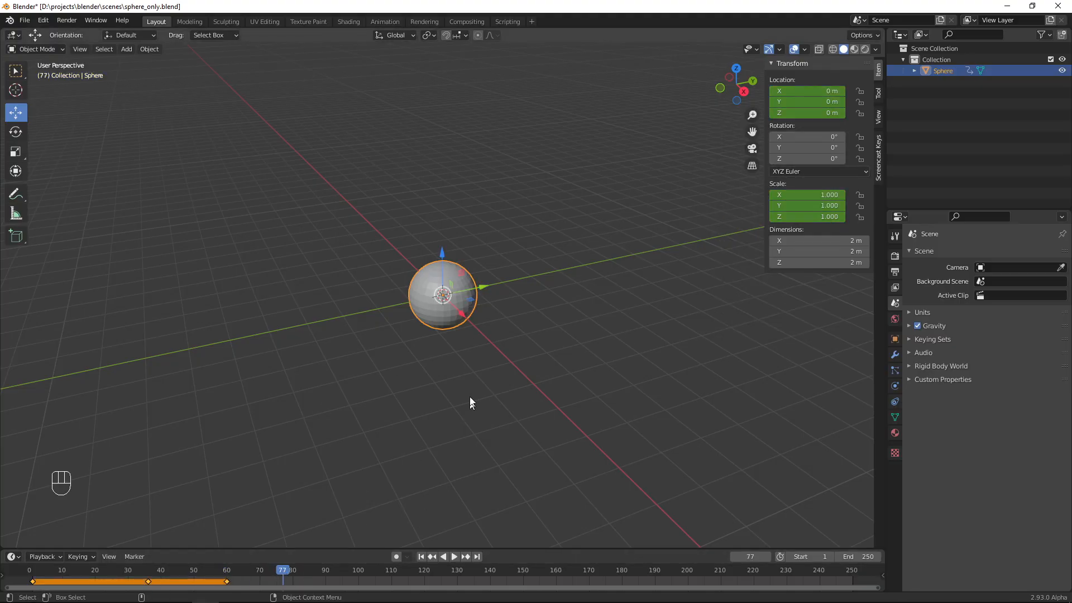
key("i")
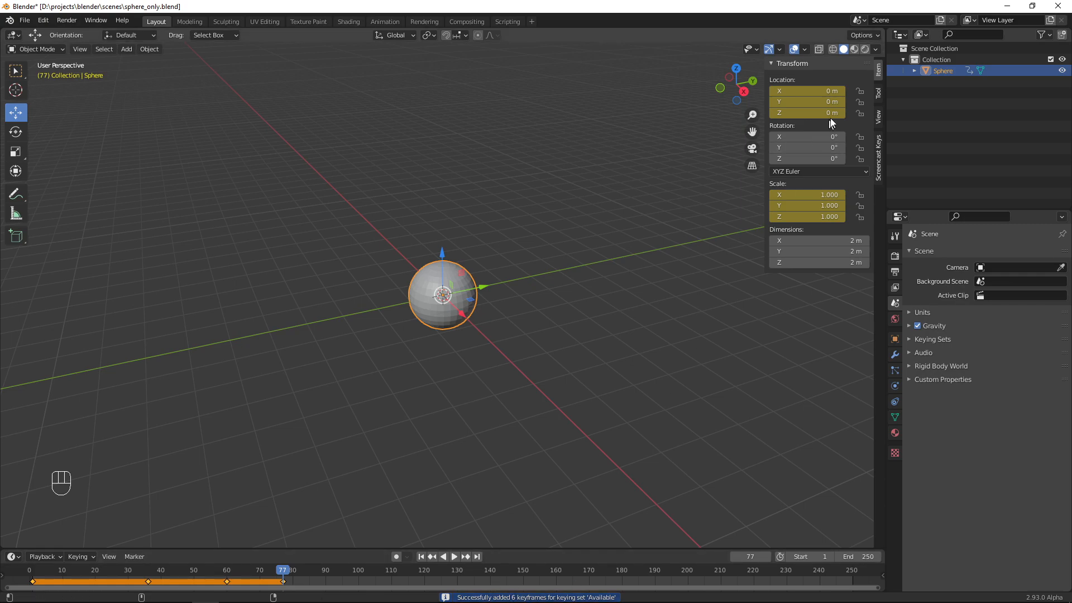
mouse_move(292, 574)
left_mouse_down()
mouse_move(56, 569)
mouse_move(284, 563)
left_mouse_up()
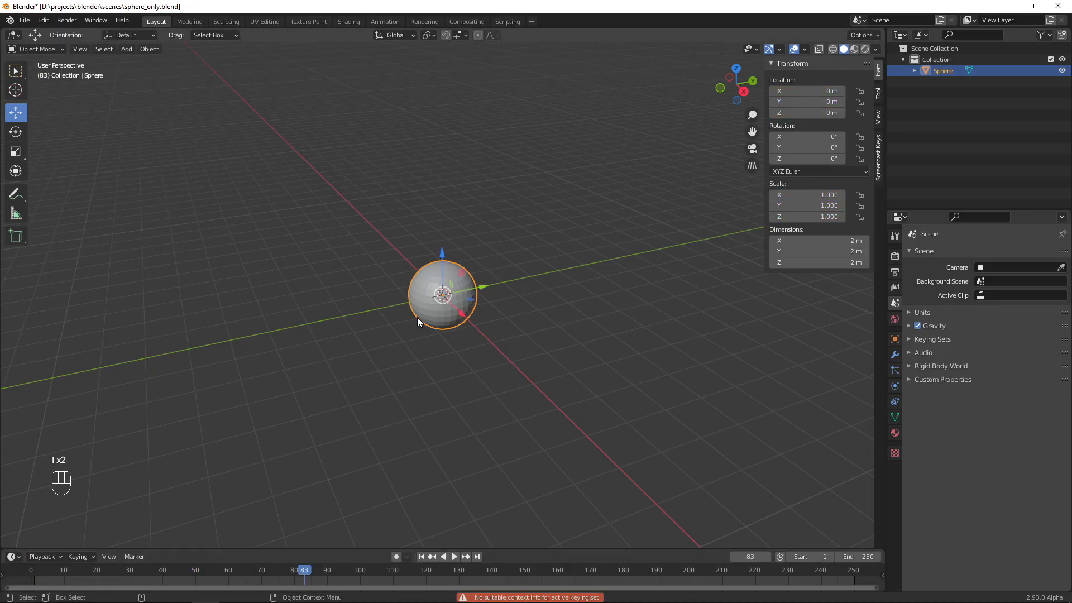
Try to keyframe the unanimated sphere at frame 1 with the Available keying set, checking which keying set is active
left_click(35, 570)
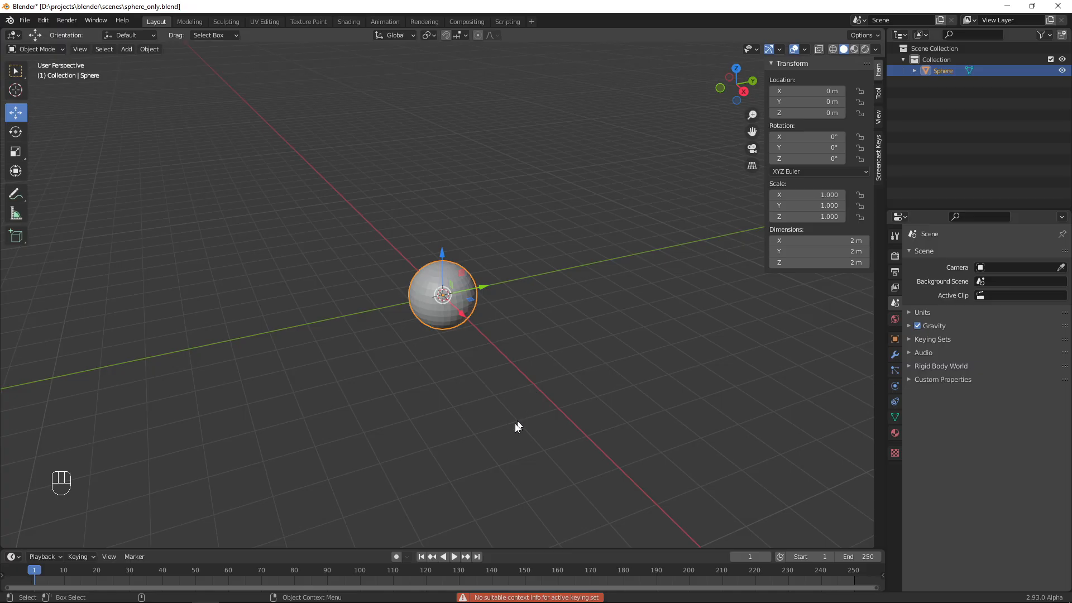
left_click(88, 549)
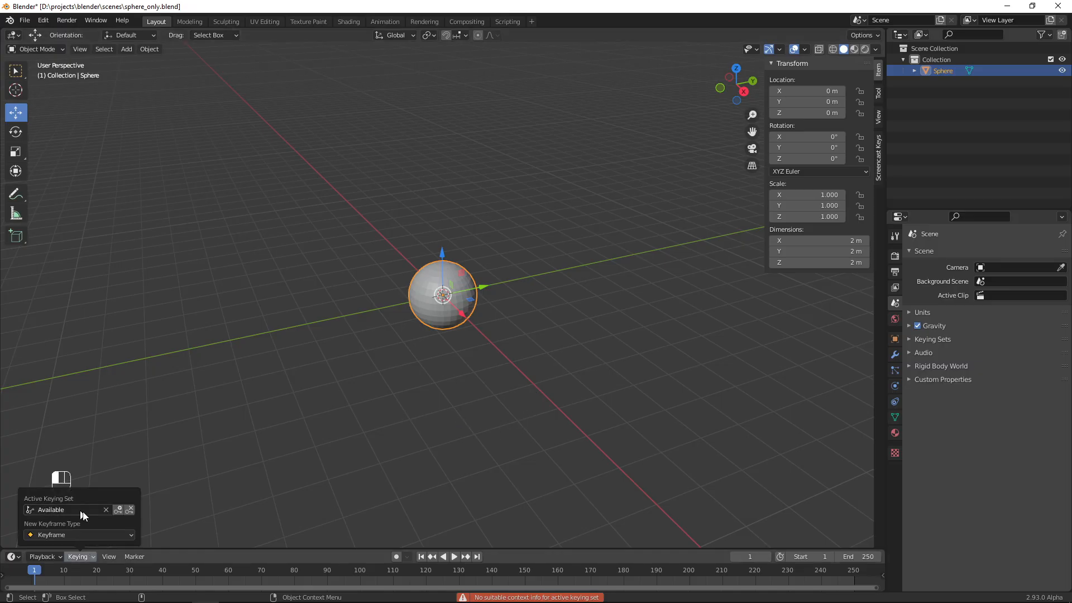
left_click(521, 441)
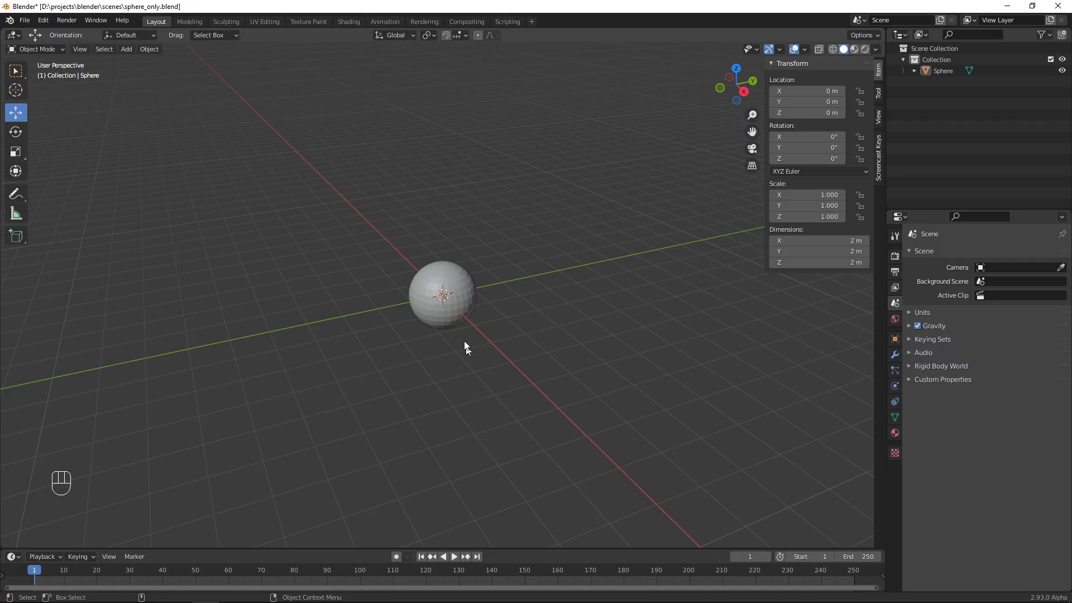
key("a")
key("i")
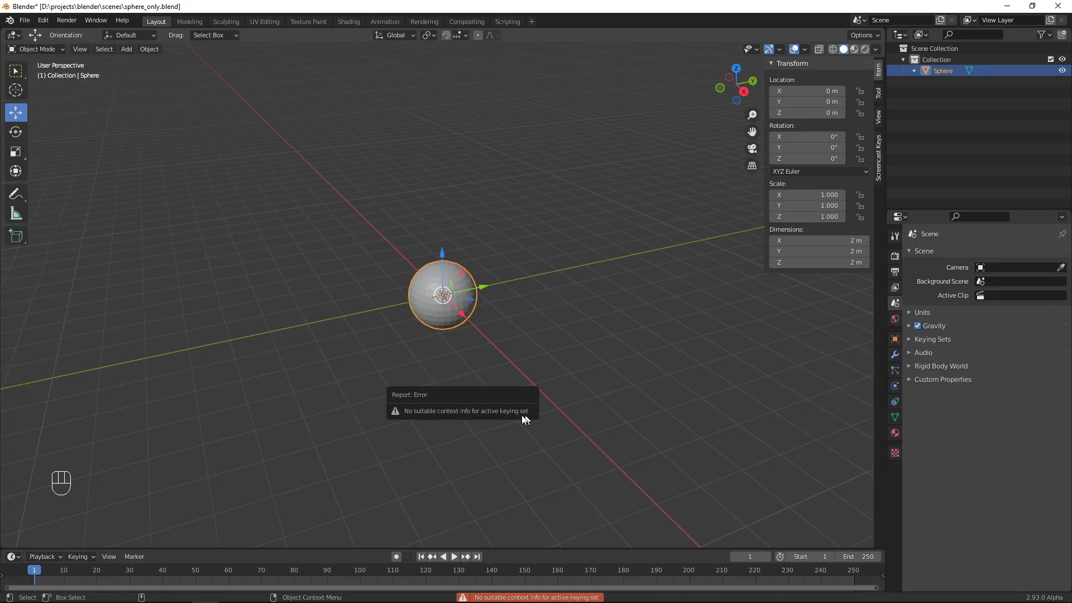
key("i")
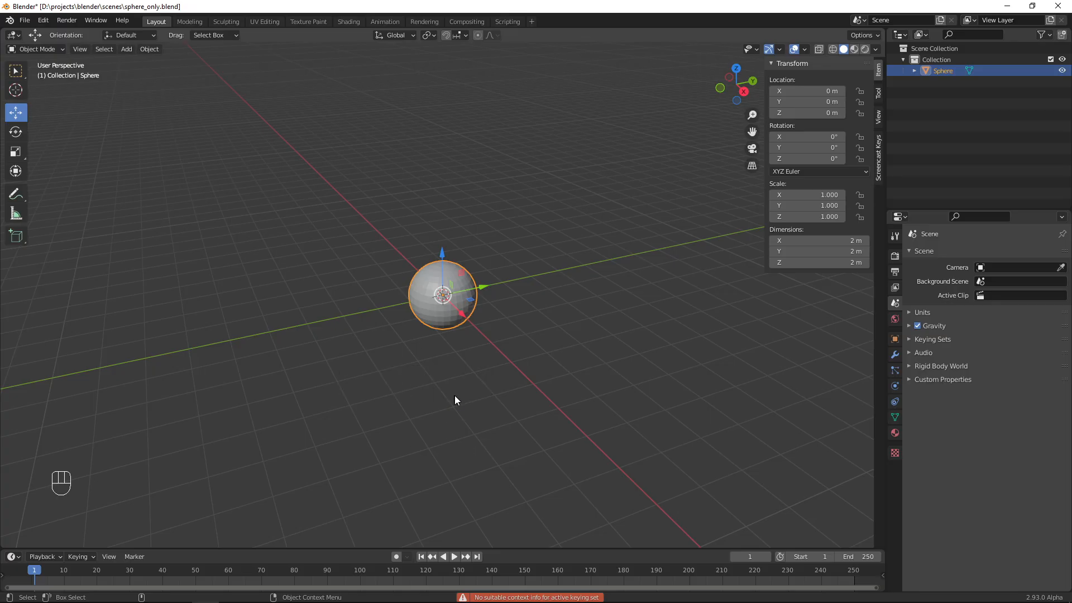
Change the active keying set to Location, Rotation & Scale
left_click(84, 556)
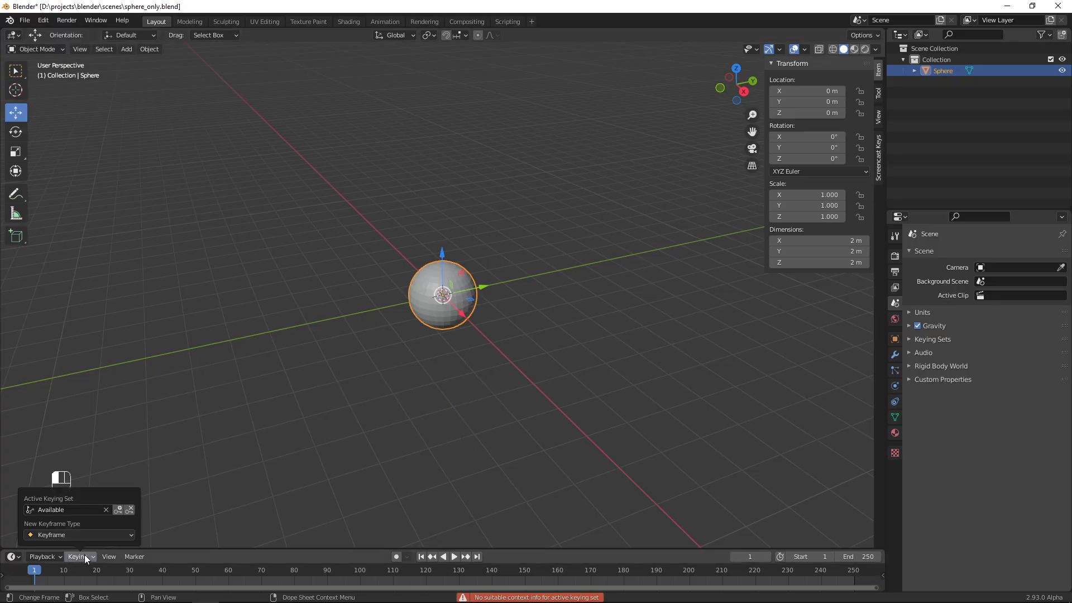
left_click(71, 510)
left_click(70, 481)
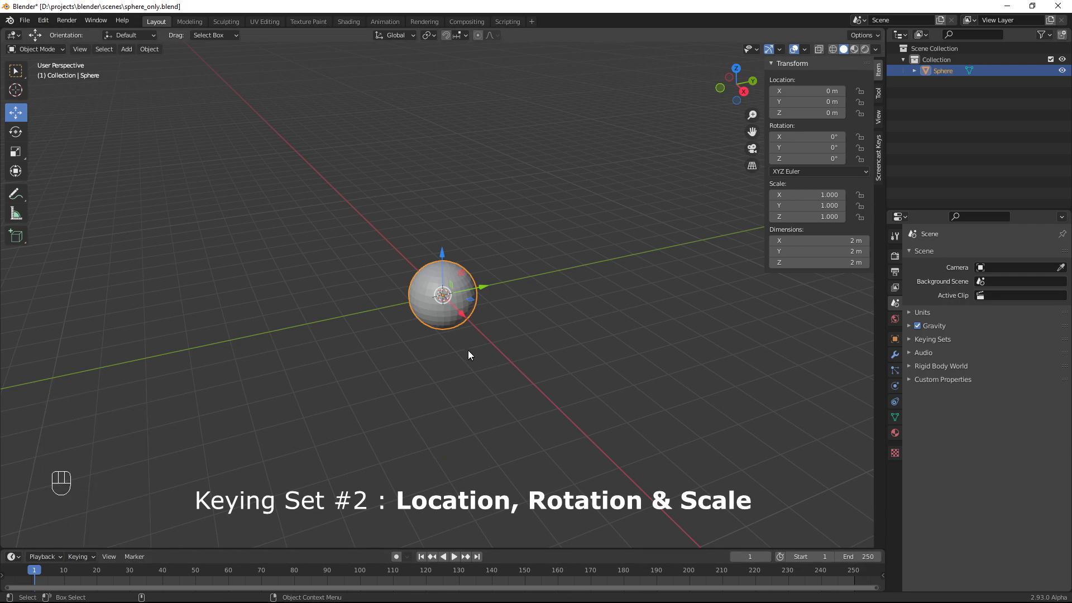
Insert Location, Rotation & Scale keyframes on the sphere at frames 1, 20, 40 and 60
key("i")
left_click_drag(93, 573, 99, 572)
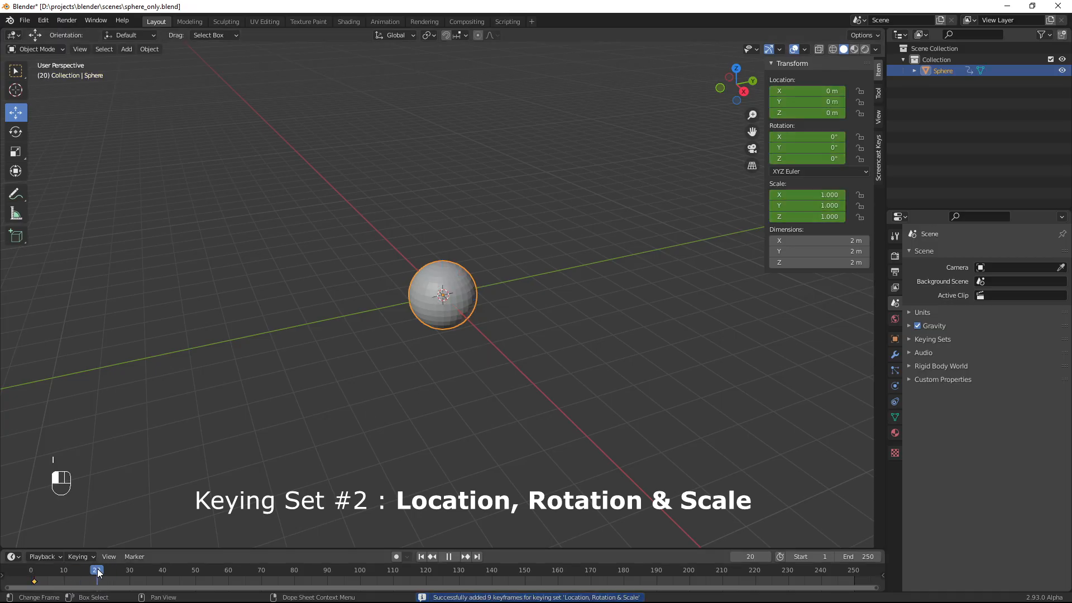
key("i")
left_click(165, 570)
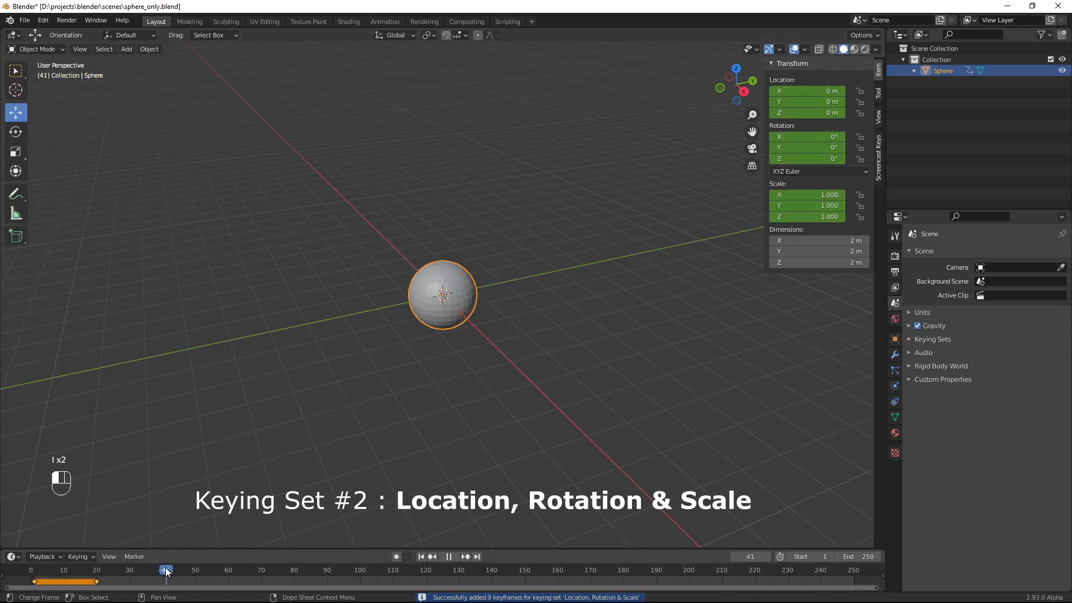
key("i")
left_click(235, 570)
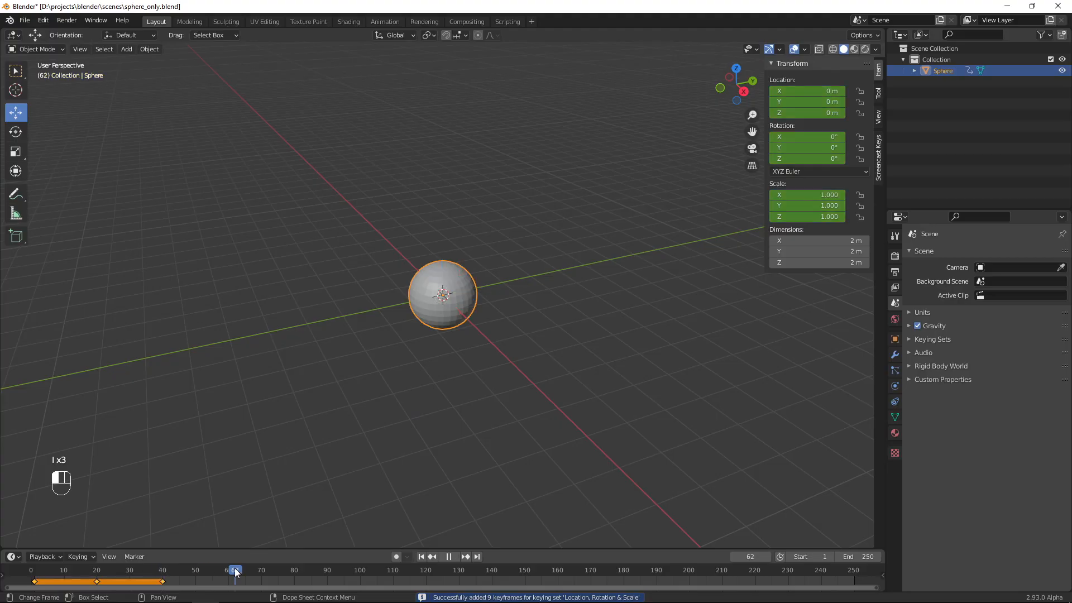
left_click_drag(235, 571, 228, 571)
key("i")
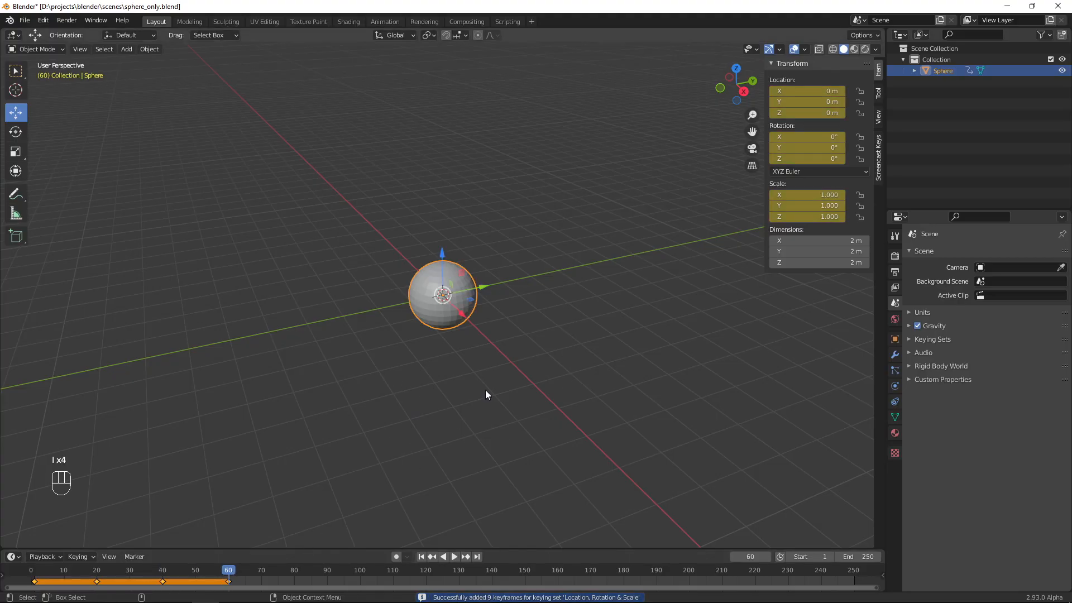
Check the active keying set and create a new General file, discarding the sphere scene's changes
left_click(79, 556)
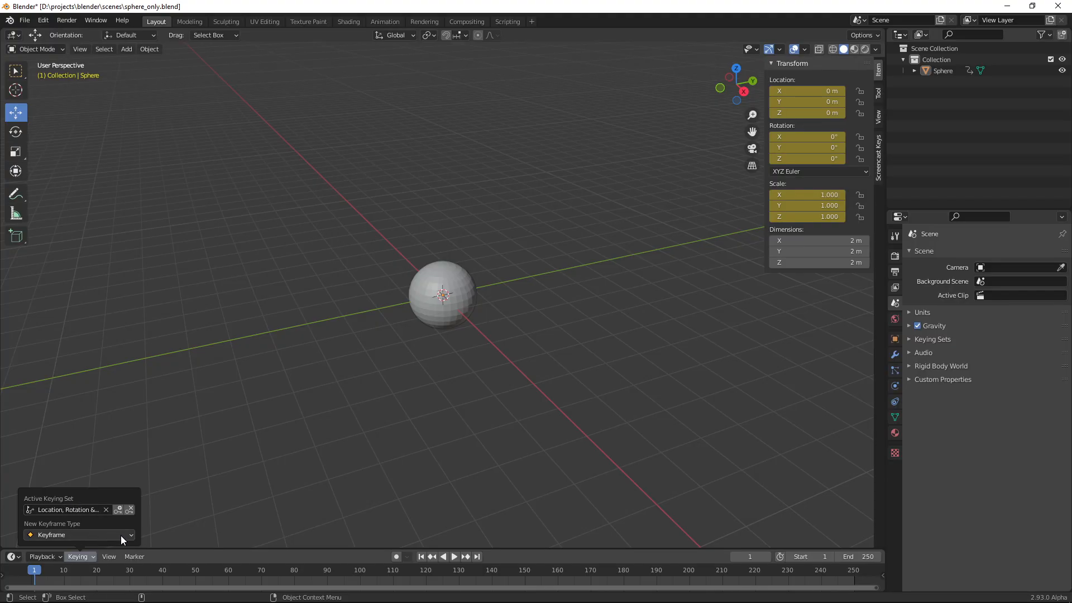
left_click(24, 23)
mouse_move(35, 32)
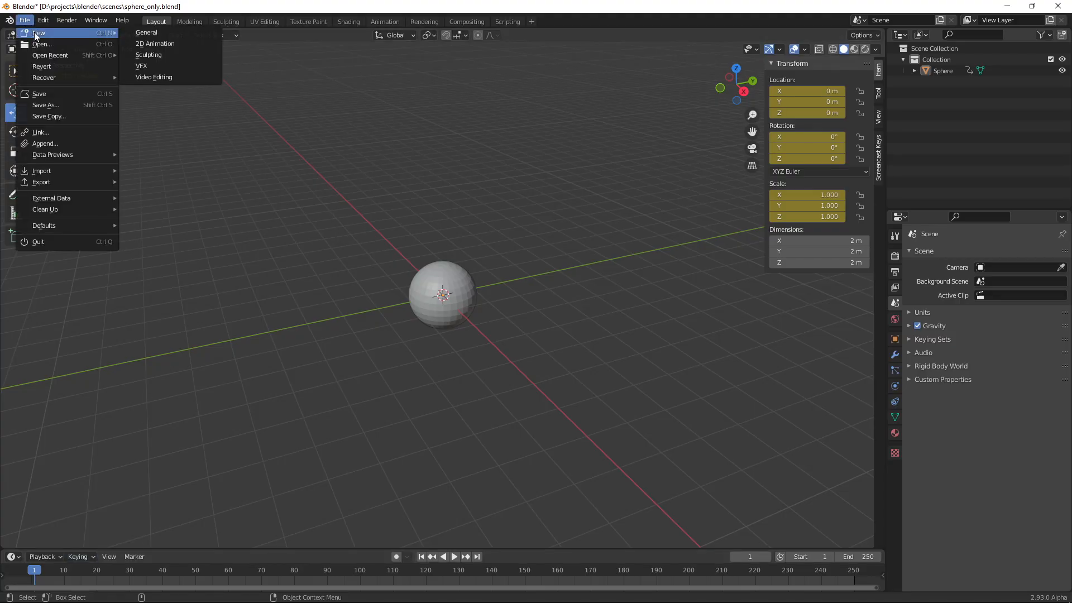
left_click(166, 40)
left_click(553, 328)
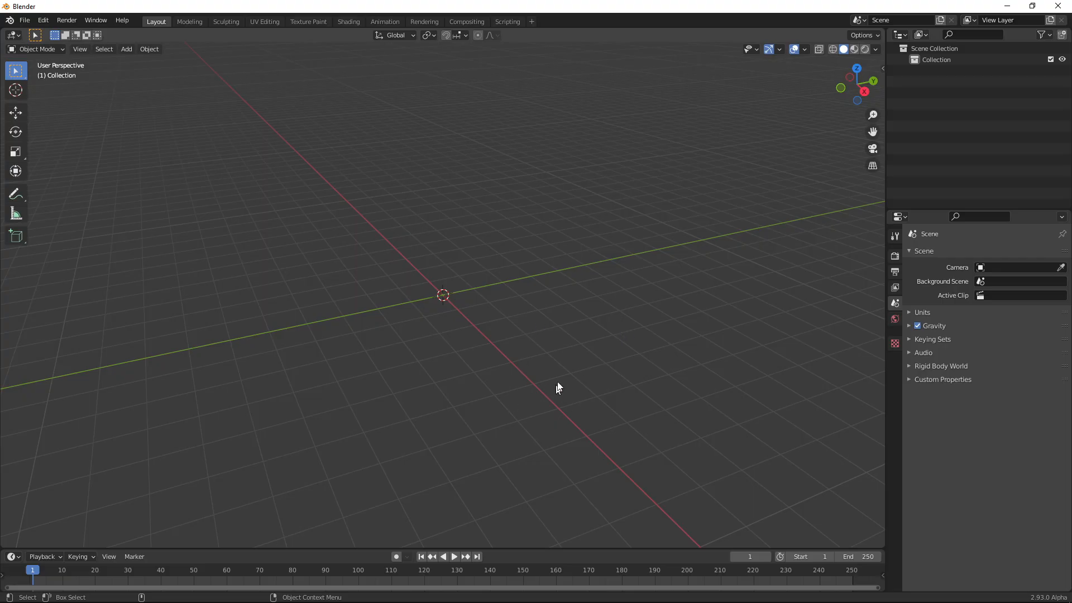
Choose an active keying set for the new empty scene
left_click(84, 557)
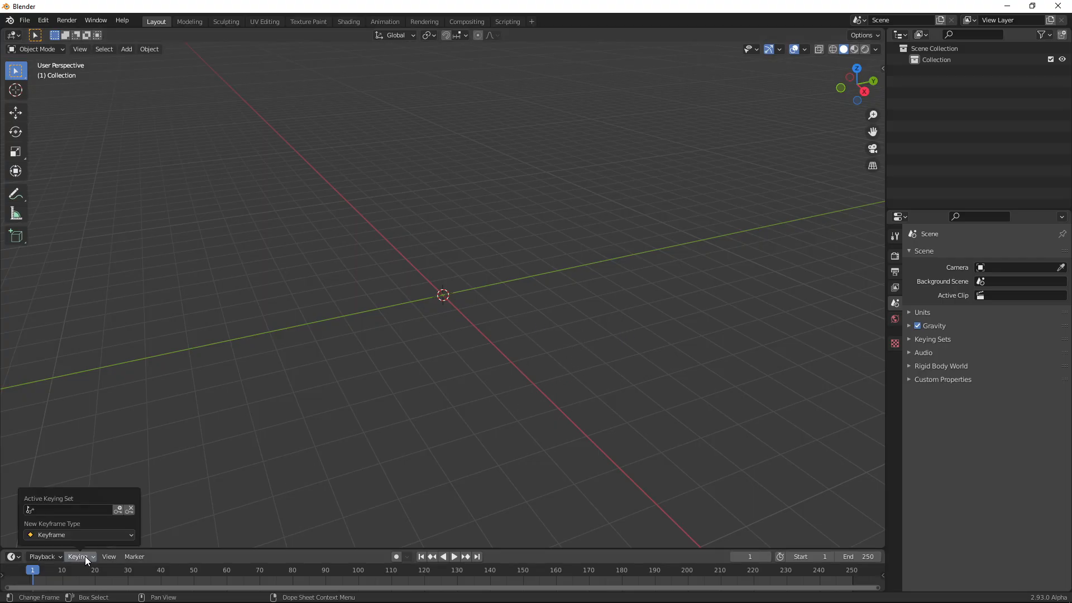
left_click(63, 510)
left_click(73, 482)
Save the current empty scene with its keying settings as the startup file
left_click(24, 20)
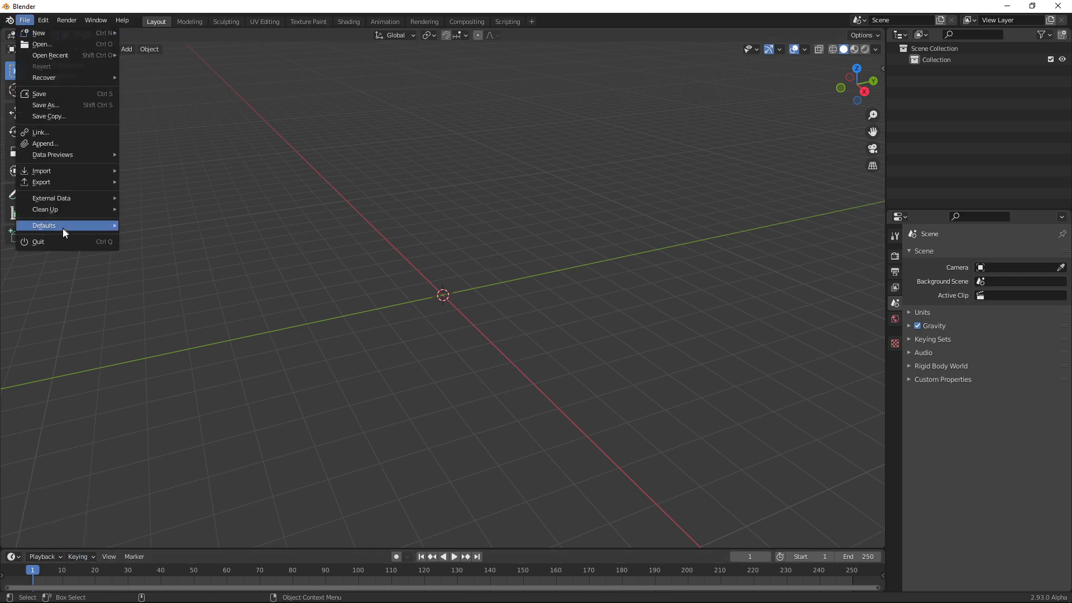
mouse_move(68, 229)
left_click(166, 223)
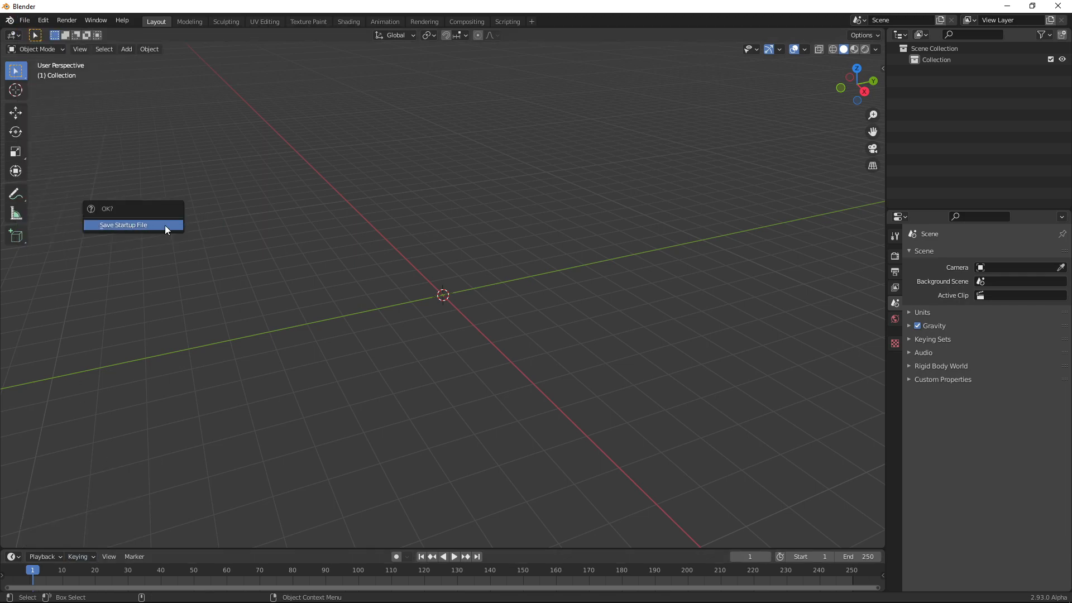
left_click(126, 226)
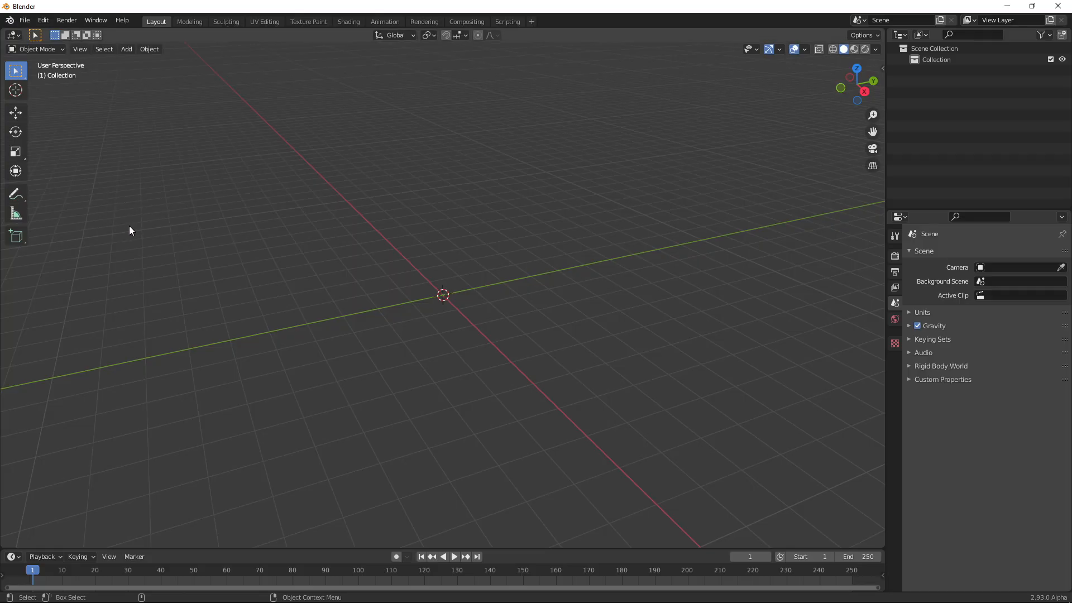
Create another General file and examine its keying settings to verify the saved default keying set
key("ctrl+n")
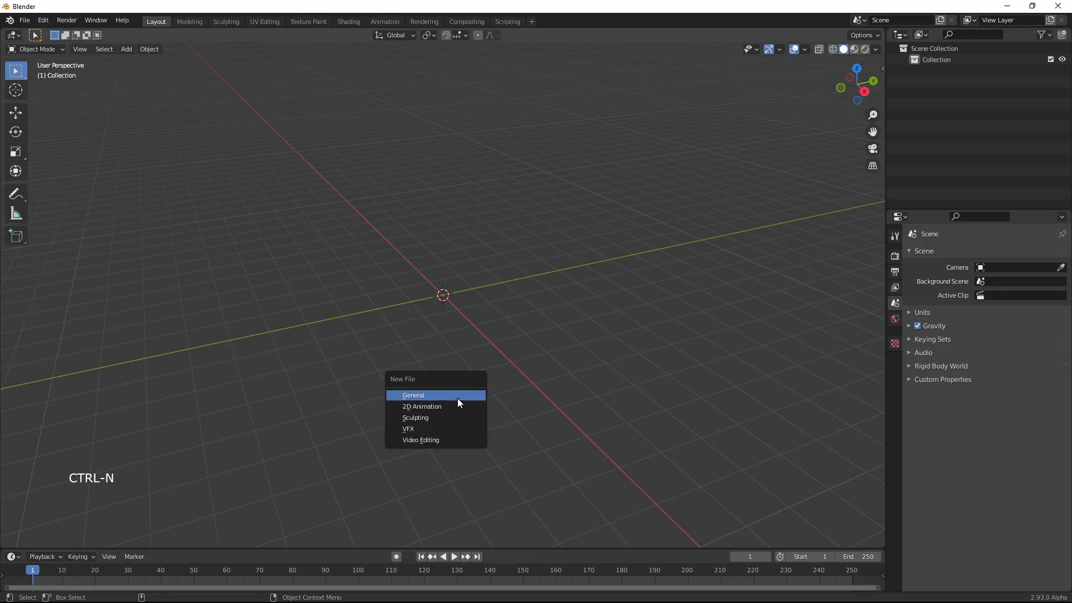
left_click(438, 396)
left_click(544, 334)
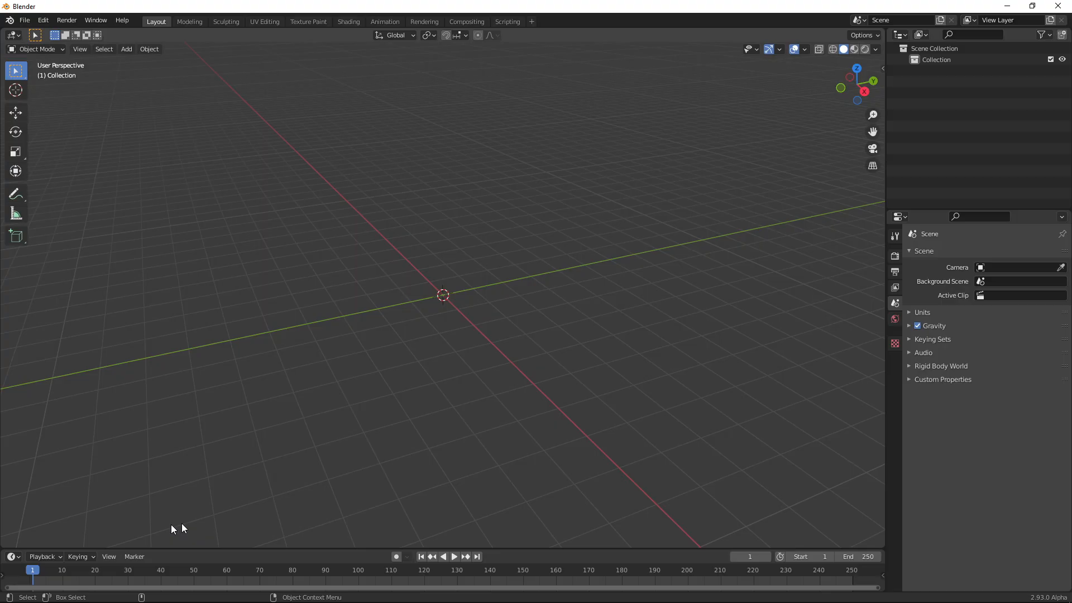
left_click(89, 557)
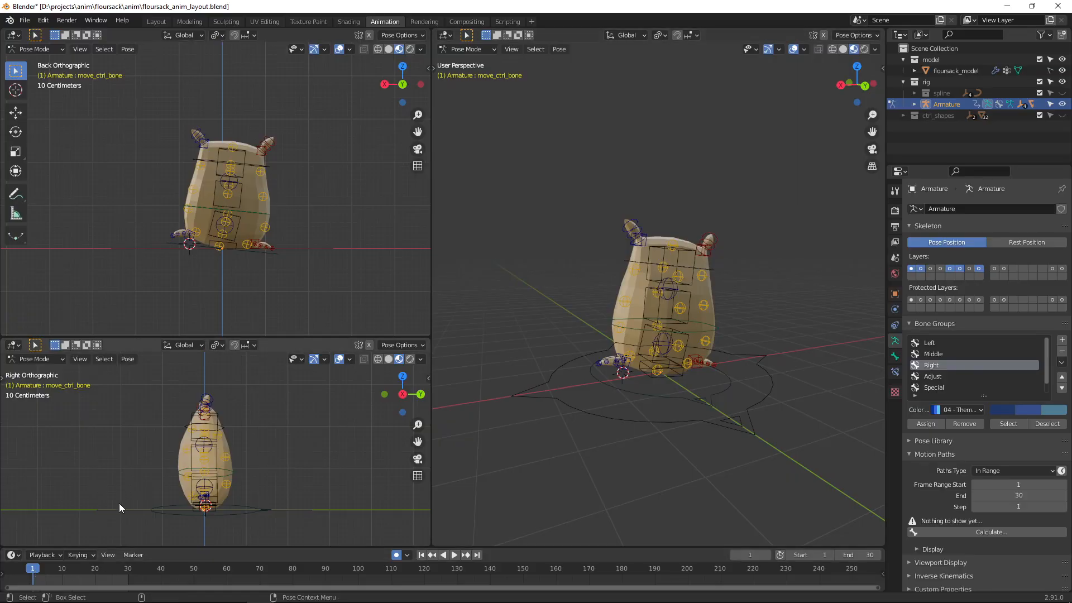
Go to frame 0 and change the Right Orthographic viewport to a Dope Sheet with the armature's walk keyframes in view
left_click(45, 572)
mouse_move(49, 571)
left_mouse_down()
mouse_move(132, 576)
mouse_move(30, 569)
left_mouse_up()
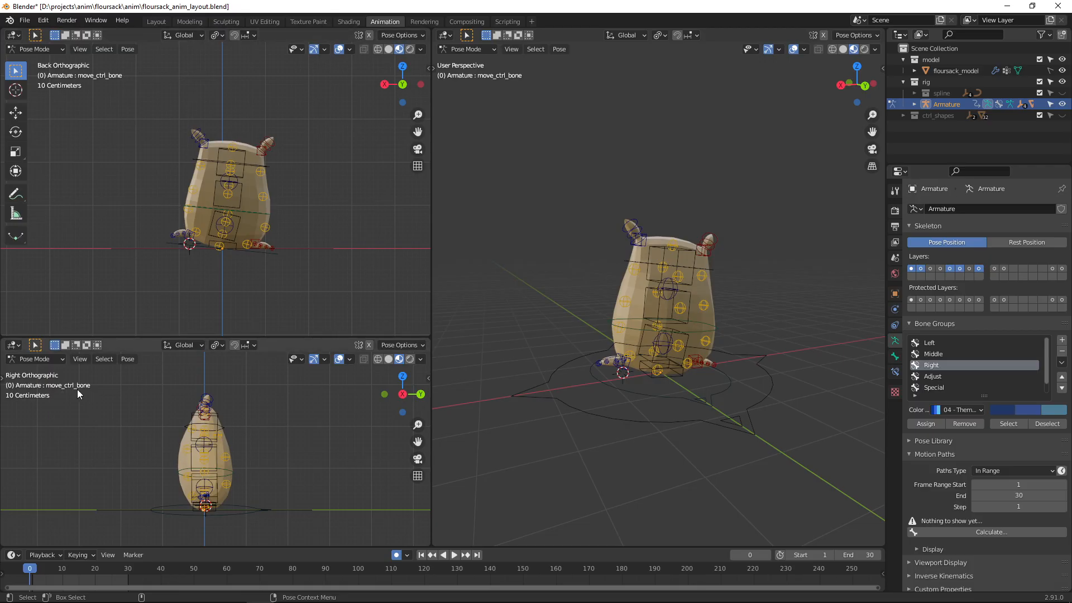
left_click(13, 347)
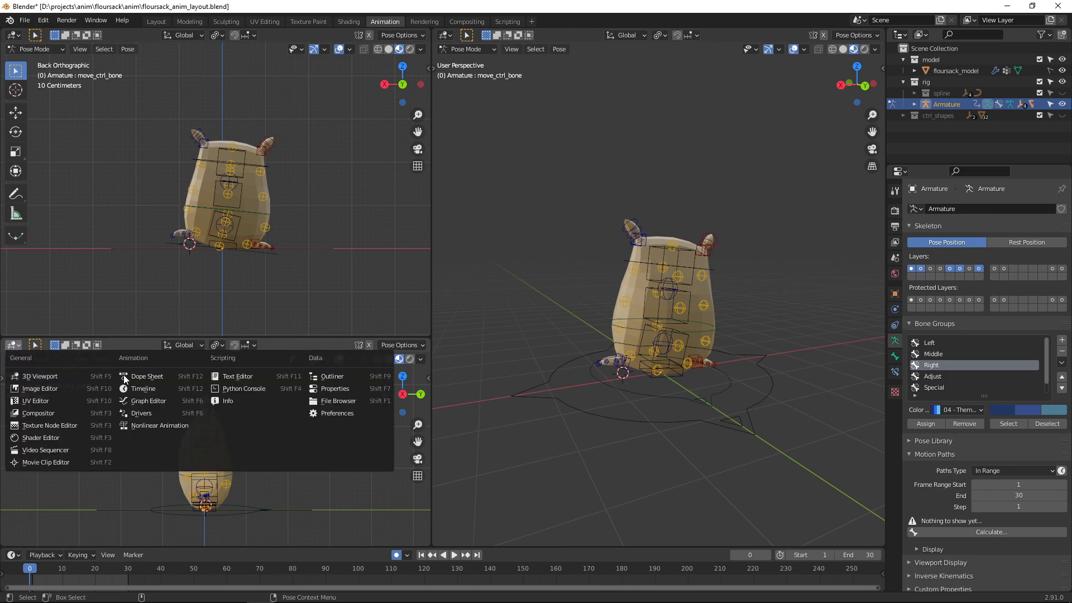
left_click(154, 380)
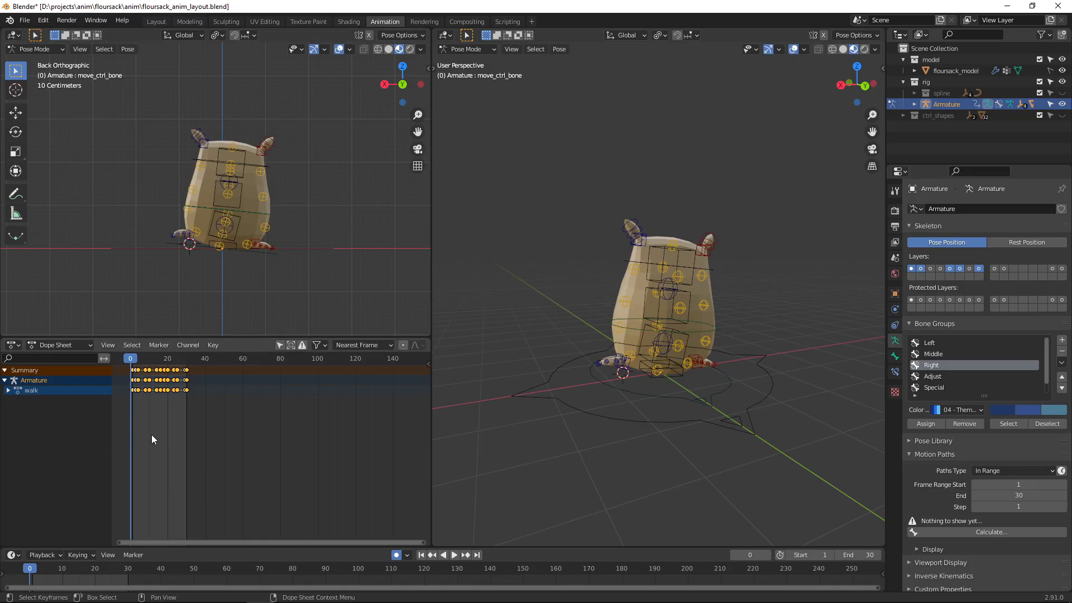
right_click_drag(180, 426, 201, 424, "alt")
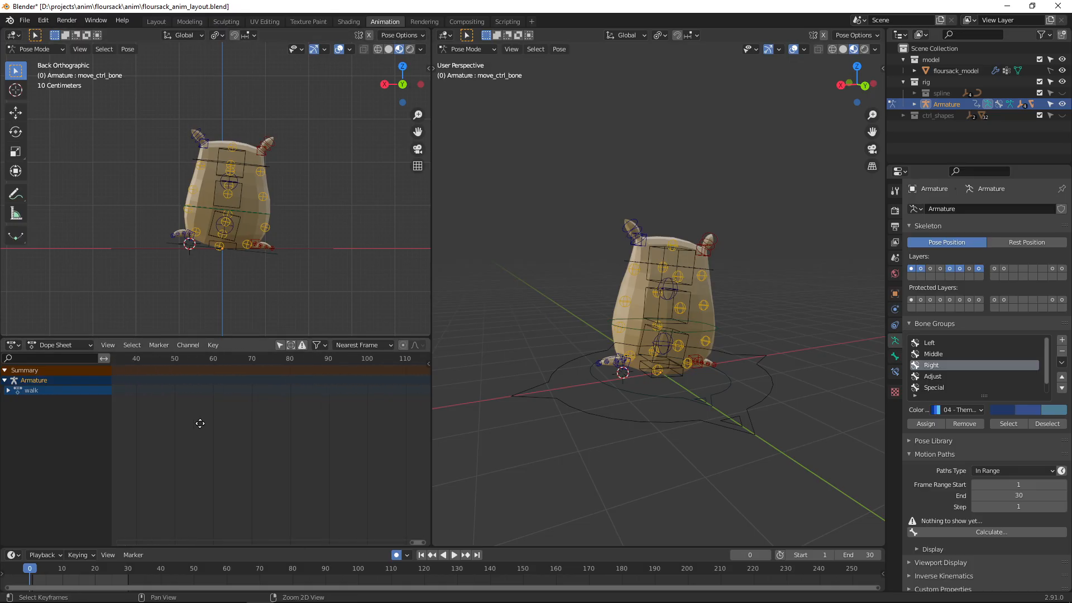
middle_click_drag(201, 424, 237, 453, "alt")
right_click_drag(264, 446, 275, 441, "alt")
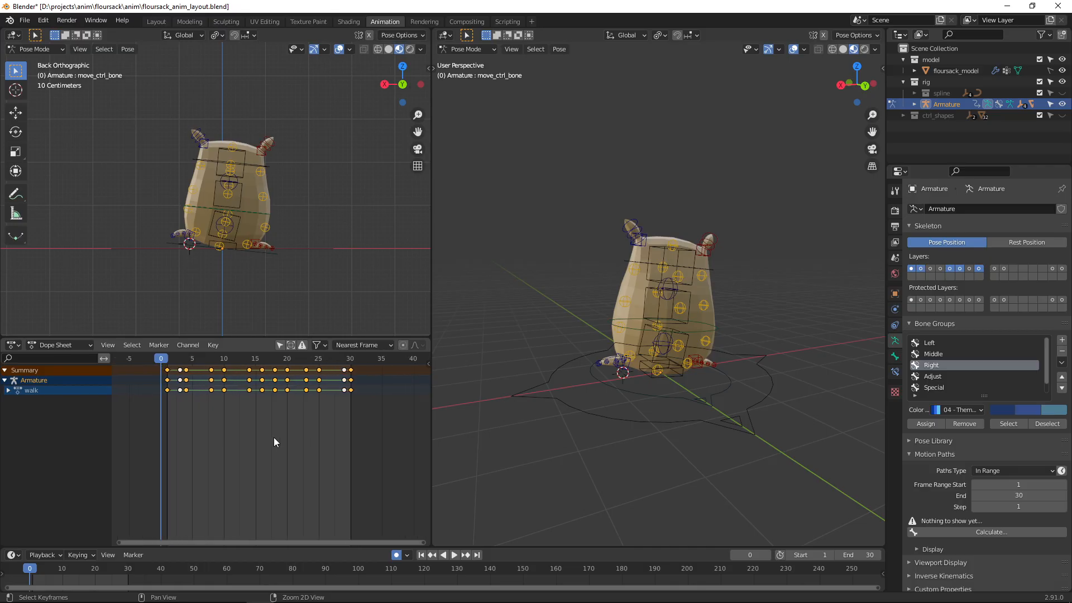
middle_click_drag(275, 440, 195, 463, "alt")
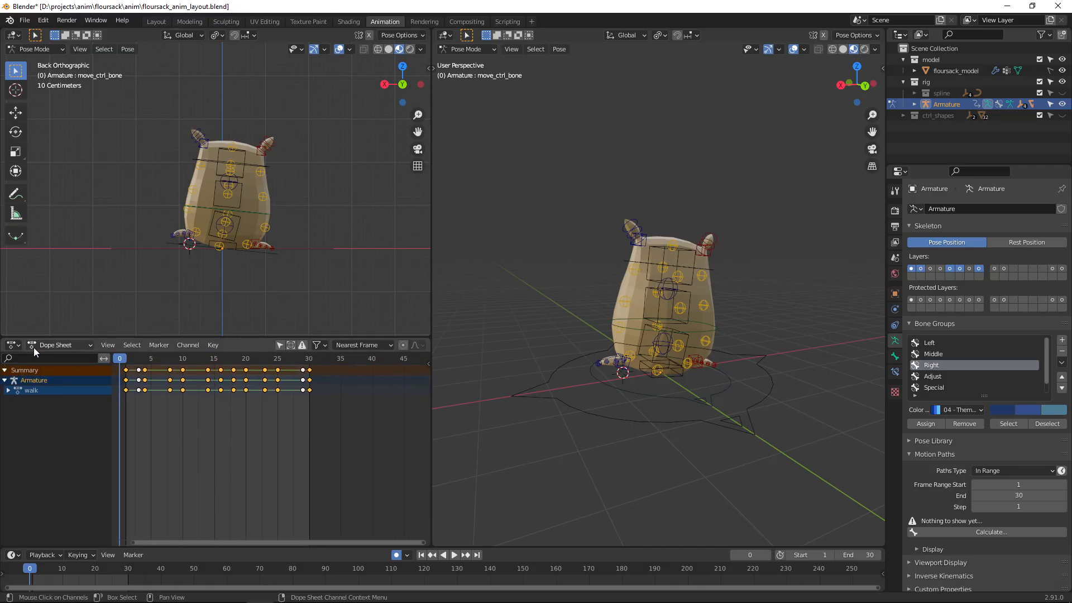
Change the Dope Sheet area to the Graph Editor and back to the Dope Sheet
left_click(9, 350)
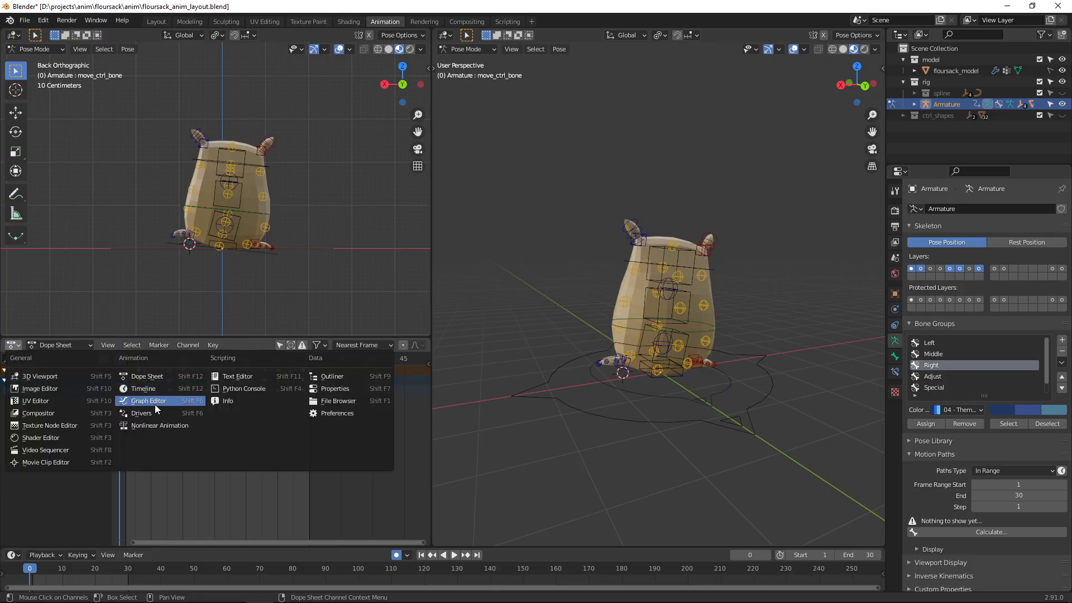
left_click(156, 405)
left_click(15, 349)
left_click(155, 382)
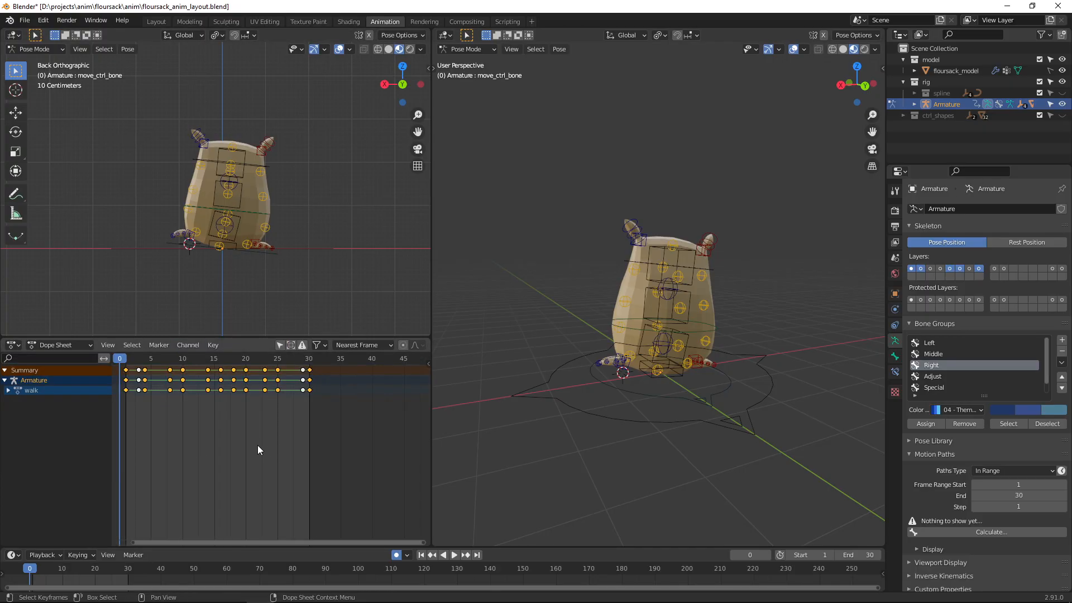
Toggle the Dope Sheet area repeatedly between the Dope Sheet and the Graph Editor, ending in the Graph Editor
key("ctrl+Tab")
key("ctrl+Tab")
key("ctrl+Tab")
key("ctrl+Tab")
key("ctrl+Tab")
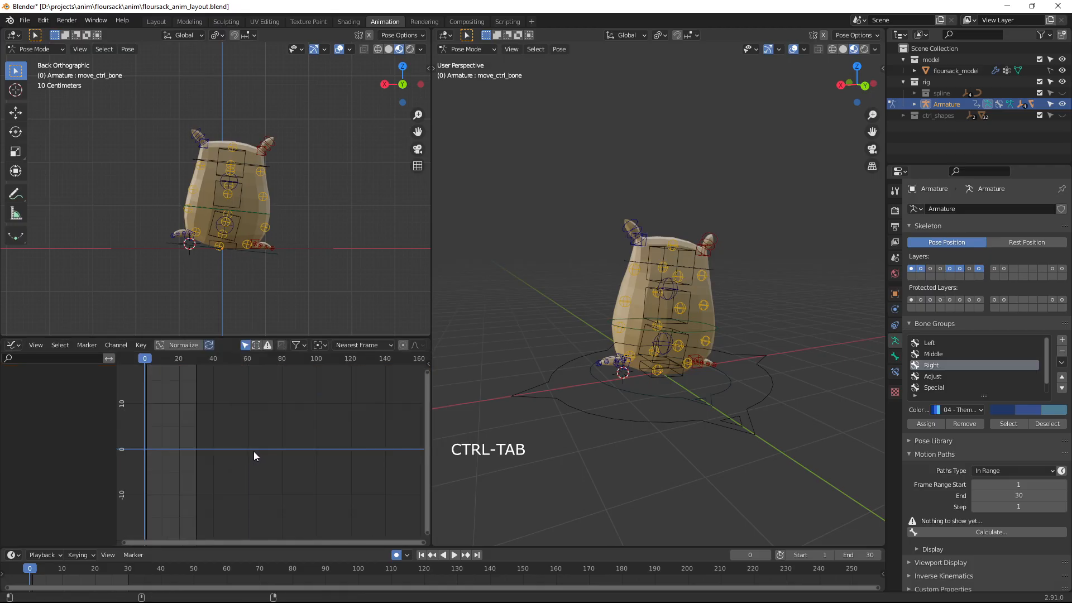
key("ctrl+Tab")
key("ctrl+Tab")
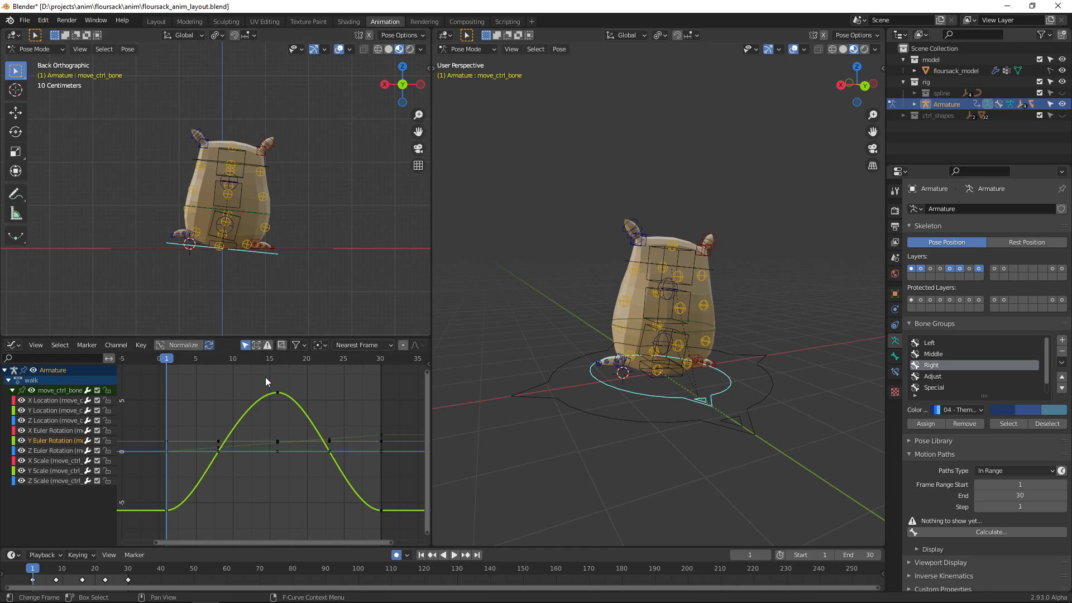
Box-select the middle keyframes of move_ctrl_bone's curves and select its Y Location and Y Euler Rotation channels in turn
left_click_drag(264, 375, 296, 497)
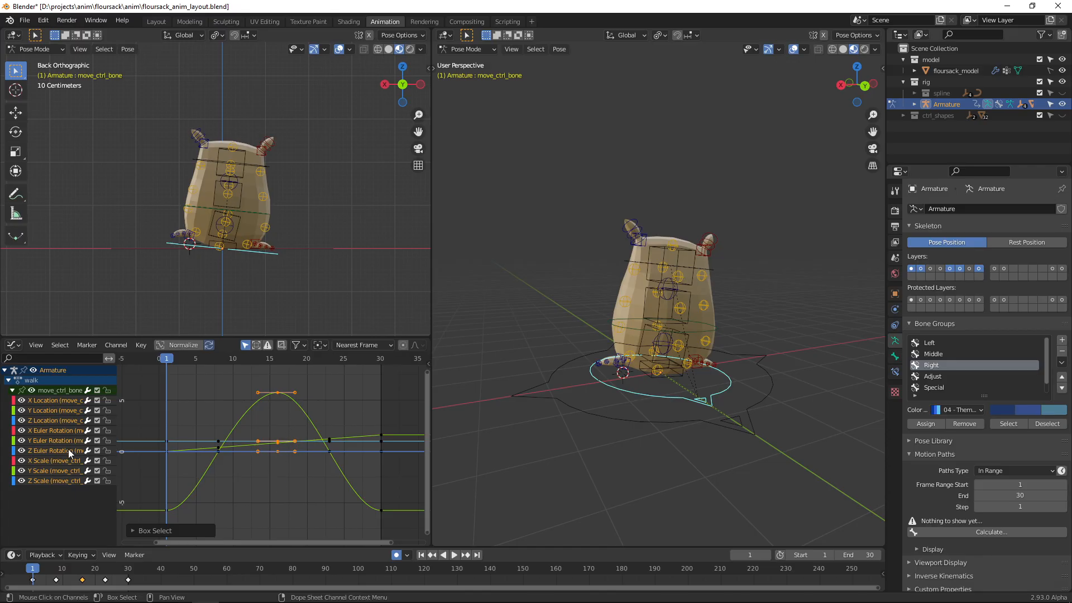
left_click(53, 413)
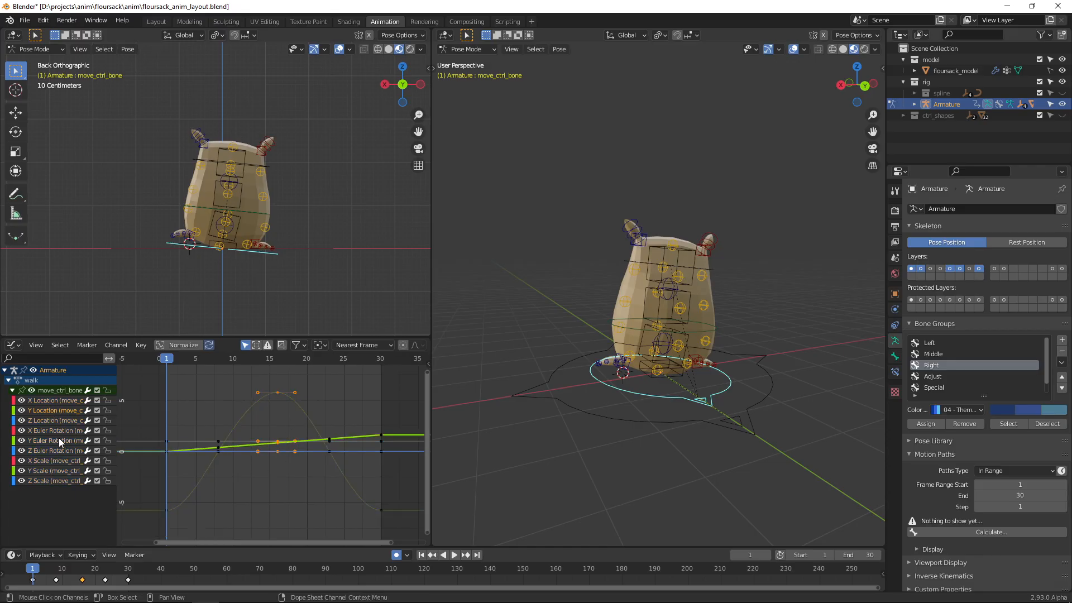
left_click(52, 441)
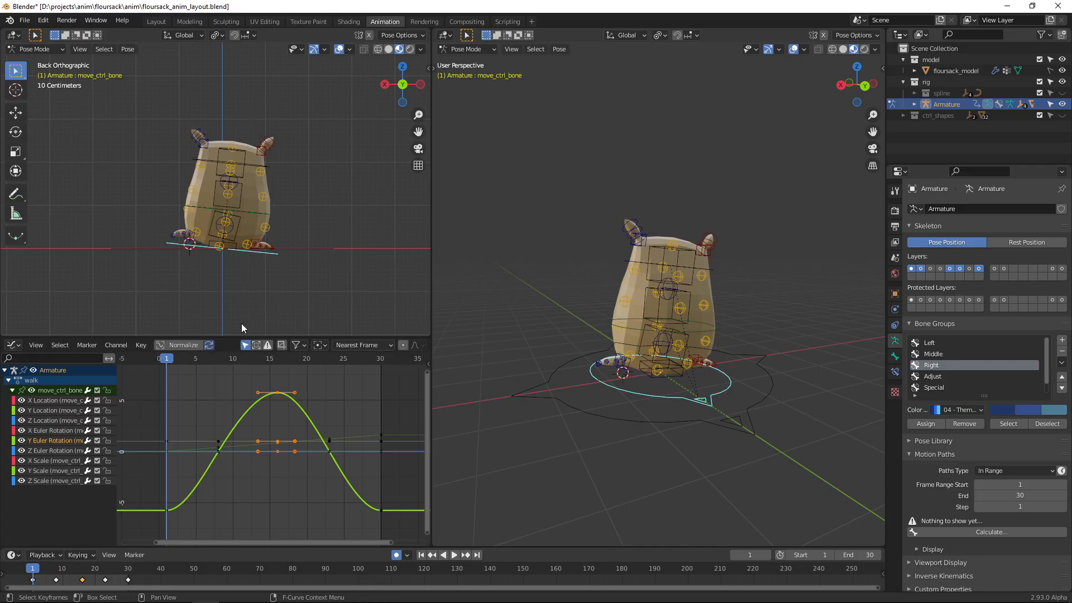
Enable Only Selected Curve Keyframes and test it by box-selecting the peak keyframe and switching between the Euler Rotation channels
left_click(36, 345)
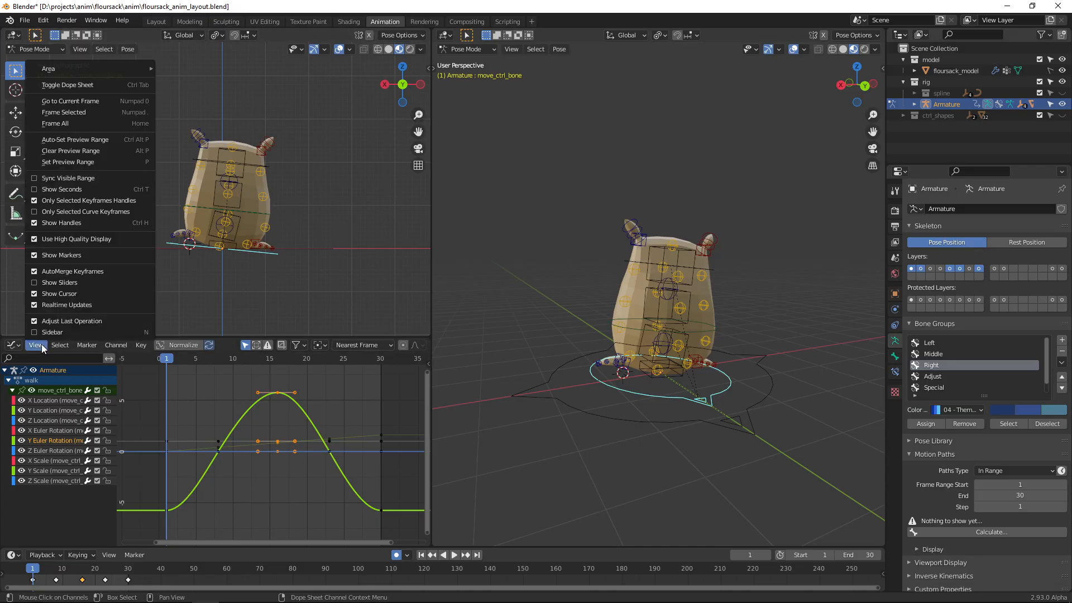
left_click(99, 211)
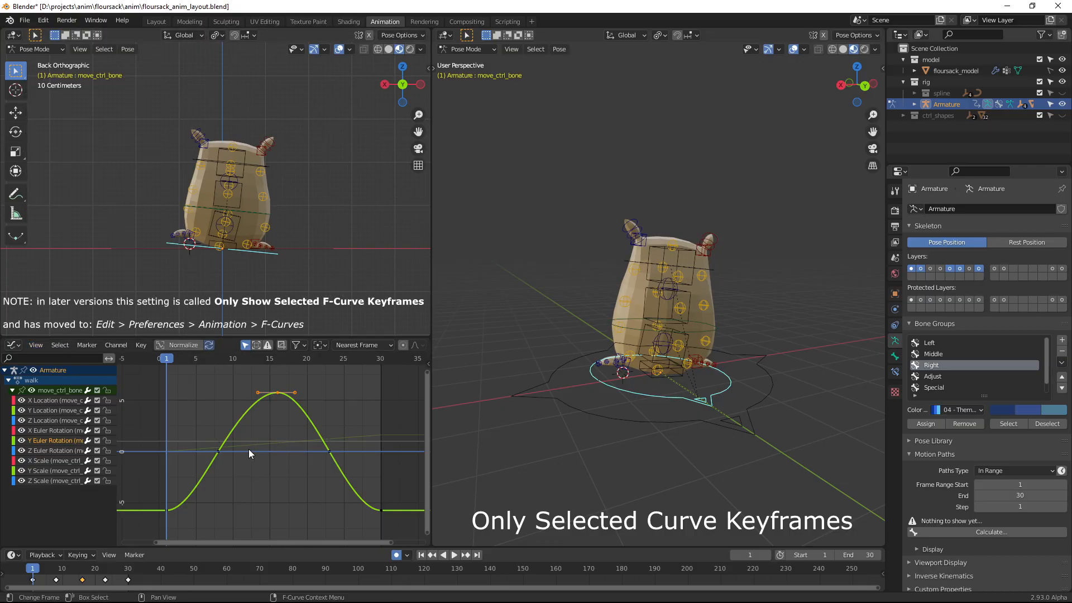
left_click_drag(263, 378, 290, 427)
left_click(54, 450)
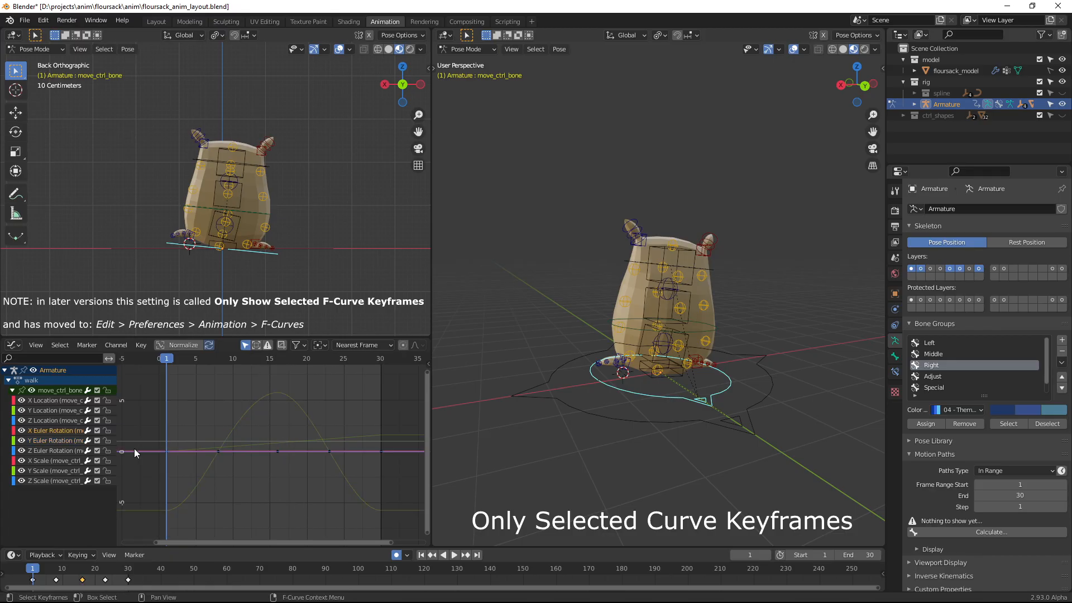
left_click(62, 431)
left_click(56, 438)
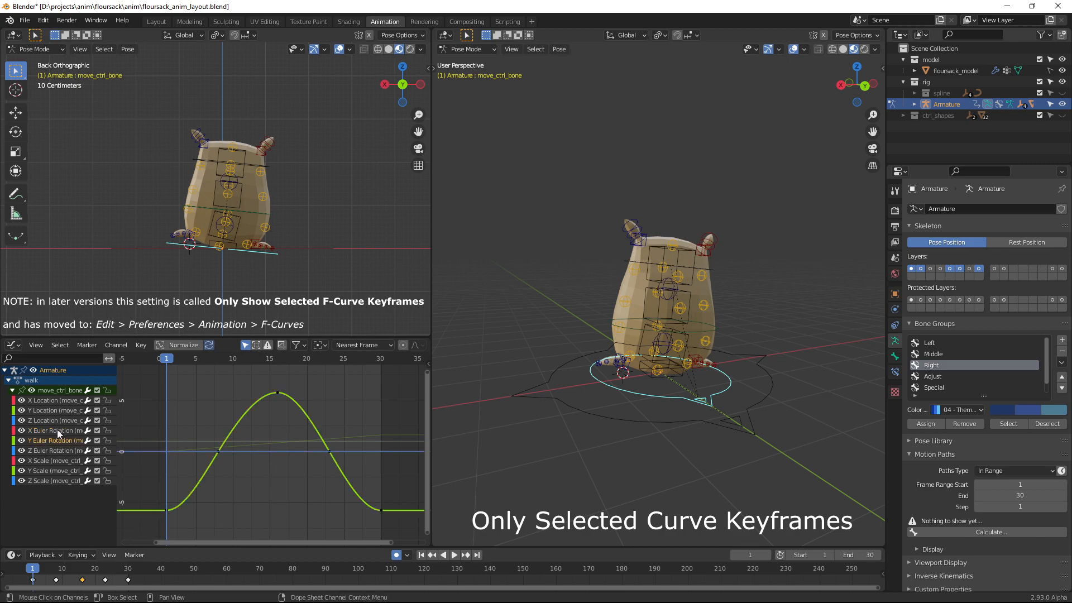
left_click(57, 430)
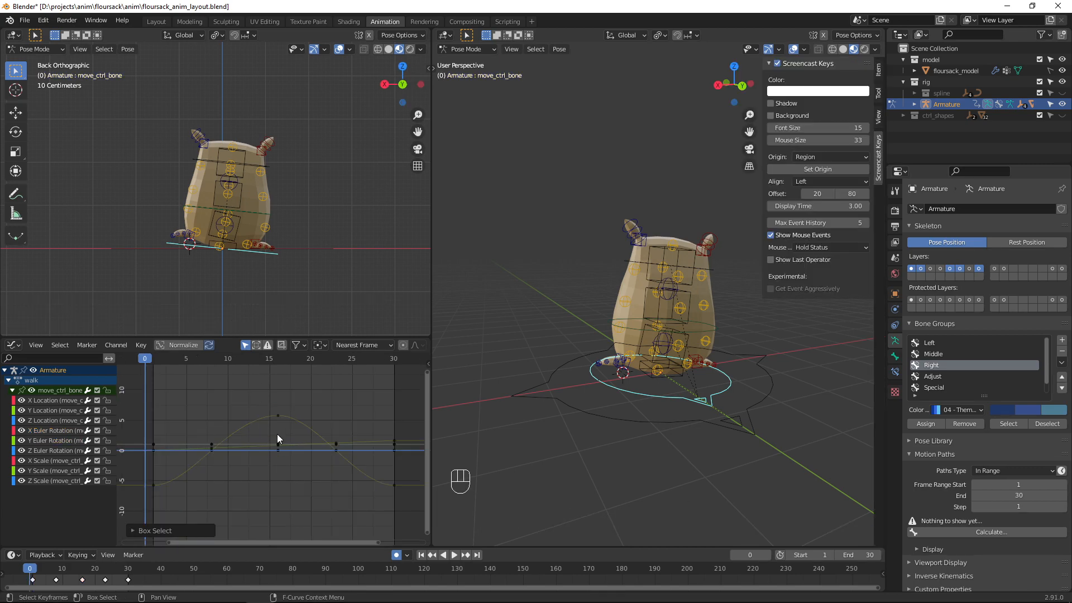
Isolate the Y Euler Rotation curve by selecting its peak keyframe and hiding the unselected curves, and reveal all curves again
left_click(277, 416)
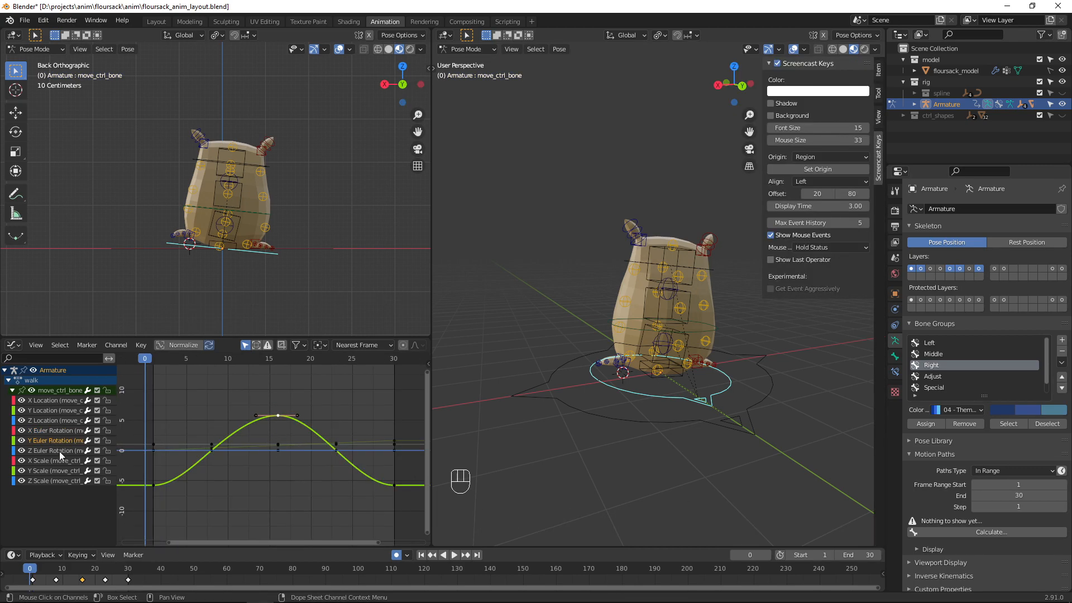
key("shift+h")
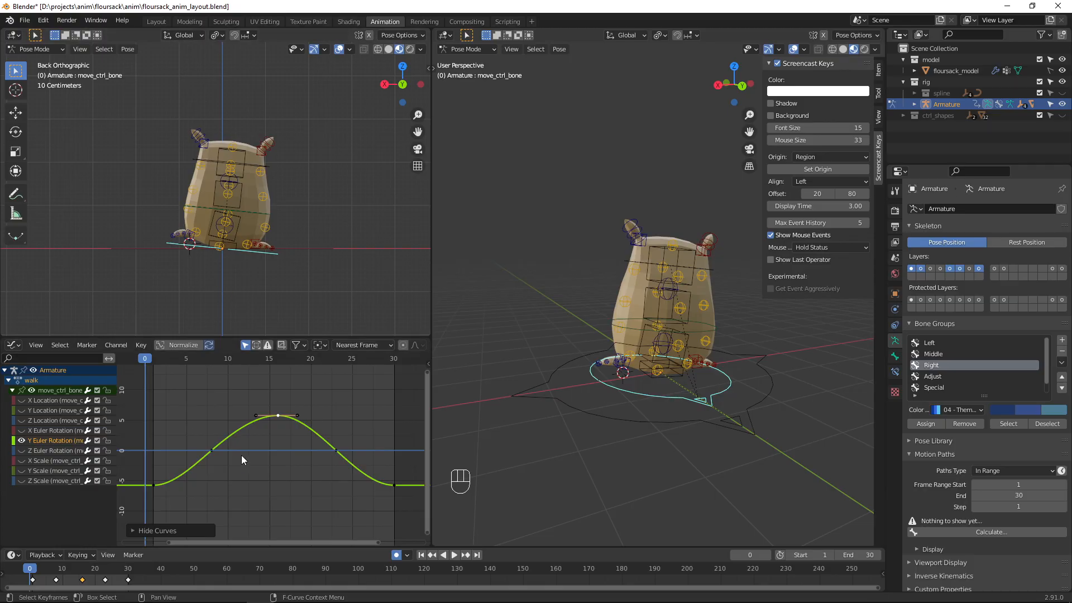
left_click(264, 458)
key("alt+h")
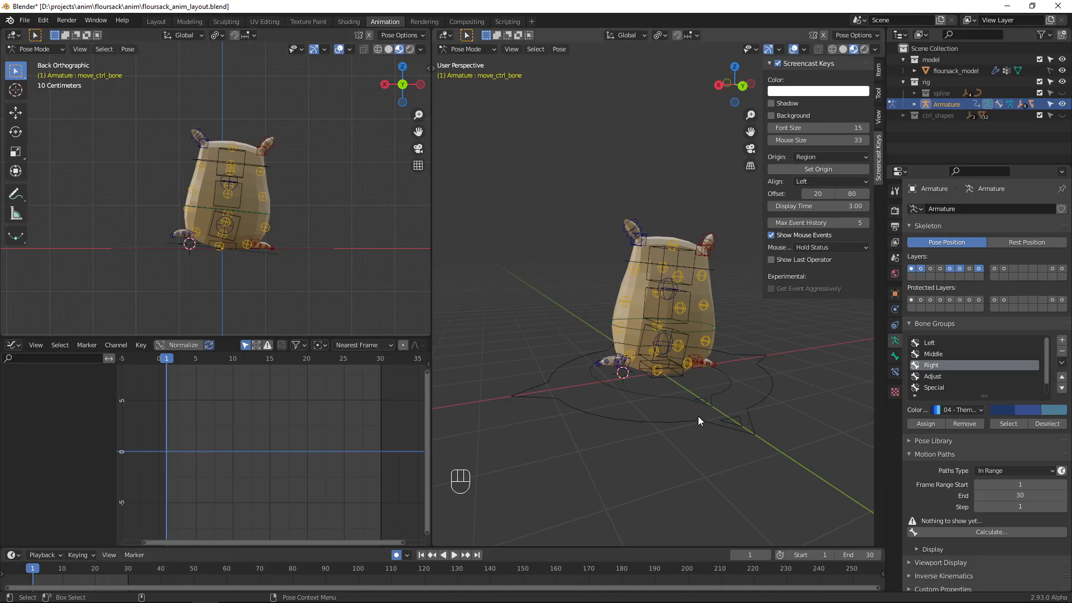
Select the circular move_ctrl_bone control and set the scene's output file format to FFmpeg Video
left_click(667, 412)
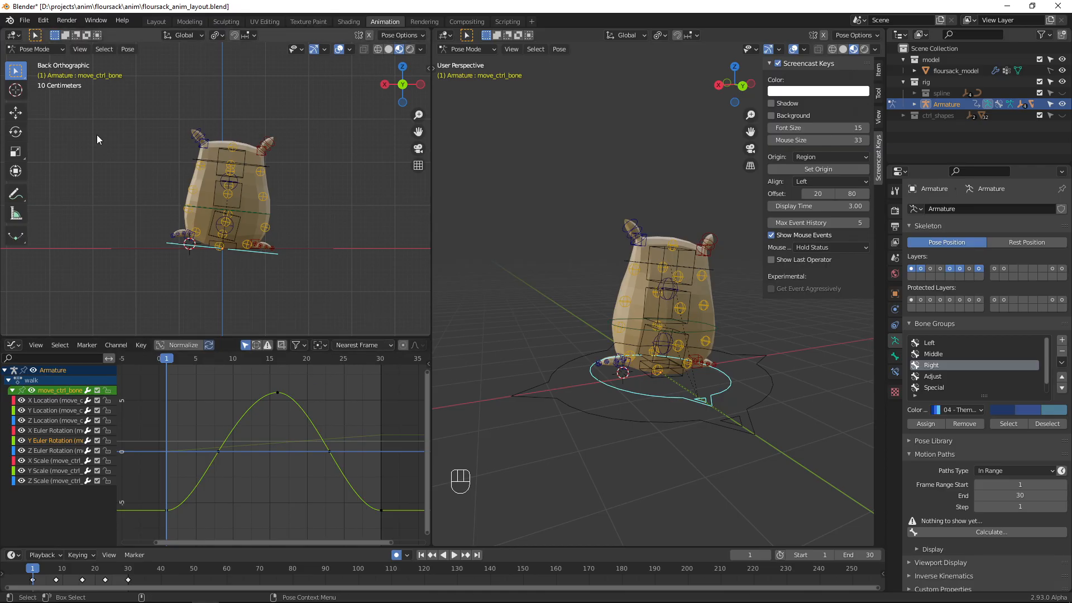
left_click(80, 49)
left_click(896, 227)
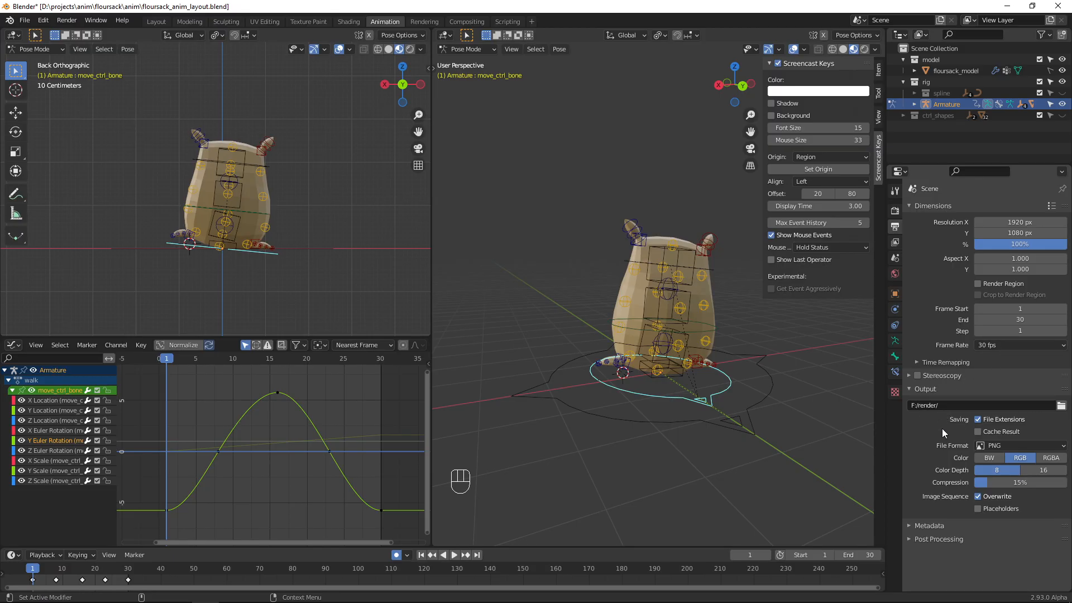
left_click(1014, 445)
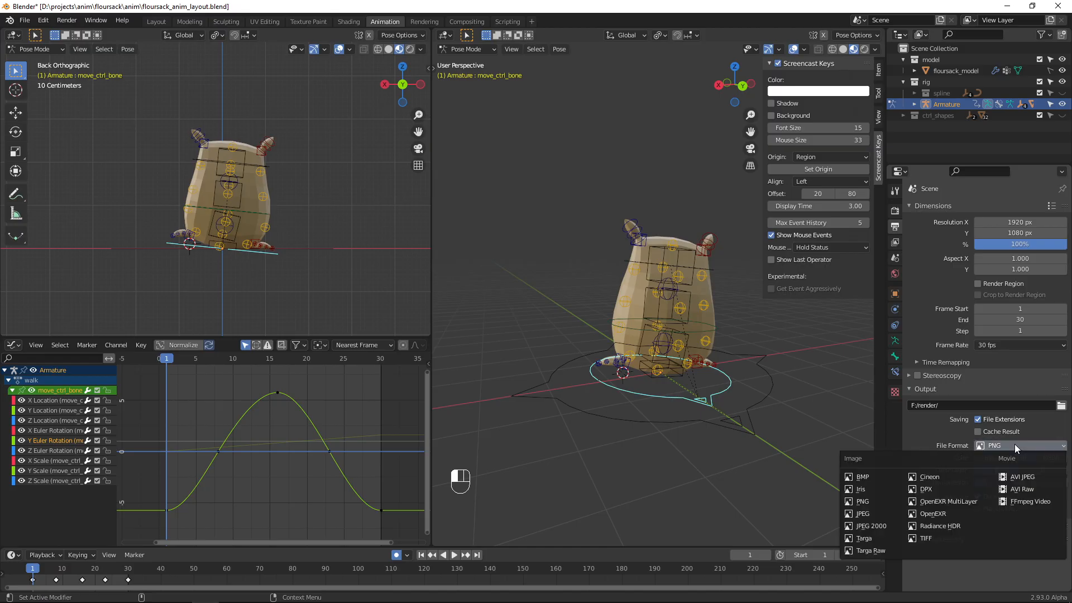
left_click(1025, 503)
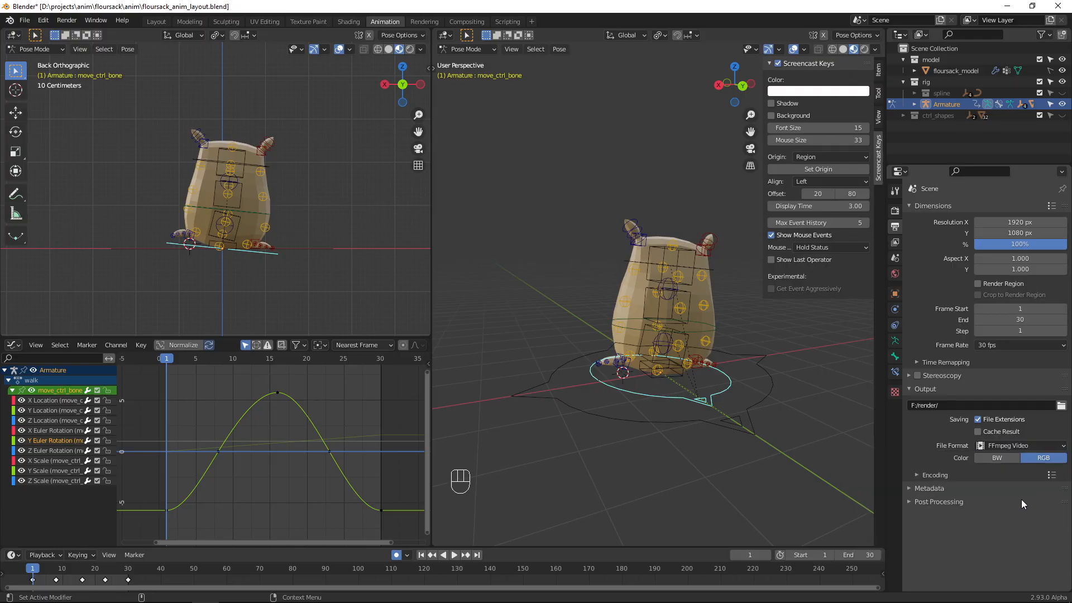
Deselect the bones, hide the Armature, run a Viewport Render Animation from the back view, and leave the render window
left_click(334, 199)
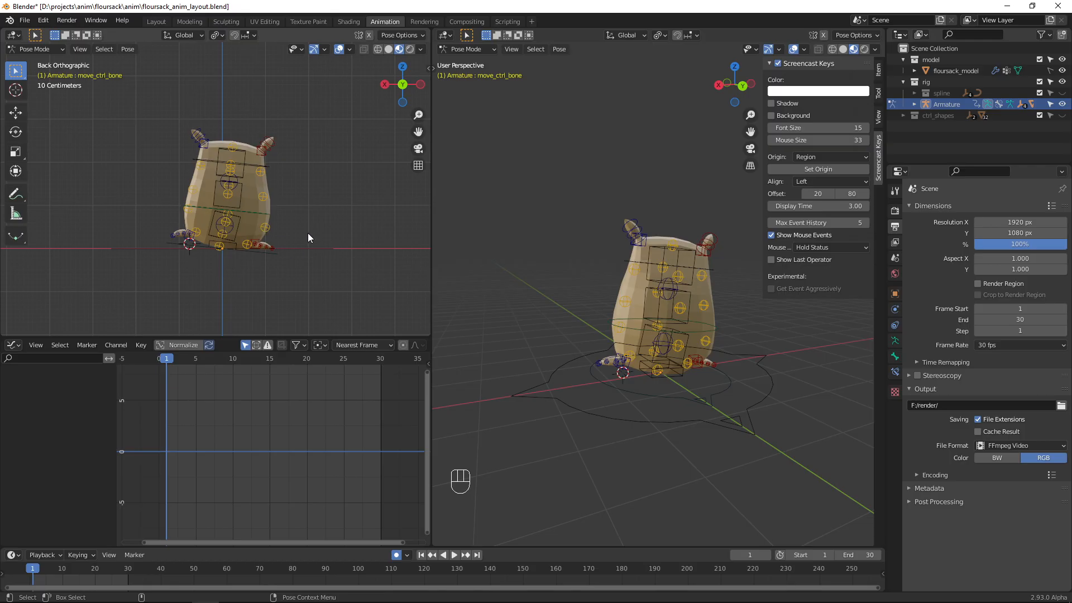
left_click(1063, 104)
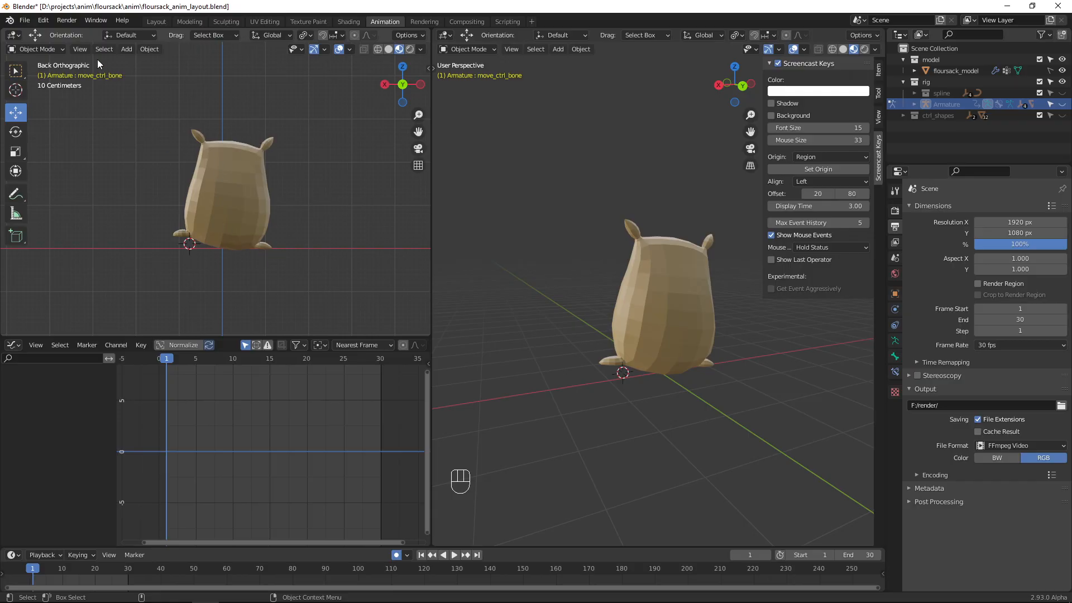
left_click(80, 49)
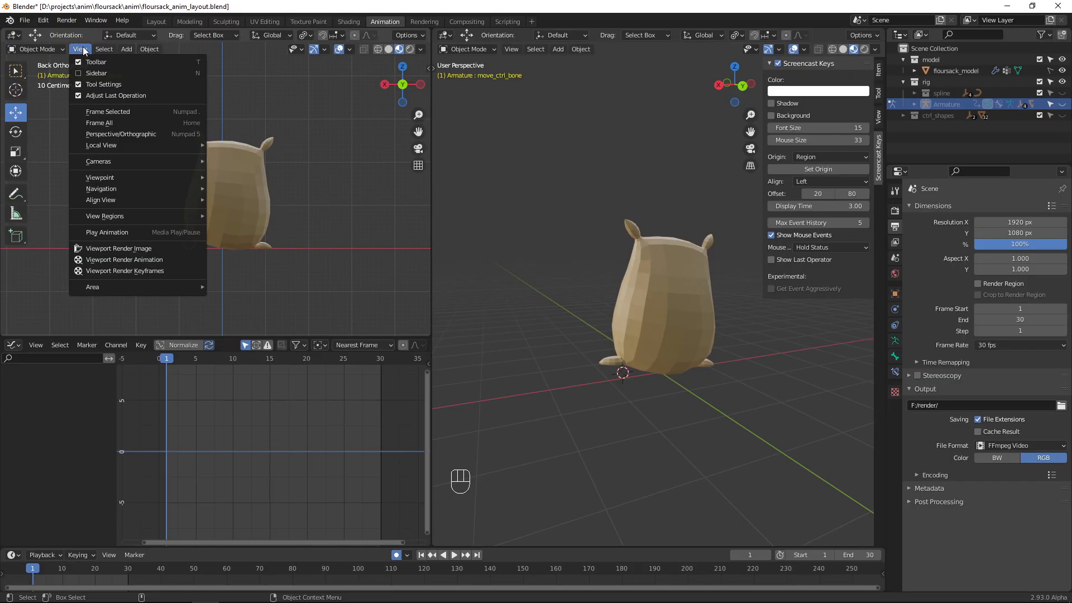
left_click(146, 259)
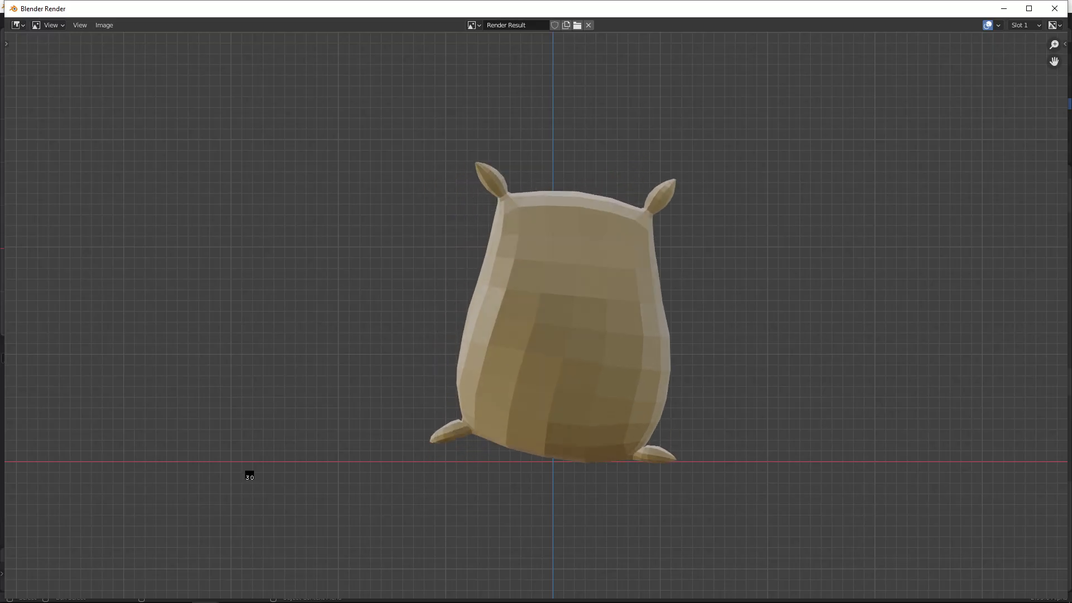
key("Escape")
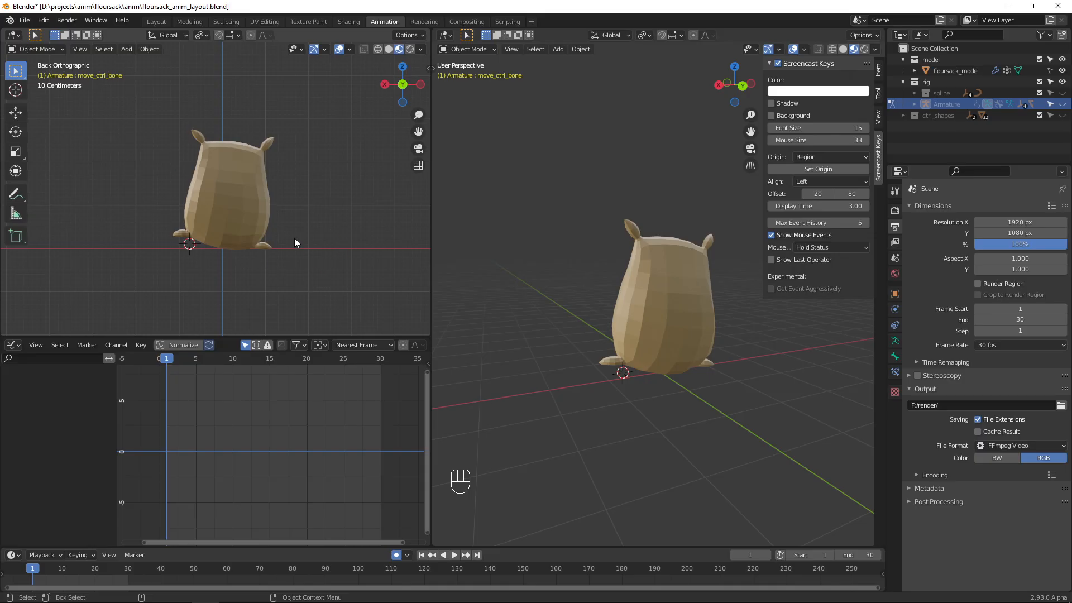
Turn off the Grid overlay in the back orthographic viewport and run Viewport Render Animation again
left_click(351, 50)
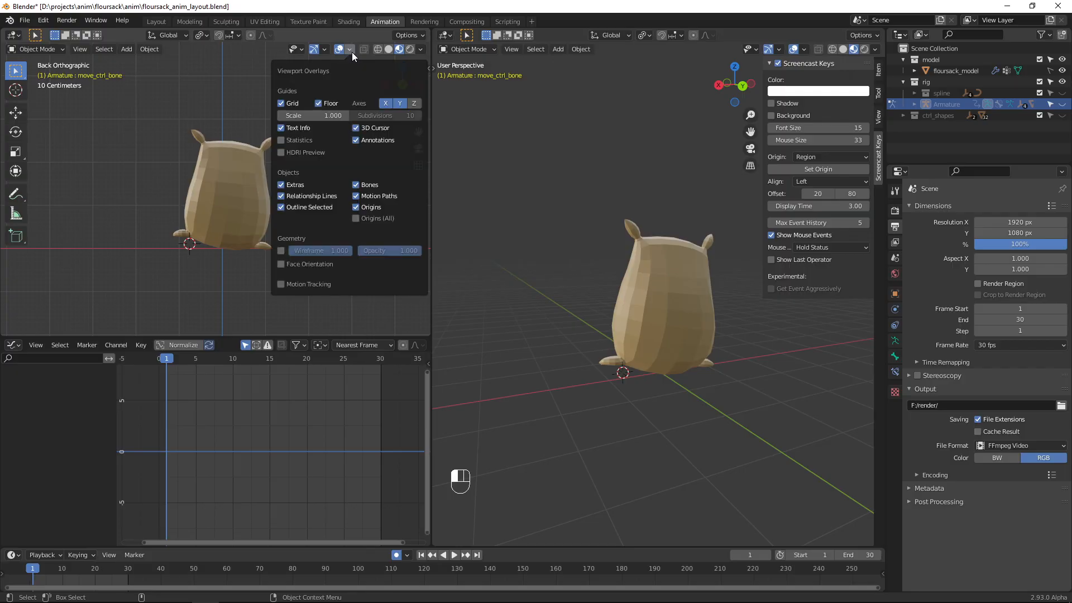
left_click(281, 103)
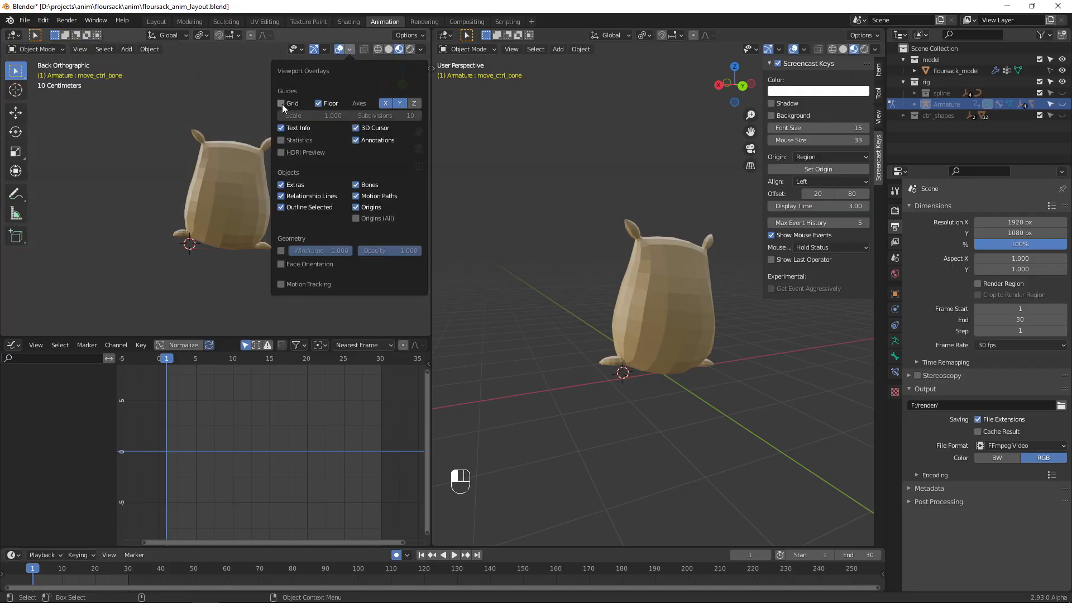
left_click(80, 49)
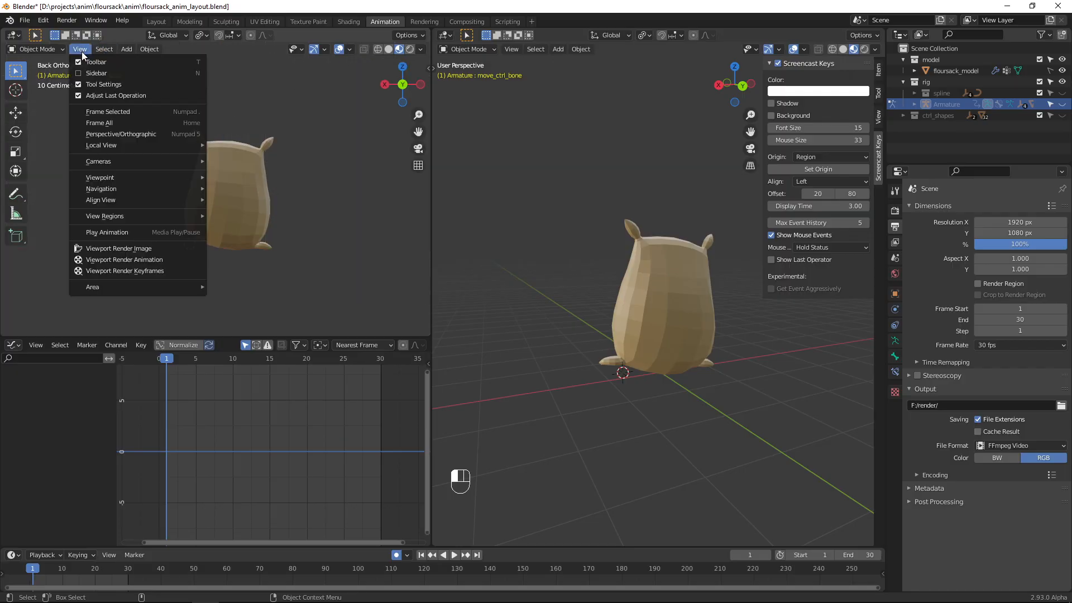
left_click(148, 261)
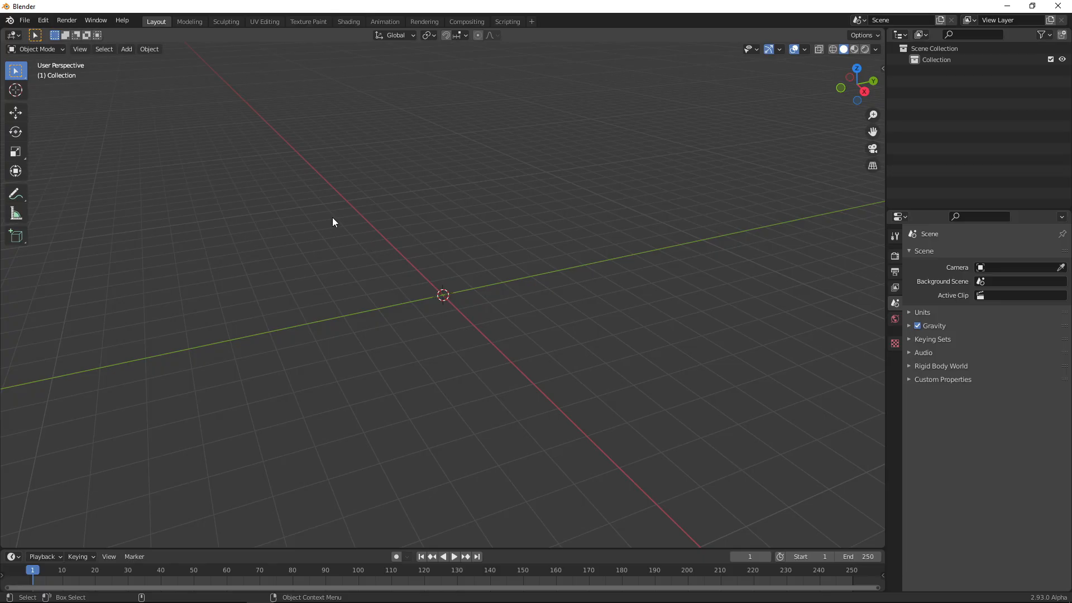
Search the available commands for "add cube", "add constraint" and "bake" in turn, and leave the search without running anything
key("F3")
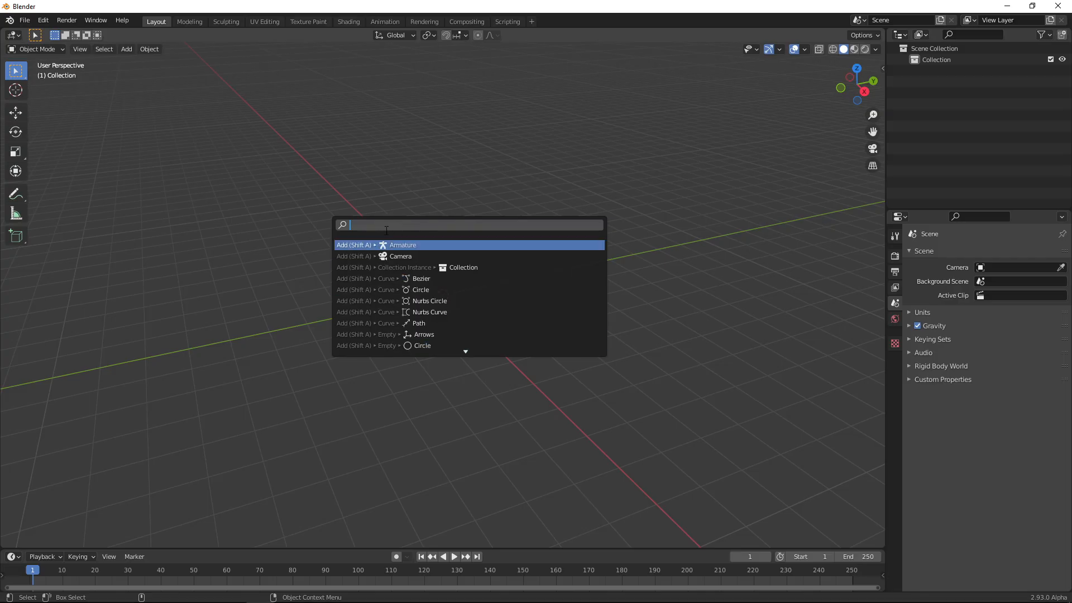
type("add cube")
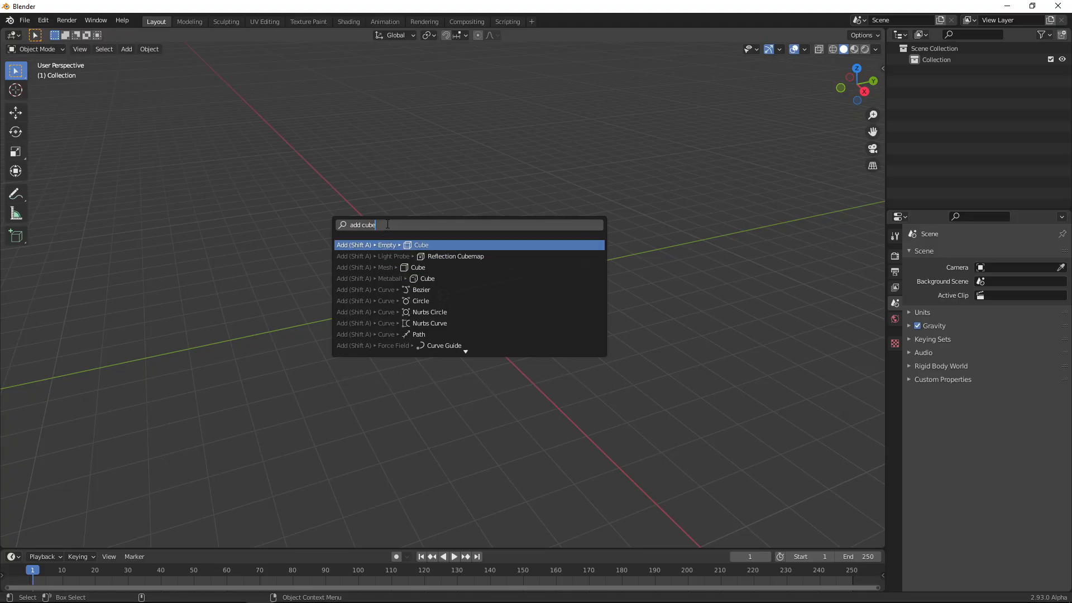
left_click(366, 225)
key("Delete")
key("Delete")
key("Delete")
key("Delete")
type("constrain")
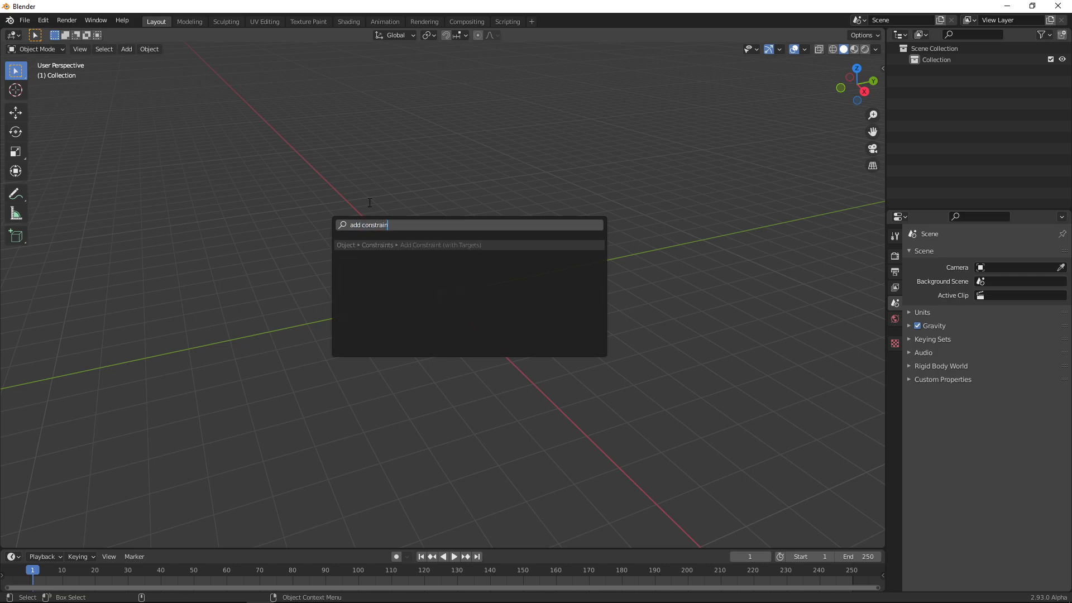
type("t")
key("ctrl+a")
type("bake")
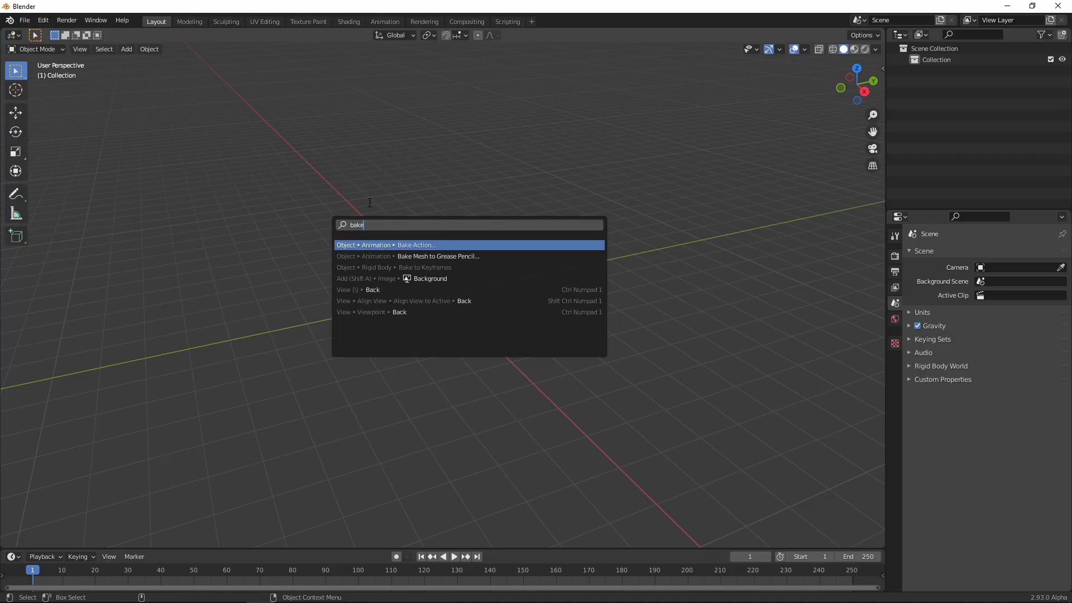
key("Escape")
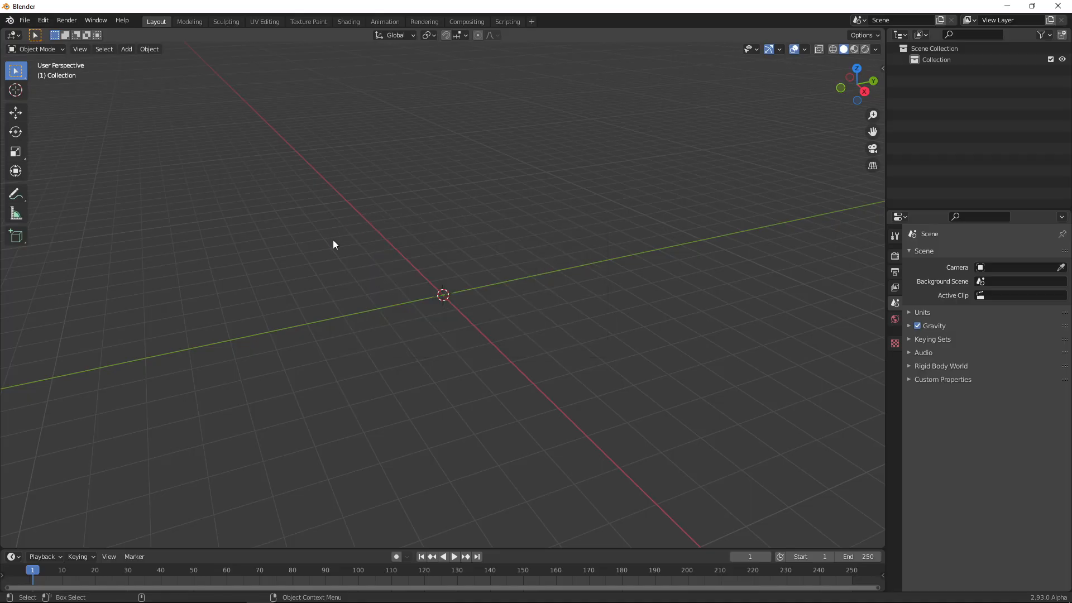
Use Menu Search to find the Add Armature and Add Camera commands and add both to Quick Favorites
left_click(44, 22)
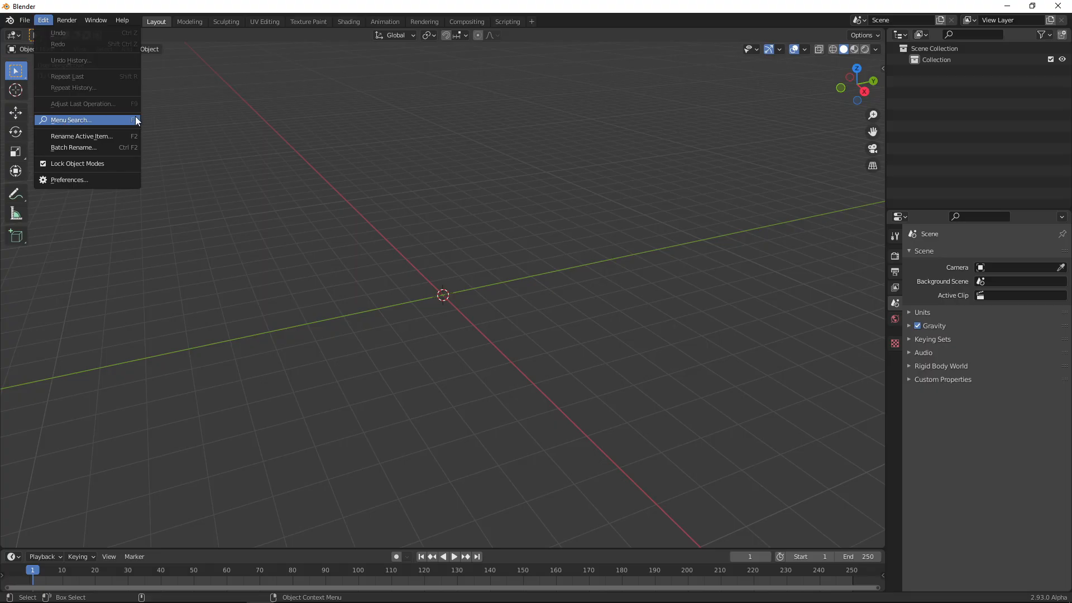
left_click(119, 126)
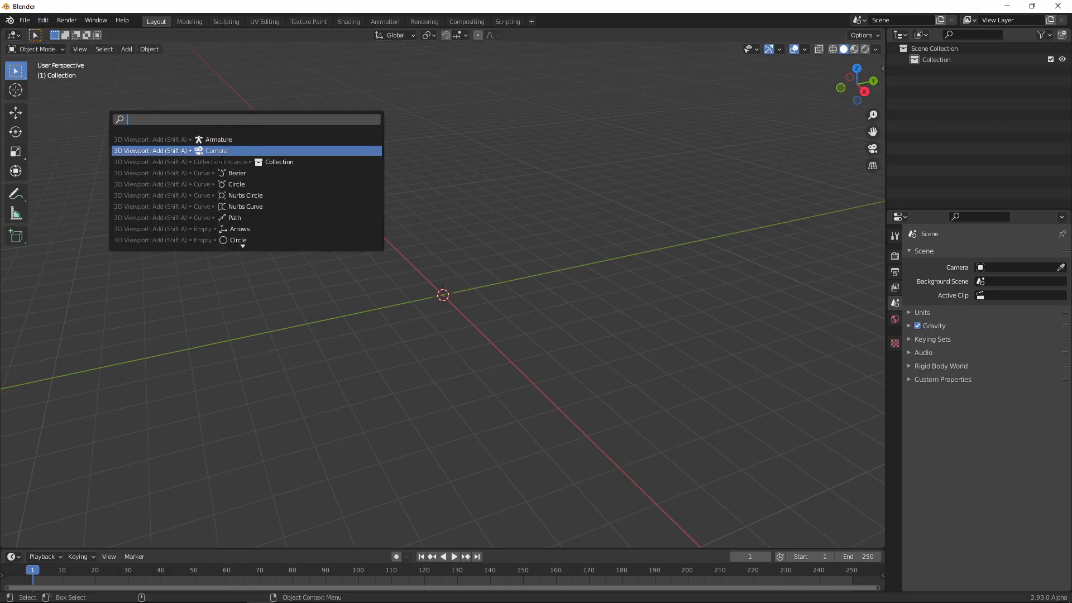
right_click(219, 140)
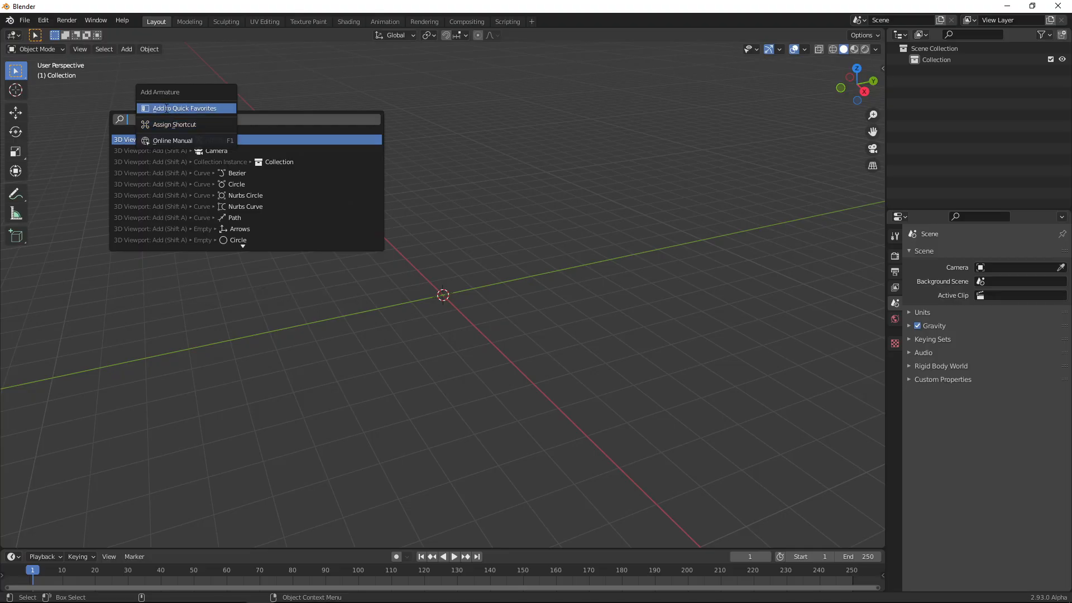
left_click(197, 108)
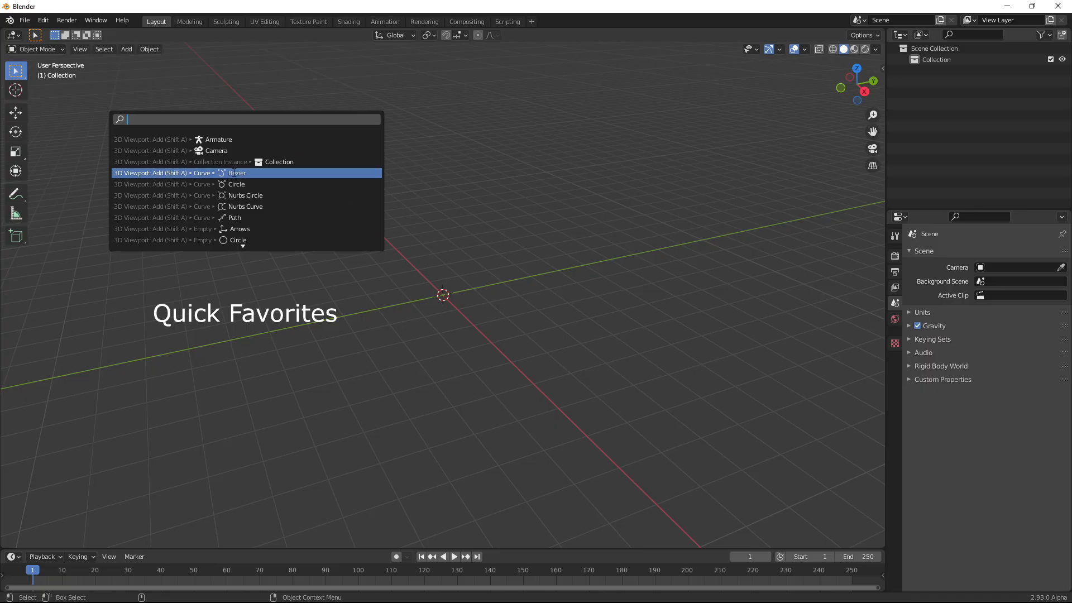
right_click(217, 150)
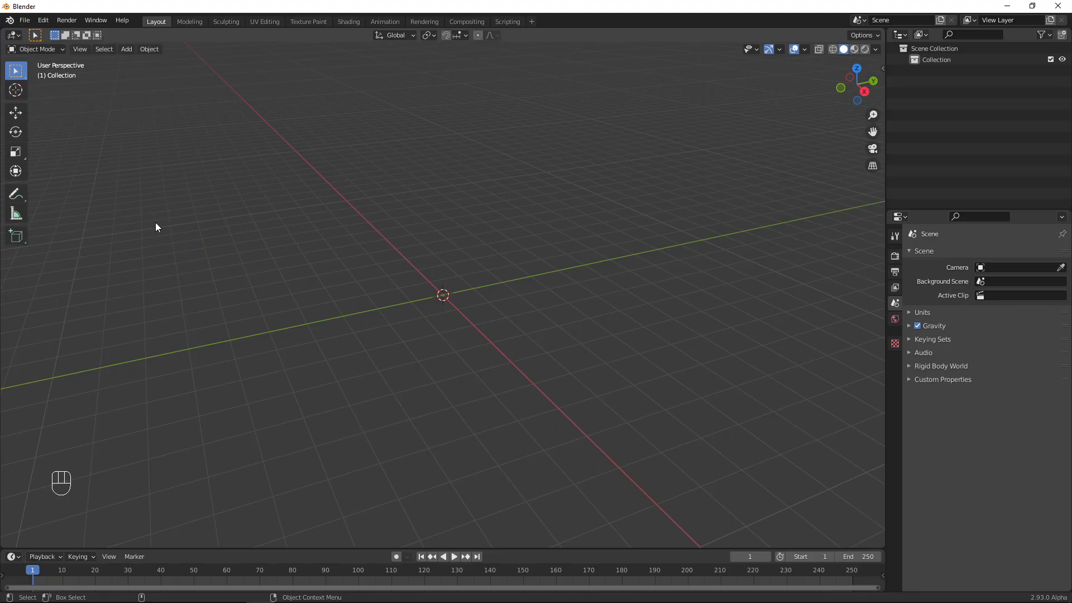
Add an armature and a camera to the empty scene from Quick Favorites
key("grave")
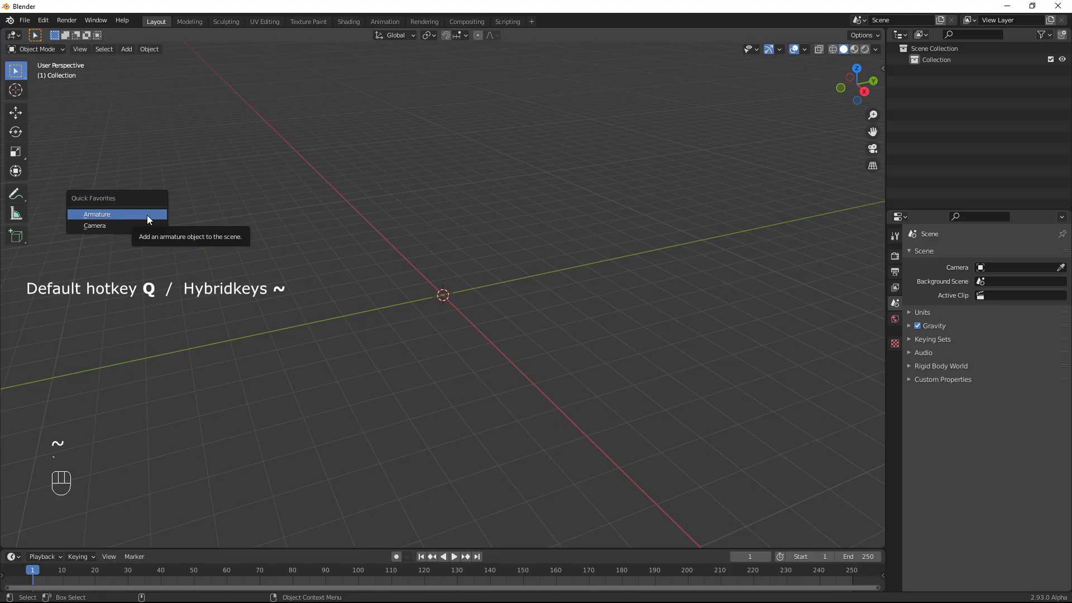
left_click(98, 215)
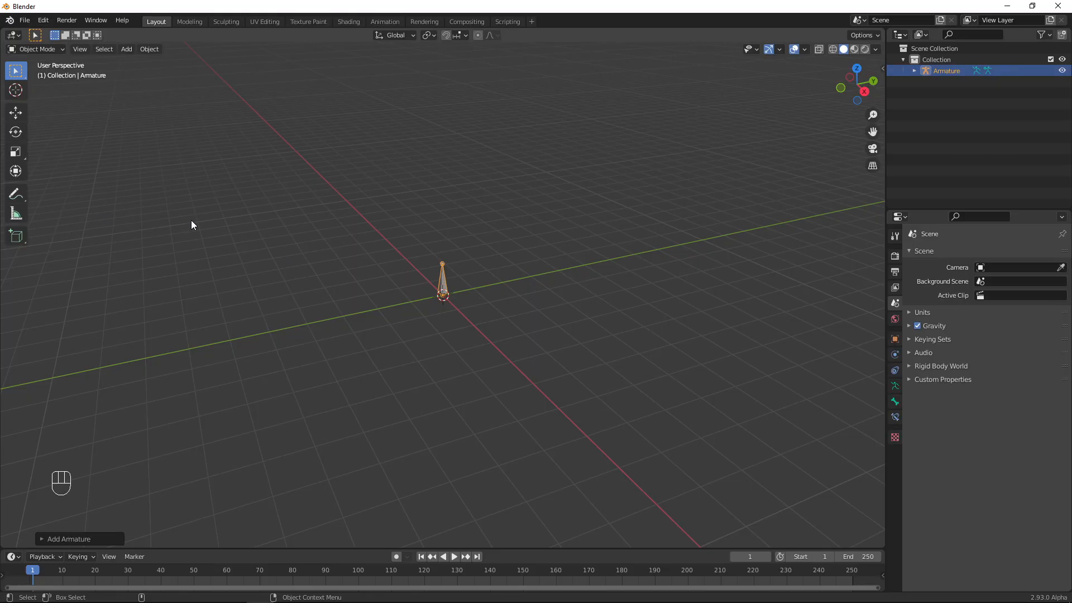
key("q")
left_click(134, 238)
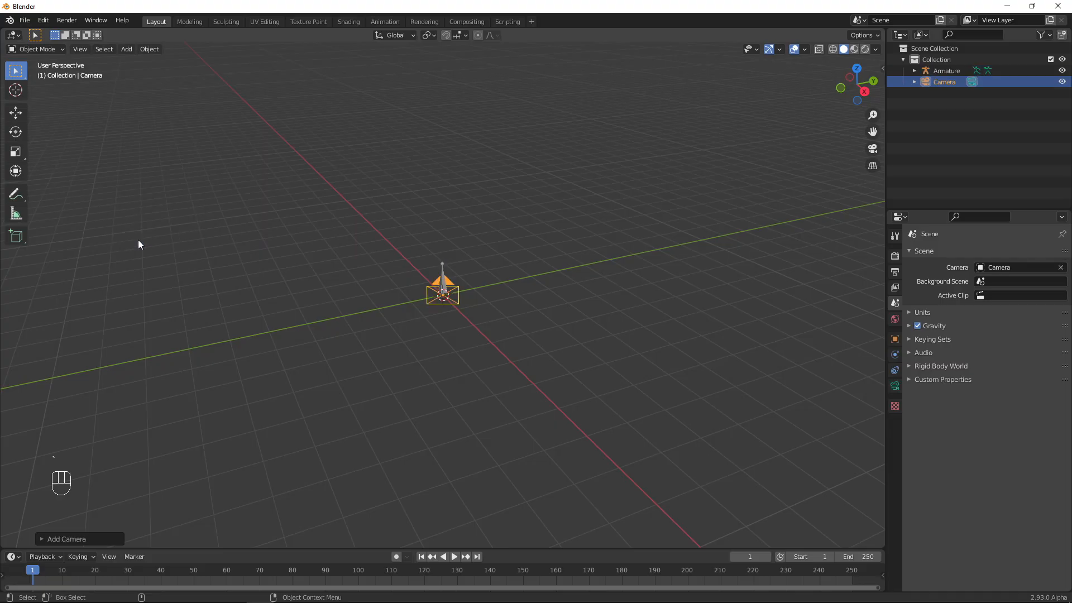
Move the camera and the armature off the origin in different directions so they stand apart
key("w")
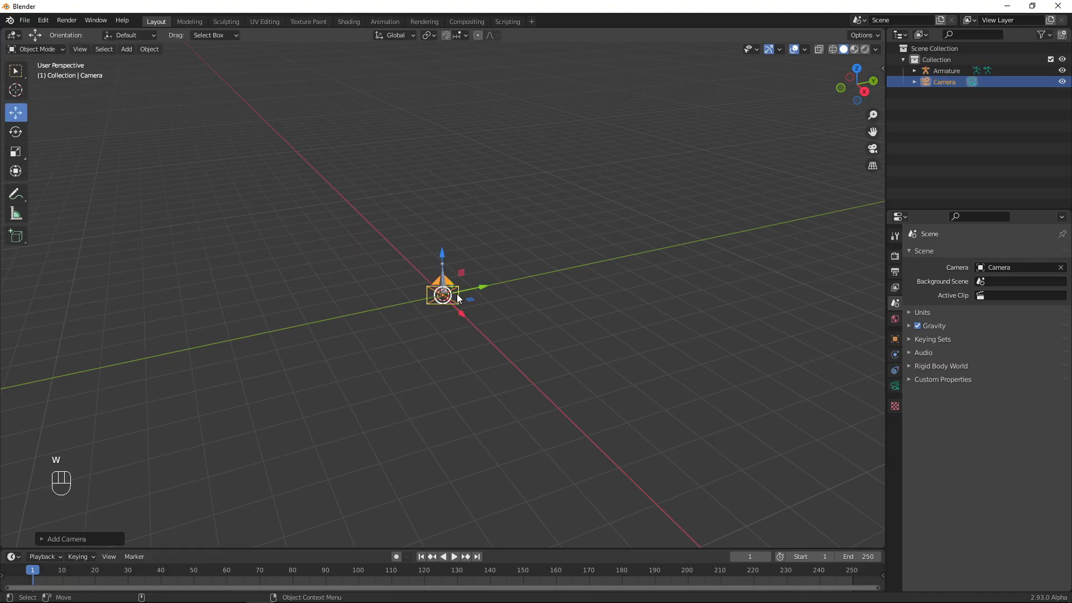
left_click_drag(443, 295, 528, 221)
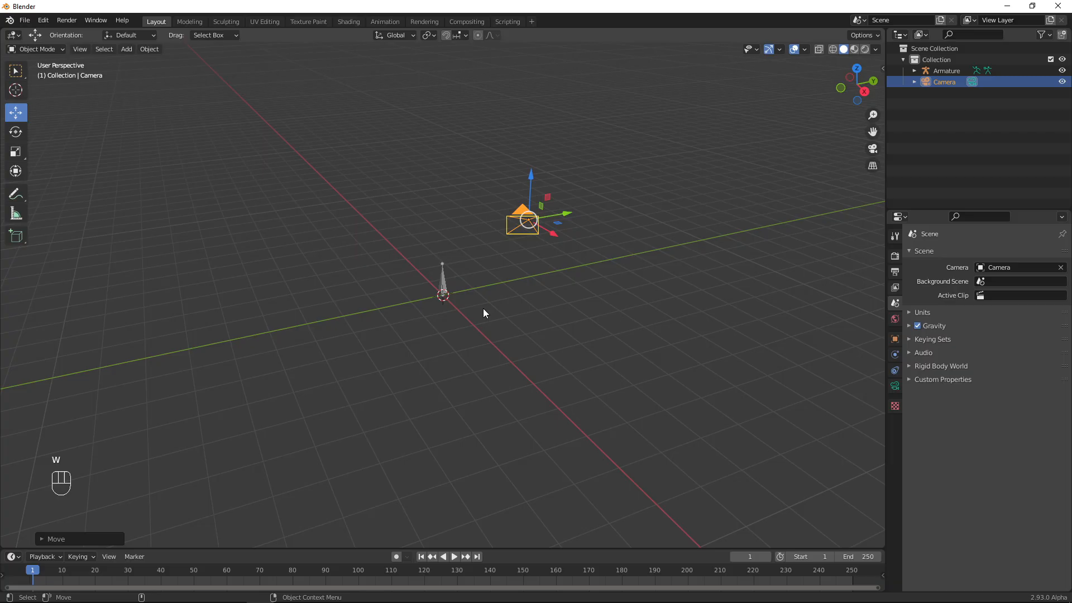
left_click(448, 288)
key("w")
left_click_drag(444, 294, 374, 271)
Deselect everything, remove Armature and Camera from Quick Favorites, and call up the favorites list again to check it
key("grave")
key("grave")
left_click(164, 238)
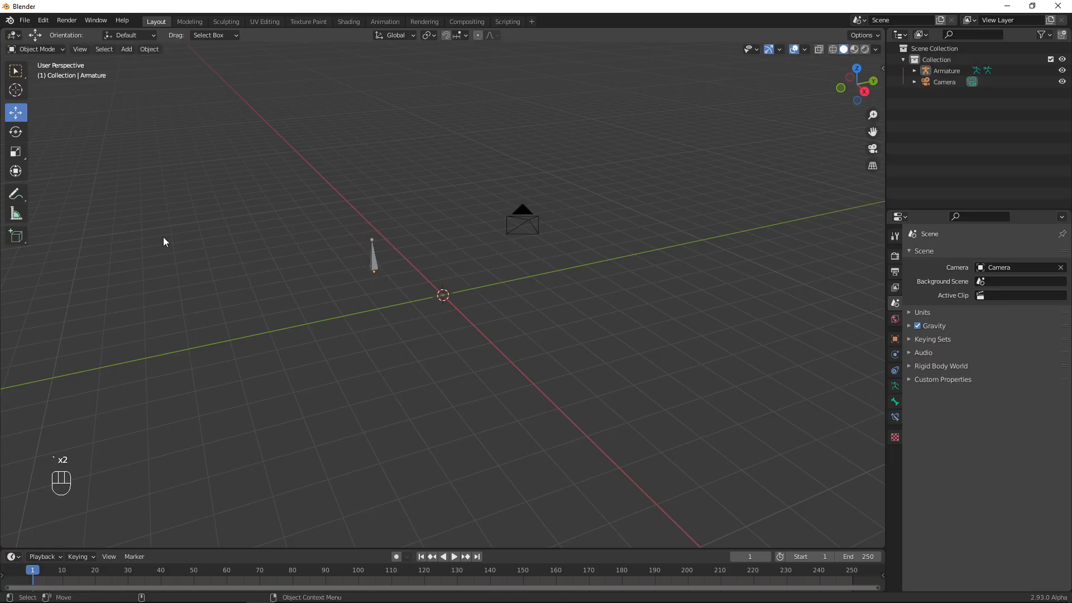
key("grave")
right_click(136, 211)
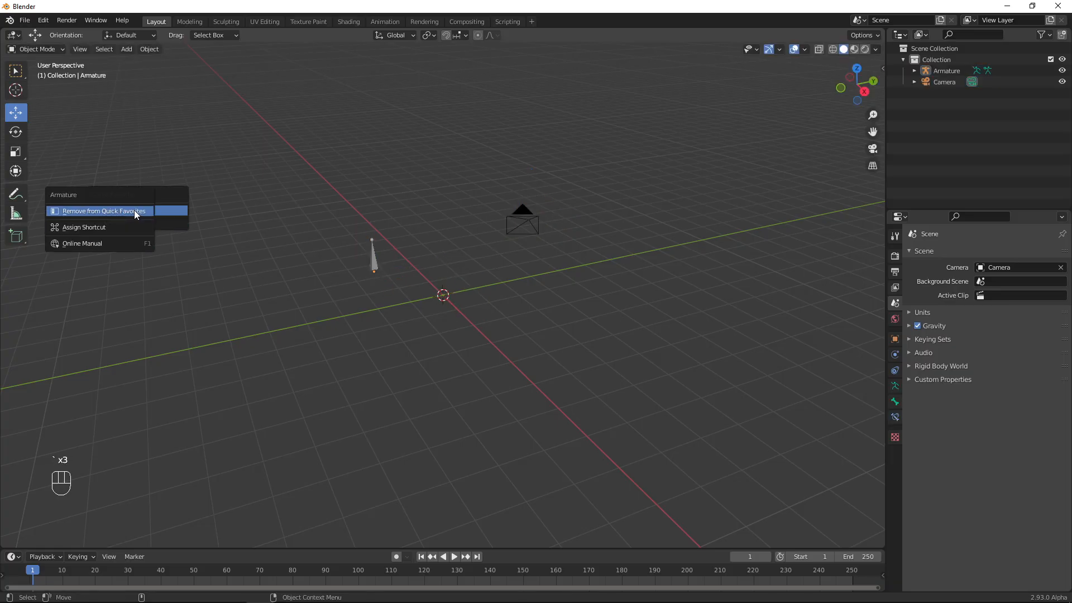
left_click(130, 212)
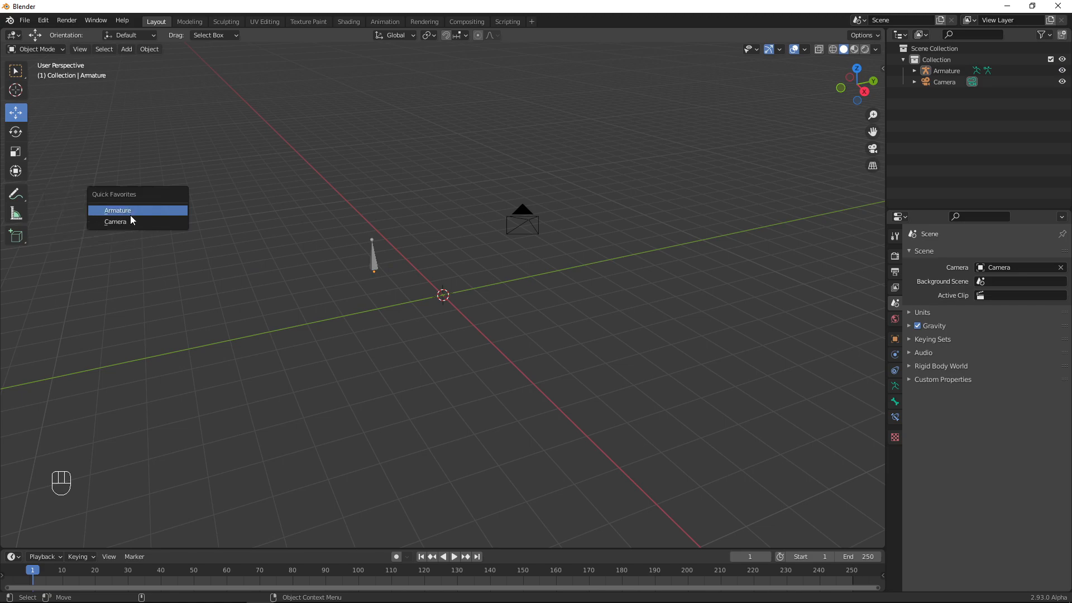
right_click(126, 221)
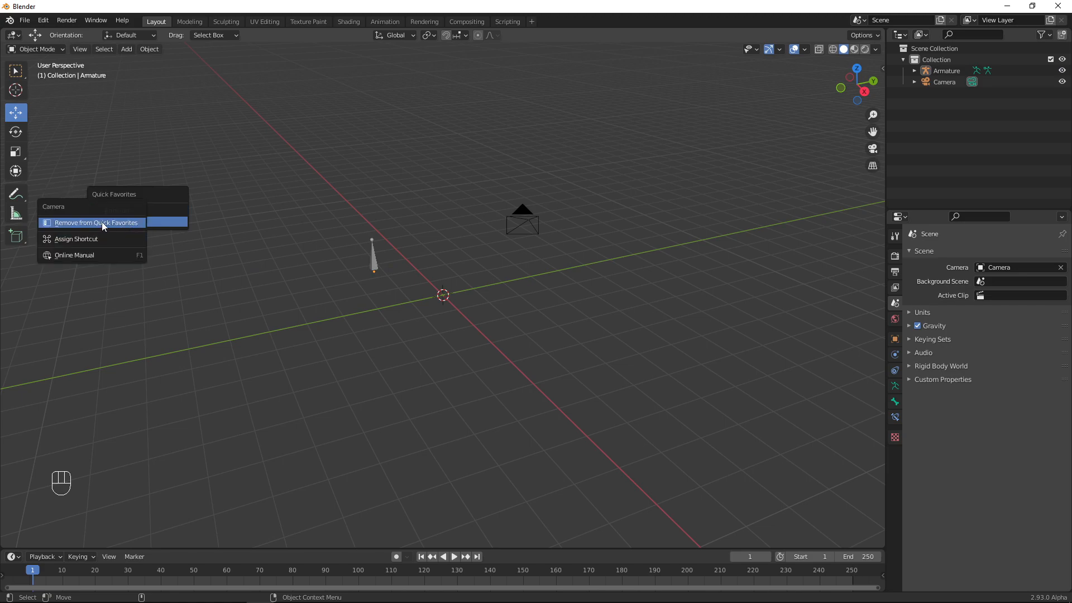
left_click(102, 223)
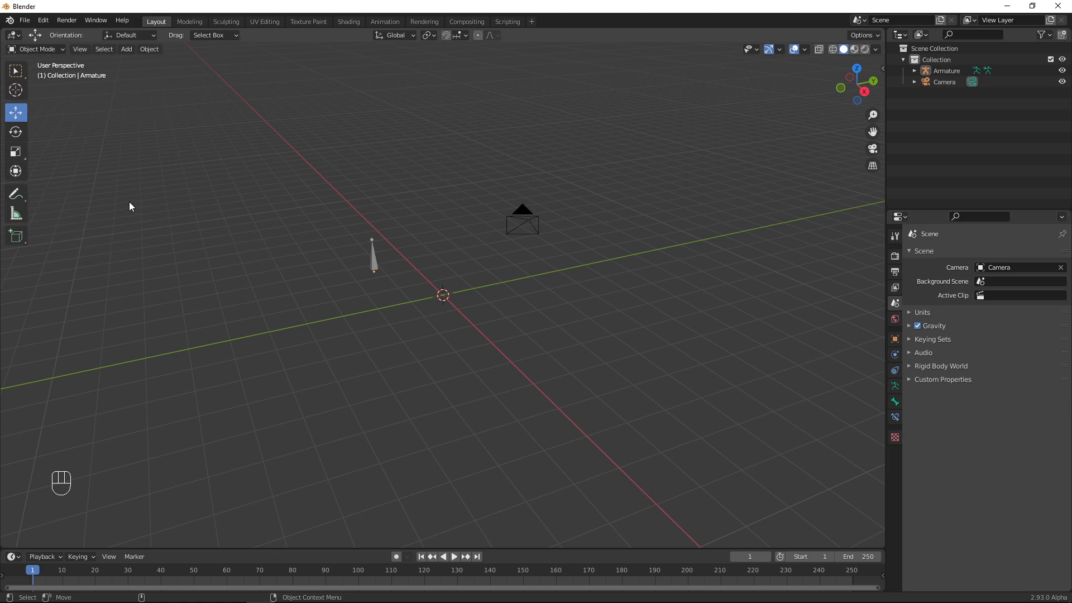
key("grave")
key("grave")
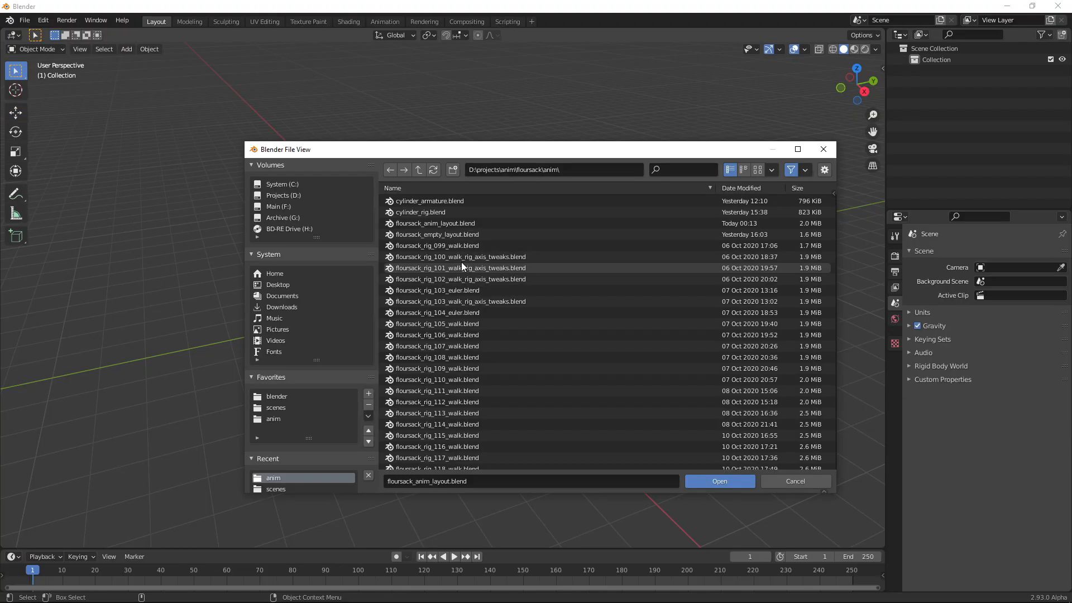
Open floursack_anim_layout.blend from the floursack anim folder
left_click(715, 481)
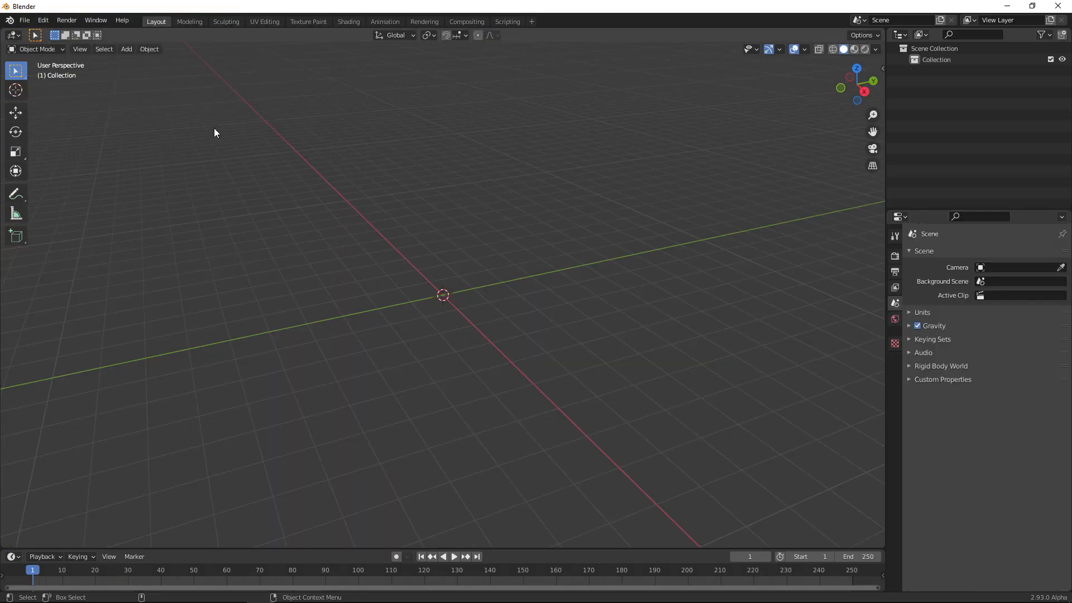
Open floursack_anim_layout.blend from the floursack anim folder with Load UI turned off, keeping the current interface layout
left_click(24, 20)
left_click(56, 56)
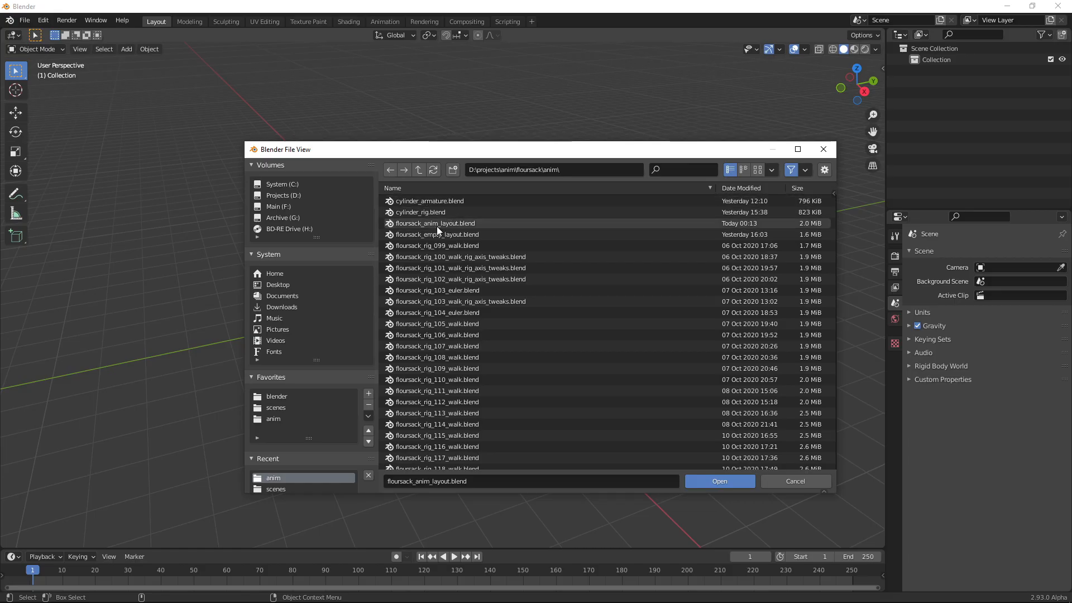
left_click(825, 170)
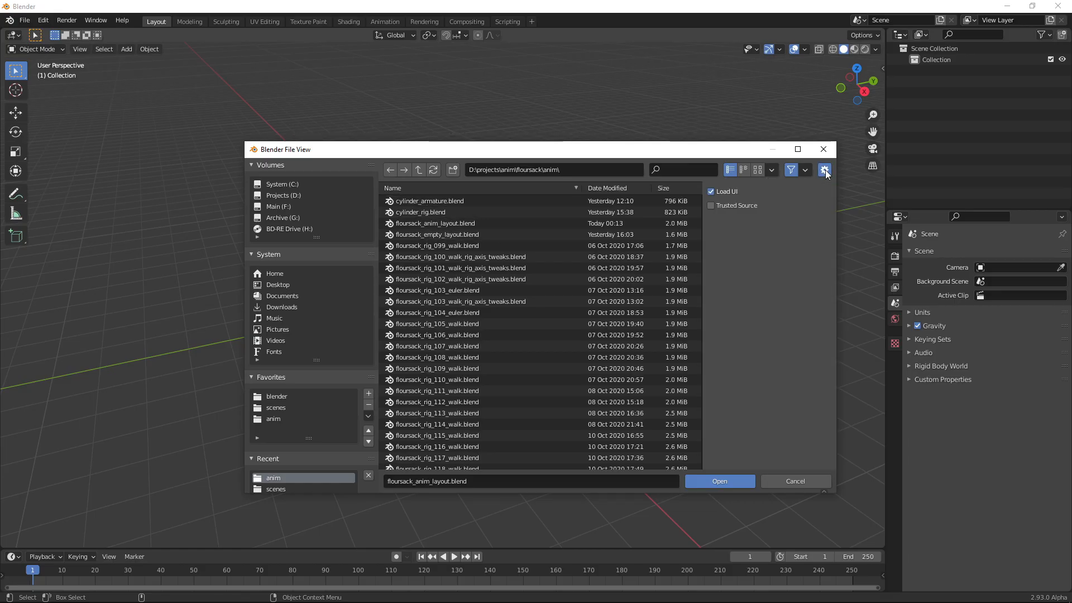
left_click(714, 193)
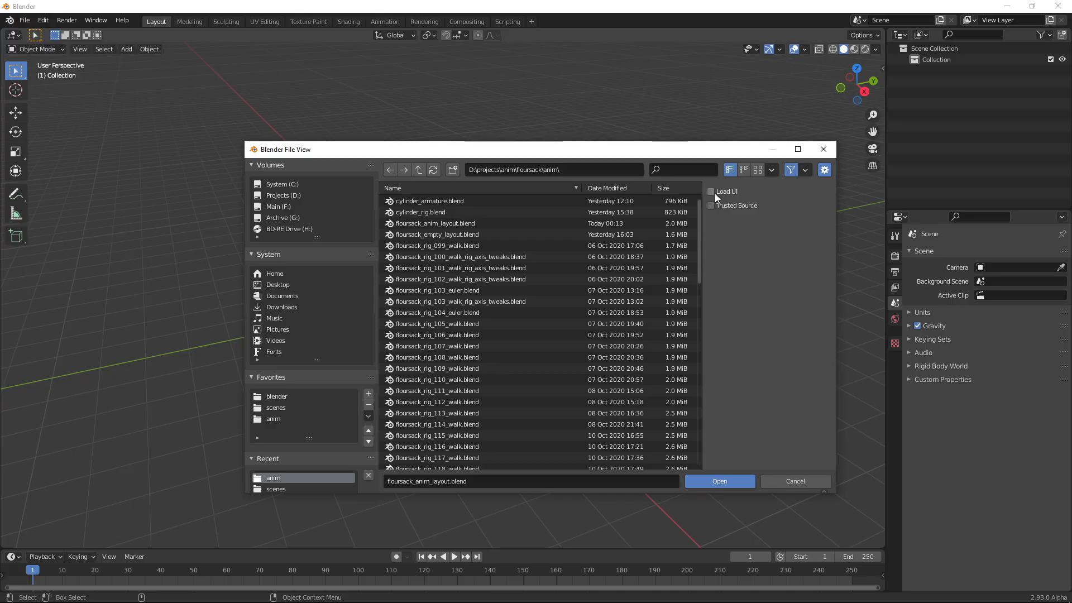
left_click(731, 481)
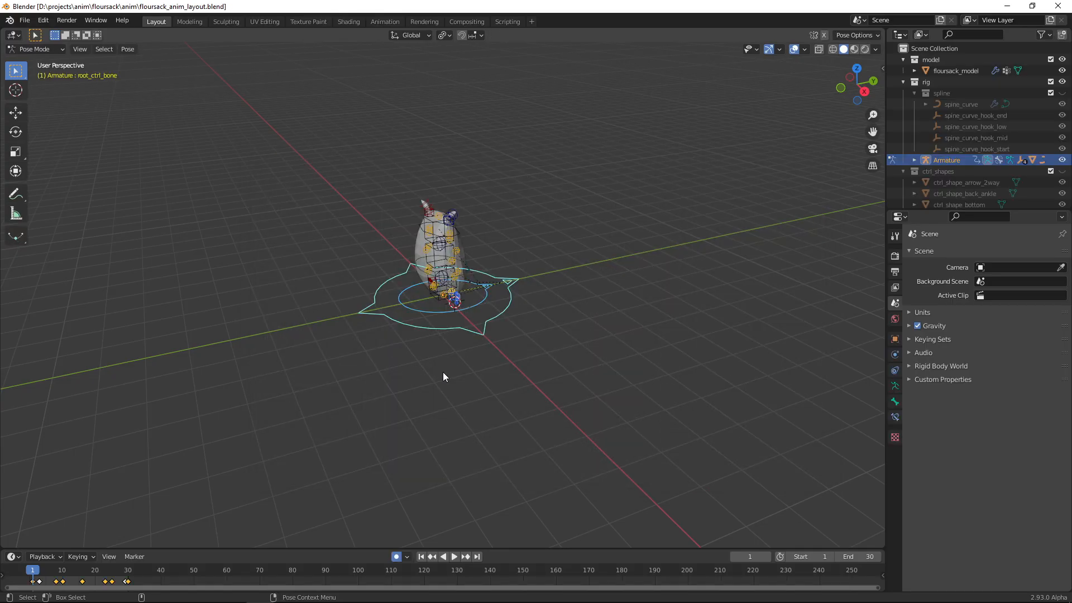
middle_click_drag(504, 371, 471, 254, "ctrl")
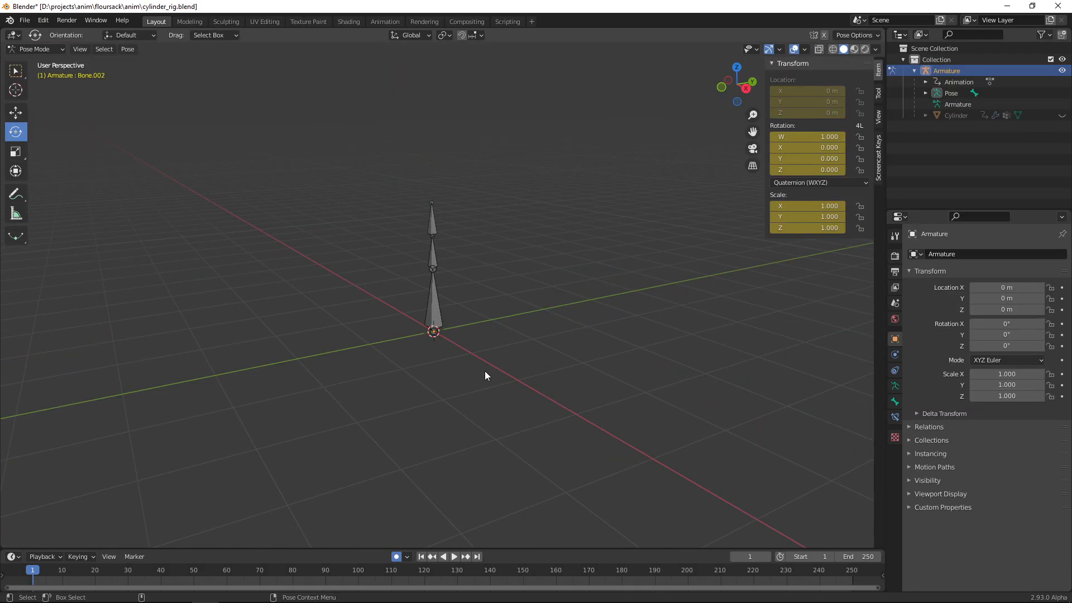
Select all three bones of the armature, try rotating them together about the X axis, and undo the rotation
left_click(434, 306)
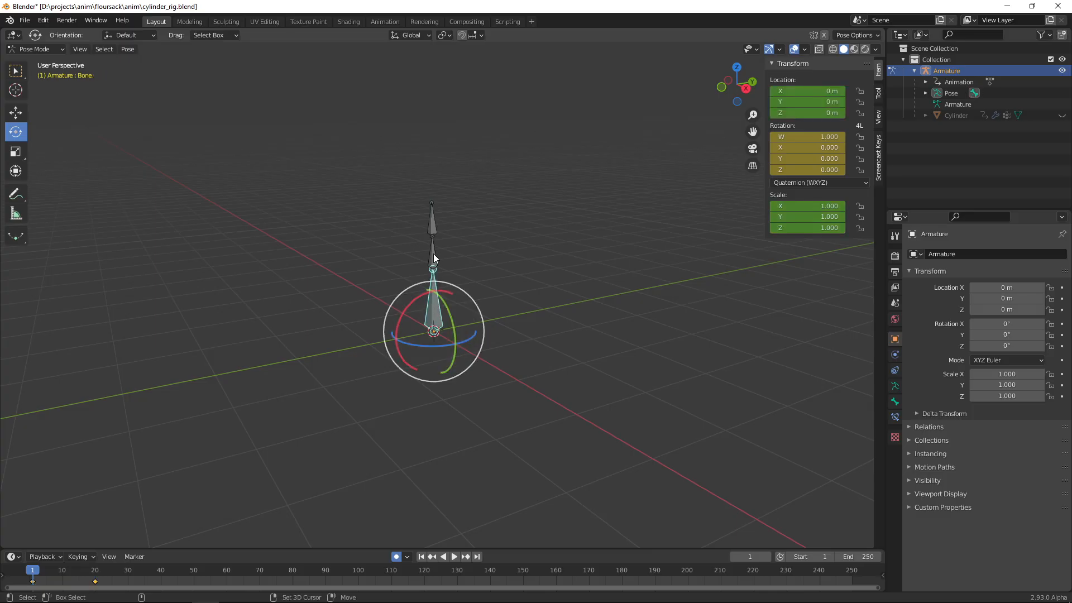
left_click(434, 255, "shift")
left_click(434, 218, "shift")
middle_click_drag(577, 303, 529, 292)
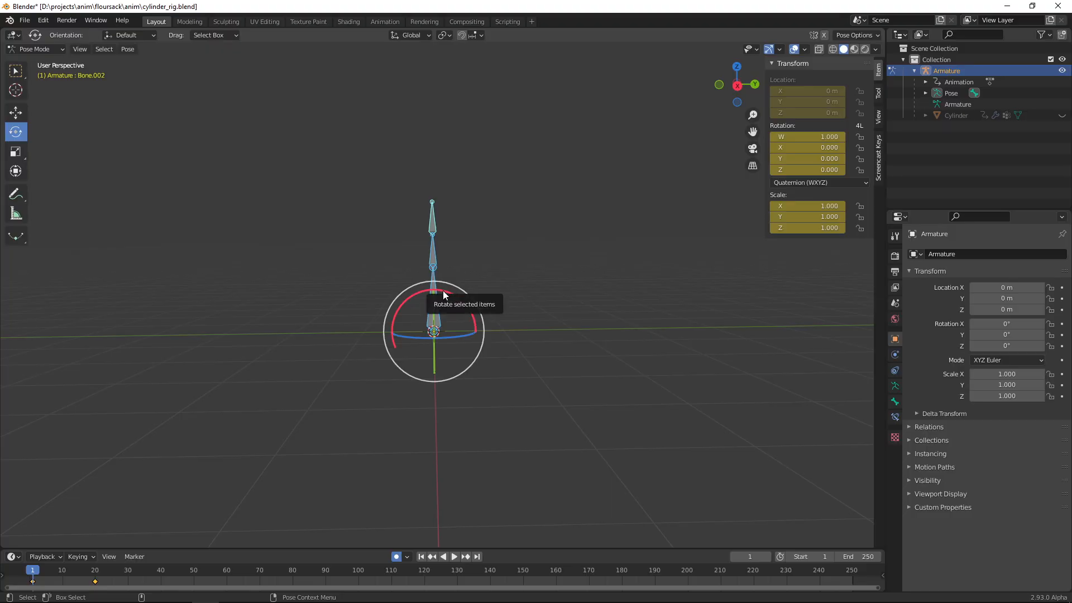
left_click_drag(444, 292, 485, 301)
key("ctrl+z")
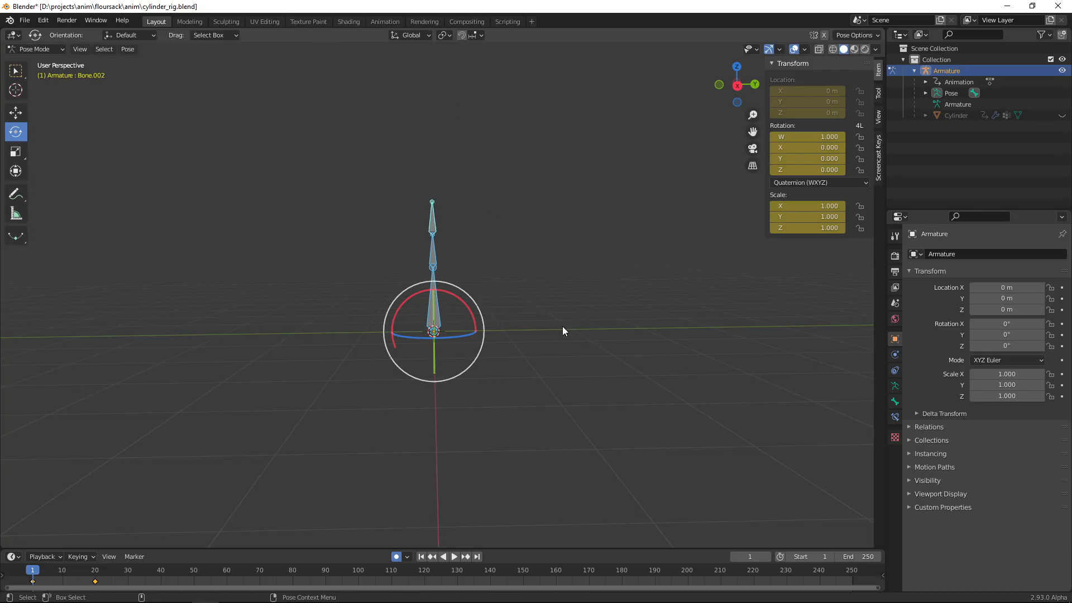
Set the transform pivot point to Individual Origins, try rotating the three bones about X, and undo the rotation
left_click(445, 35)
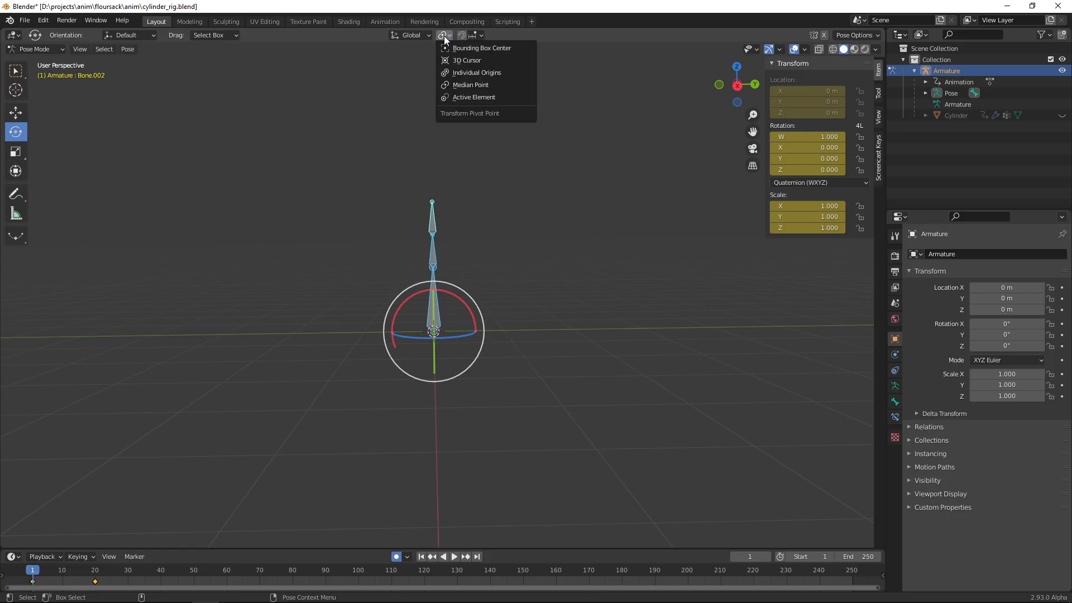
left_click(488, 74)
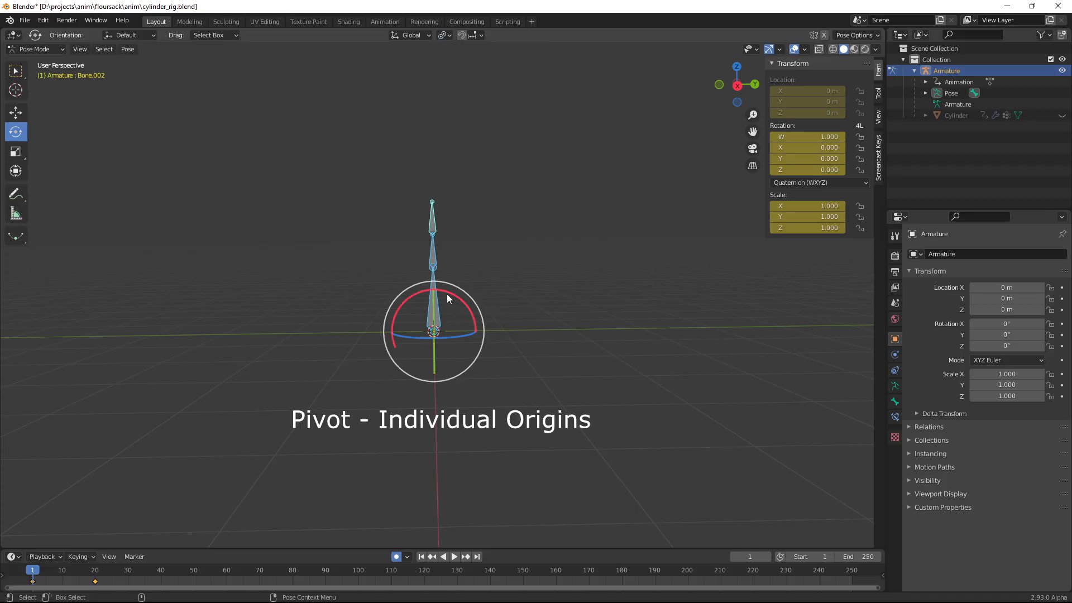
left_click_drag(447, 294, 470, 272)
key("ctrl+z")
middle_click_drag(538, 328, 588, 359)
left_click(575, 262)
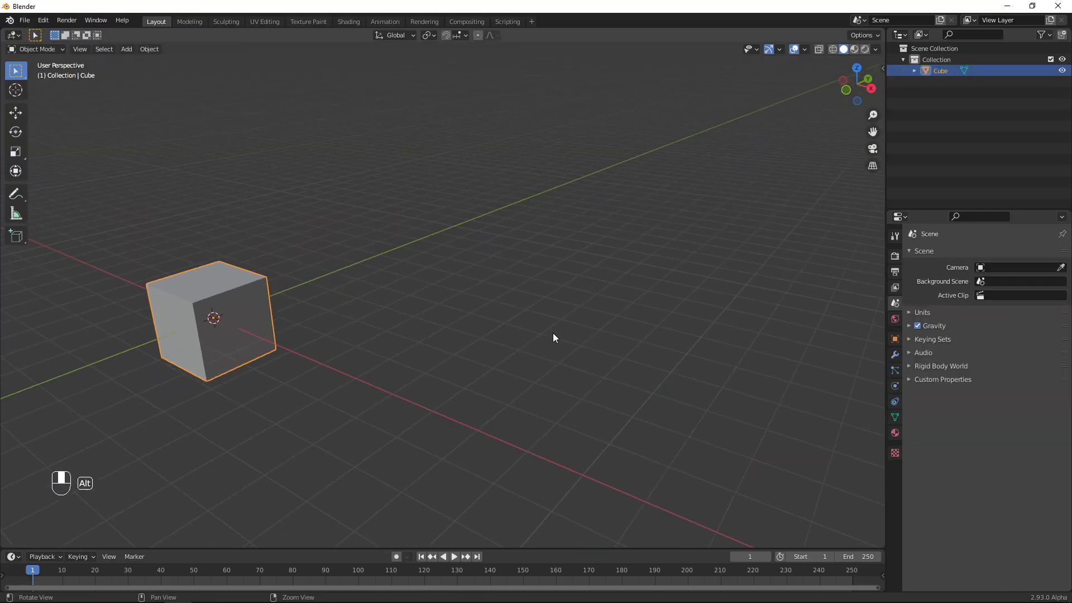
Examine how the view orbits with the cube off-centre, and review the Orbit Around Selection option in the Navigation preferences
left_click_drag(553, 335, 598, 318, "alt")
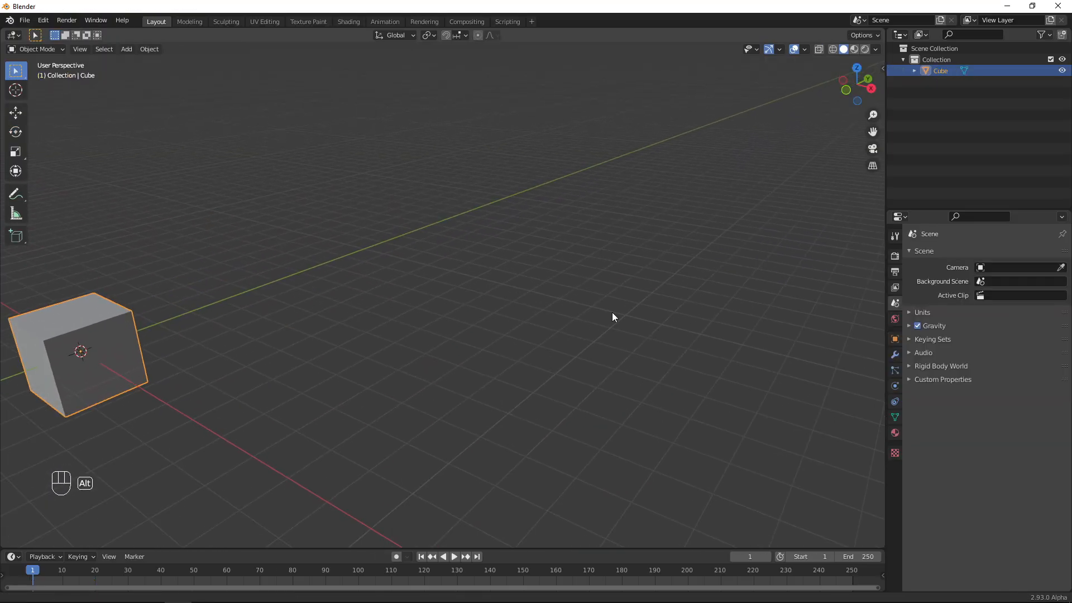
left_click_drag(440, 339, 146, 324, "alt")
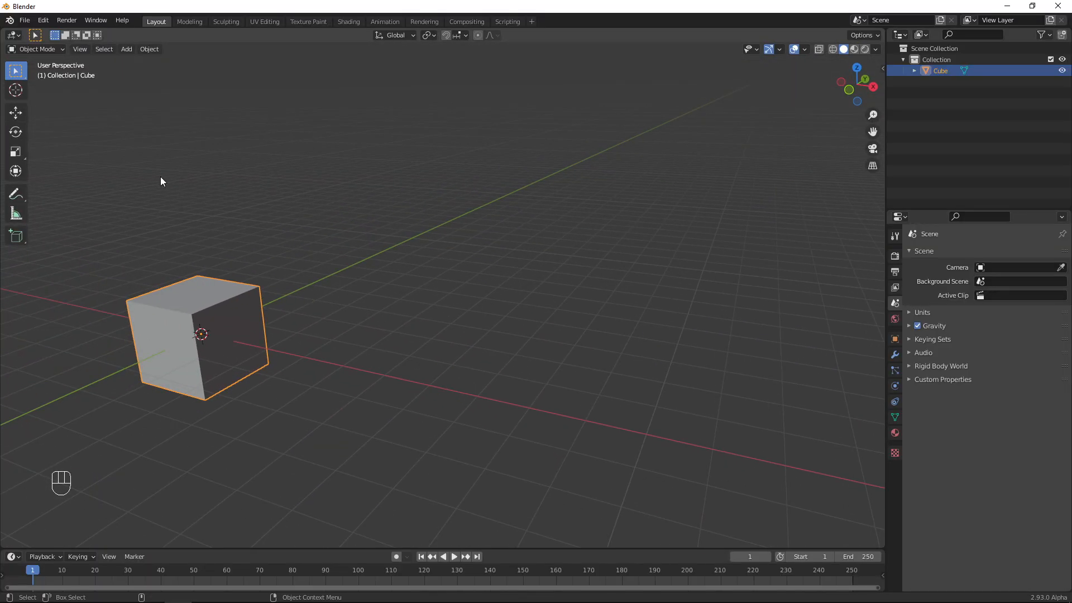
left_click(43, 21)
left_click(87, 182)
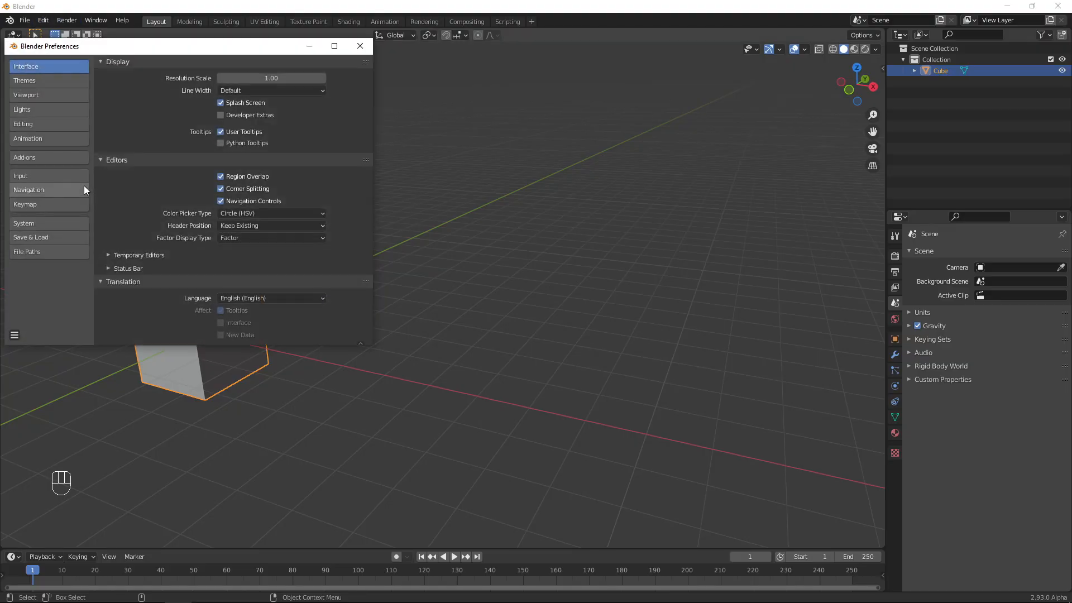
left_click(64, 190)
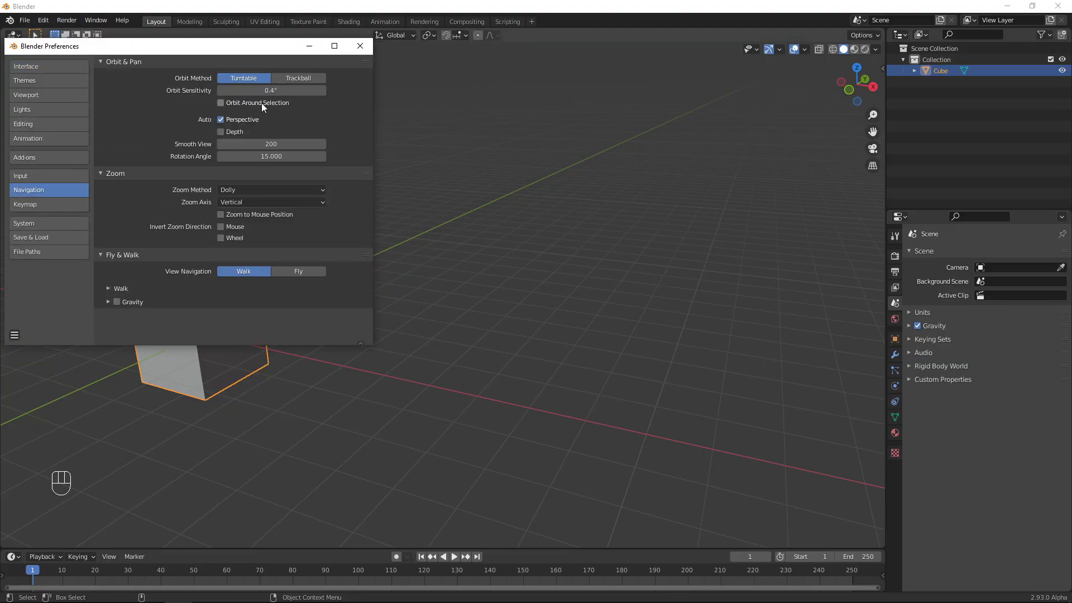
left_click(360, 46)
Move the cube along the Y axis with the Move tool
left_click_drag(434, 259, 607, 429, "alt")
key("w")
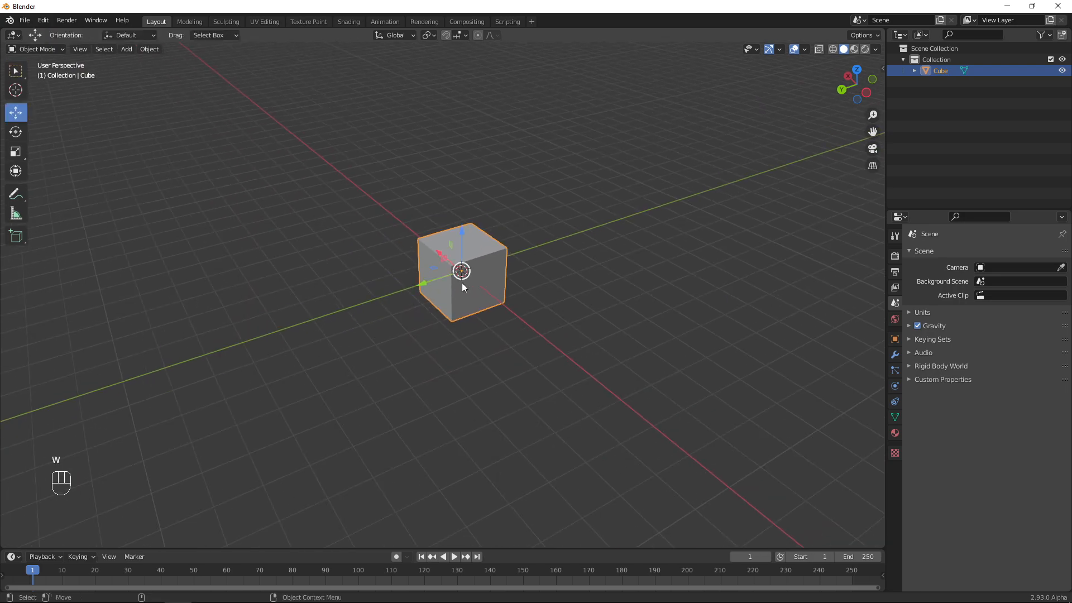
left_click_drag(432, 281, 627, 319)
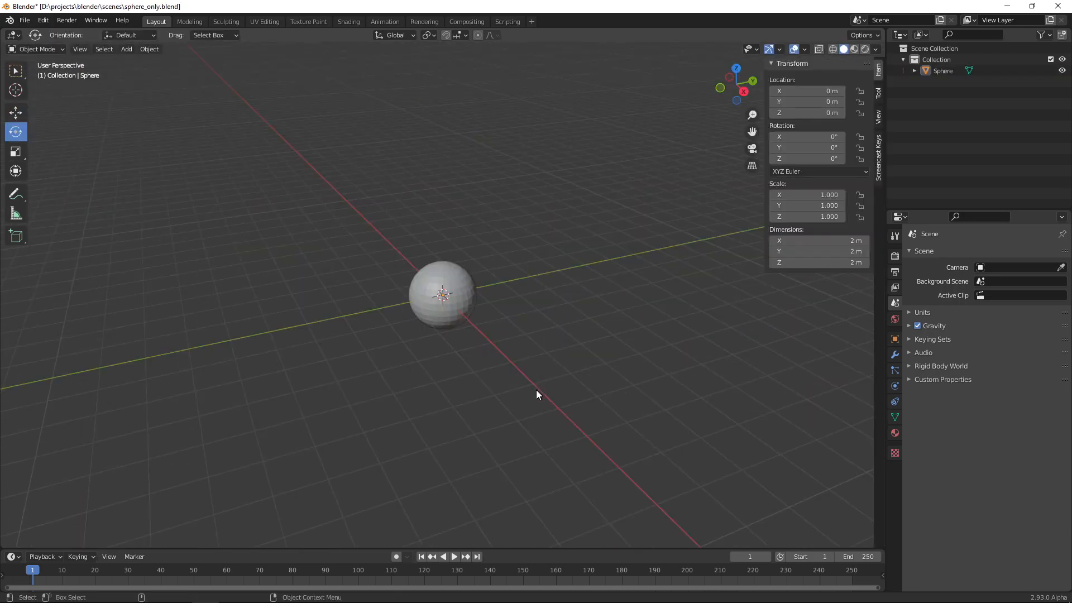
Select the sphere and try small rotations about its X axis, reverting each one
left_click(471, 312)
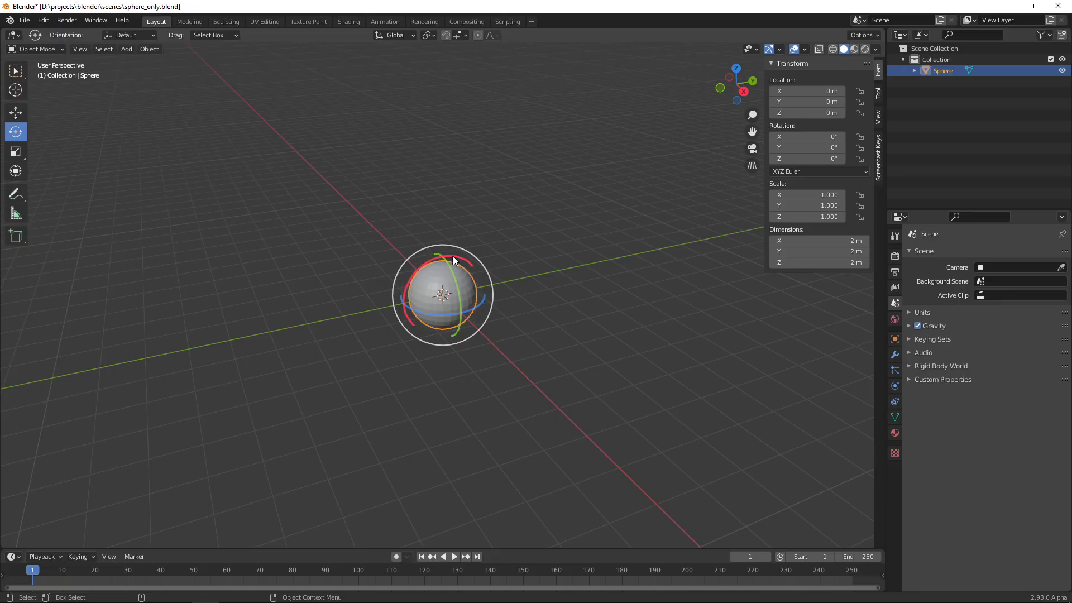
left_click_drag(454, 256, 465, 254)
key("ctrl+z")
mouse_move(454, 255)
left_mouse_down()
mouse_move(465, 250)
mouse_move(476, 263)
mouse_move(454, 246)
mouse_move(469, 263)
left_mouse_up()
key("Escape")
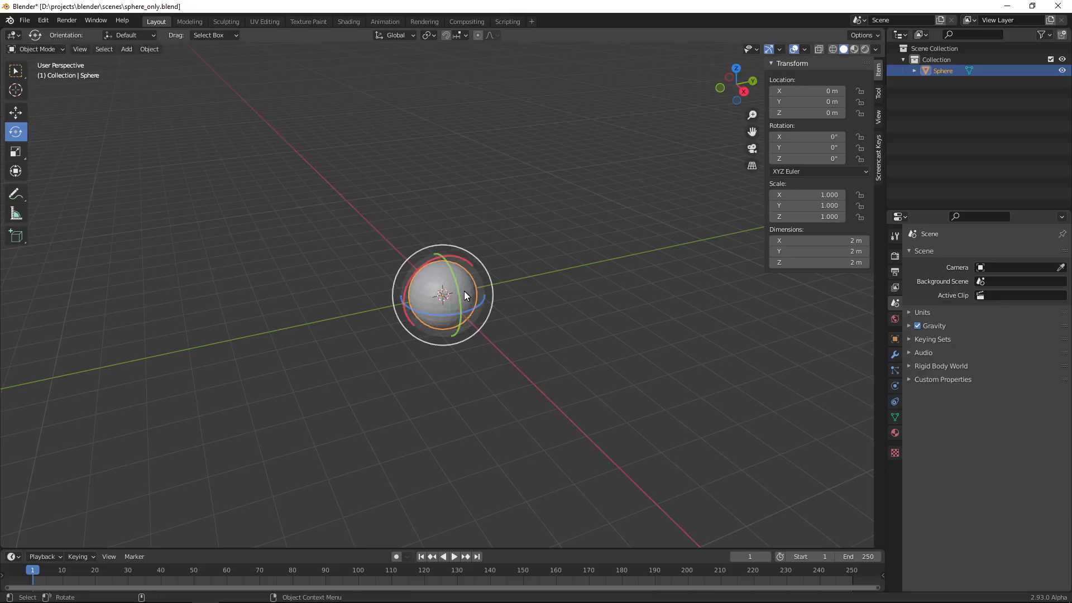
Set the Tablet Drag Threshold to 3 px in the Input preferences and try a small X-axis rotation on the sphere
left_click(43, 20)
left_click(89, 179)
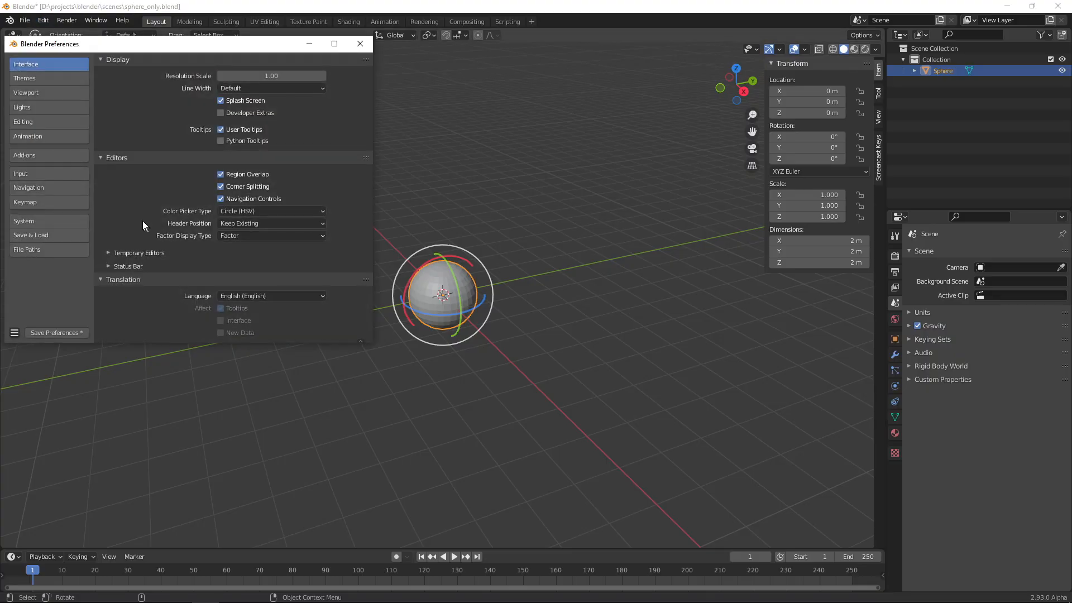
left_click(58, 173)
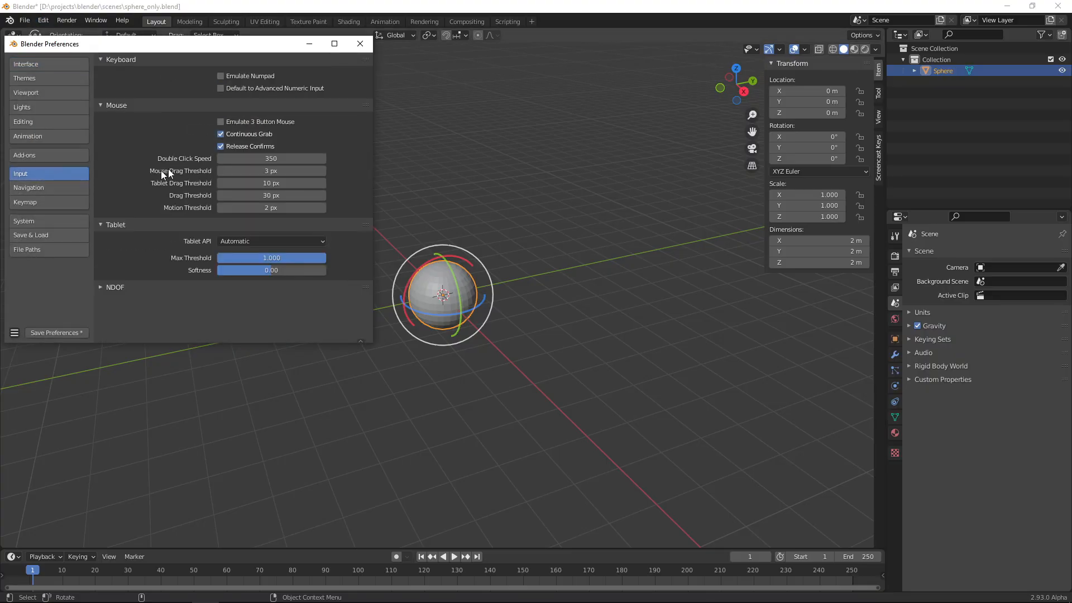
left_click(273, 183)
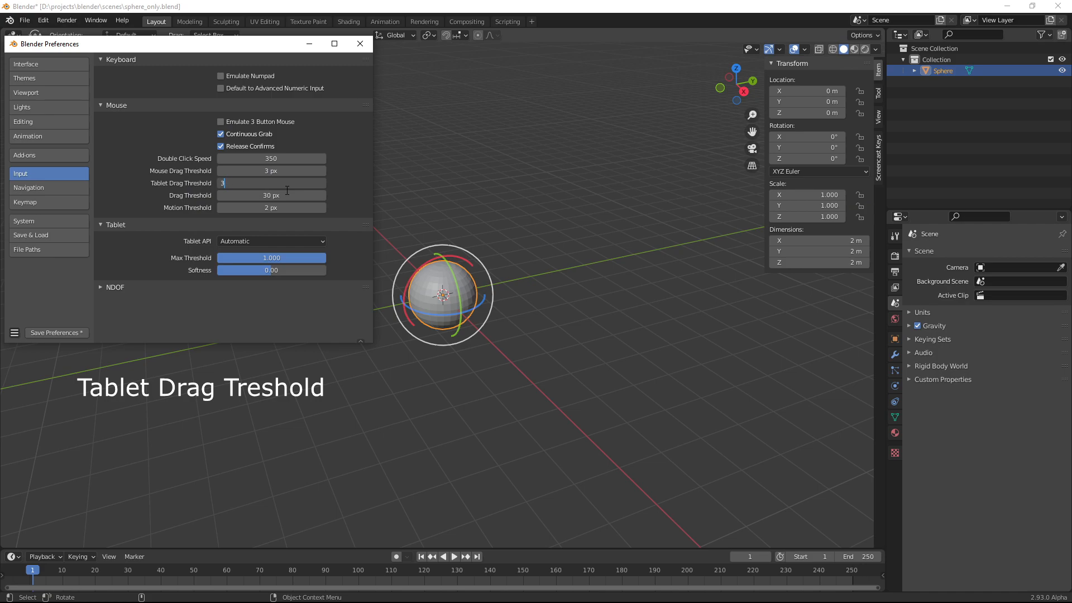
type("3")
key("Return")
left_click(360, 43)
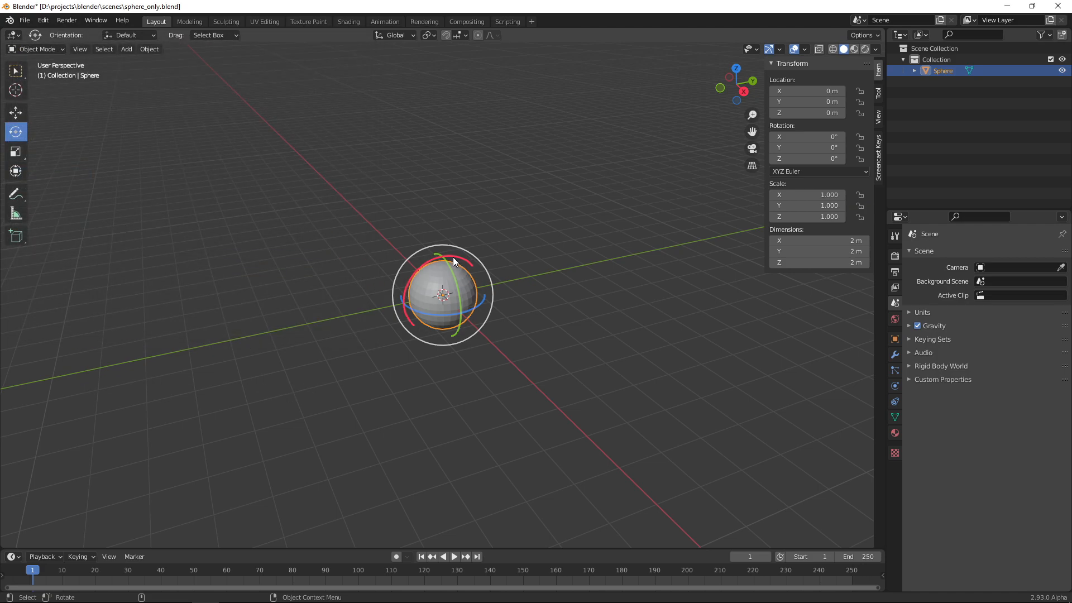
mouse_move(455, 255)
left_mouse_down()
mouse_move(447, 250)
mouse_move(468, 258)
mouse_move(450, 252)
left_mouse_up()
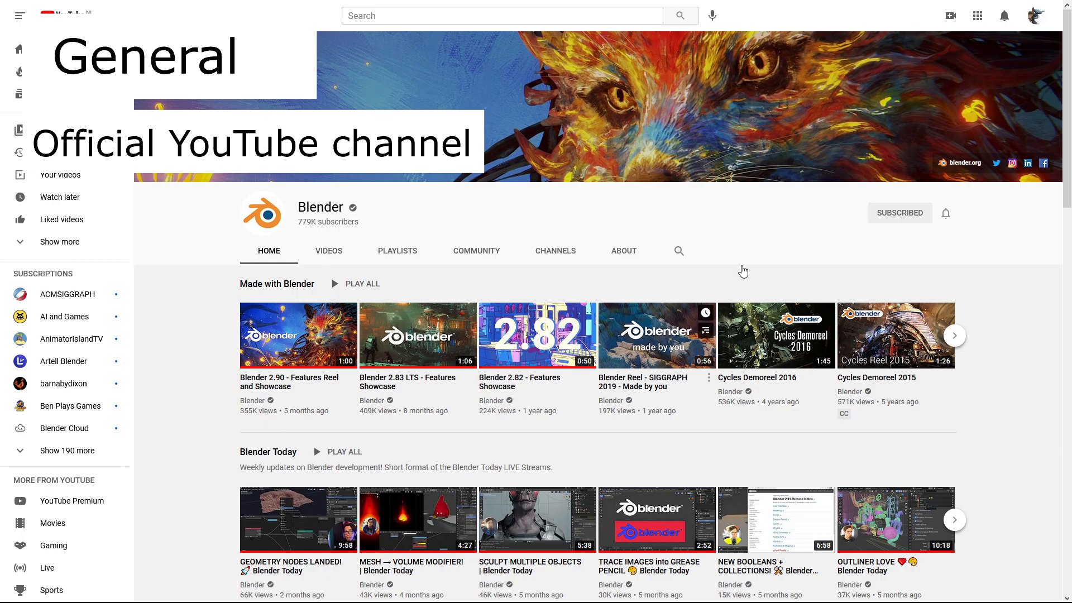
Browse the videos and playlists of the official Blender channel on YouTube
left_click(327, 253)
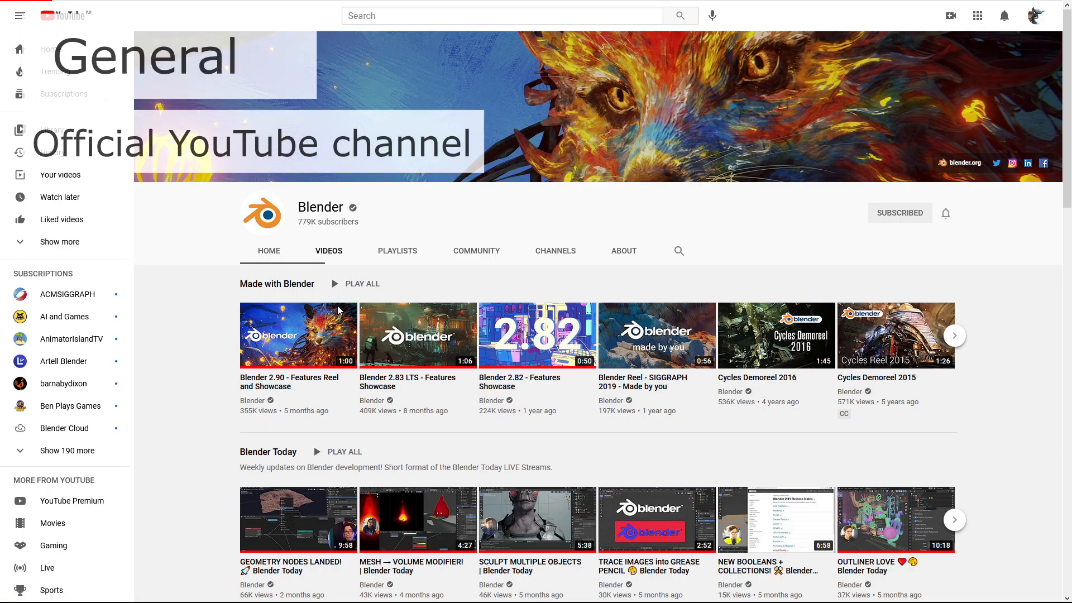
left_click(389, 253)
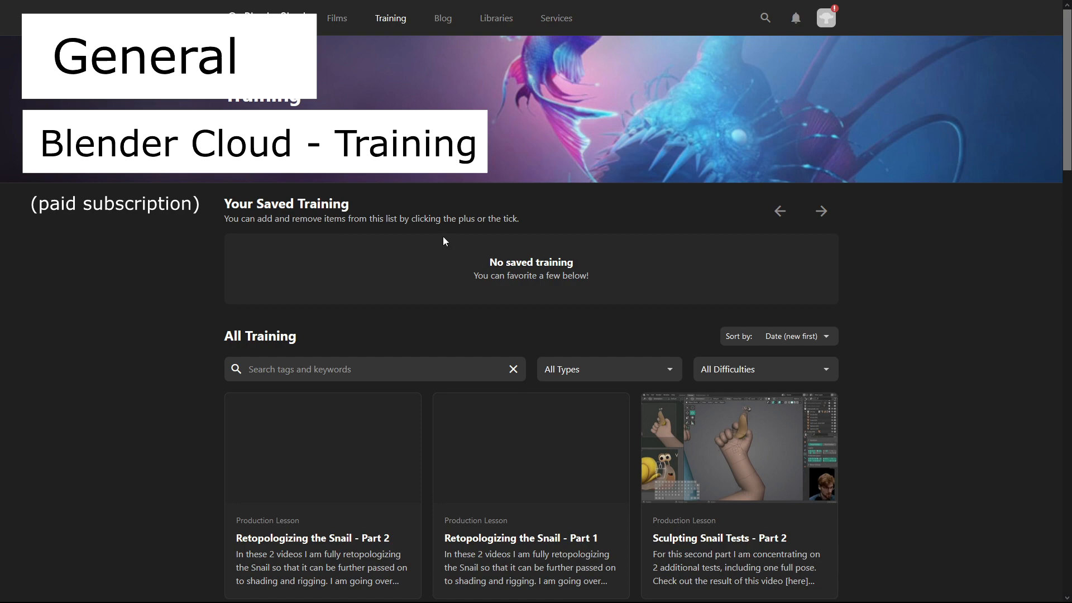
Search the Blender Cloud training library for "animation" and look through the listed courses
left_click(369, 374)
type("an")
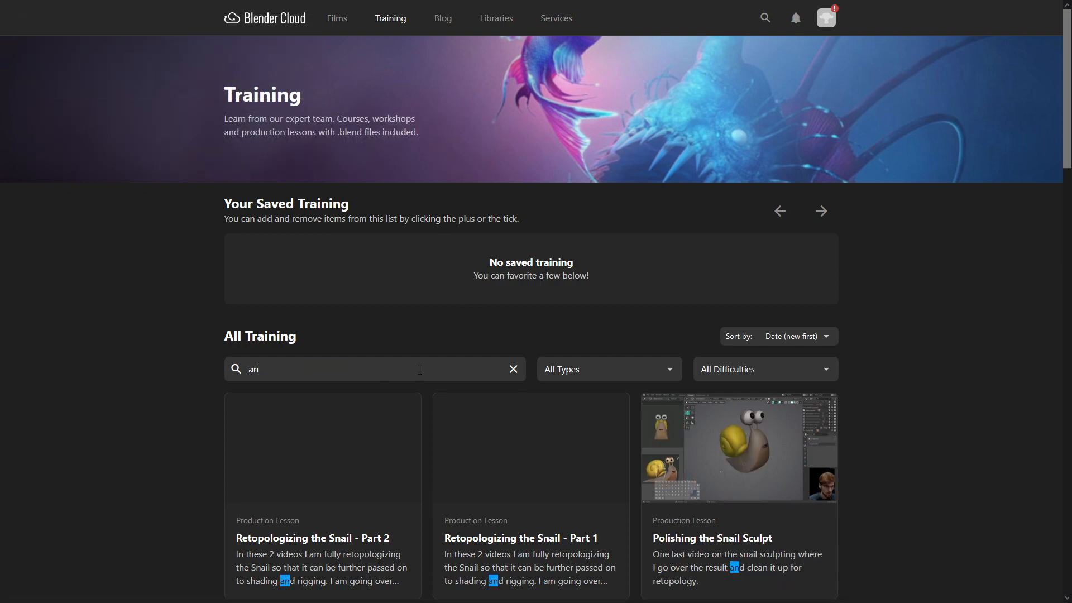
type("imation")
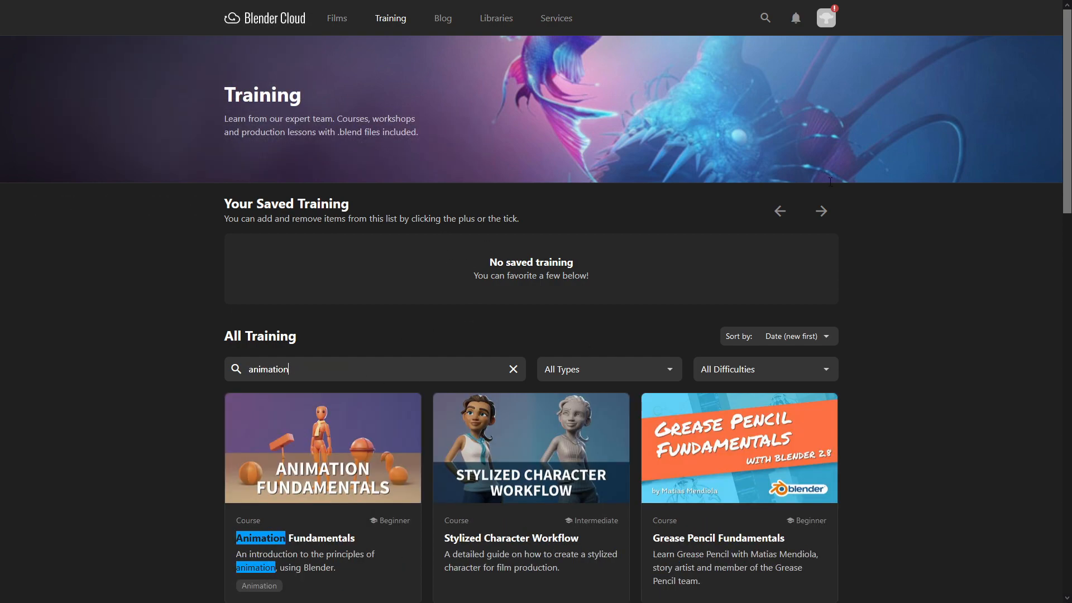
scroll(1069, 94, "down", 5)
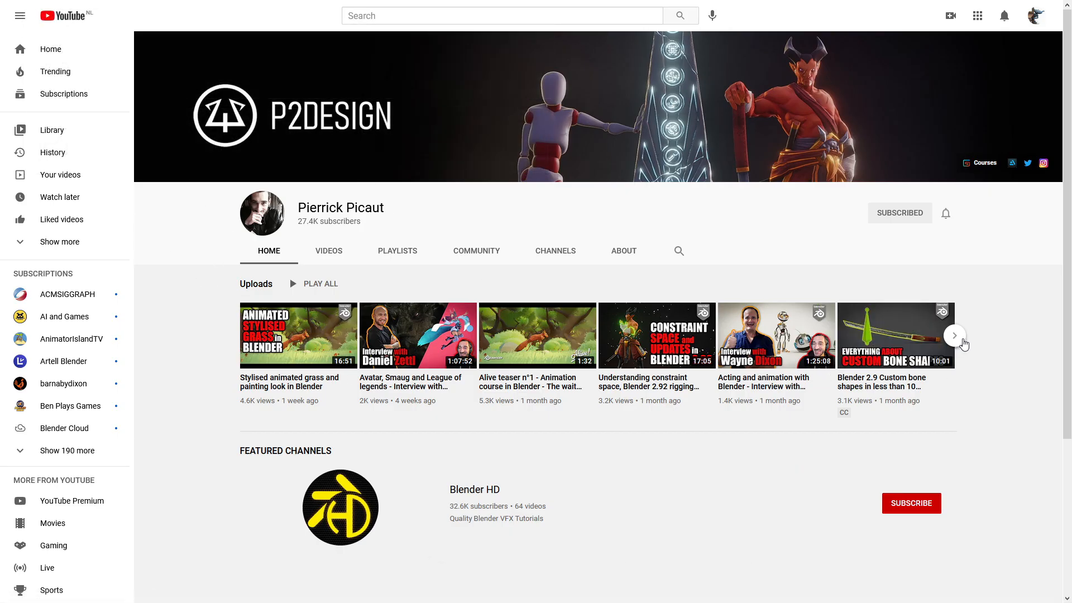
Browse the animation and rigging resources: the P2Design channel, the Blender NLA workshop page, the LollypopMan channel and the Countess Shogun rigging channel
left_click(955, 337)
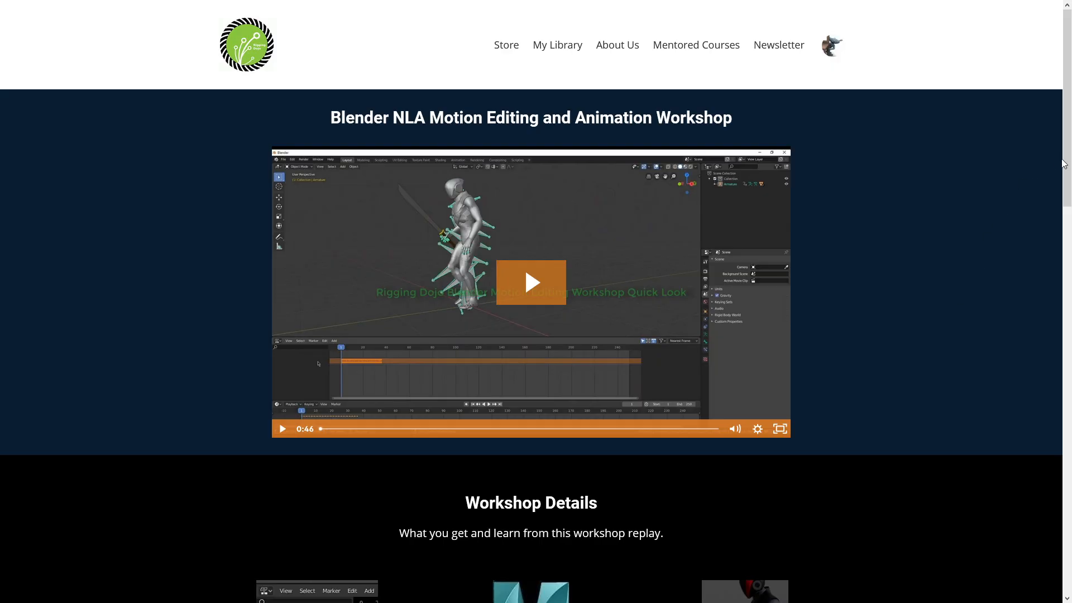
left_click_drag(1064, 163, 1064, 286)
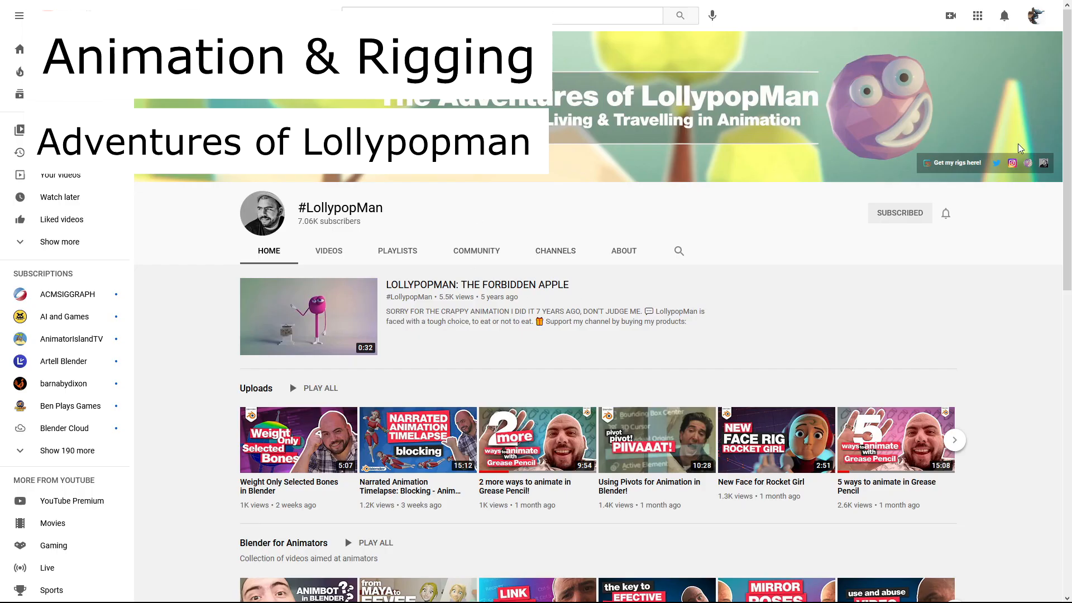
left_click_drag(1064, 118, 1064, 243)
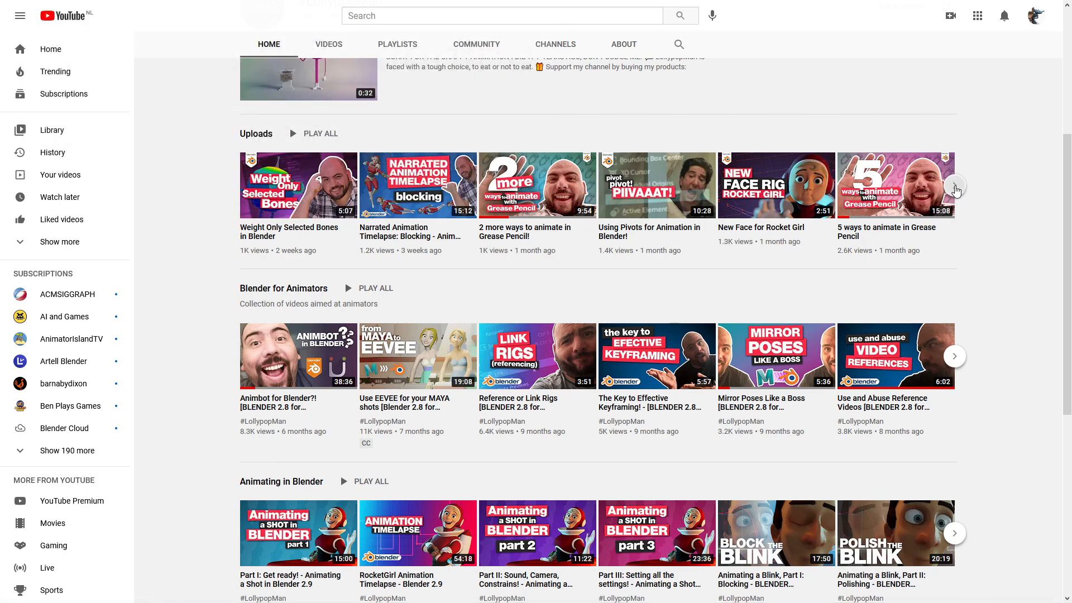
left_click(955, 188)
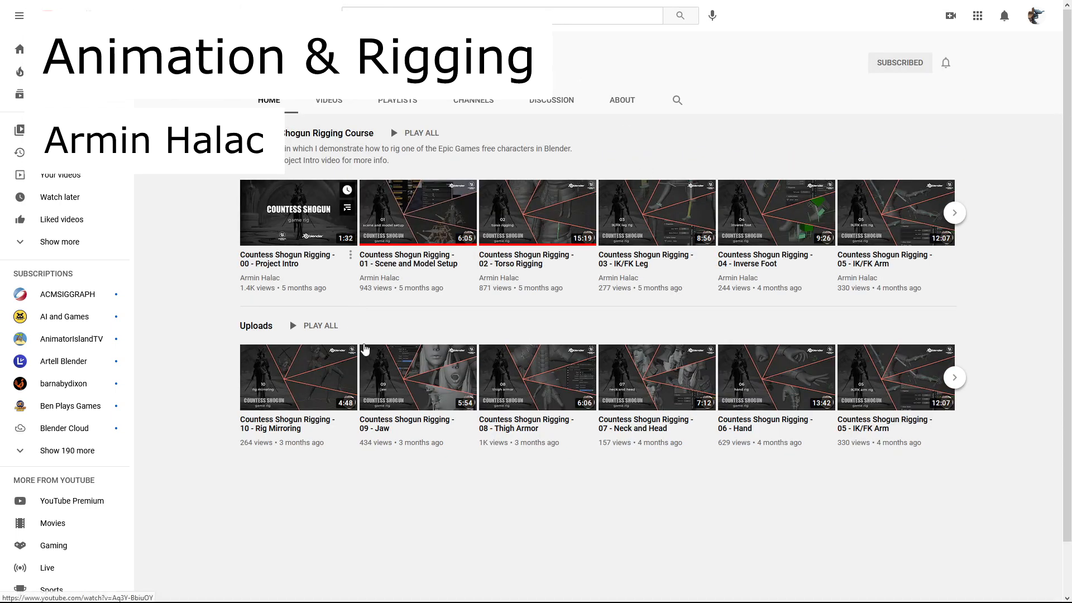
left_click(333, 101)
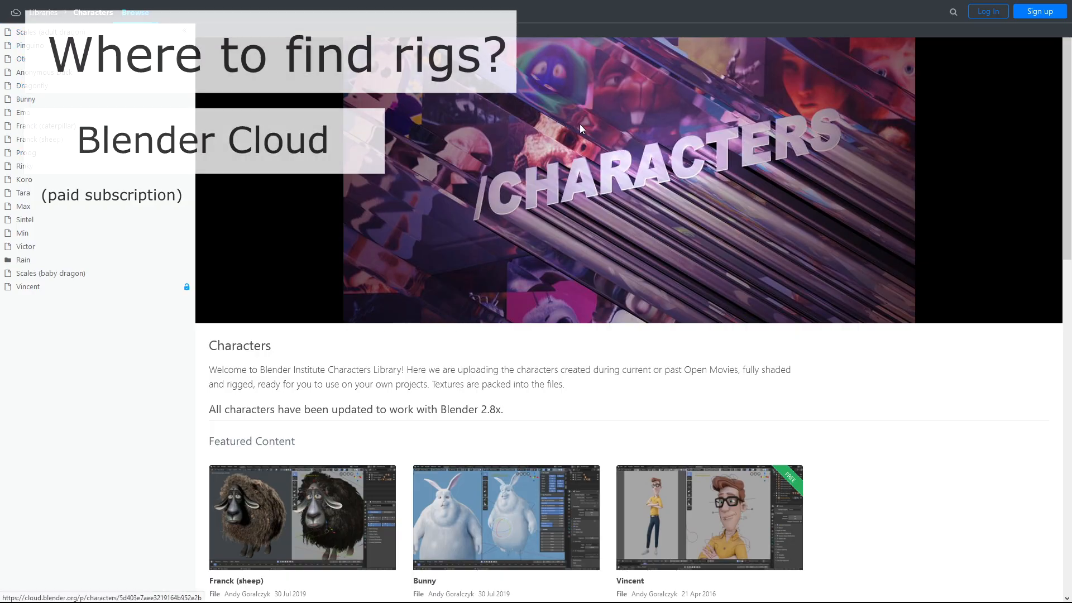
Look through the rigs offered on the Blender Cloud Characters page, Blend Swap and Gumroad's "rig blender" listing
left_click_drag(1067, 110, 1064, 443)
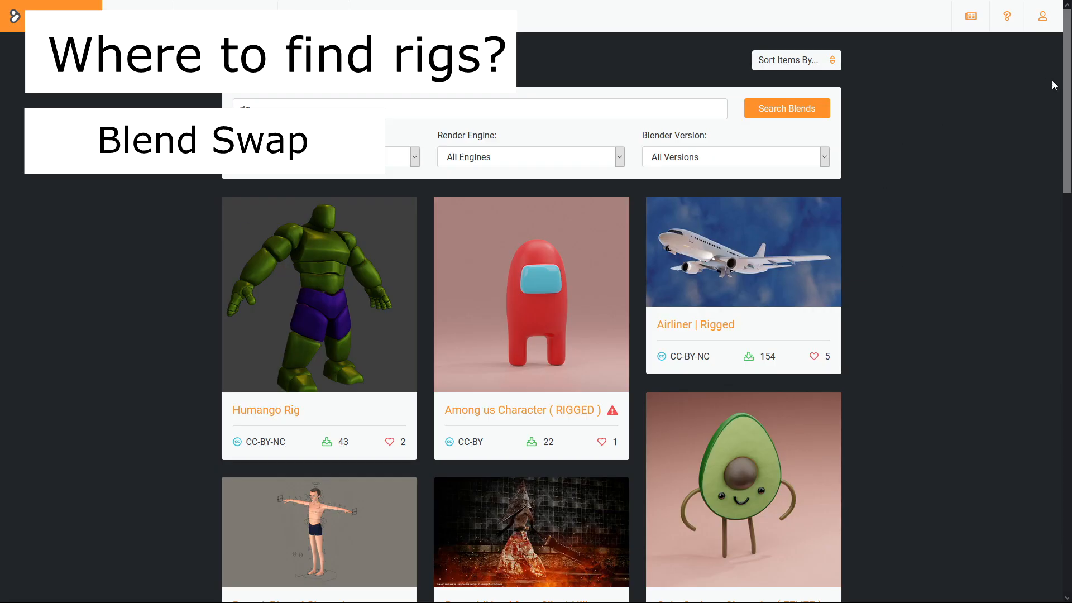
scroll(1050, 139, "down", 7)
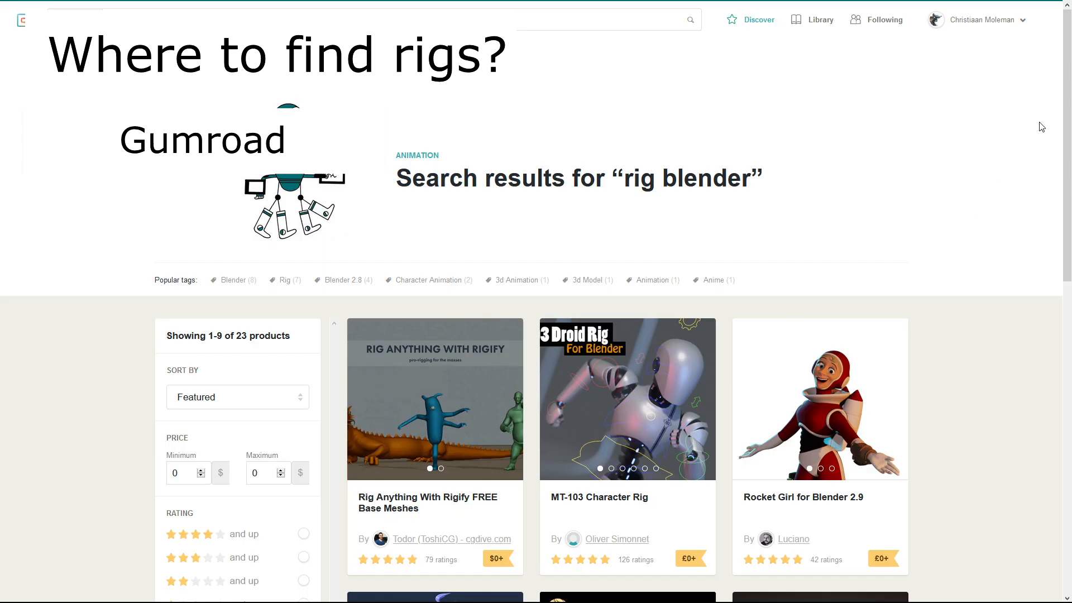
scroll(1043, 224, "down", 6)
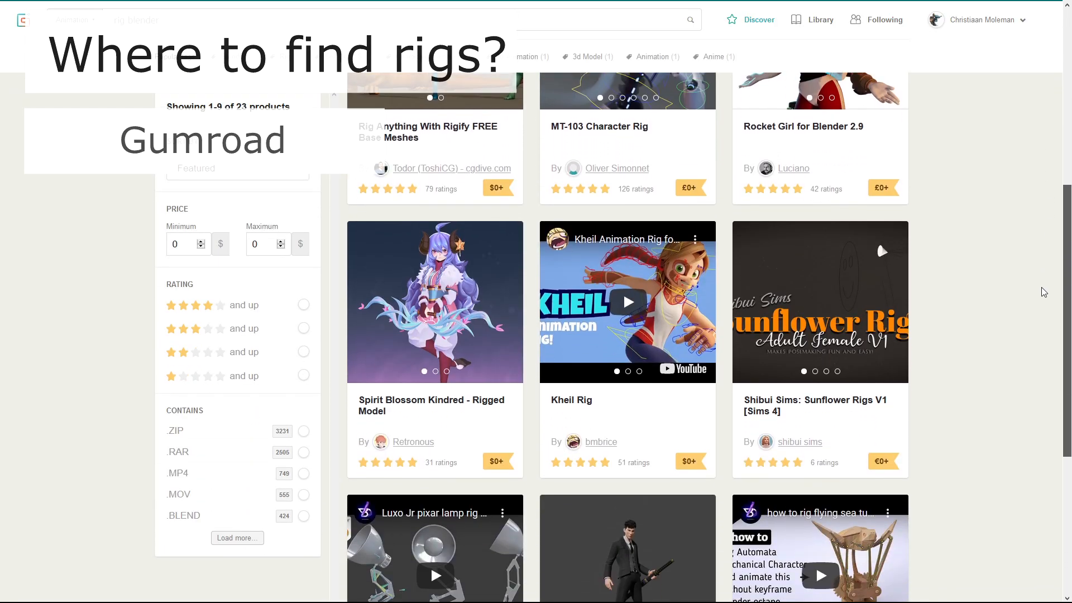
scroll(1043, 291, "down", 5)
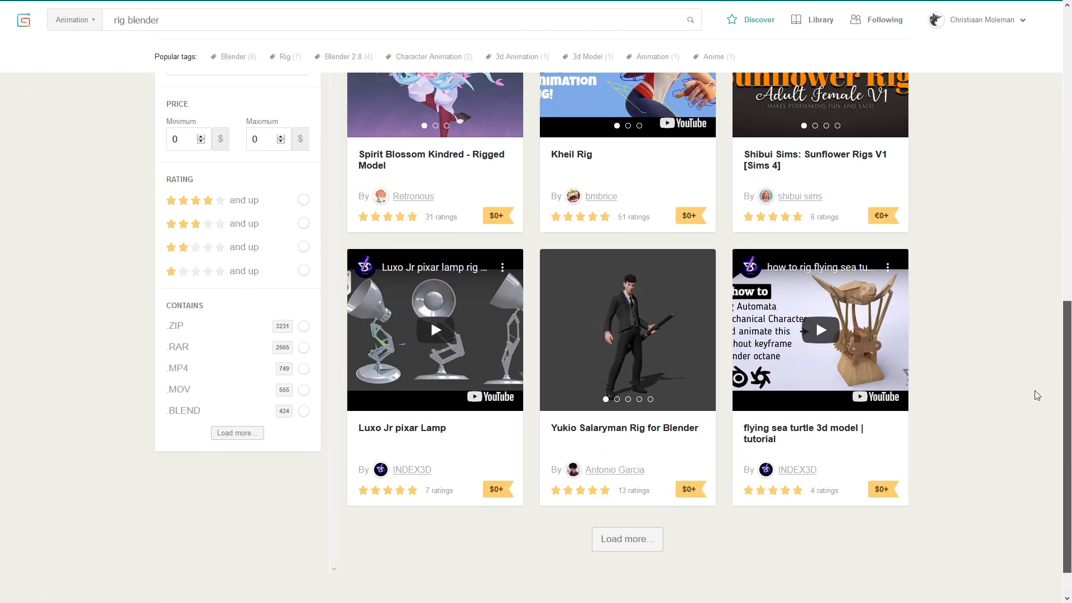
scroll(1034, 395, "up", 4)
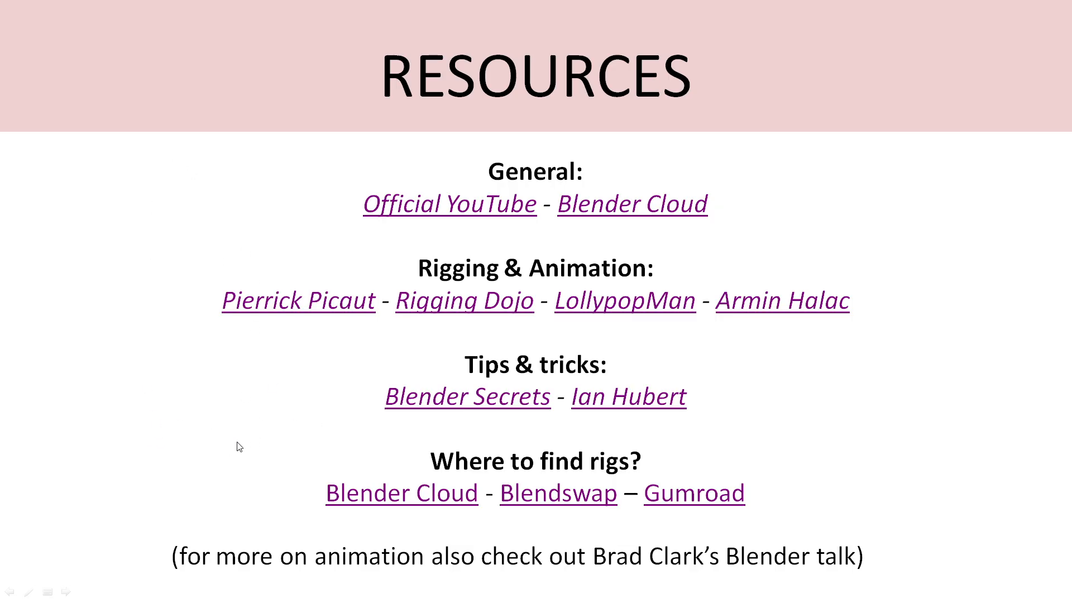
left_click(342, 374)
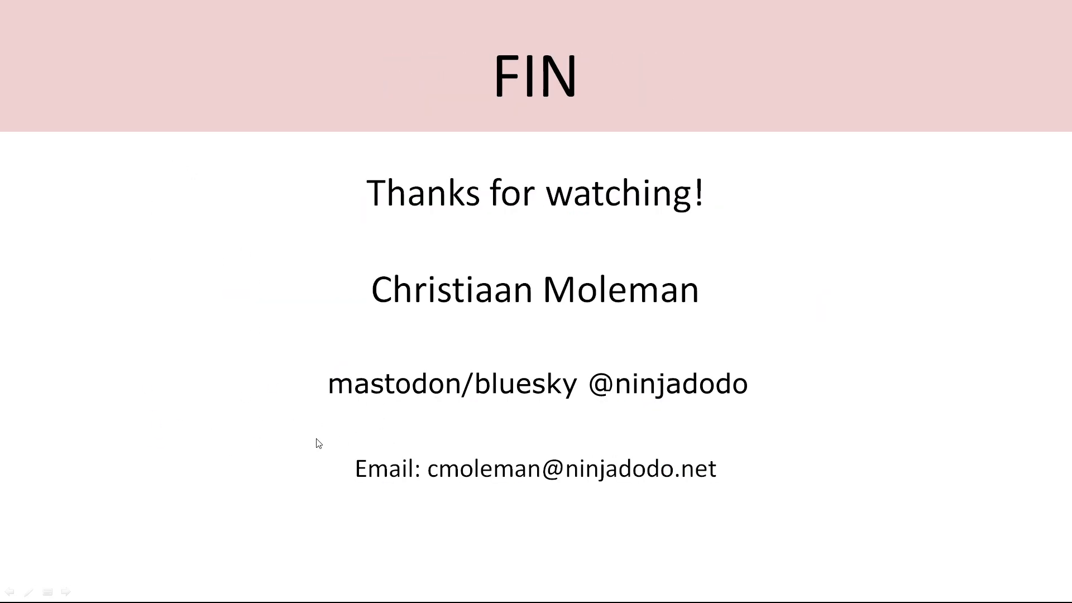